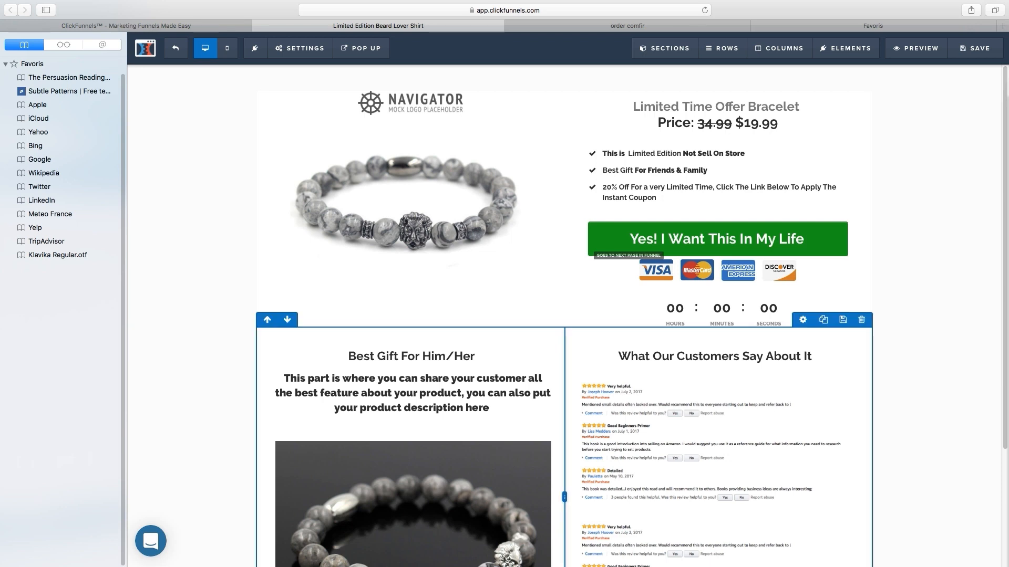
# Step: Review the bracelet sales page, then switch to the 'order comfir' order confirmation tab
pyautogui.scroll(-5, 563, 315)
pyautogui.scroll(-1, 564, 315)
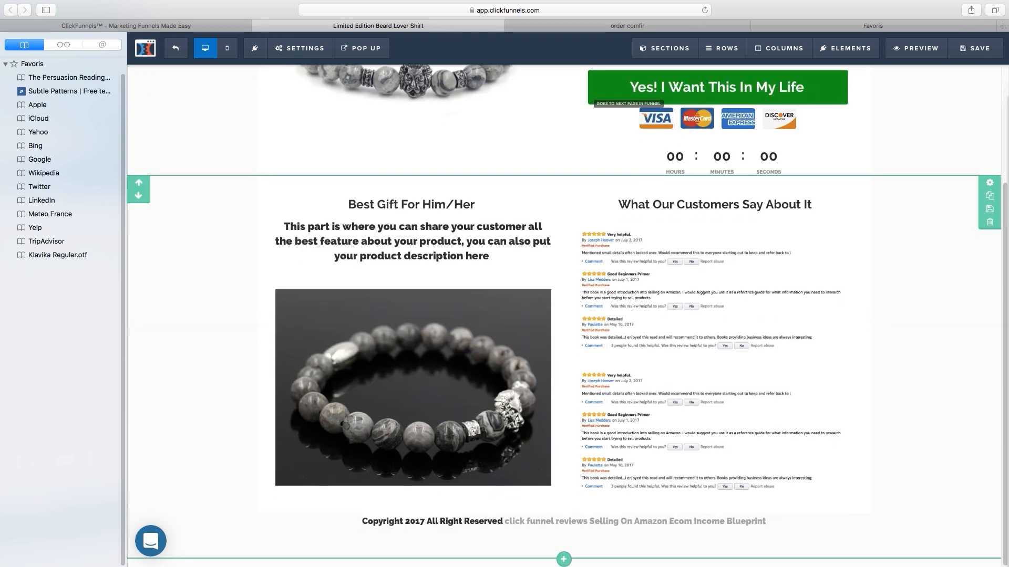
pyautogui.scroll(5, 564, 315)
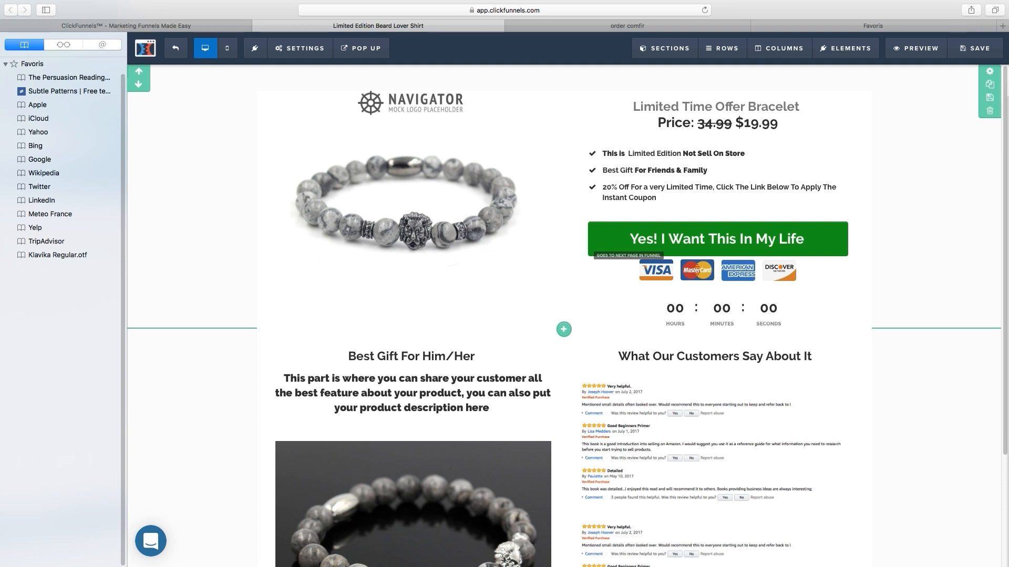
pyautogui.scroll(-3, 410, 236)
pyautogui.scroll(3, 409, 236)
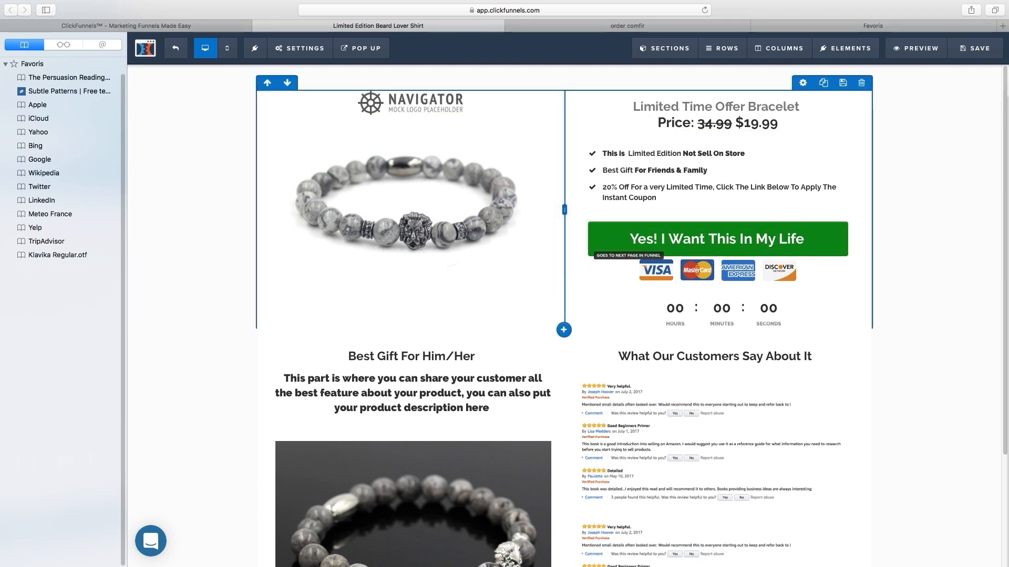
pyautogui.click(628, 26)
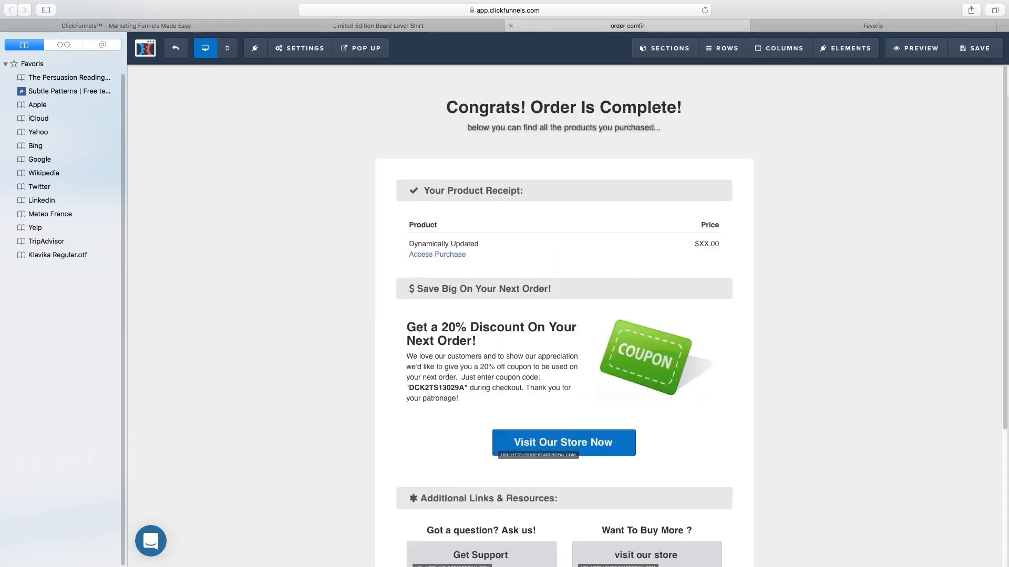
pyautogui.scroll(-5, 563, 252)
pyautogui.scroll(4, 563, 252)
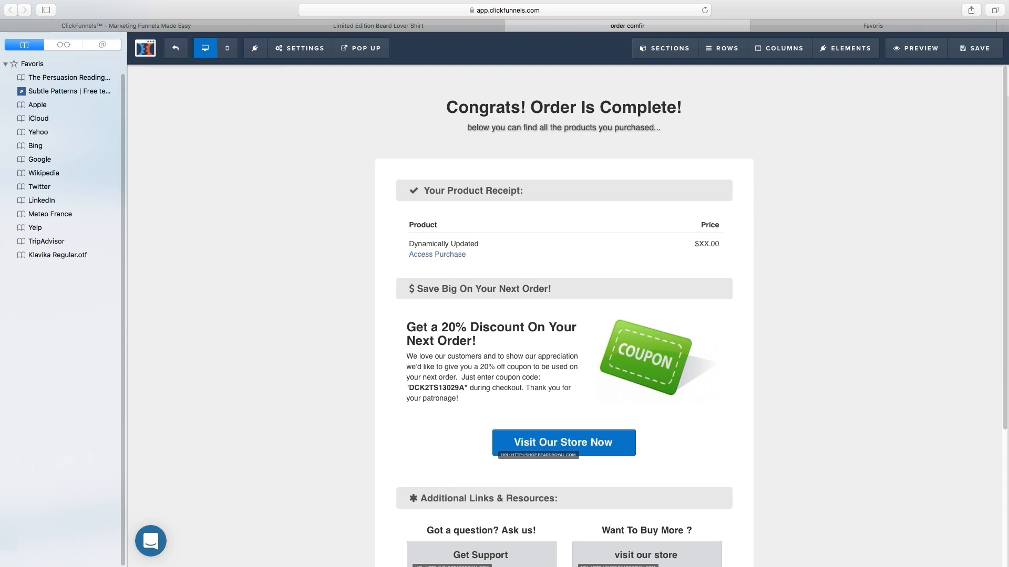
pyautogui.click(716, 6)
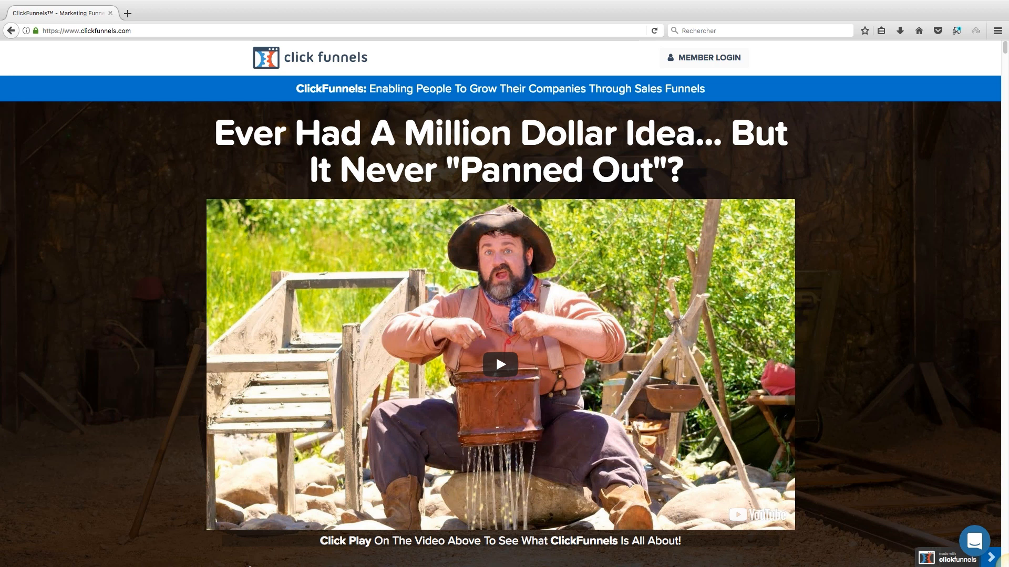
# Step: Go from the home page to the Start Your Free 14 Day Trial pricing page
pyautogui.scroll(-3, 501, 364)
pyautogui.scroll(2, 500, 364)
pyautogui.scroll(-3, 501, 304)
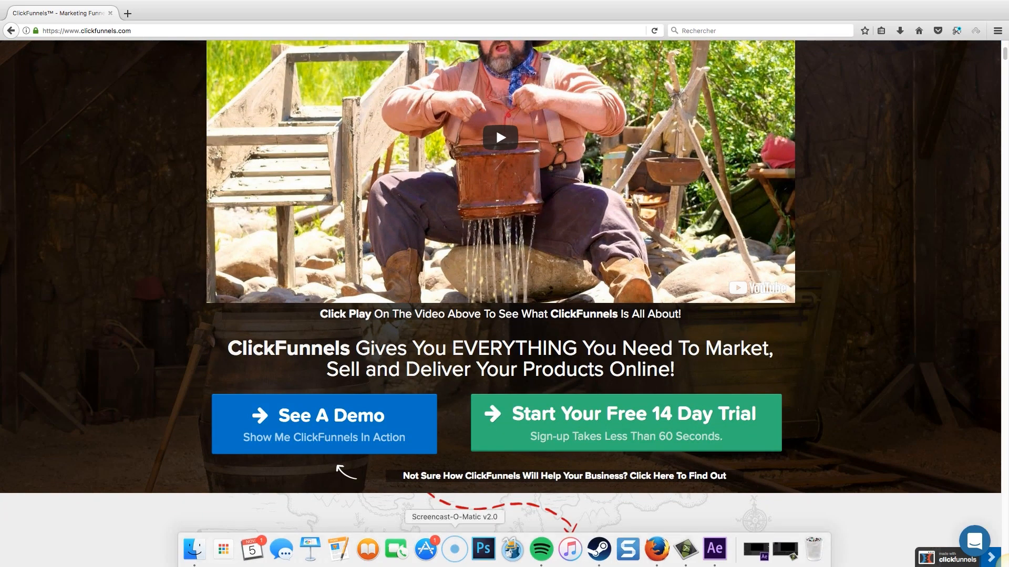
pyautogui.click(625, 423)
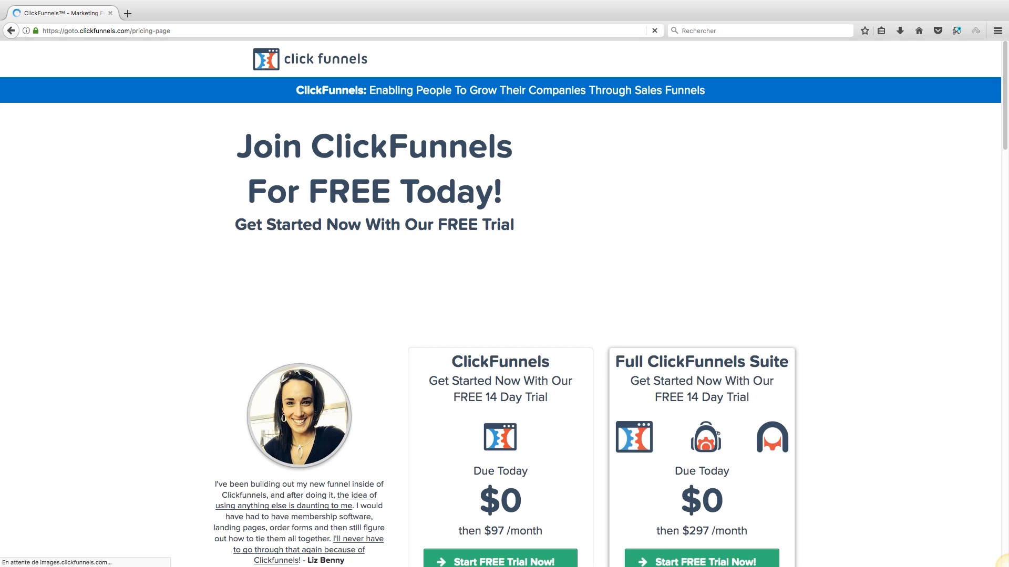
# Step: Pause the pricing intro video and start the basic ClickFunnels plan's free trial
pyautogui.scroll(-2, 500, 304)
pyautogui.scroll(-3, 500, 304)
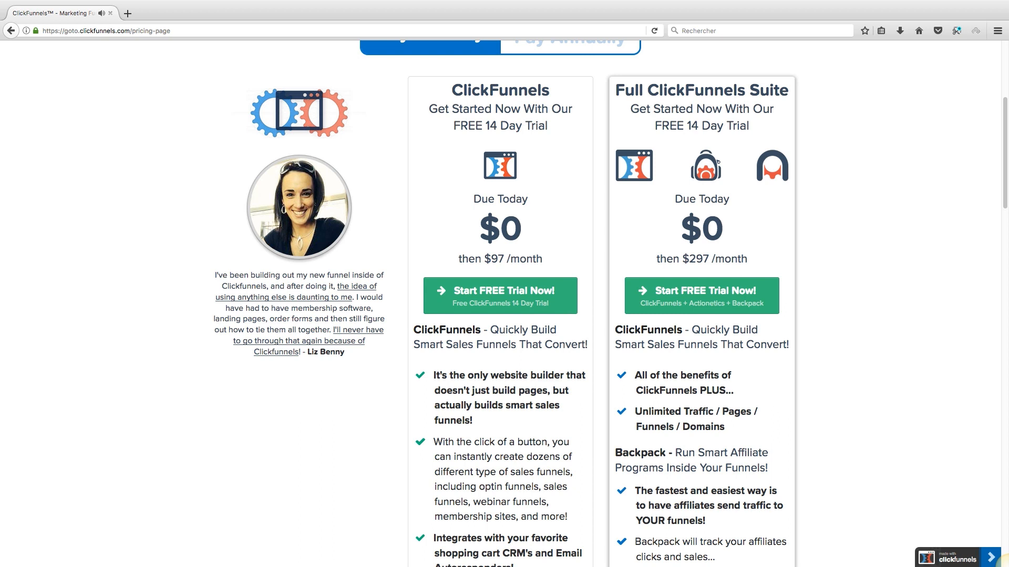
pyautogui.scroll(5, 500, 304)
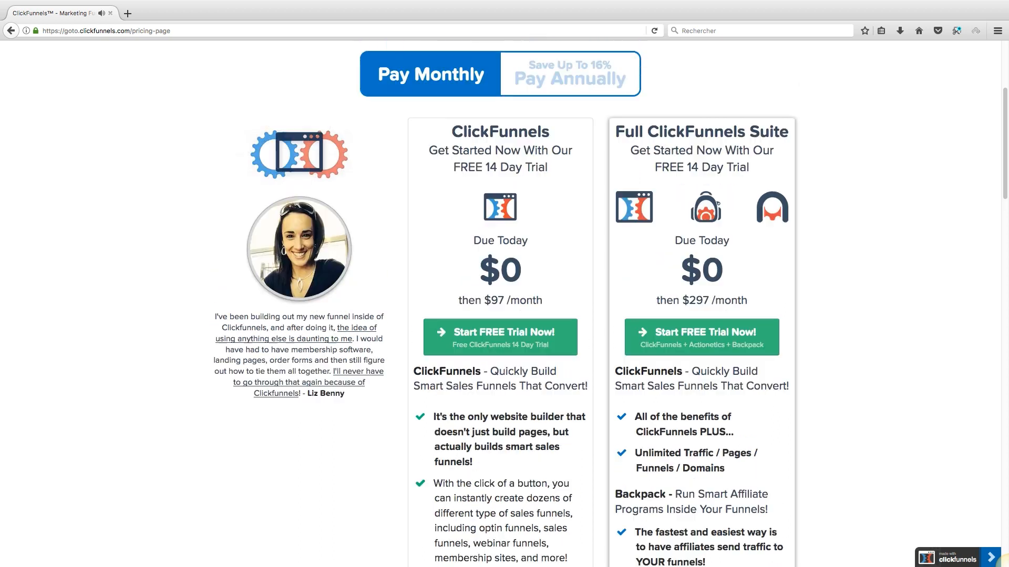
pyautogui.click(647, 198)
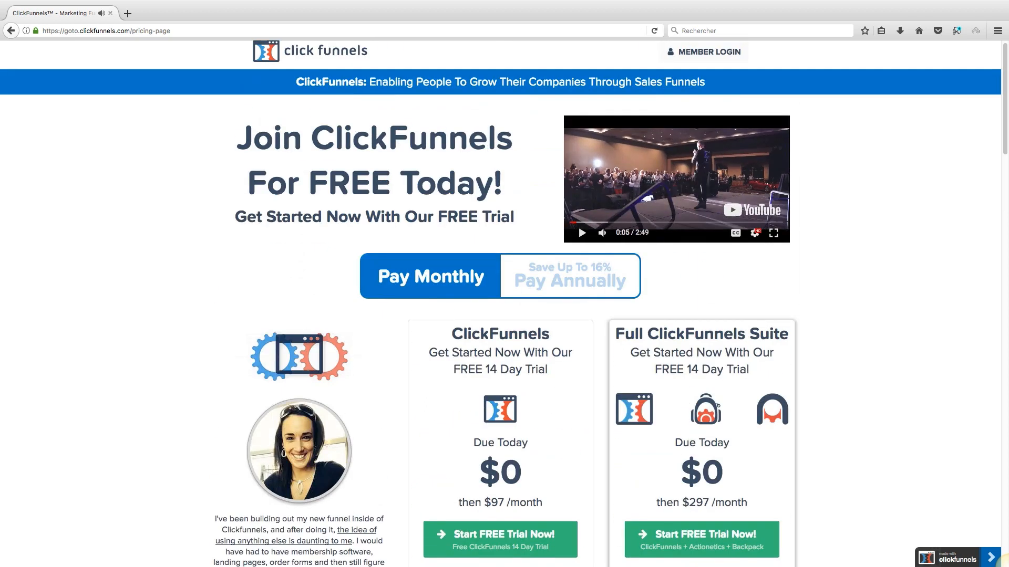
pyautogui.scroll(-3, 647, 199)
pyautogui.scroll(-10, 504, 304)
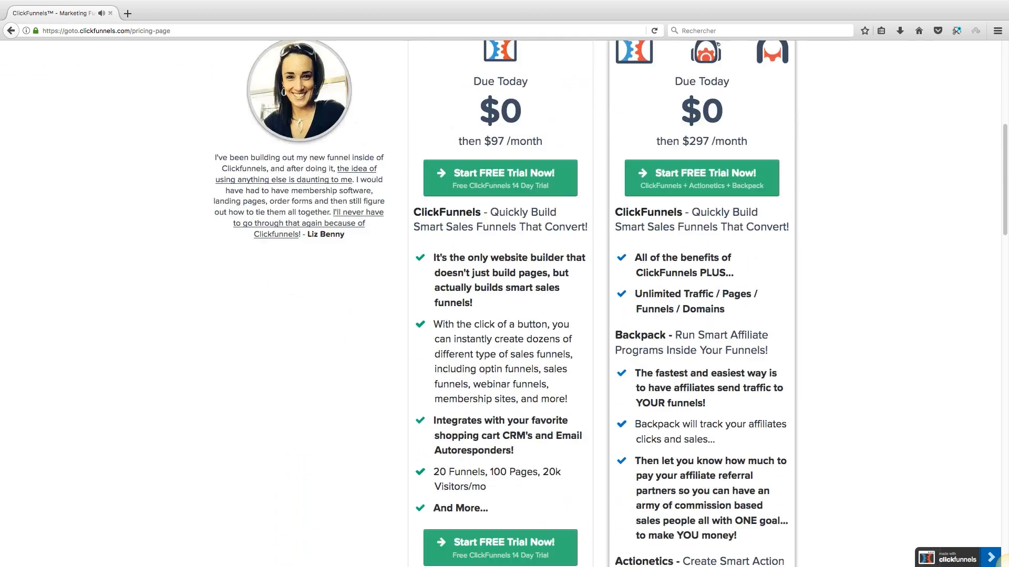
pyautogui.scroll(10, 505, 304)
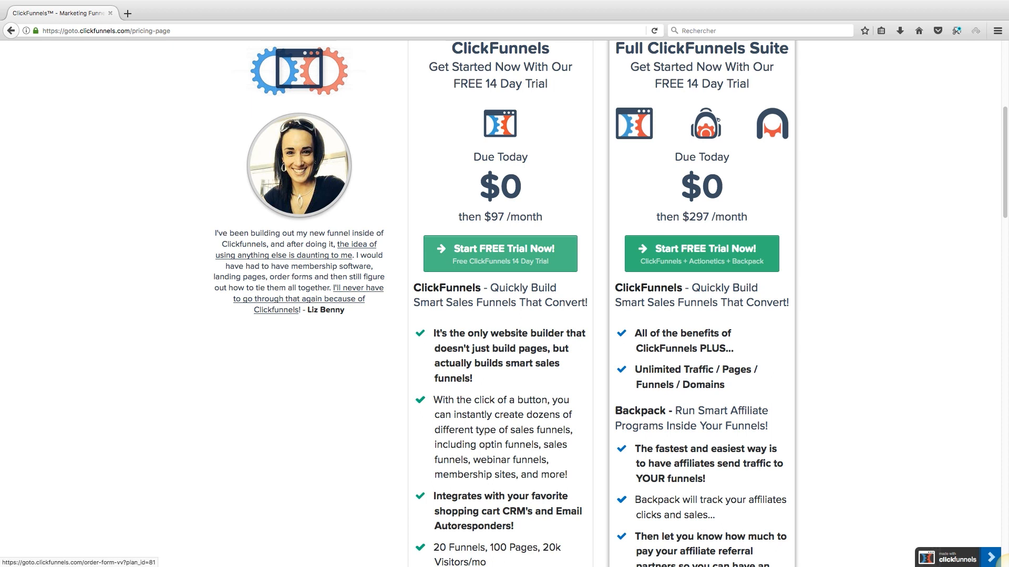
pyautogui.click(500, 254)
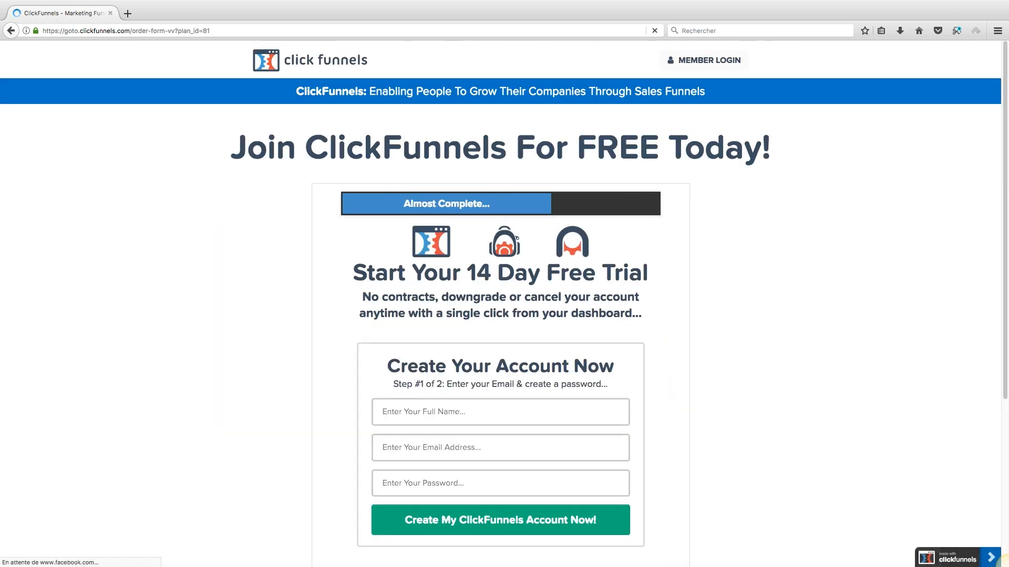
# Step: Enter the account holder's full name, e-mail address and password in the sign-up form
pyautogui.click(501, 362)
pyautogui.press('Tab')
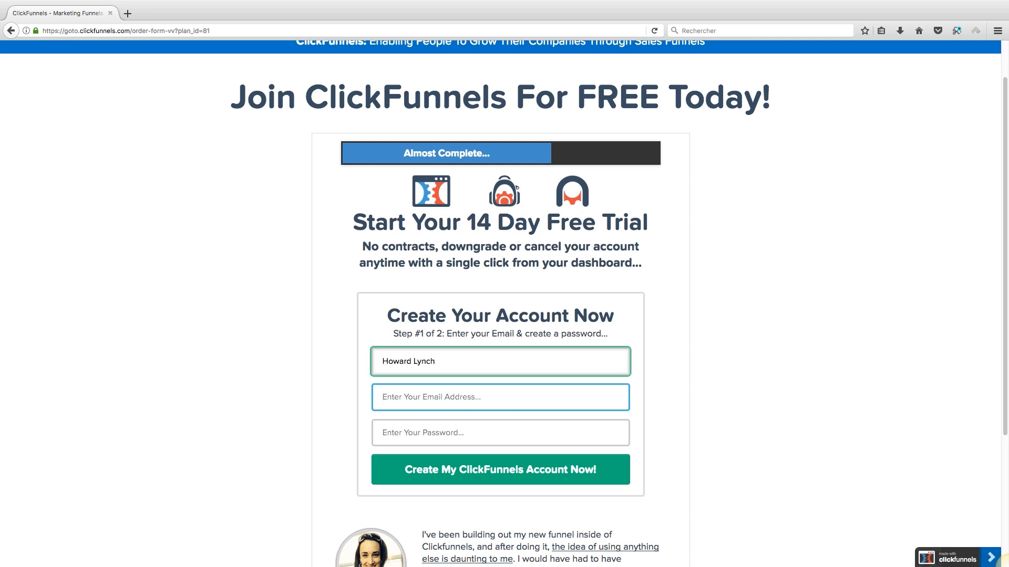
pyautogui.press('Tab')
pyautogui.write('•••••••')
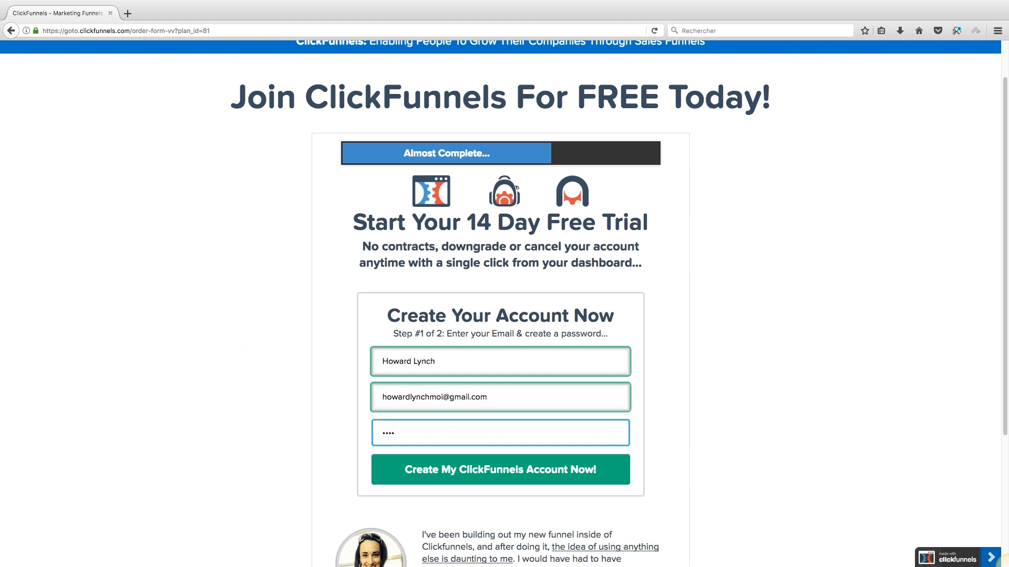
# Step: Submit the account details and continue past the phone and billing step to the dashboard
pyautogui.scroll(-3, 1007, 566)
pyautogui.press('Tab')
pyautogui.press('Return')
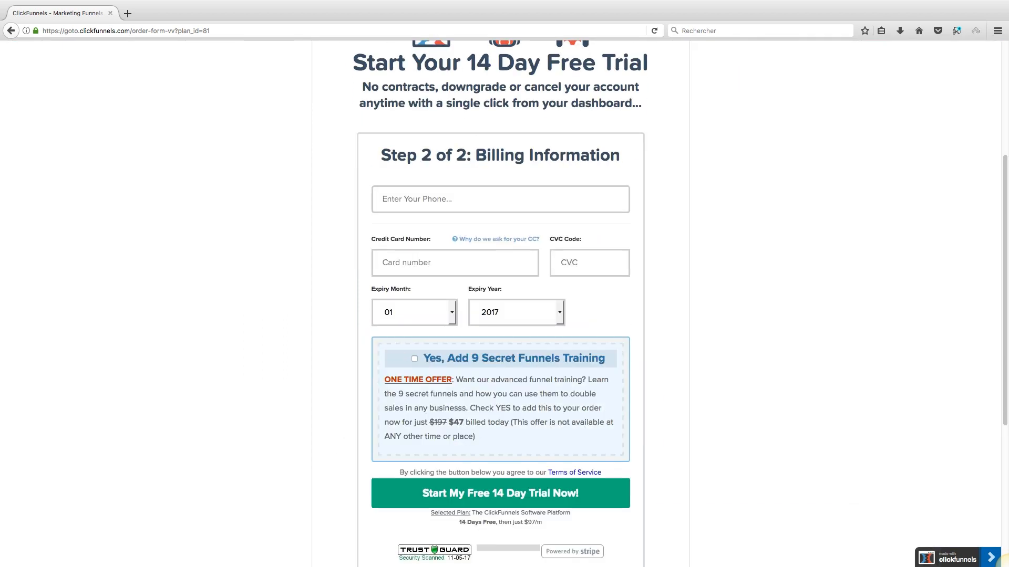
pyautogui.press('Tab')
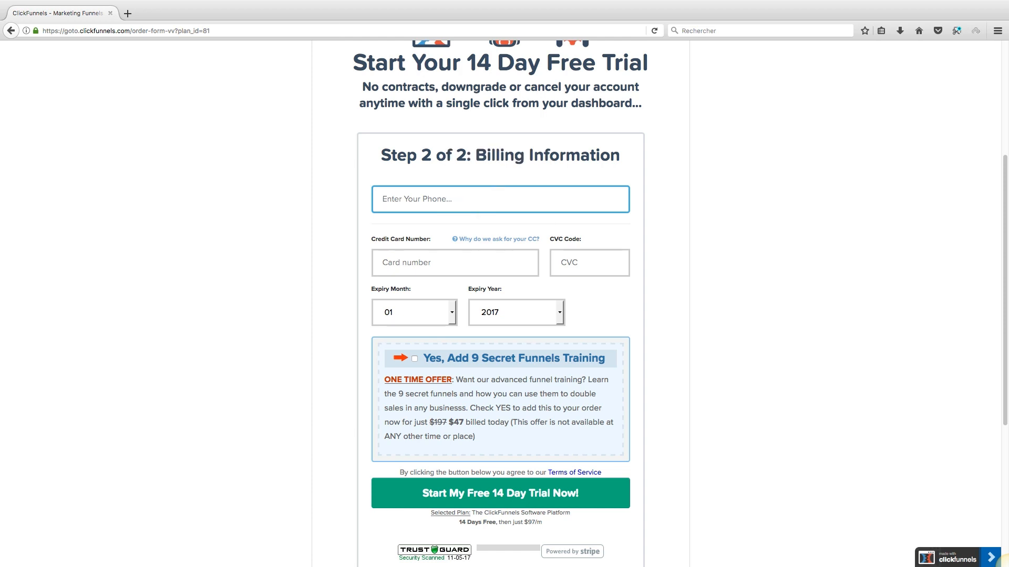
pyautogui.scroll(-3, 500, 305)
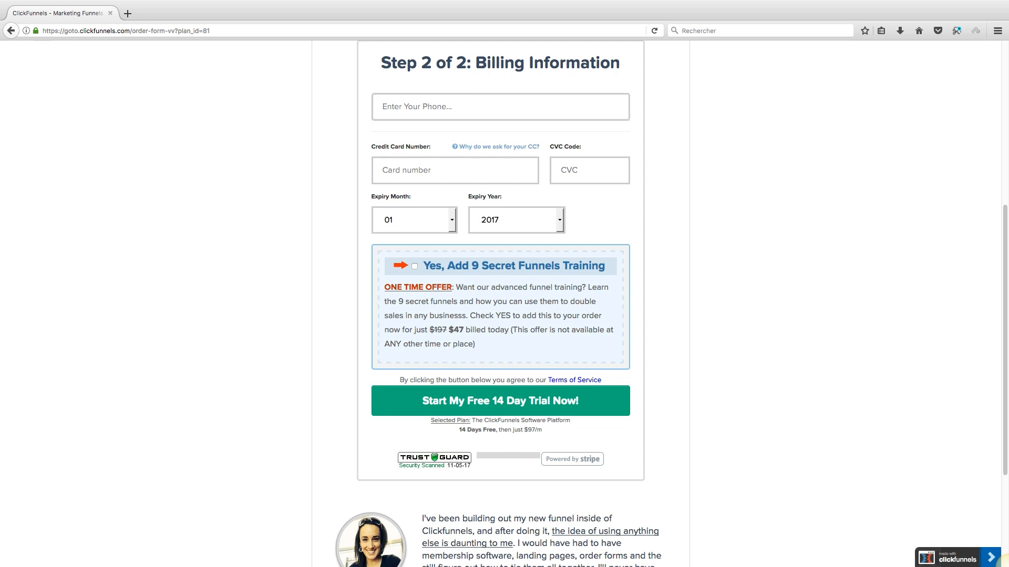
pyautogui.scroll(-1, 505, 305)
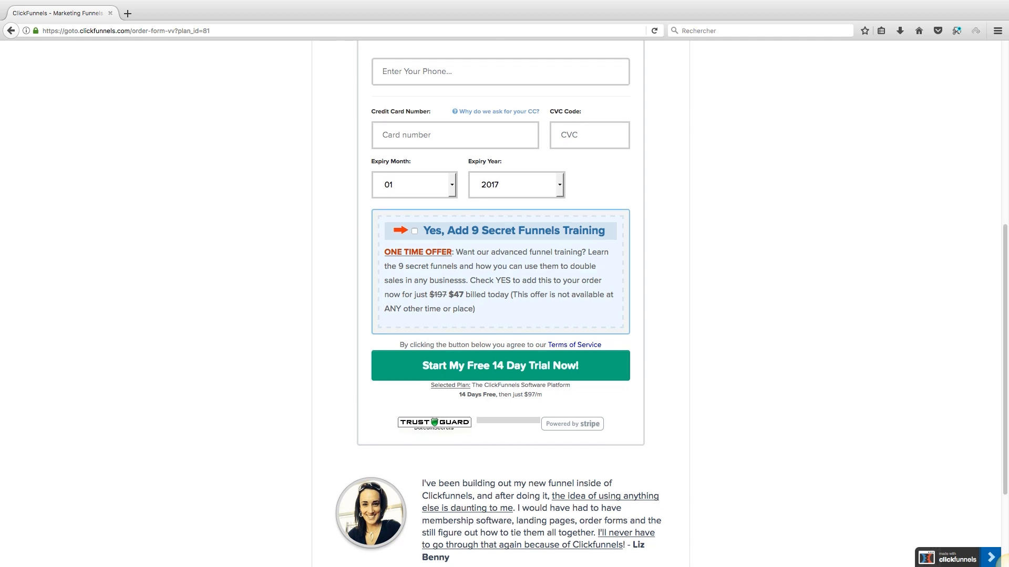
pyautogui.scroll(-2, 504, 304)
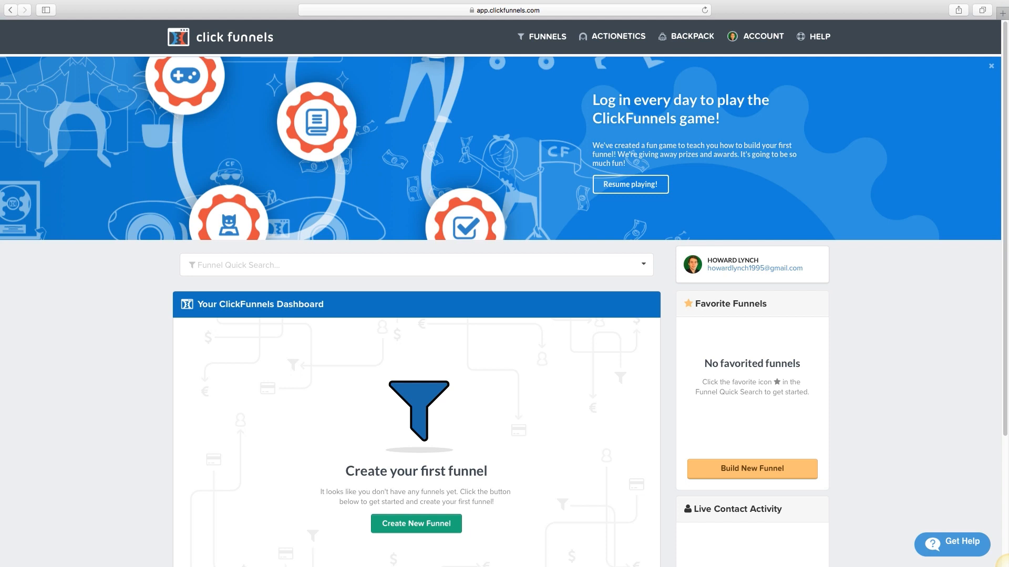
# Step: Select and then deselect the dashboard banner's heading text
pyautogui.moveTo(721, 119); pyautogui.dragTo(593, 100)
pyautogui.click(593, 105)
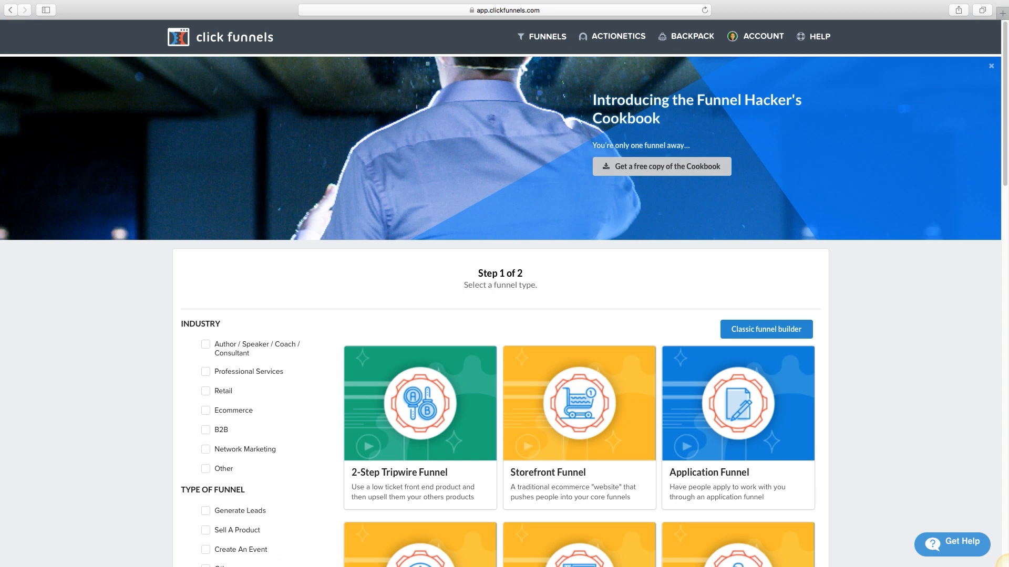
pyautogui.click(661, 166)
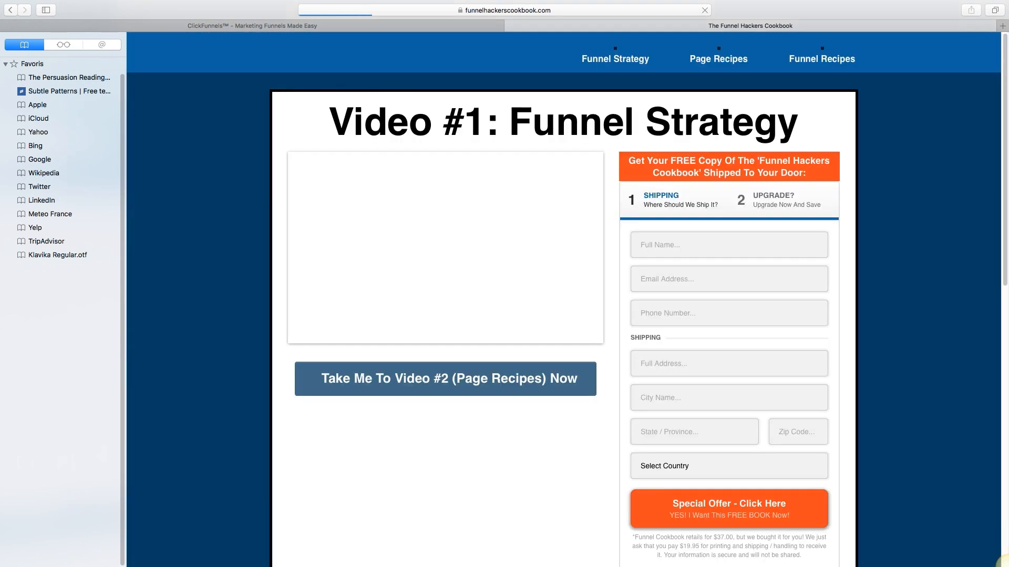
pyautogui.scroll(-7, 562, 300)
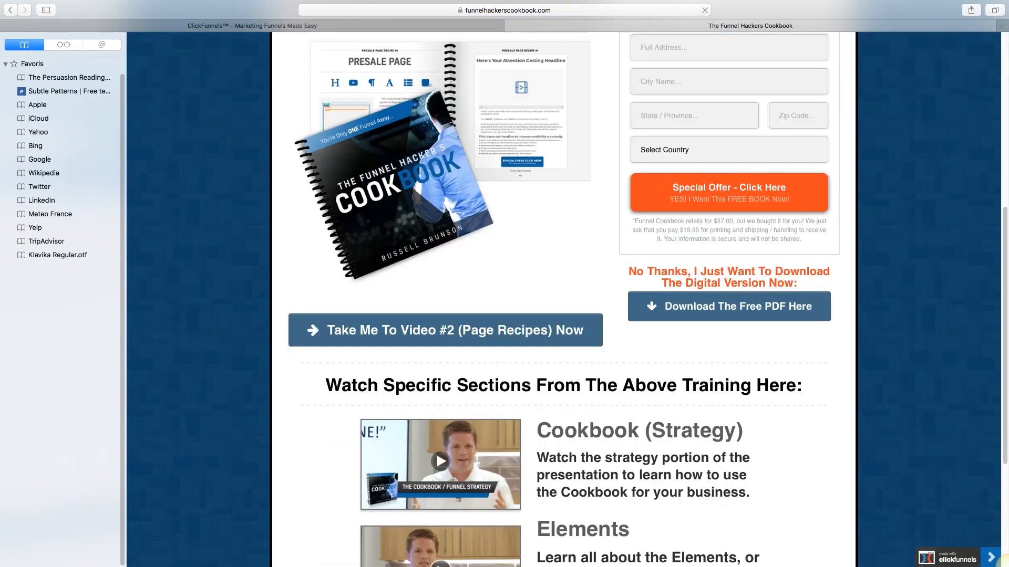
pyautogui.scroll(-4, 1007, 566)
pyautogui.scroll(10, 1008, 566)
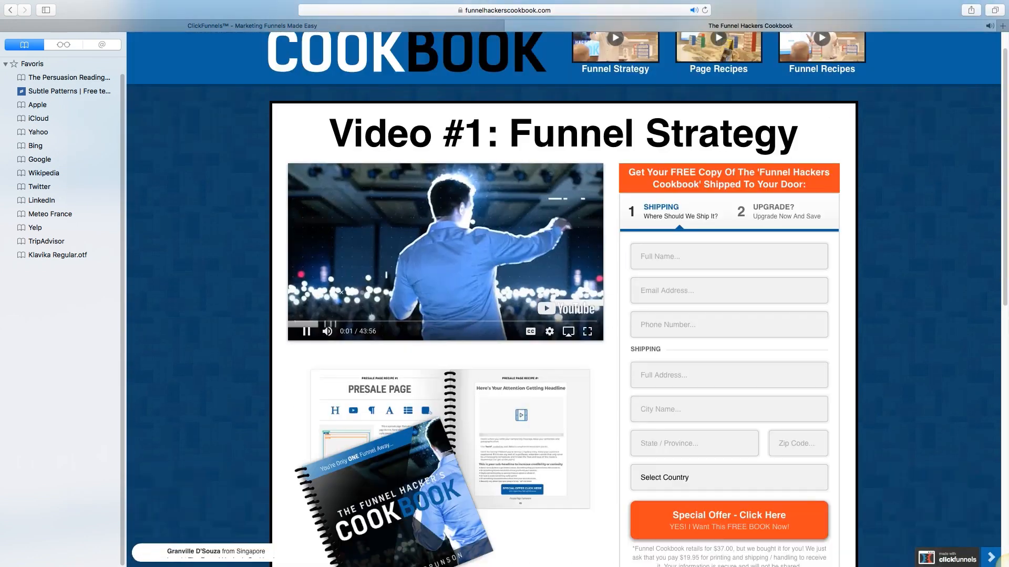
pyautogui.press('space')
pyautogui.press('space')
pyautogui.press('space')
pyautogui.moveTo(509, 134); pyautogui.dragTo(733, 134)
pyautogui.click(732, 136)
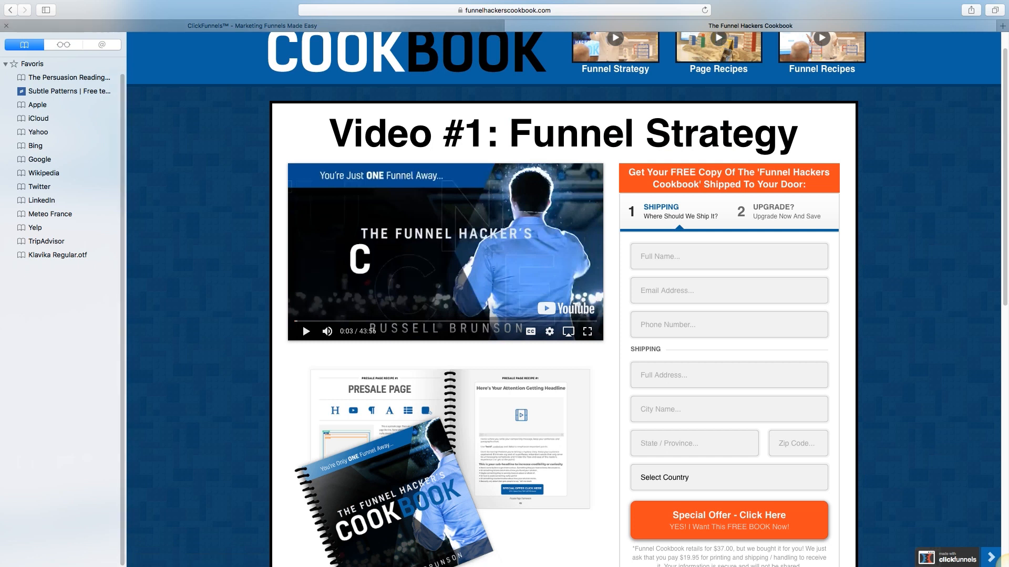
pyautogui.press('super+w')
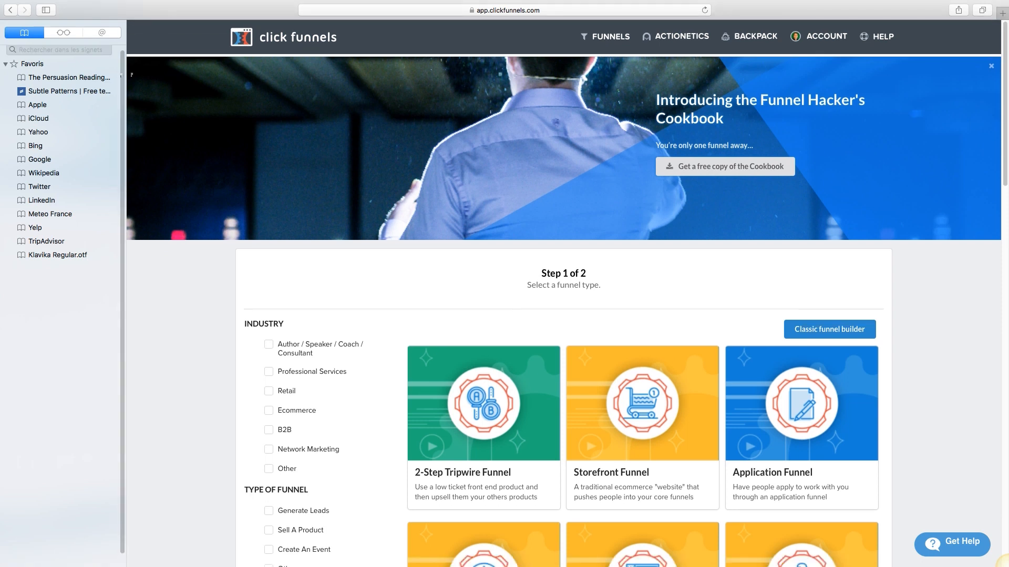
# Step: Hide the bookmarks sidebar and browse the list of funnel types
pyautogui.press('super+shift+l')
pyautogui.scroll(-3, 504, 315)
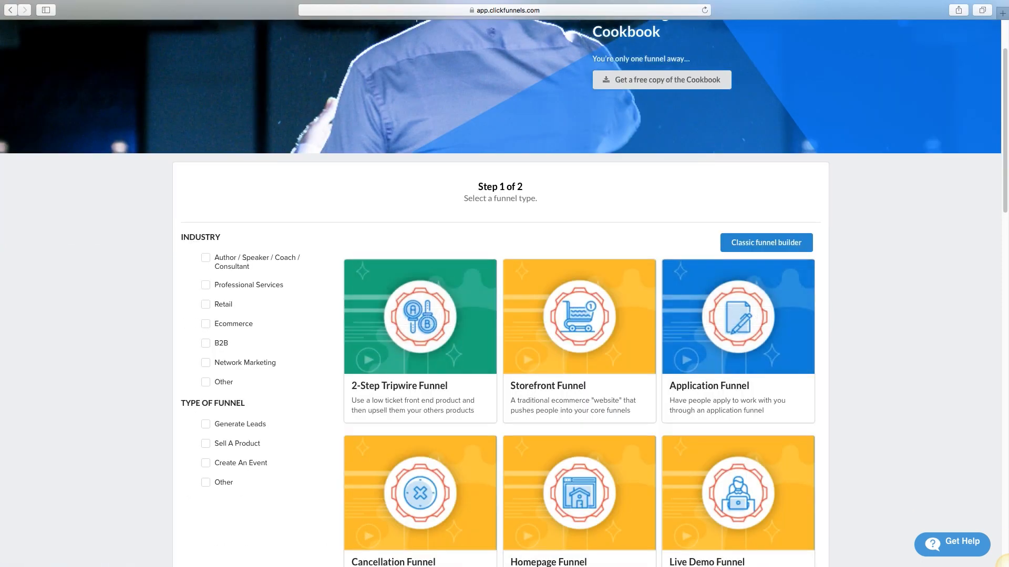
pyautogui.moveTo(738, 317)
pyautogui.scroll(-3, 504, 315)
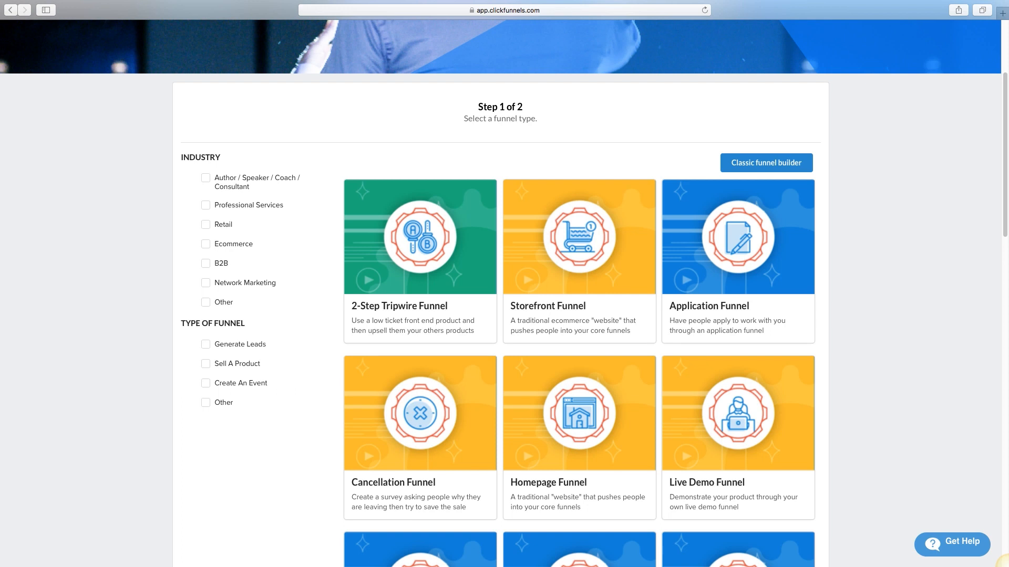
pyautogui.moveTo(420, 247)
pyautogui.scroll(-3, 739, 236)
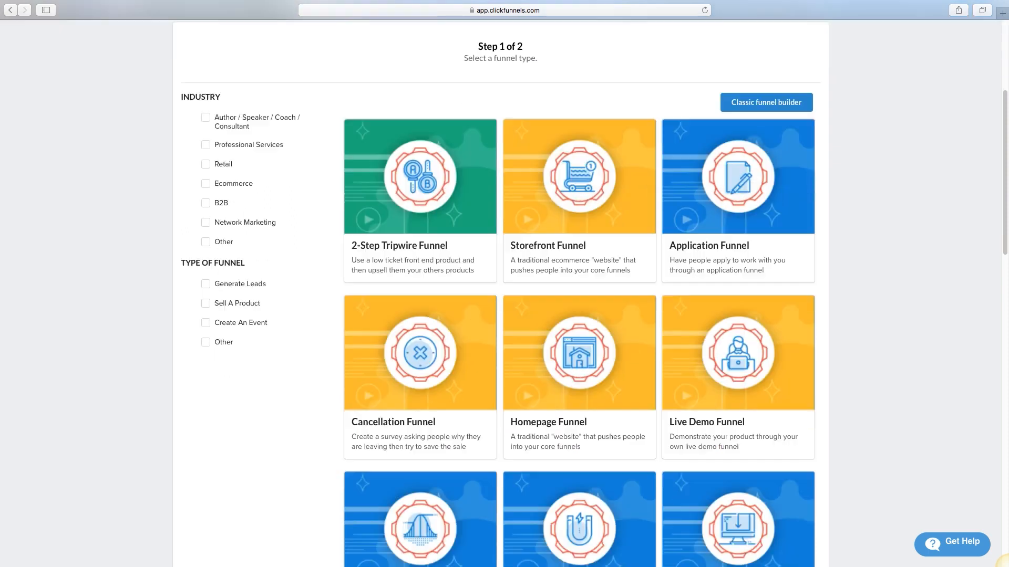
pyautogui.scroll(-15, 578, 294)
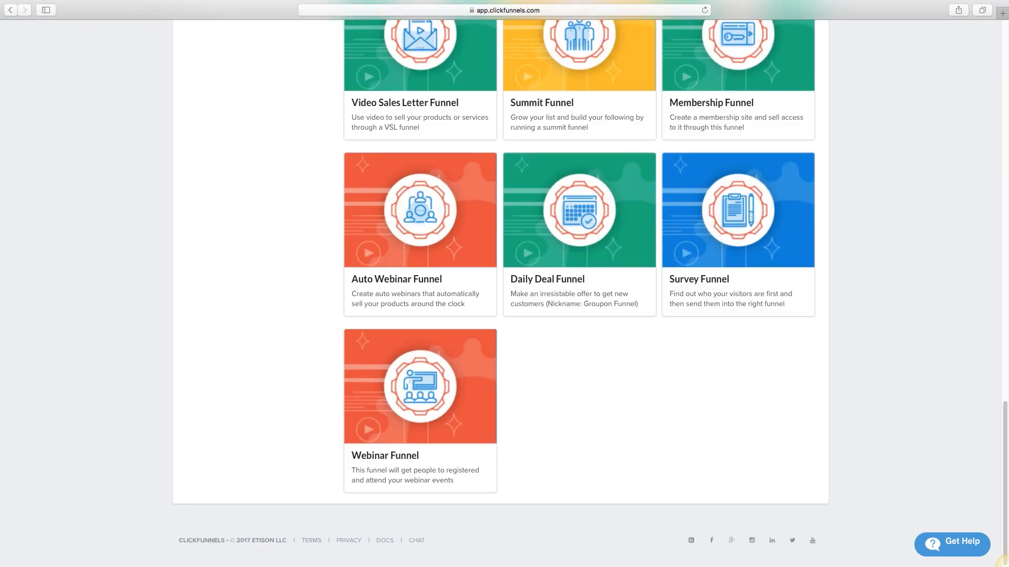
pyautogui.scroll(8, 578, 295)
pyautogui.scroll(10, 505, 295)
pyautogui.scroll(-2, 504, 294)
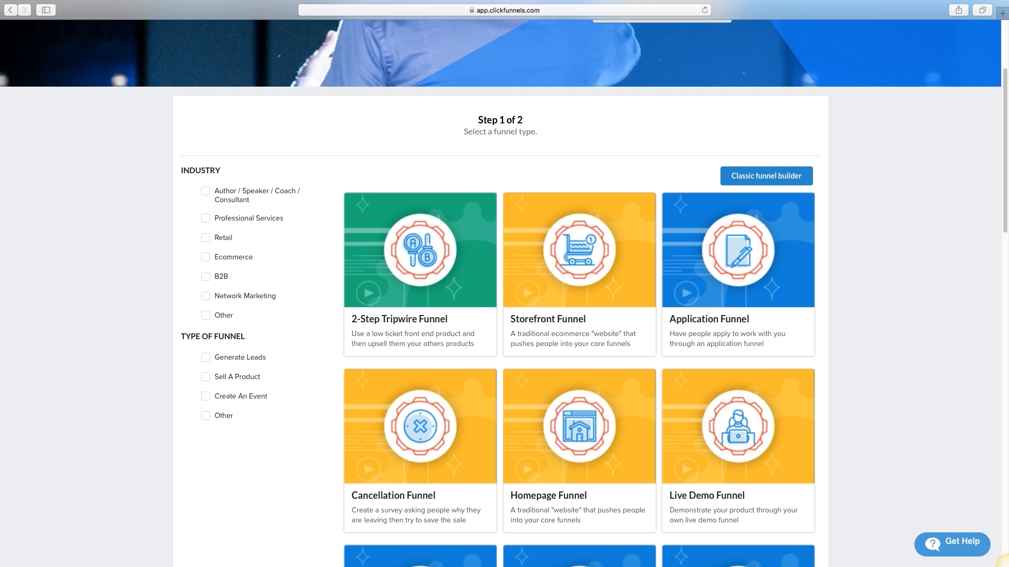
pyautogui.scroll(-3, 504, 315)
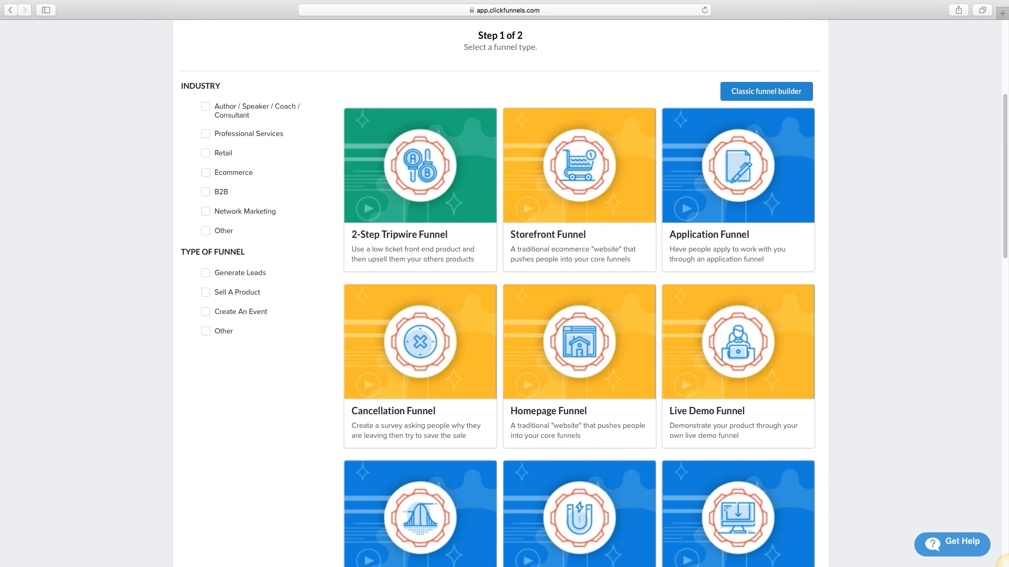
pyautogui.scroll(-5, 589, 294)
pyautogui.moveTo(419, 133)
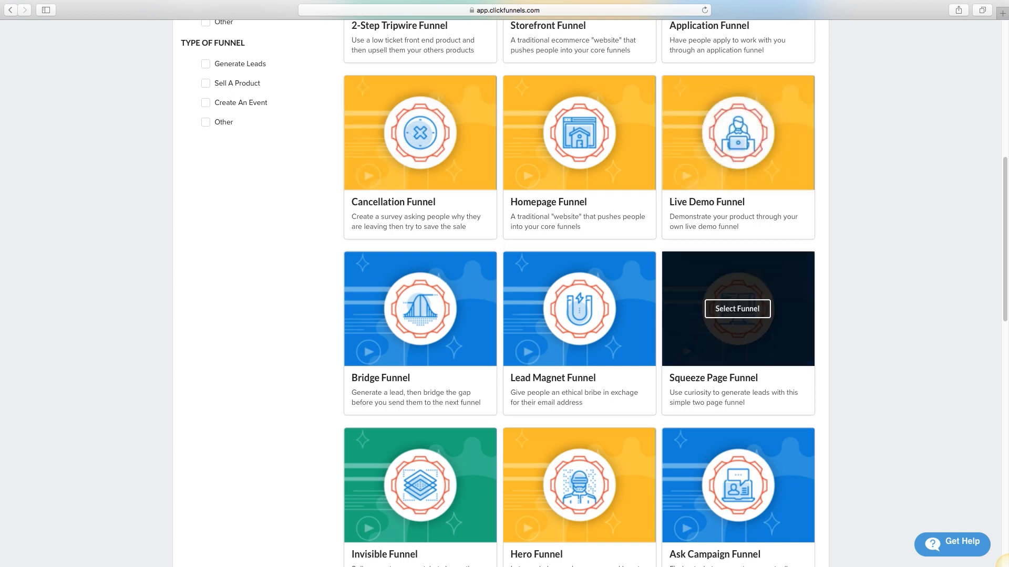
# Step: Find the Product Launch Funnel card, read its description and select it
pyautogui.scroll(-2, 737, 315)
pyautogui.scroll(-1, 738, 214)
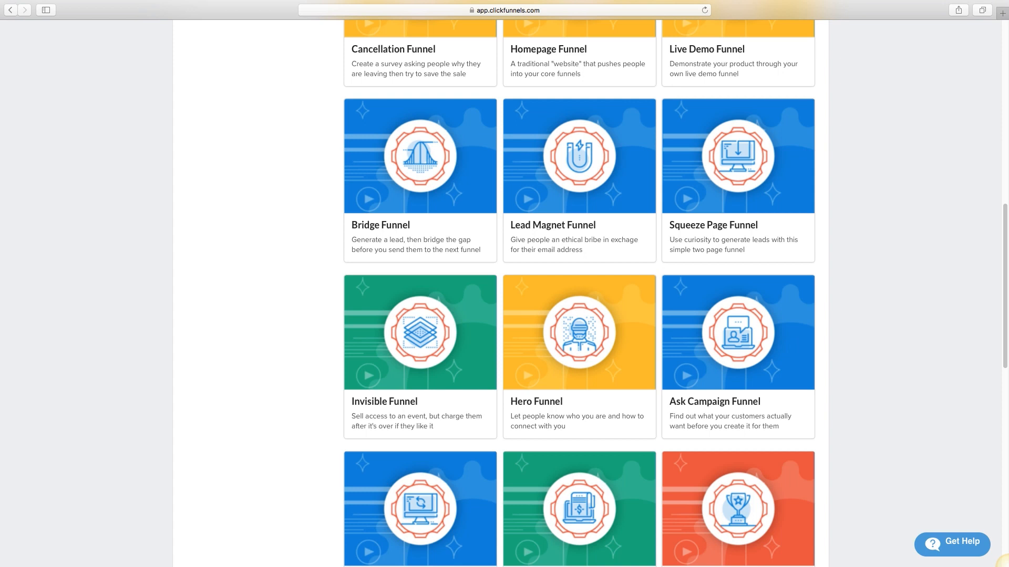
pyautogui.scroll(-1, 738, 273)
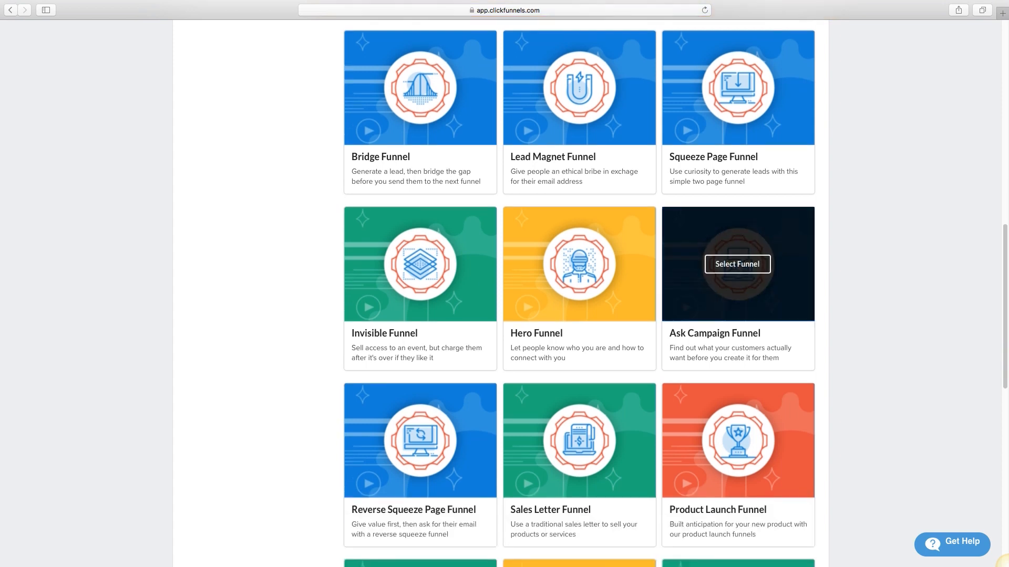
pyautogui.scroll(-1, 738, 273)
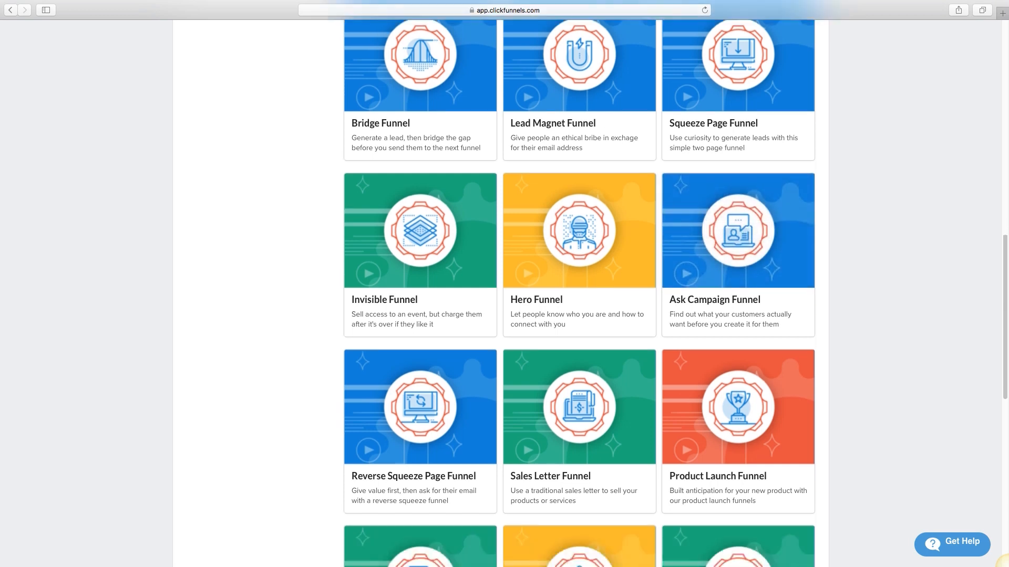
pyautogui.scroll(-1, 579, 295)
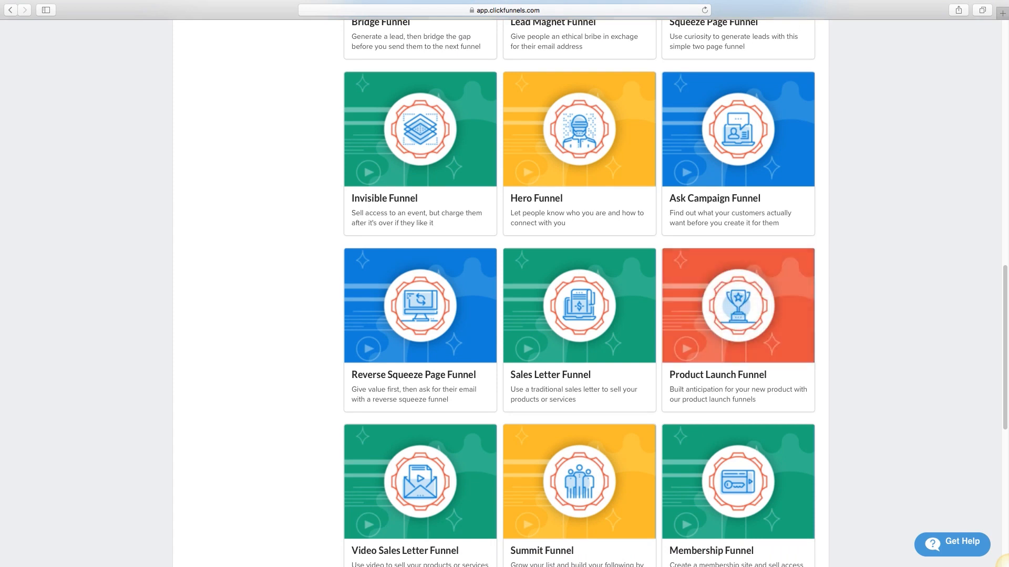
pyautogui.moveTo(757, 399); pyautogui.dragTo(674, 400)
pyautogui.click(673, 400)
pyautogui.scroll(-3, 673, 400)
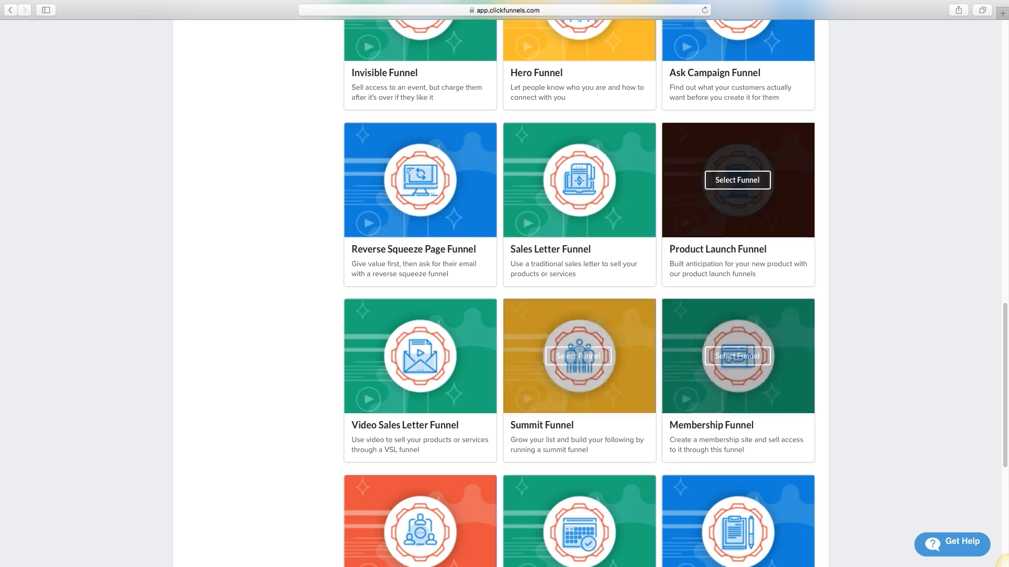
pyautogui.click(737, 180)
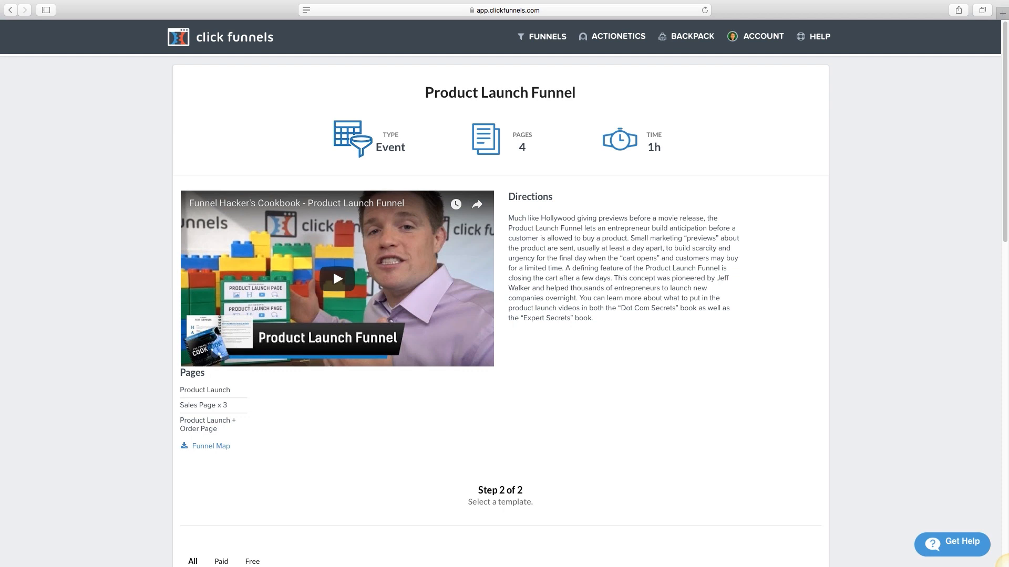
# Step: Scroll to the Product Launch templates and highlight the Product Launch page name in the funnel map
pyautogui.scroll(-5, 333, 58)
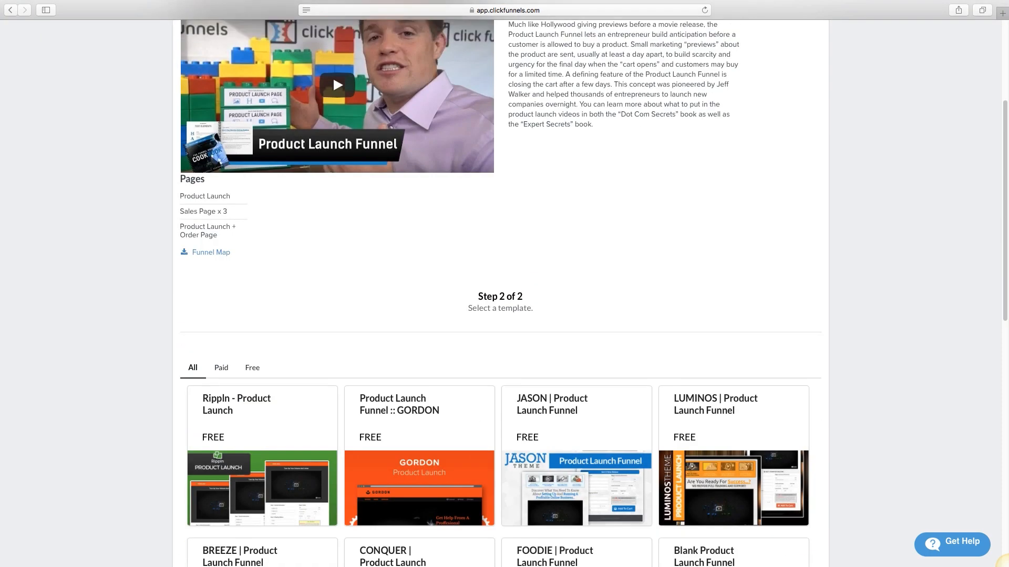
pyautogui.moveTo(231, 196); pyautogui.dragTo(179, 197)
pyautogui.click(231, 211)
pyautogui.moveTo(230, 197); pyautogui.dragTo(180, 196)
pyautogui.click(232, 211)
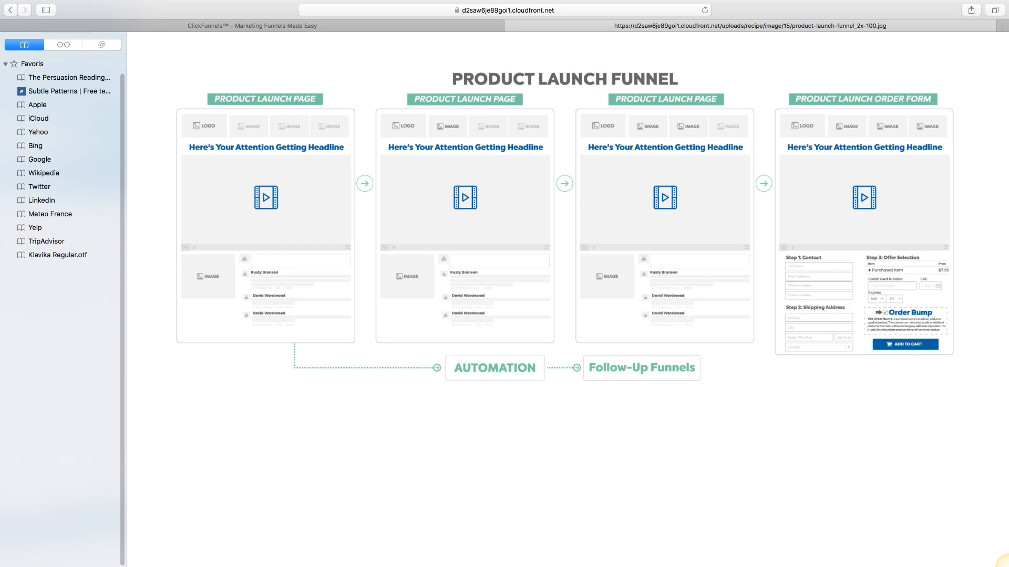
# Step: Return to the template choices and open the JASON | Product Launch Funnel template
pyautogui.click(399, 26)
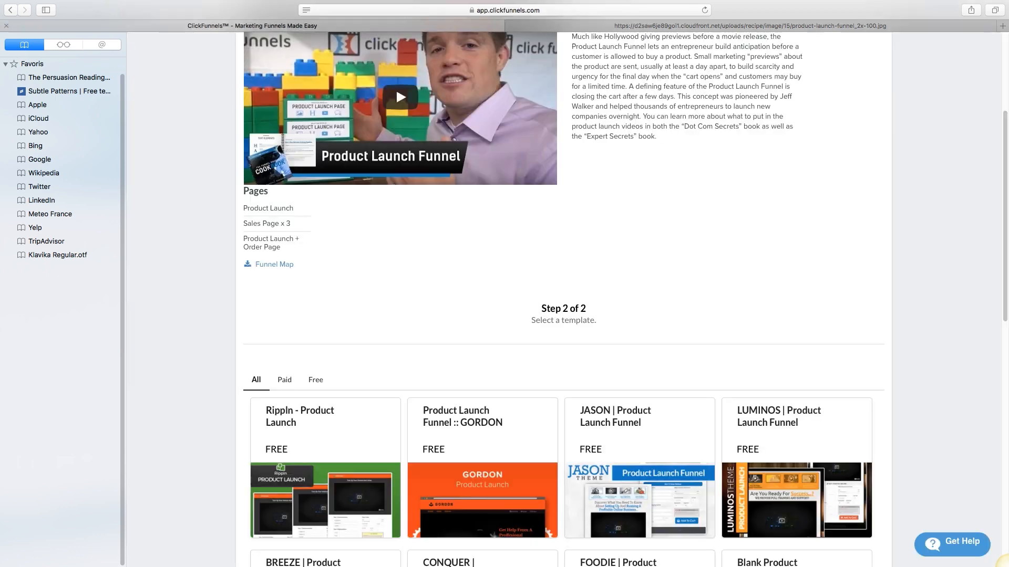
pyautogui.scroll(-7, 631, 315)
pyautogui.scroll(4, 631, 315)
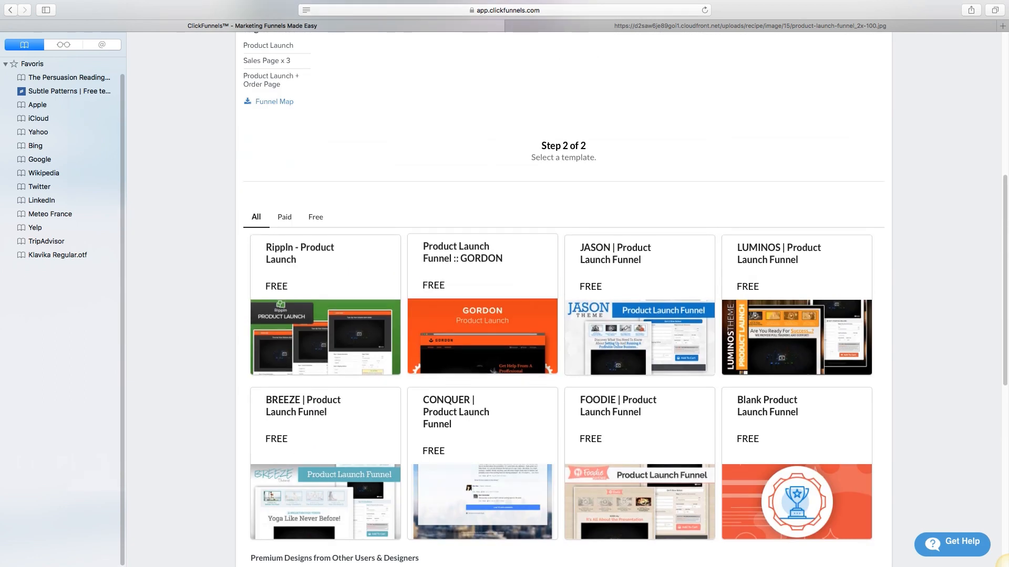
pyautogui.scroll(-1, 616, 297)
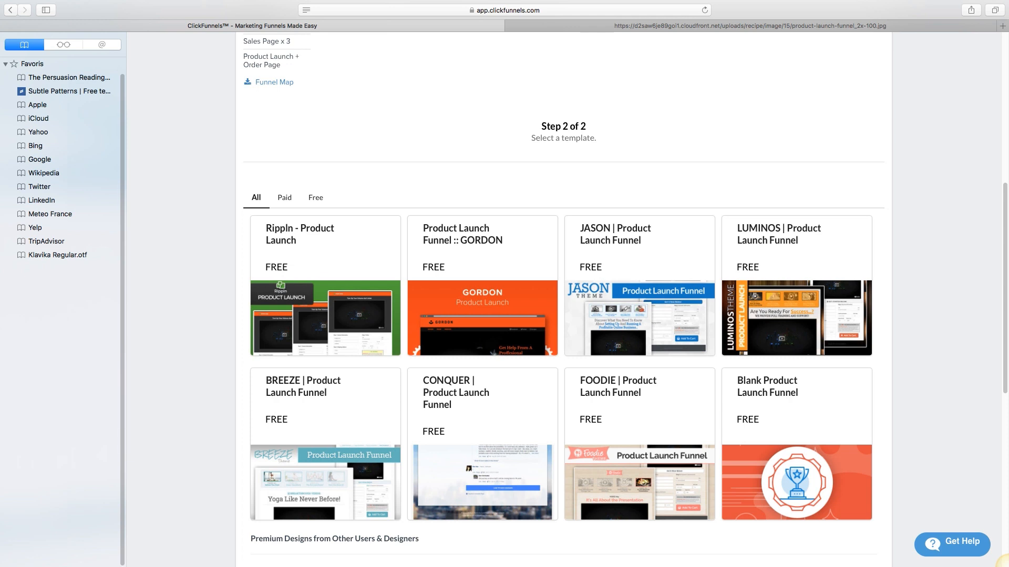
pyautogui.click(639, 305)
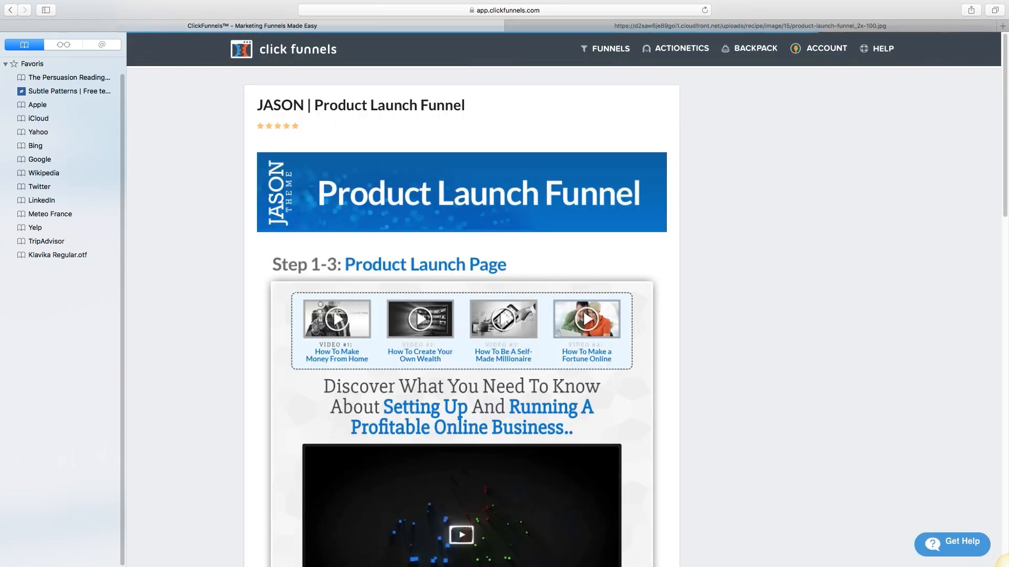
# Step: Hide the bookmarks sidebar and add the free JASON funnel with Get Funnel
pyautogui.scroll(-10, 462, 315)
pyautogui.scroll(10, 462, 315)
pyautogui.scroll(2, 63, 263)
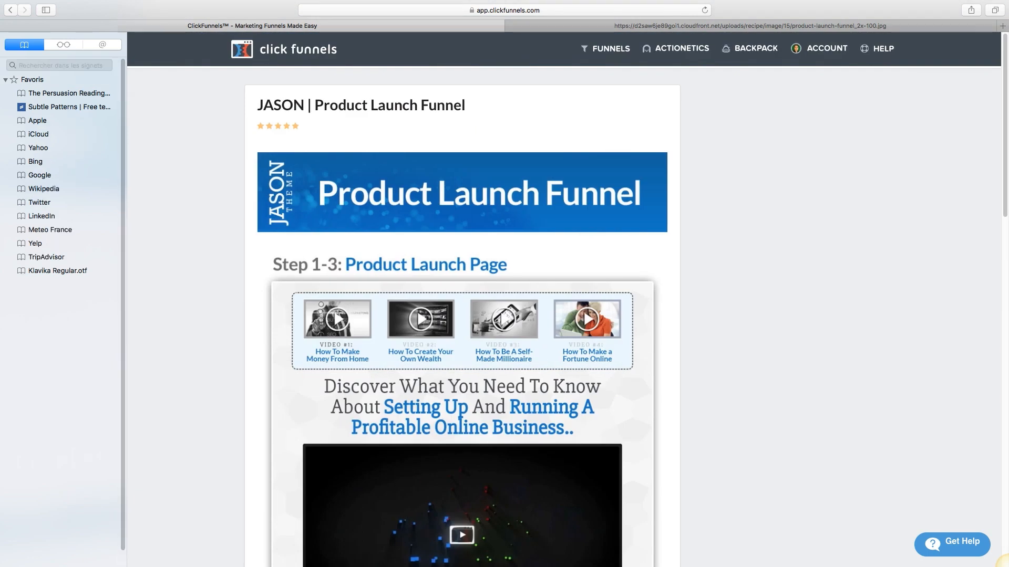
pyautogui.press('super+shift+l')
pyautogui.scroll(-5, 462, 316)
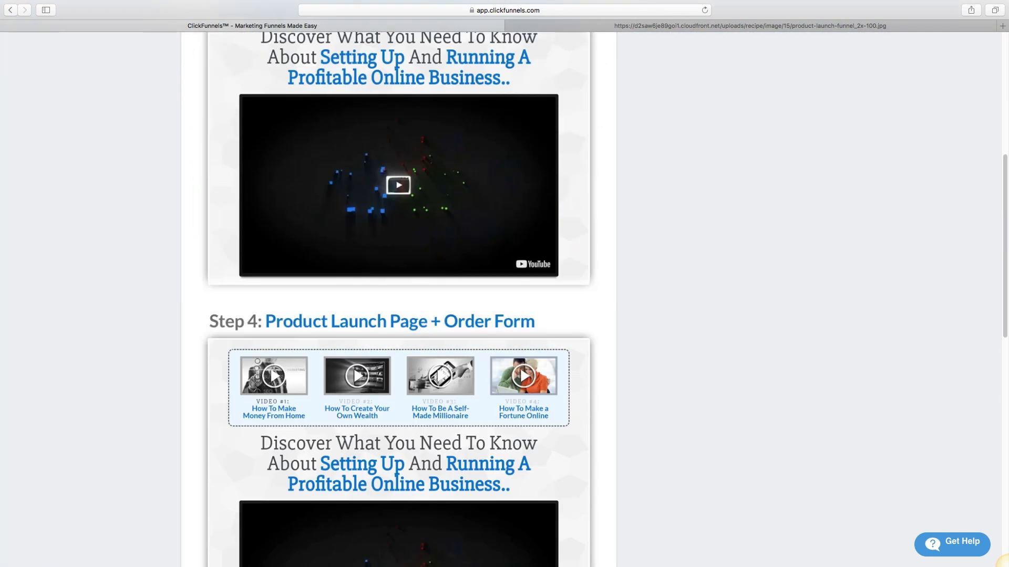
pyautogui.scroll(-5, 398, 315)
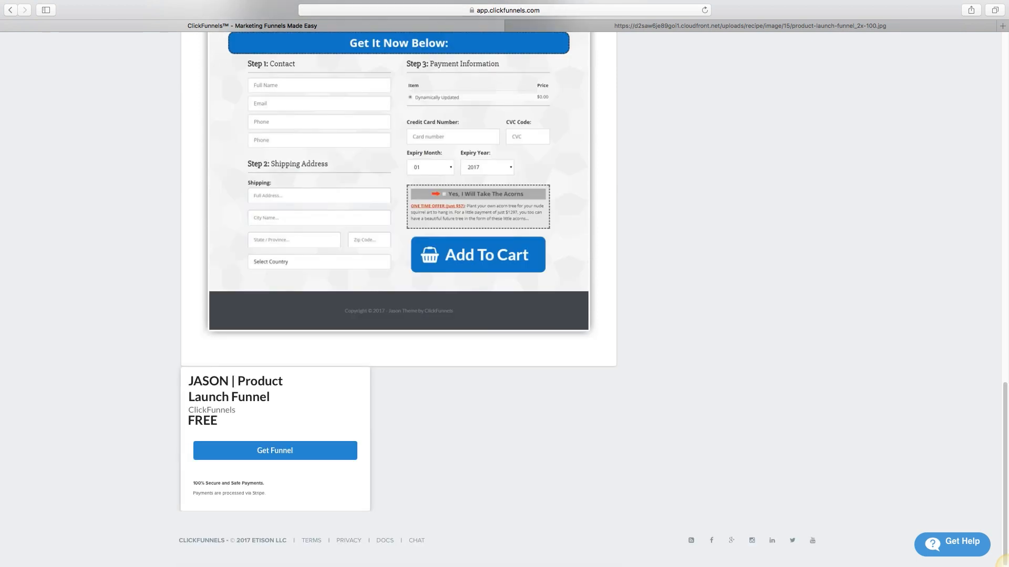
pyautogui.click(274, 450)
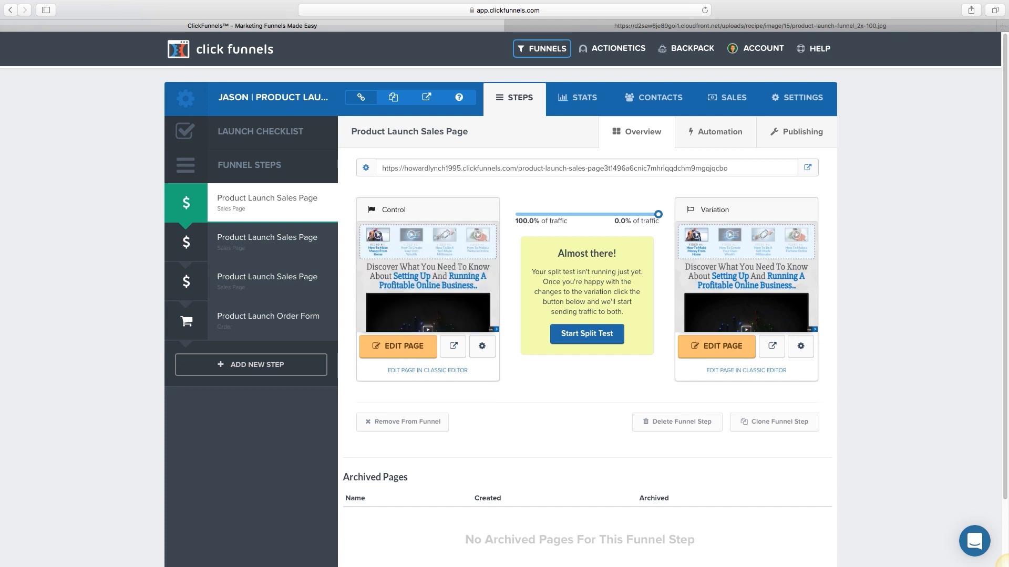
# Step: Split traffic 50/50 between the control and variation pages
pyautogui.moveTo(658, 214); pyautogui.dragTo(586, 214)
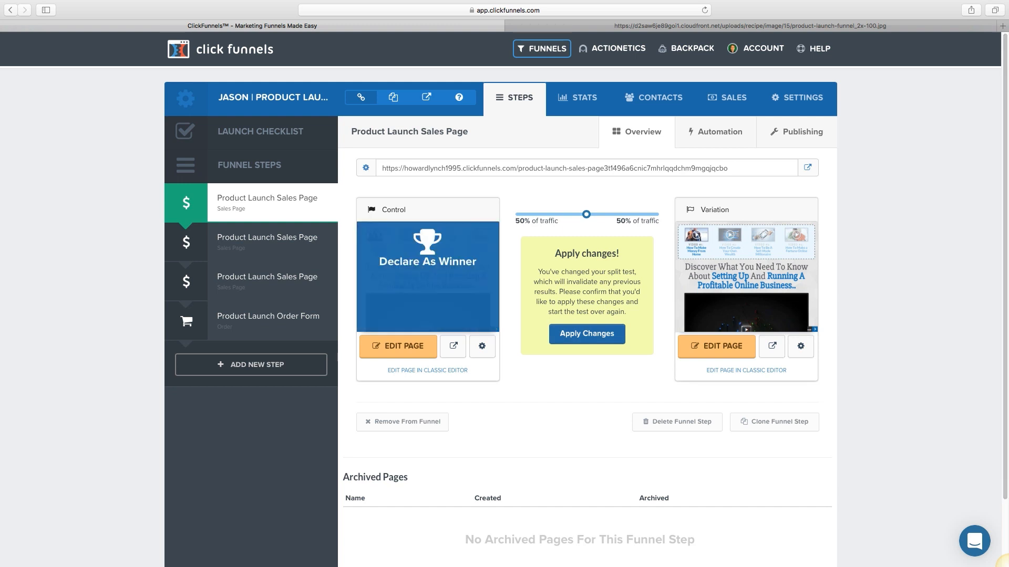
pyautogui.scroll(-3, 746, 210)
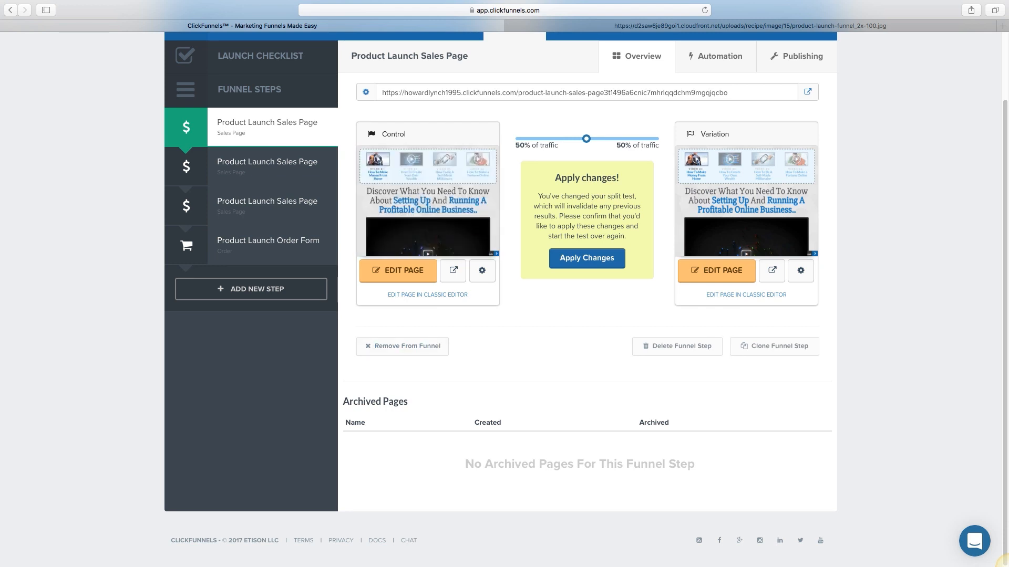
pyautogui.scroll(3, 587, 263)
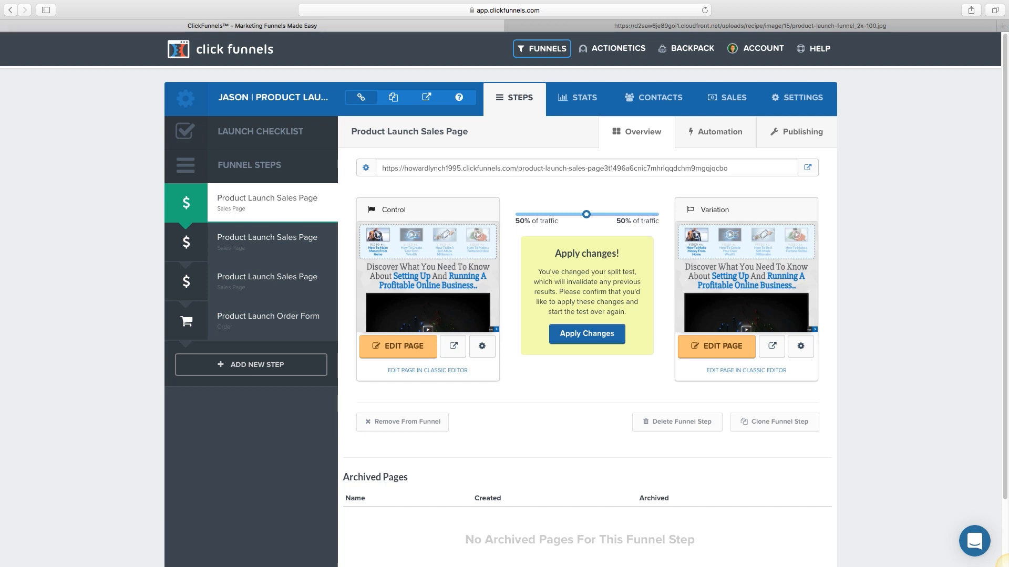
# Step: Select the step's page address, then view the Product Launch Sales Page automation settings
pyautogui.tripleClick(555, 168)
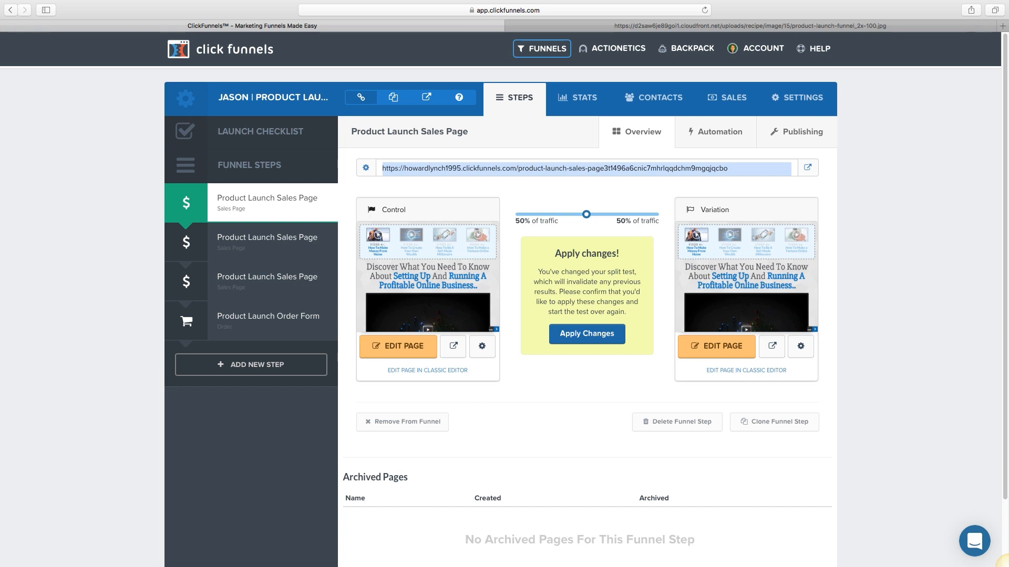
pyautogui.click(1007, 566)
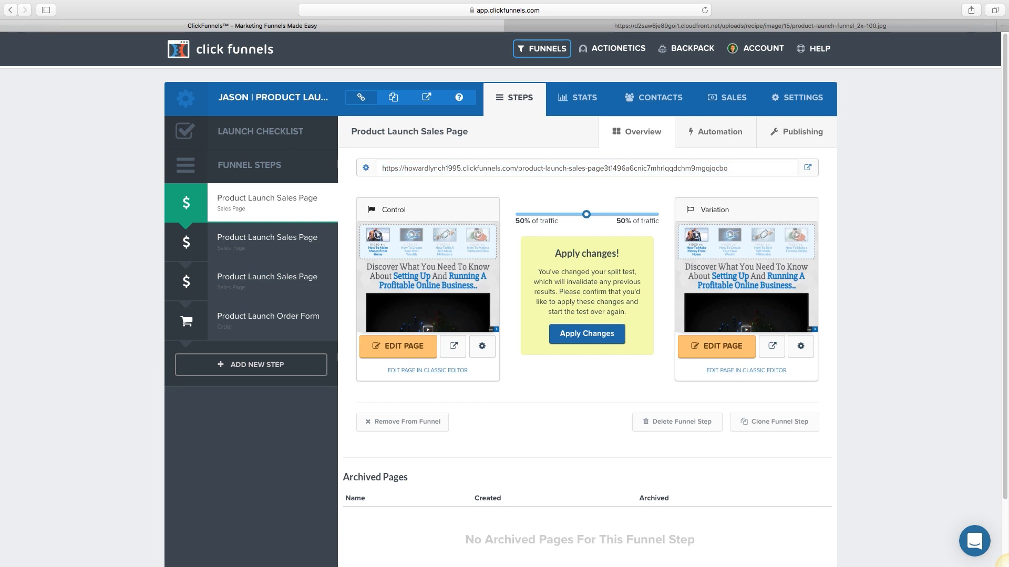
pyautogui.moveTo(382, 168); pyautogui.dragTo(728, 168)
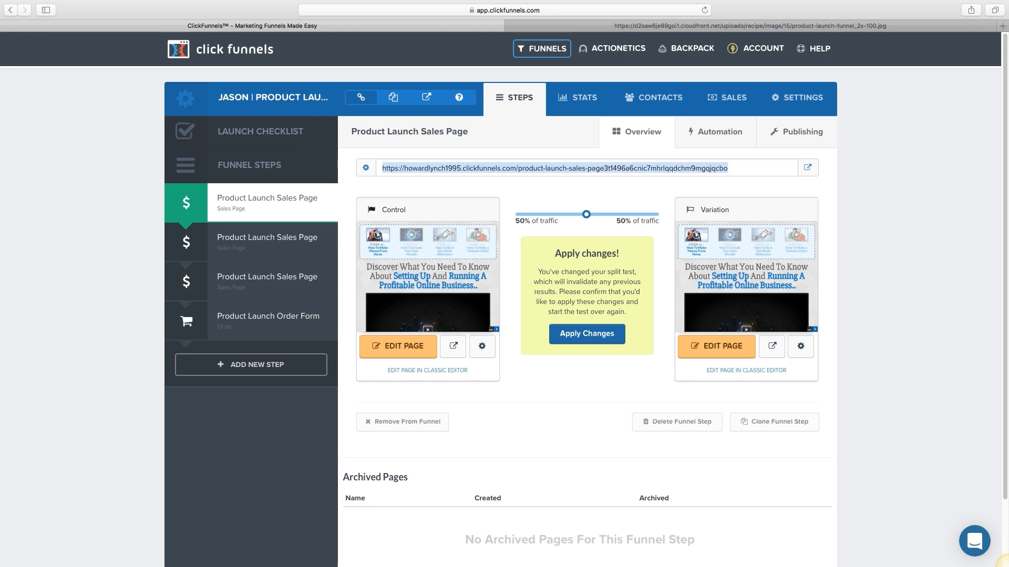
pyautogui.click(717, 131)
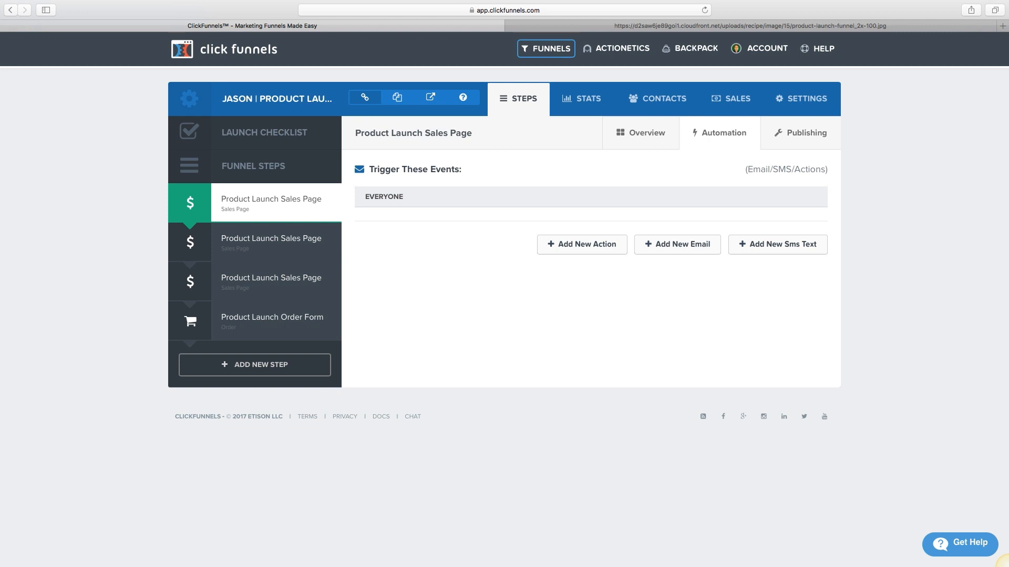
pyautogui.click(677, 245)
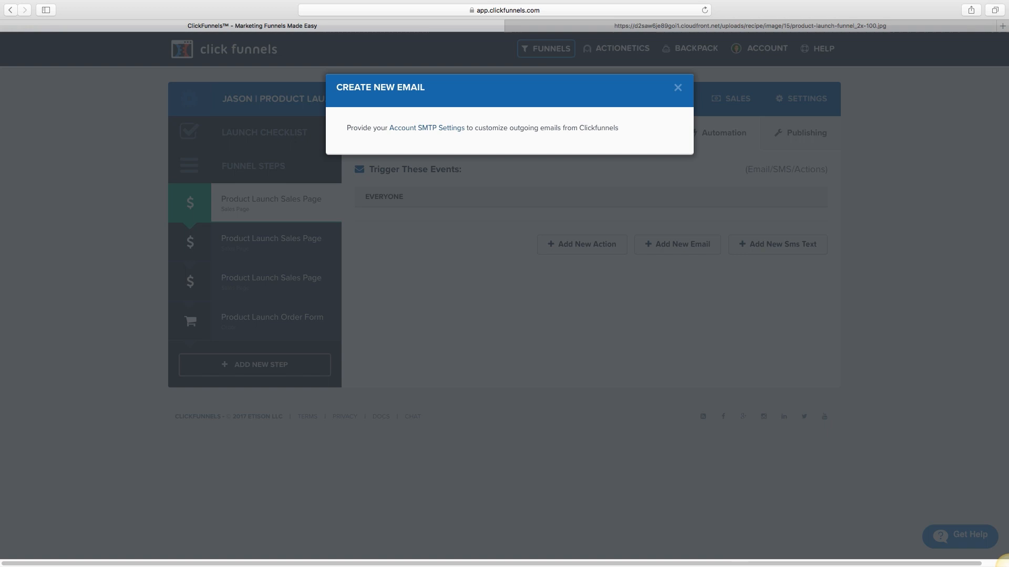
pyautogui.click(678, 87)
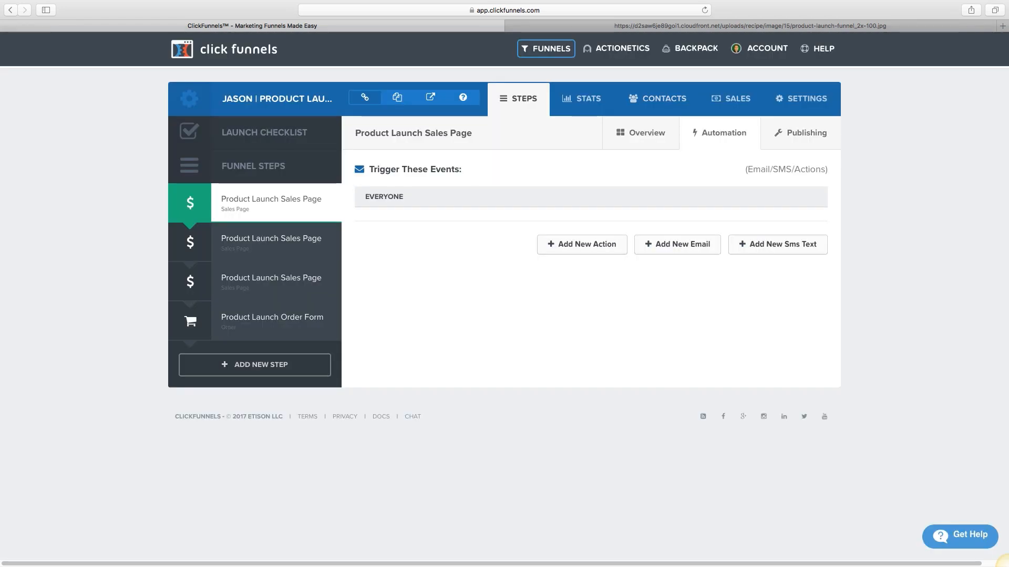
pyautogui.click(582, 245)
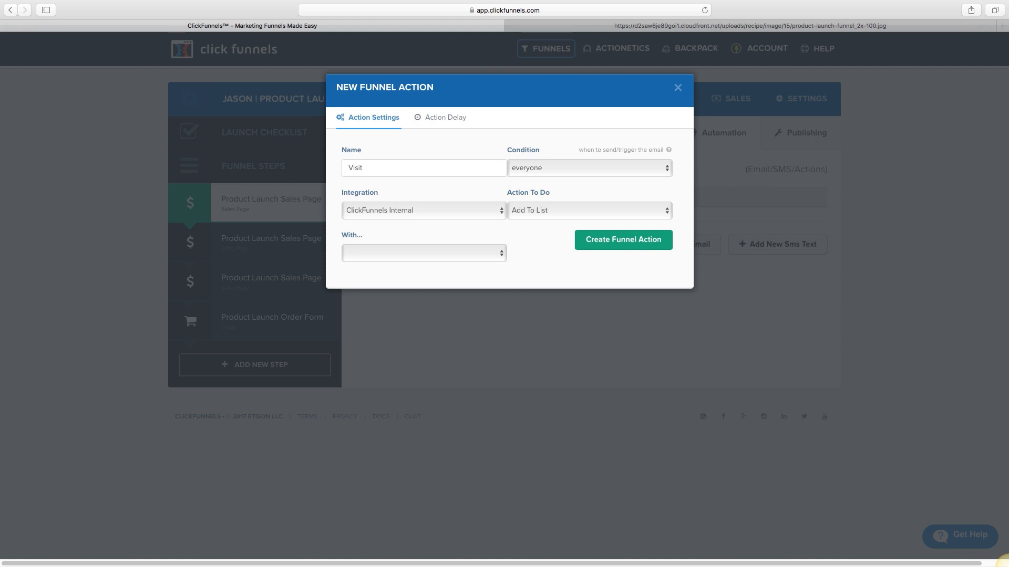
pyautogui.click(440, 118)
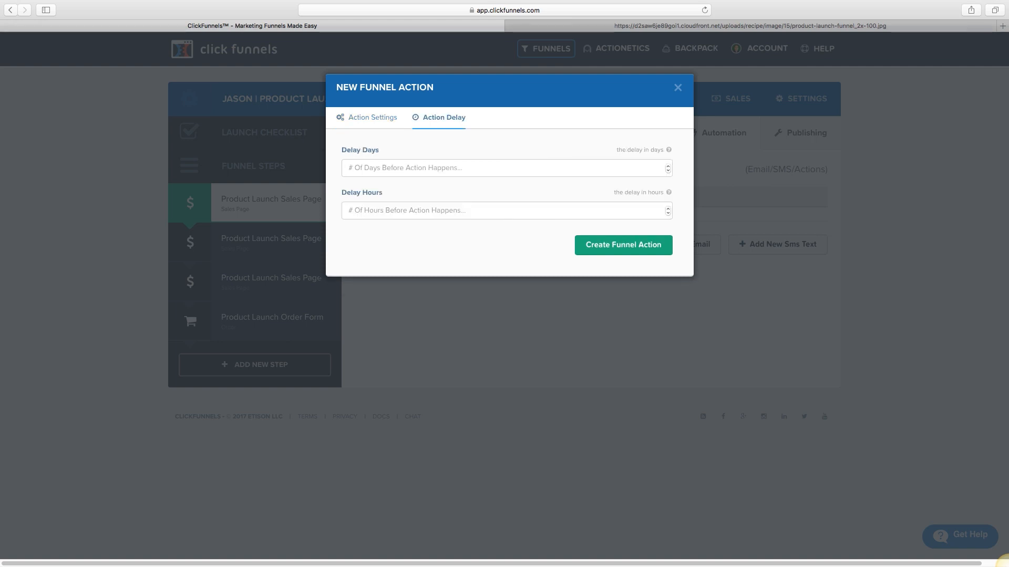
pyautogui.click(440, 169)
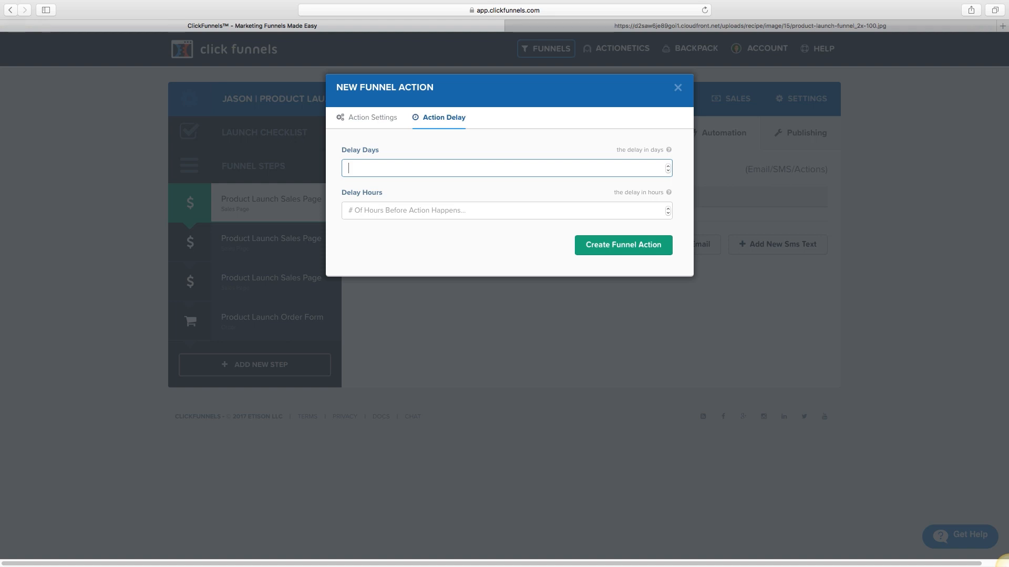
pyautogui.click(678, 88)
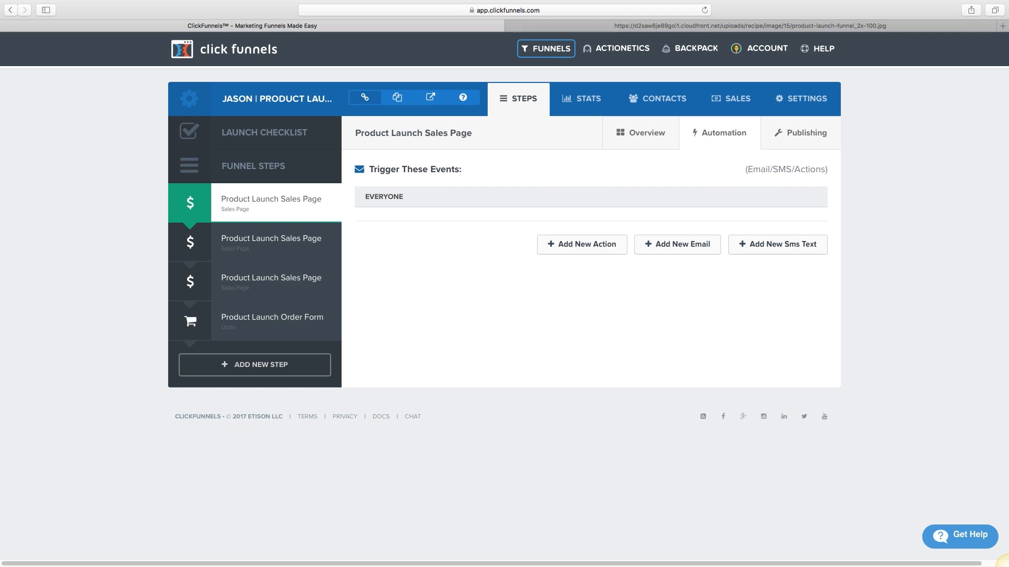
pyautogui.click(326, 241)
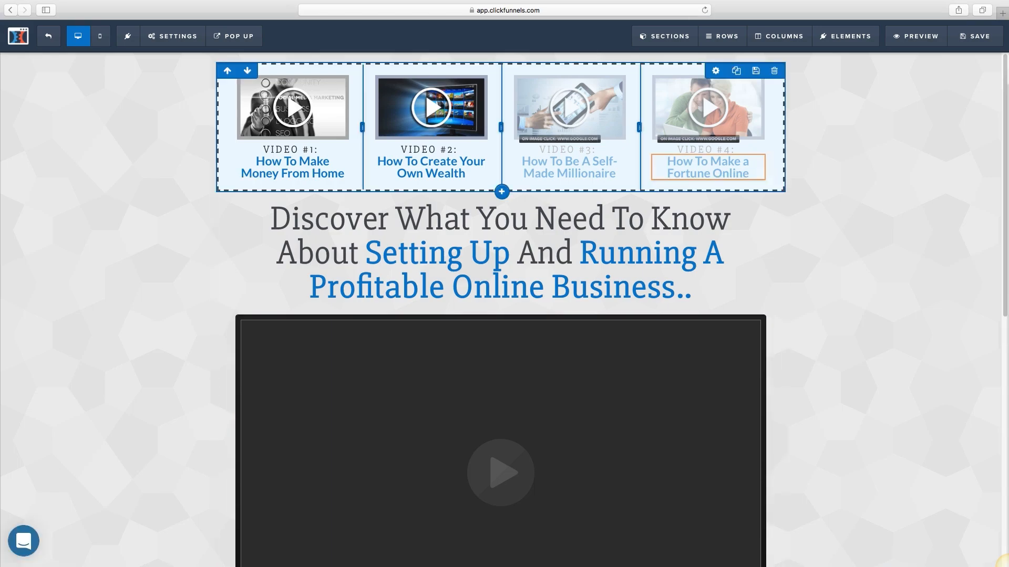
# Step: Scroll the sales page, then select the 'Discover What You Need To Know…' headline text for editing
pyautogui.scroll(-10, 683, 158)
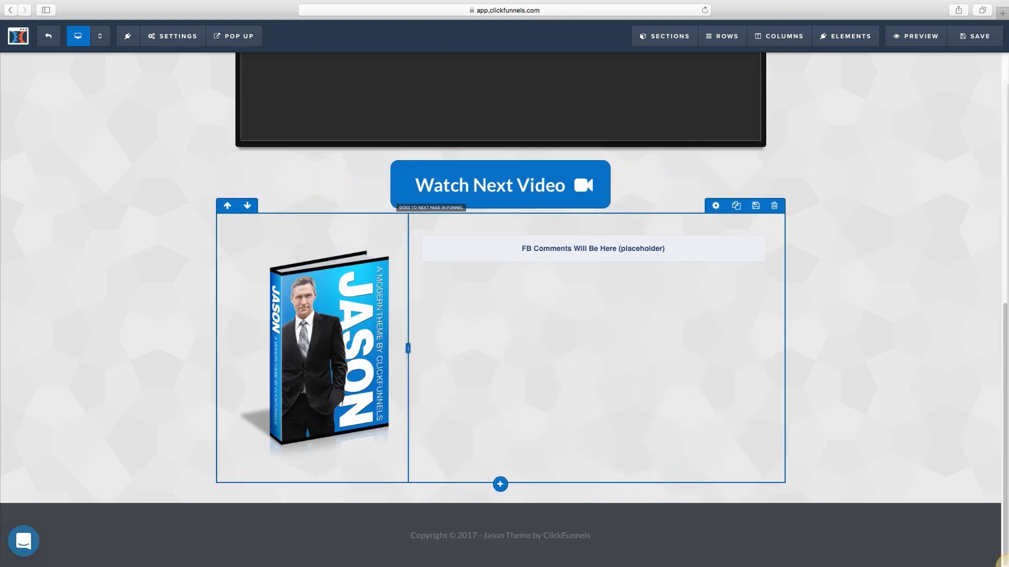
pyautogui.scroll(10, 500, 310)
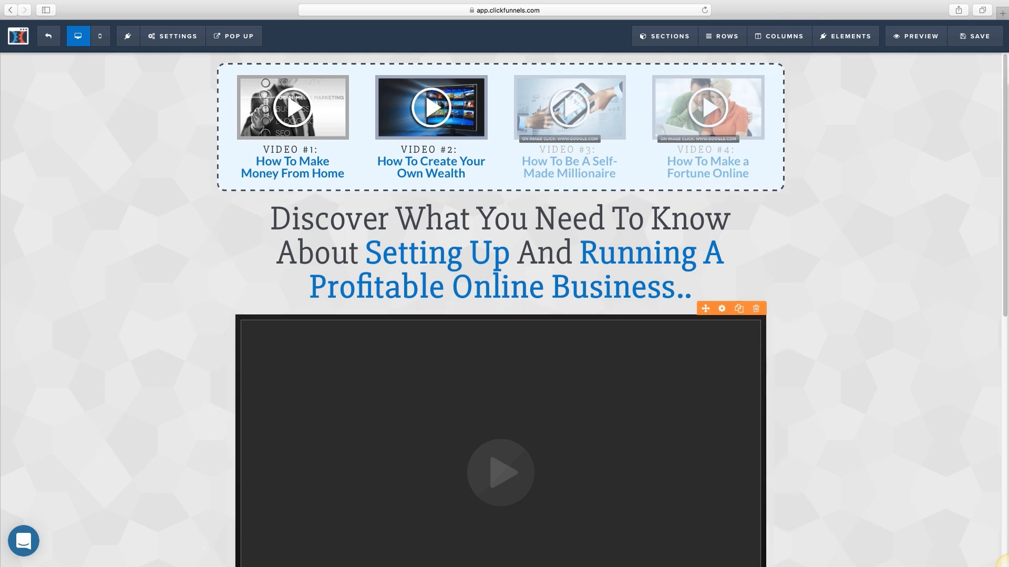
pyautogui.scroll(-10, 501, 310)
pyautogui.scroll(10, 500, 310)
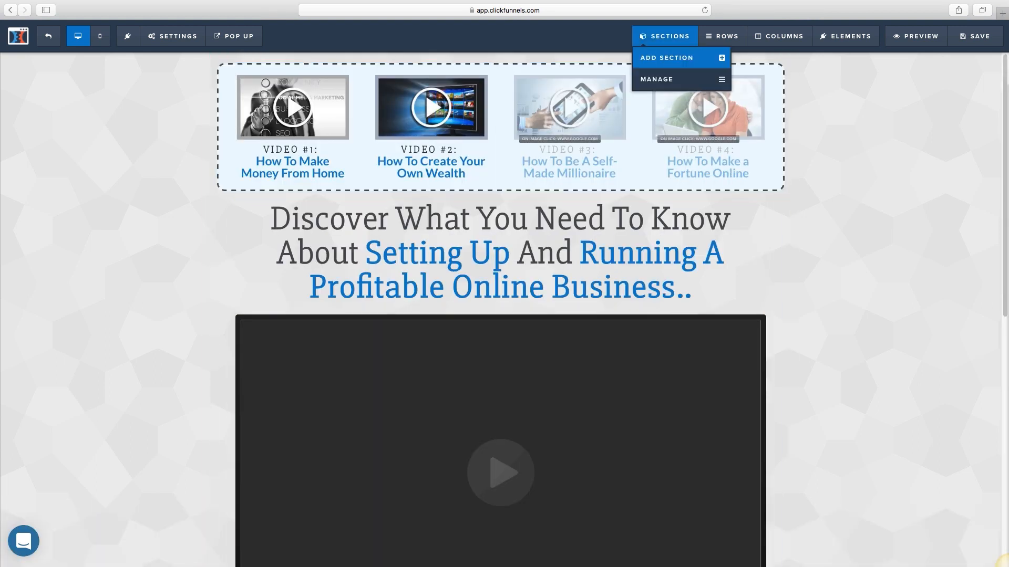
pyautogui.click(572, 257)
pyautogui.tripleClick(572, 257)
pyautogui.click(572, 257)
pyautogui.click(538, 257)
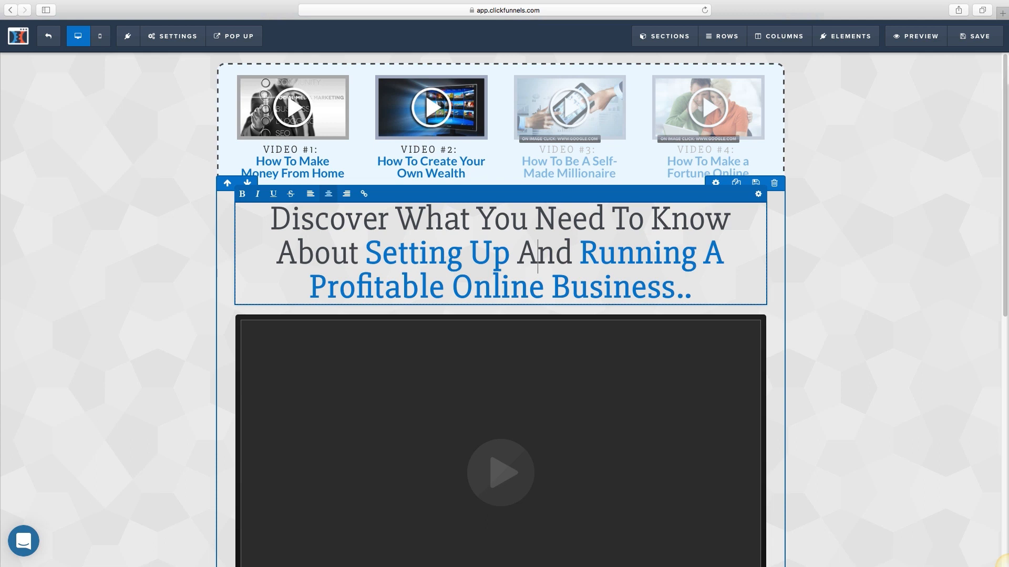
# Step: Replace 'Setting Up' in the headline with 'Building A List' and deselect the text
pyautogui.moveTo(395, 220); pyautogui.dragTo(693, 290)
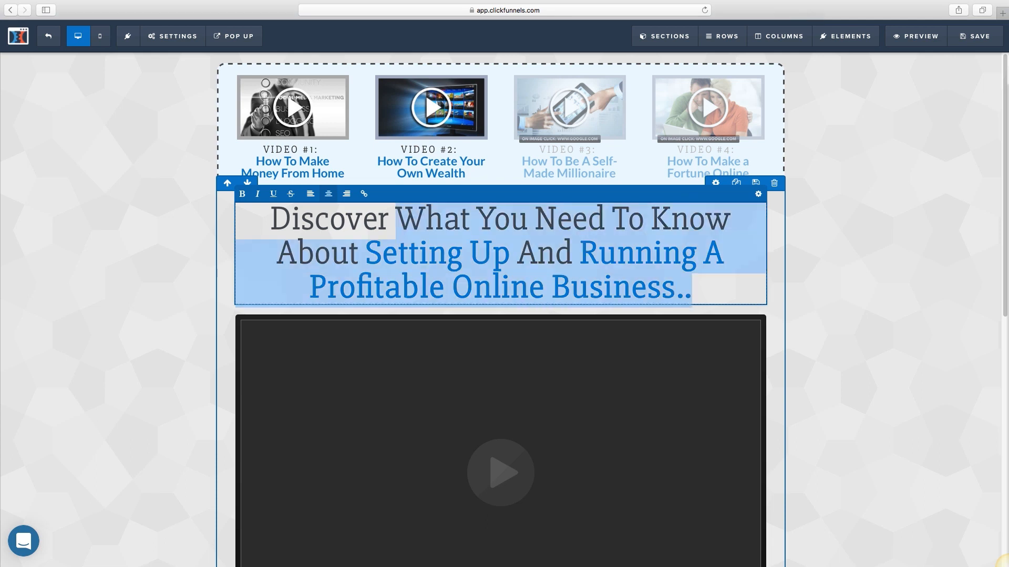
pyautogui.click(426, 221)
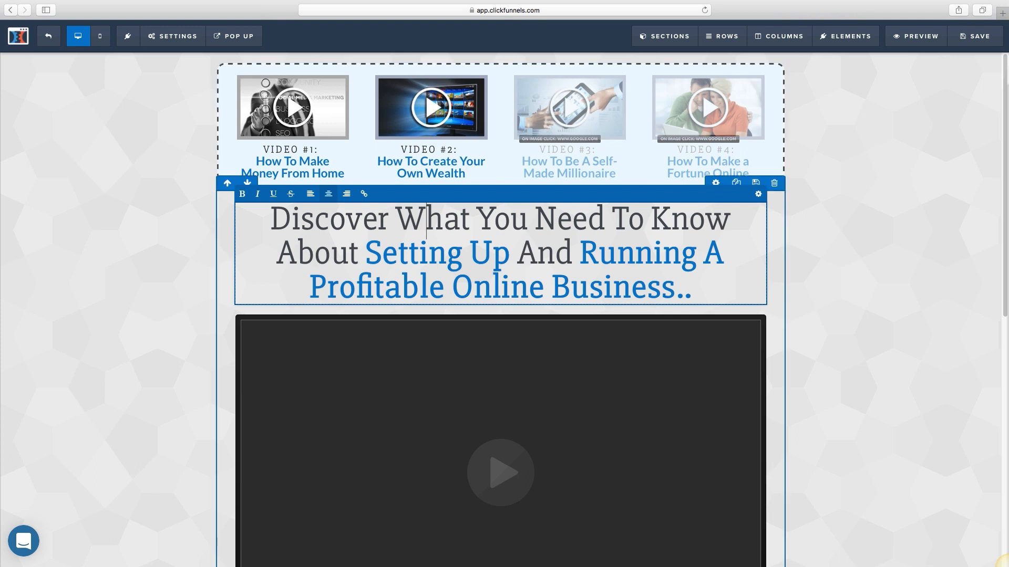
pyautogui.moveTo(366, 255); pyautogui.dragTo(510, 255)
pyautogui.write('Building A ')
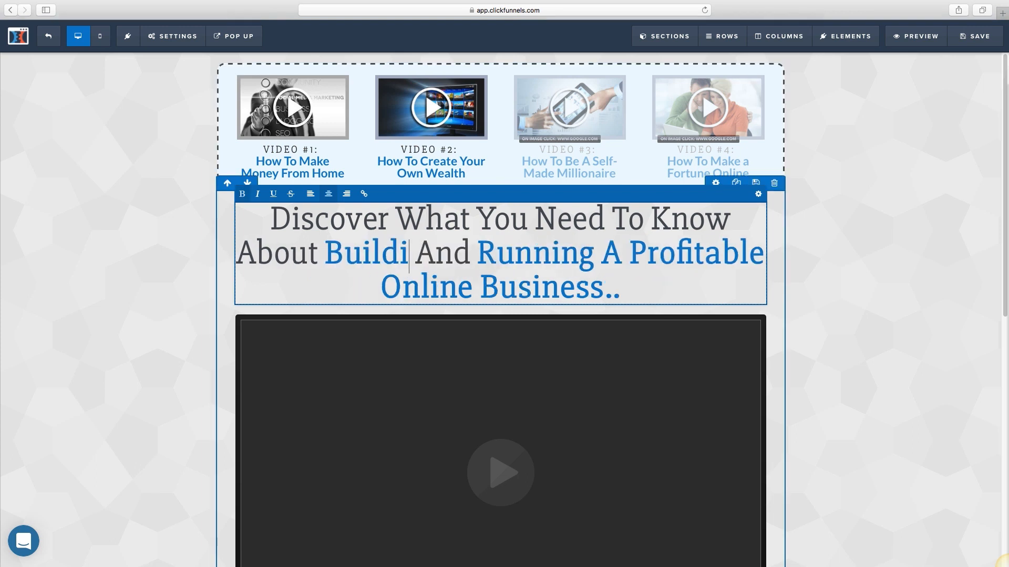
pyautogui.write('List')
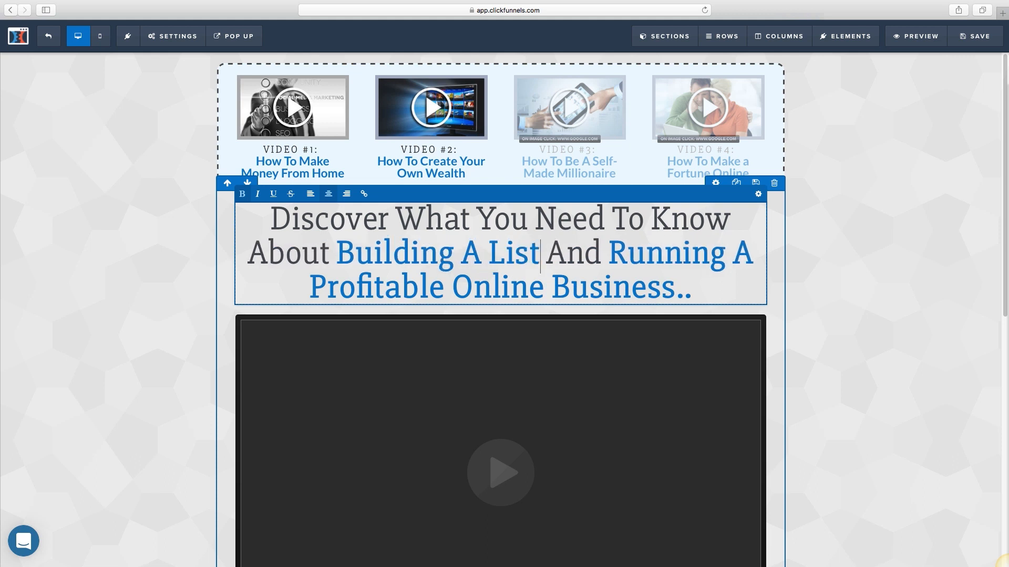
pyautogui.click(692, 290)
pyautogui.click(835, 262)
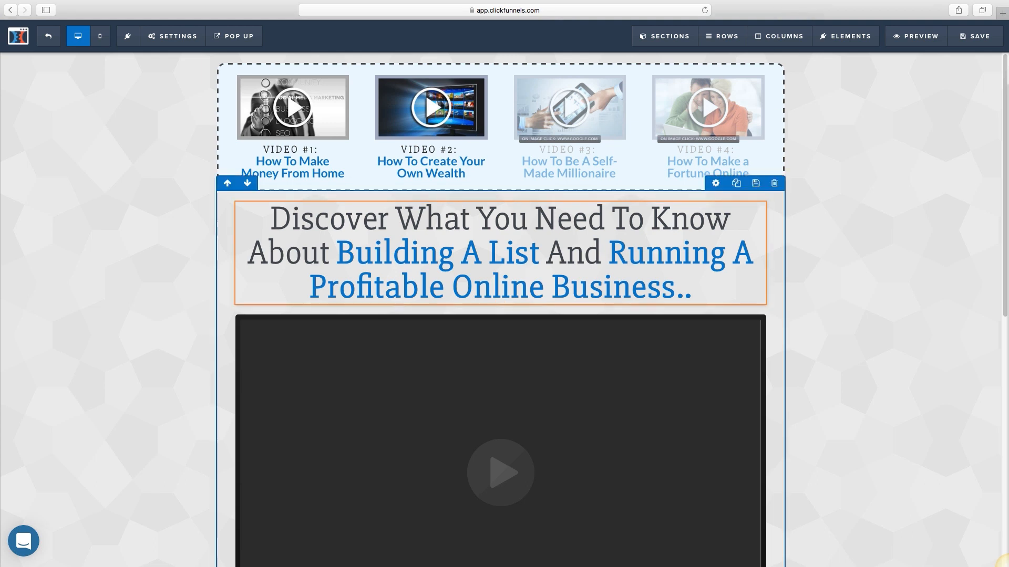
pyautogui.scroll(-2, 500, 252)
pyautogui.click(500, 169)
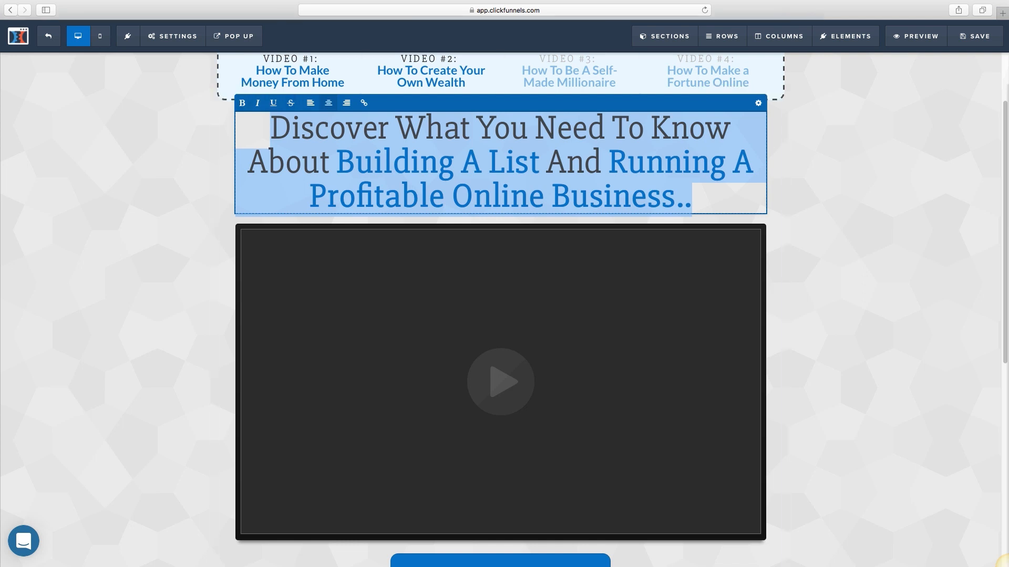
pyautogui.click(775, 210)
# Step: Set the main video's type to YouTube and turn Auto Play on
pyautogui.scroll(-3, 501, 310)
pyautogui.scroll(1, 501, 310)
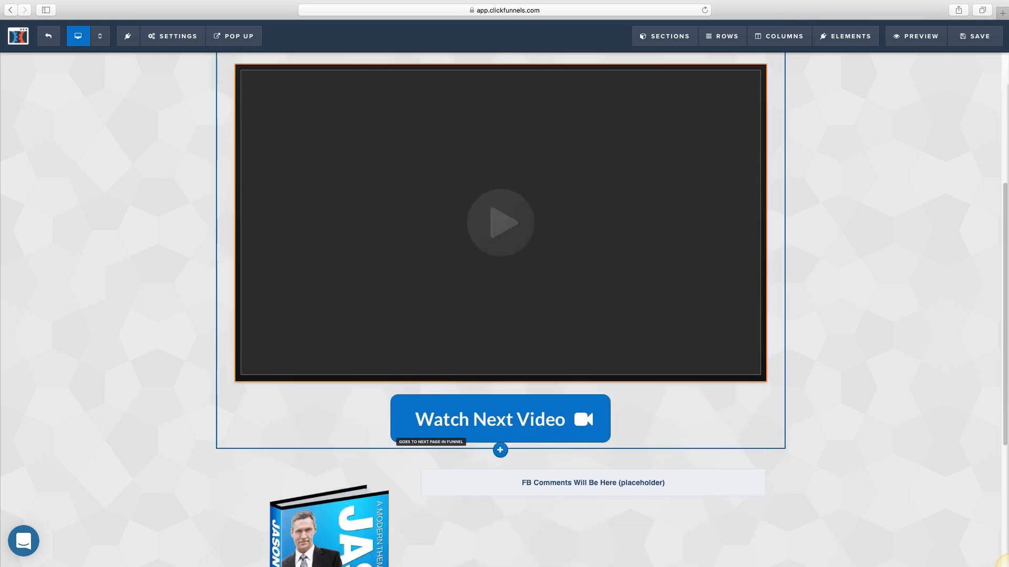
pyautogui.moveTo(722, 36)
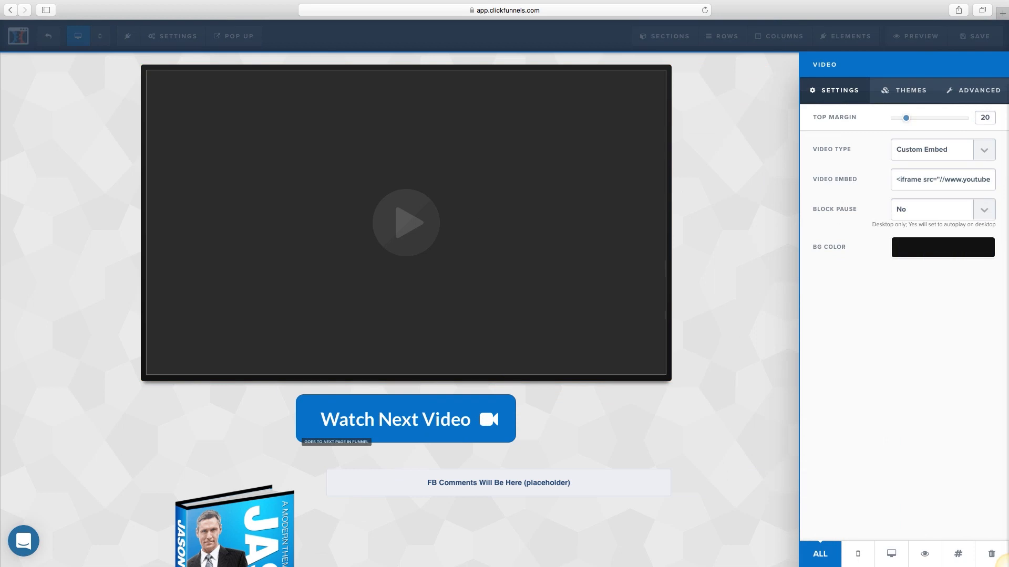
pyautogui.click(931, 150)
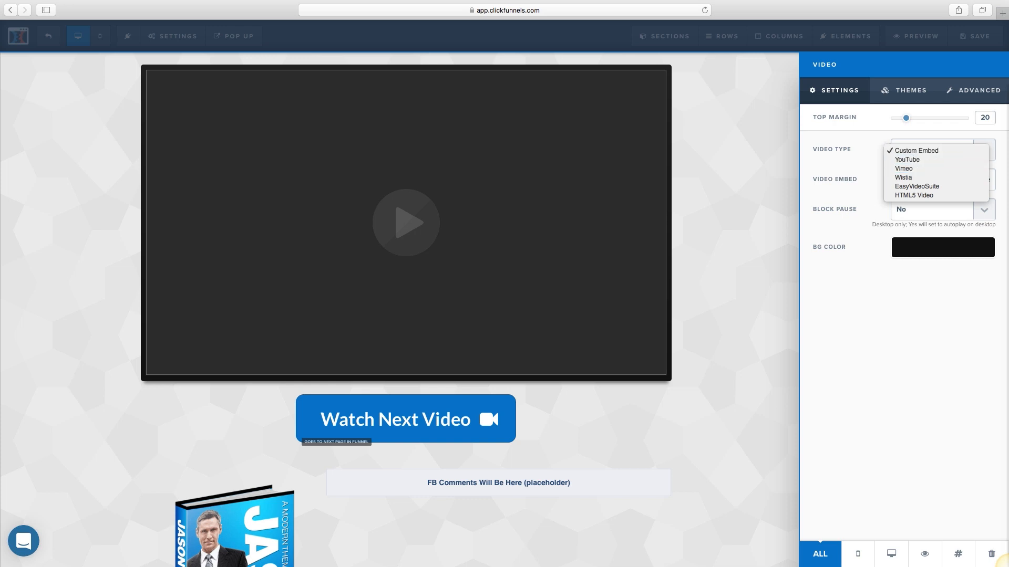
pyautogui.click(1008, 566)
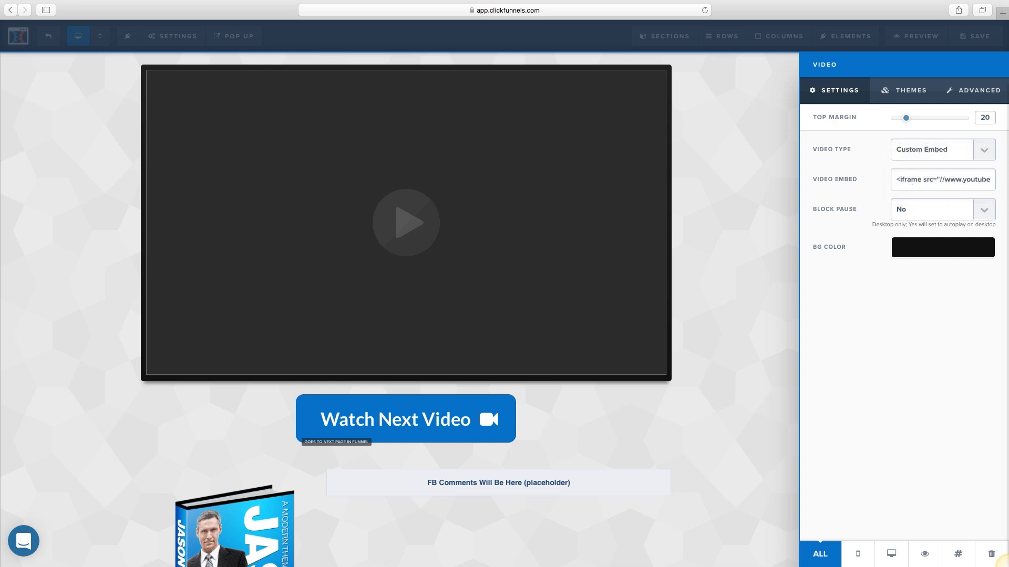
pyautogui.click(940, 150)
pyautogui.click(925, 160)
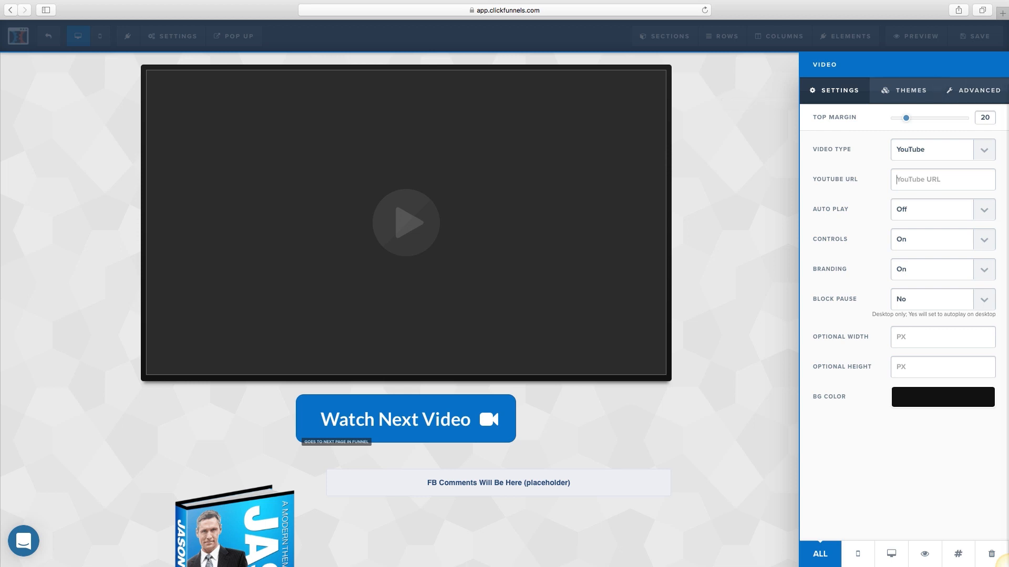
pyautogui.click(943, 209)
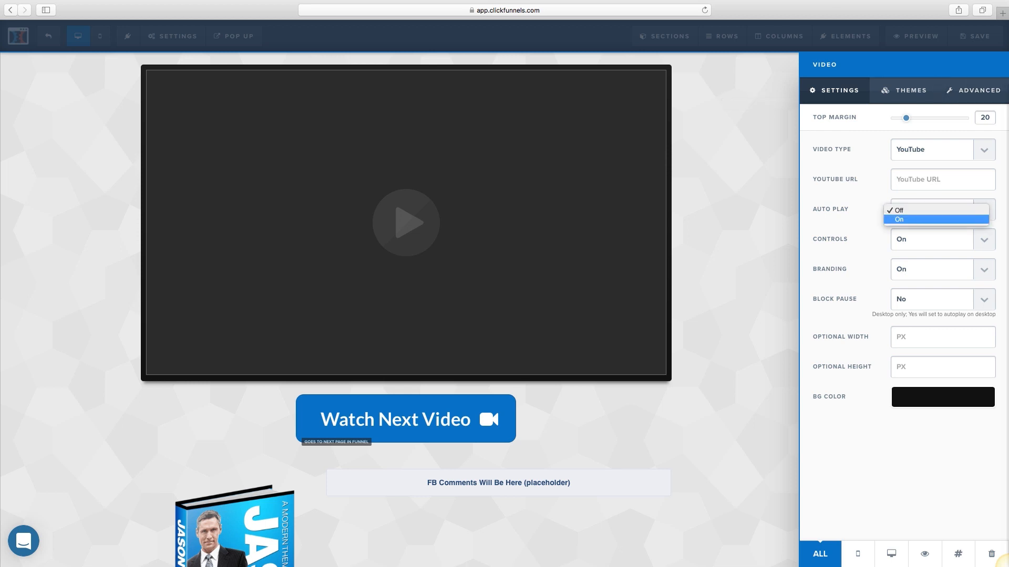
pyautogui.click(943, 219)
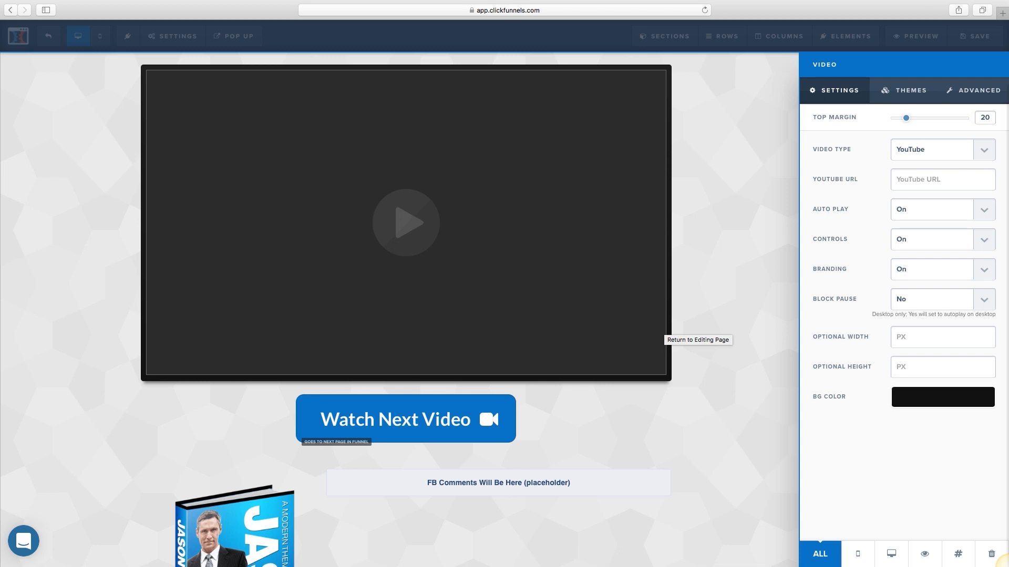
pyautogui.click(683, 332)
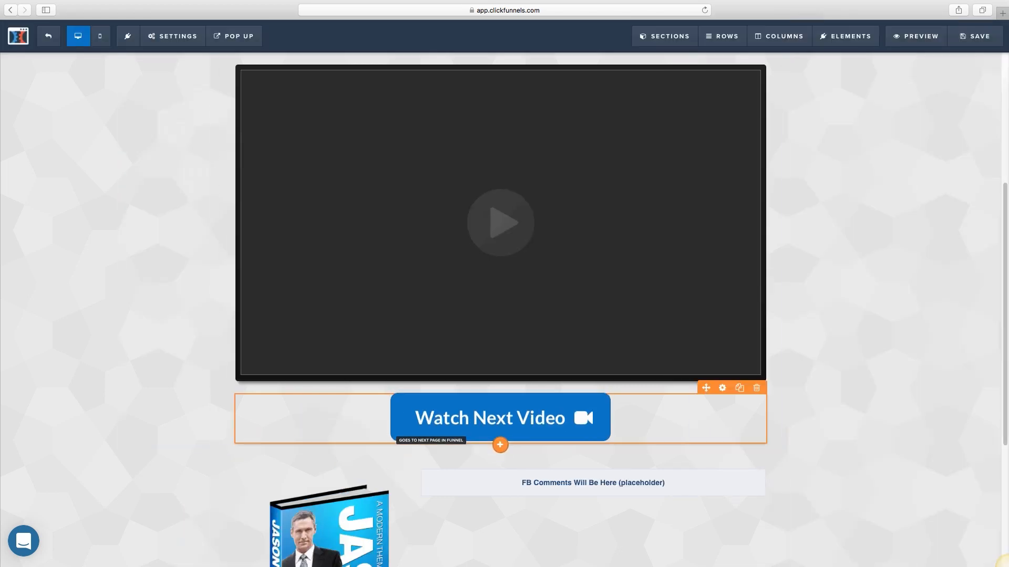
pyautogui.click(723, 388)
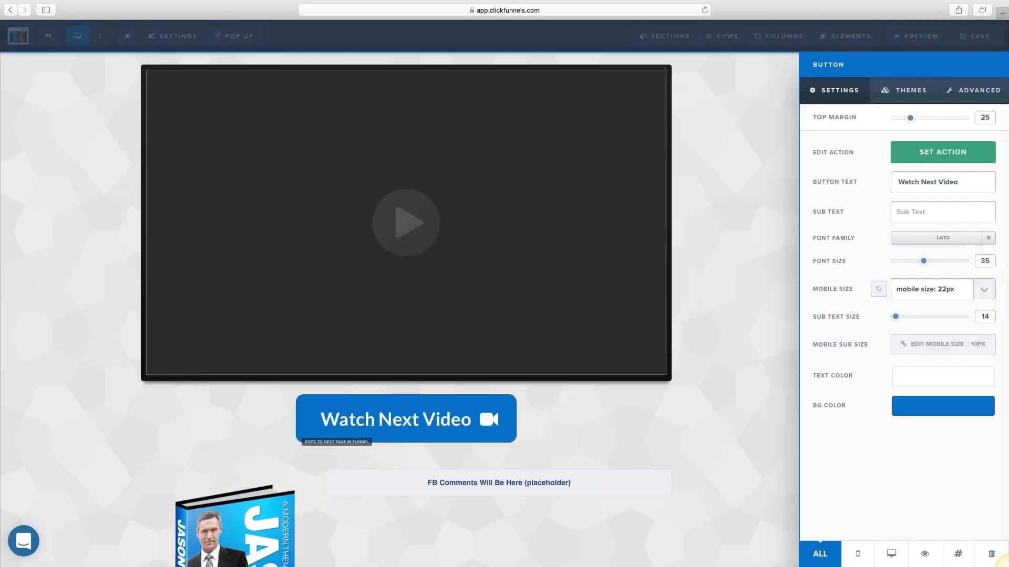
pyautogui.click(683, 402)
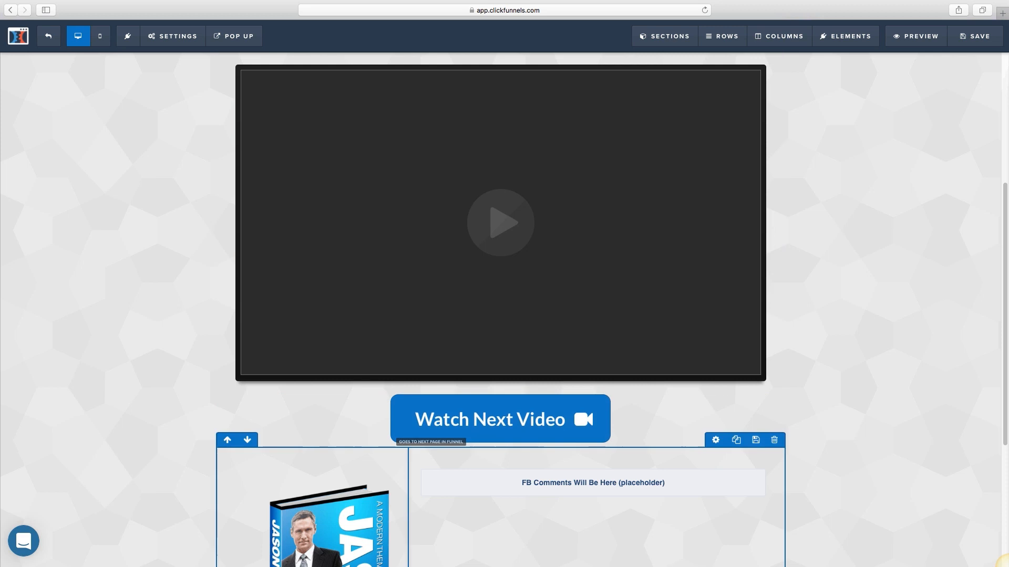
pyautogui.click(501, 419)
pyautogui.click(578, 419)
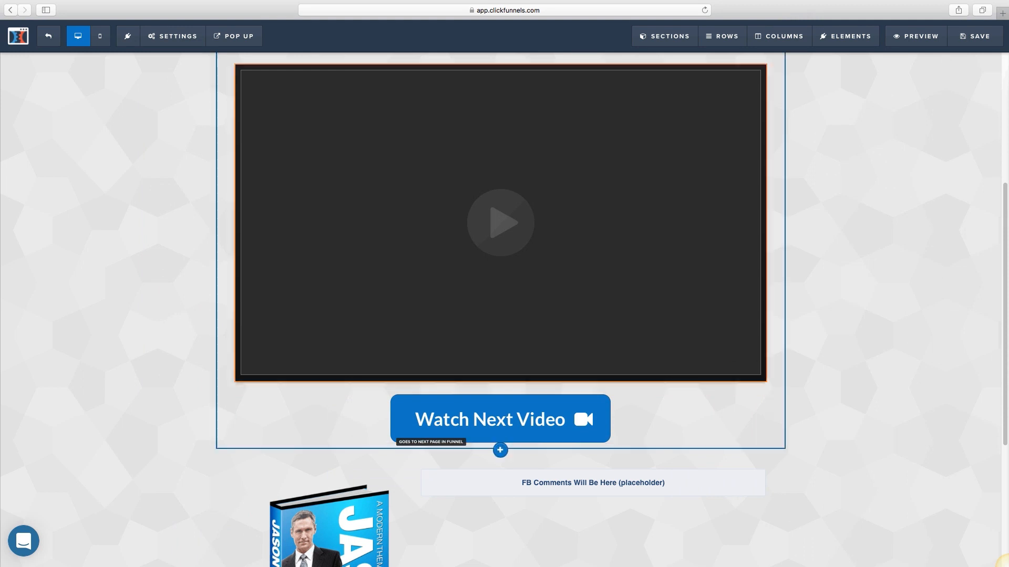
pyautogui.click(722, 388)
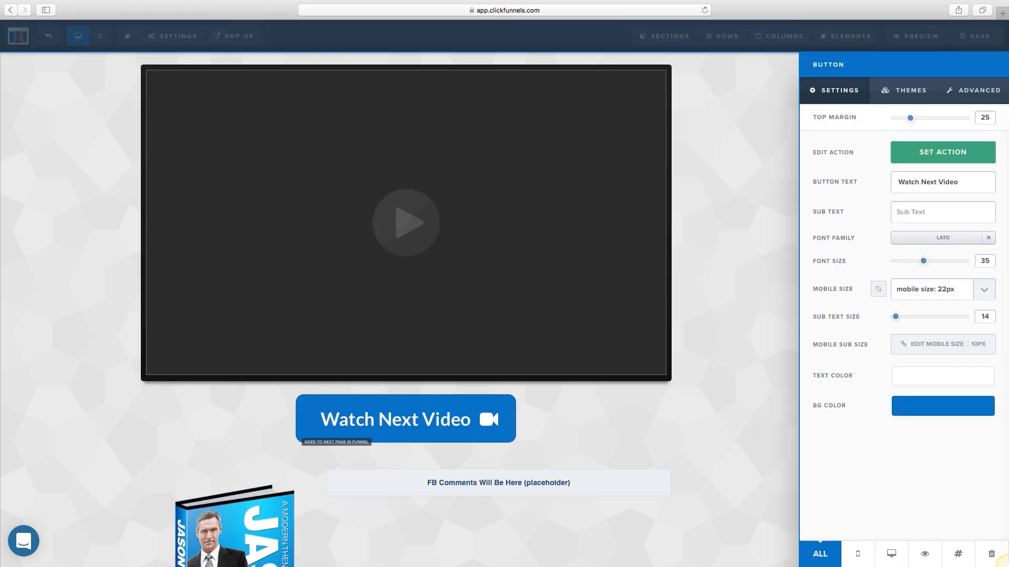
pyautogui.click(943, 152)
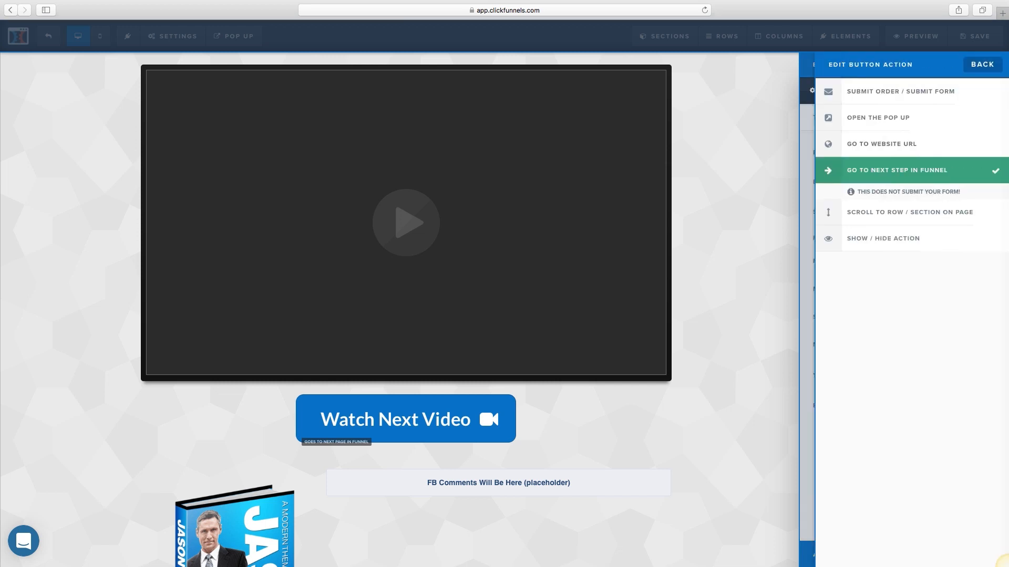
pyautogui.click(881, 144)
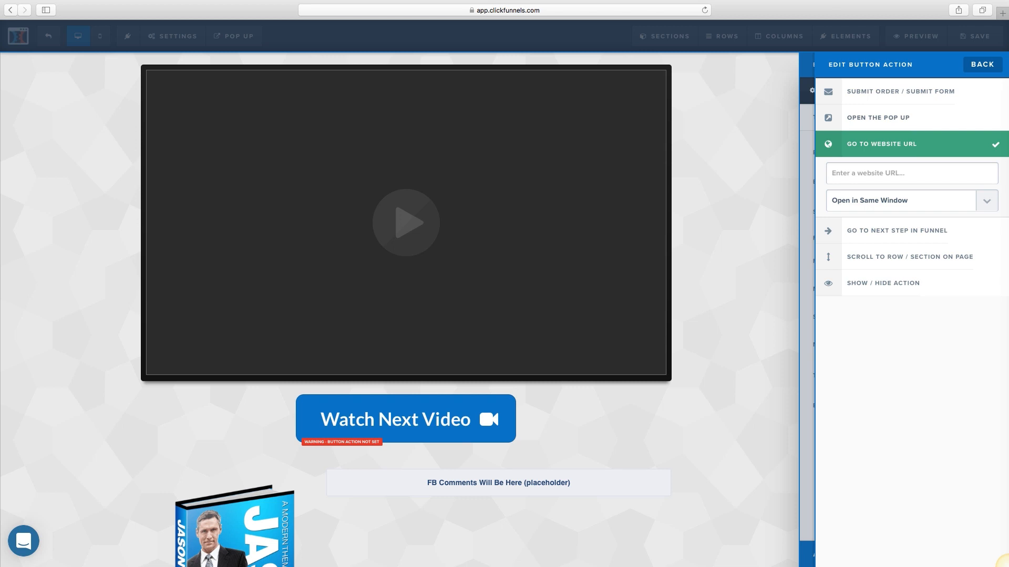
pyautogui.click(877, 118)
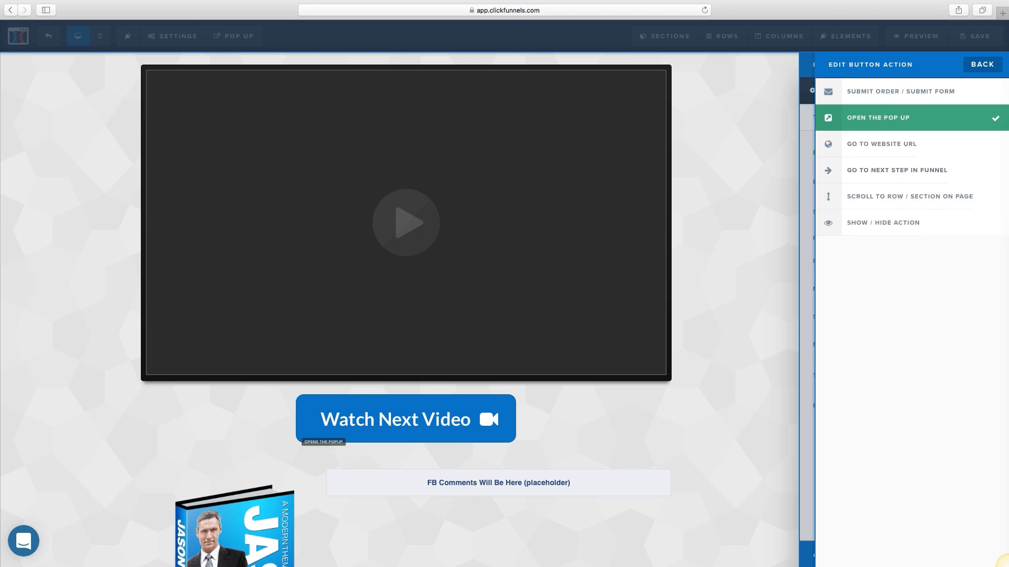
pyautogui.click(897, 170)
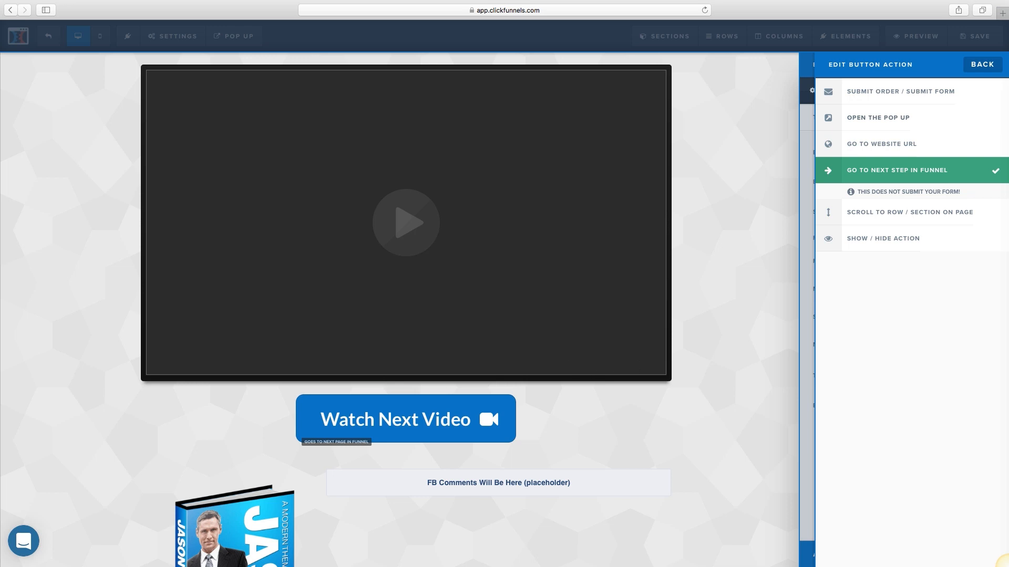
pyautogui.click(982, 65)
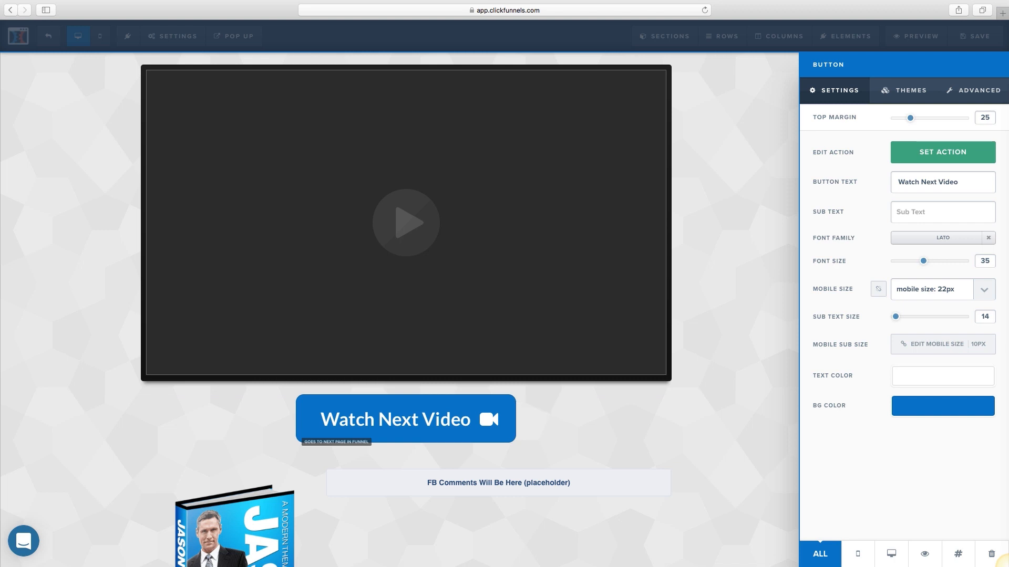
pyautogui.click(512, 406)
# Step: Add a full-width section to the bottom of the launch page
pyautogui.scroll(5, 500, 415)
pyautogui.scroll(-9, 368, 415)
pyautogui.scroll(6, 501, 315)
pyautogui.scroll(-6, 500, 315)
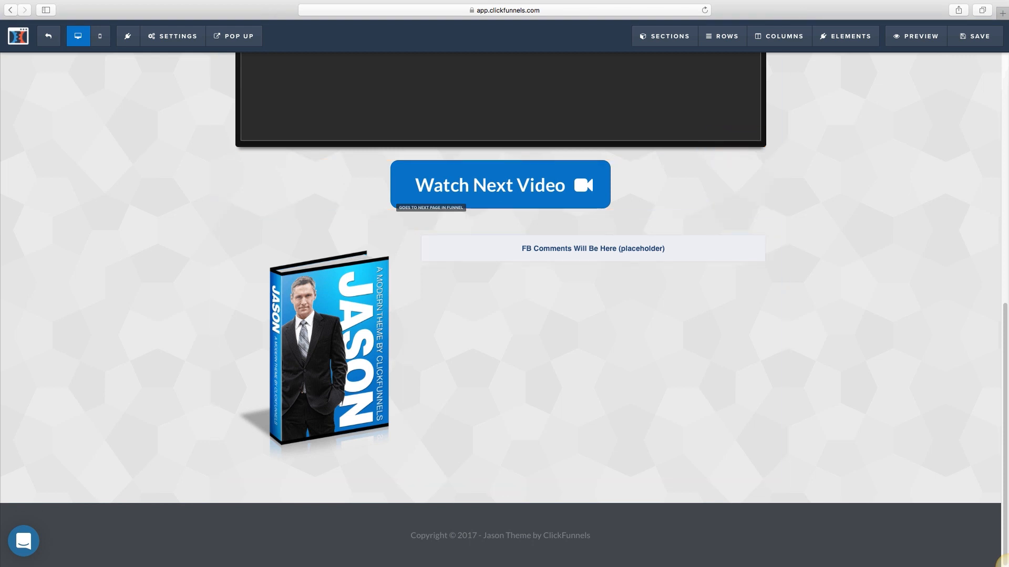
pyautogui.moveTo(665, 37)
pyautogui.click(678, 58)
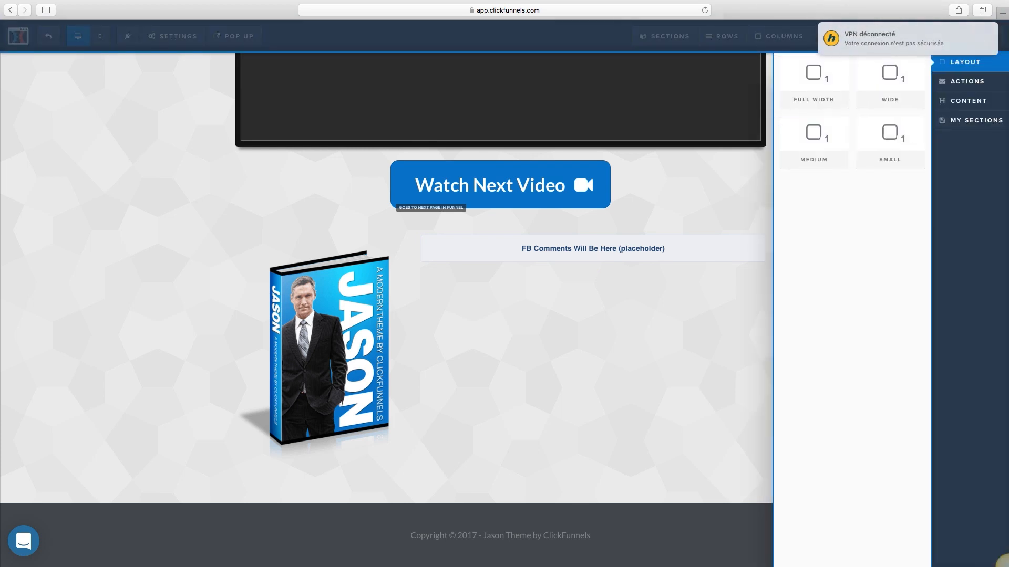
pyautogui.click(813, 82)
pyautogui.moveTo(813, 81); pyautogui.dragTo(467, 503)
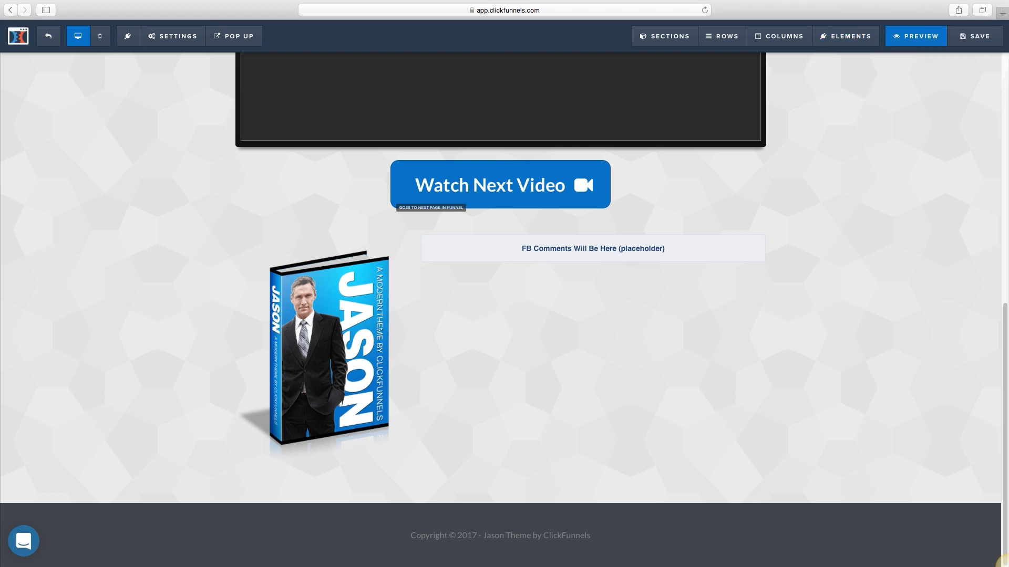
pyautogui.moveTo(722, 36)
pyautogui.moveTo(664, 36)
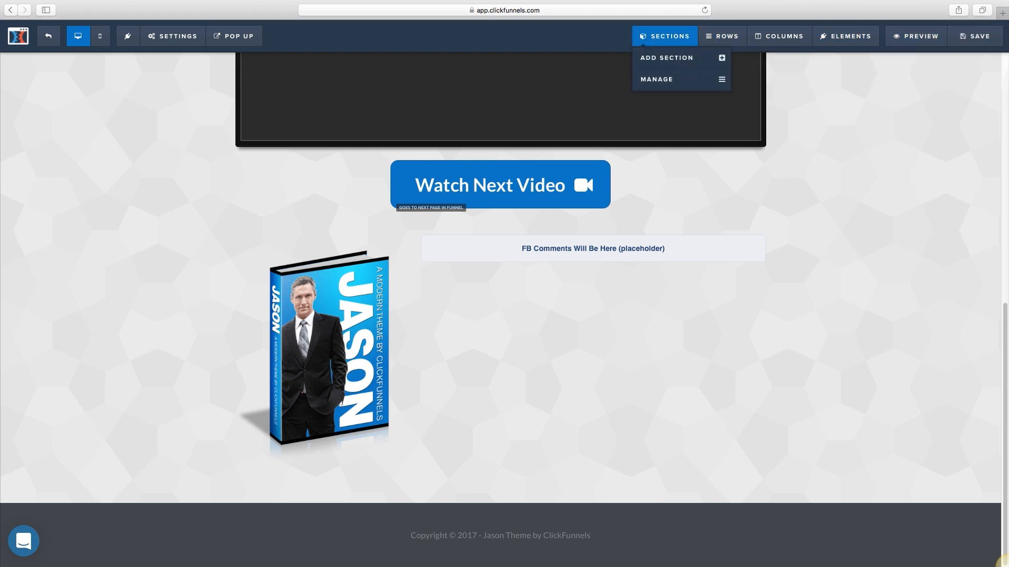
pyautogui.click(667, 57)
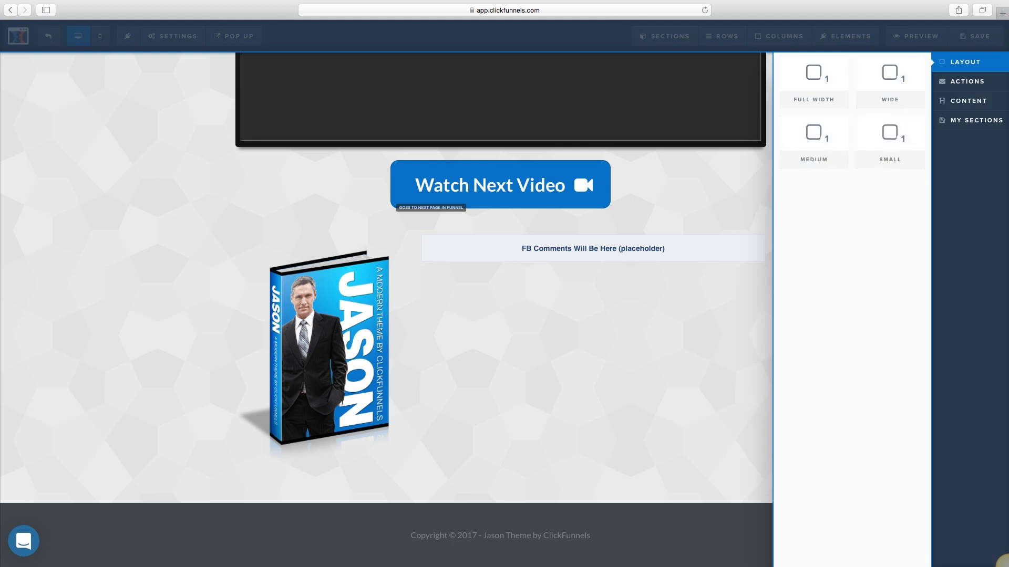
pyautogui.click(722, 36)
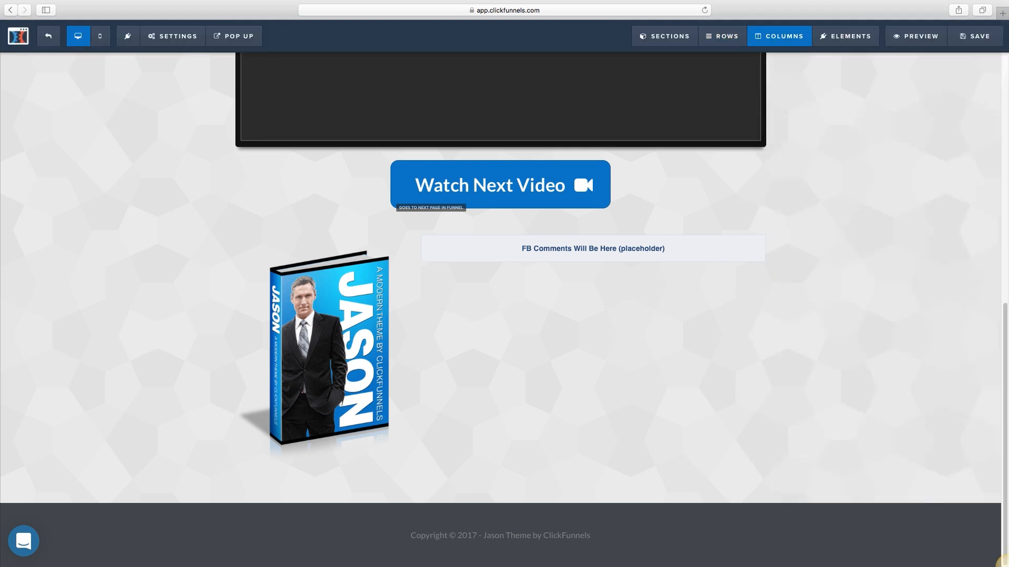
# Step: Drag a Minute Timer countdown element under the Watch Next Video button
pyautogui.moveTo(846, 36)
pyautogui.click(861, 58)
pyautogui.scroll(-13, 884, 133)
pyautogui.scroll(3, 884, 132)
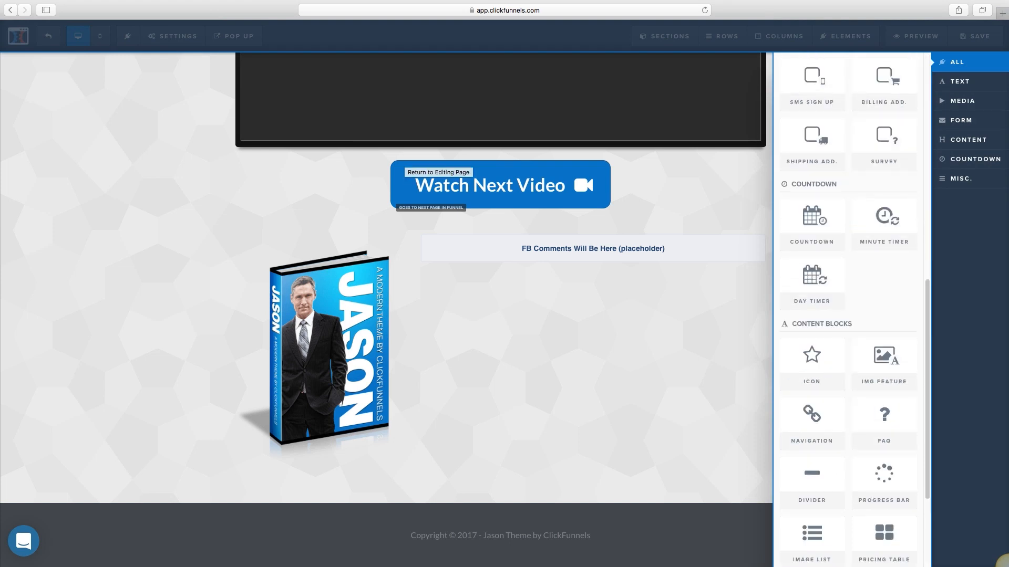
pyautogui.scroll(10, 848, 305)
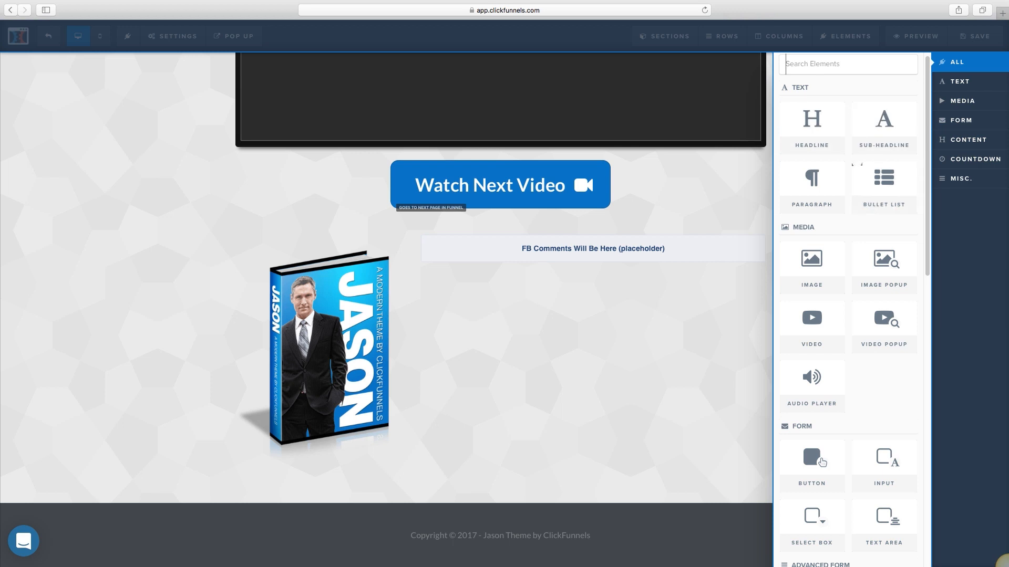
pyautogui.scroll(-1, 848, 263)
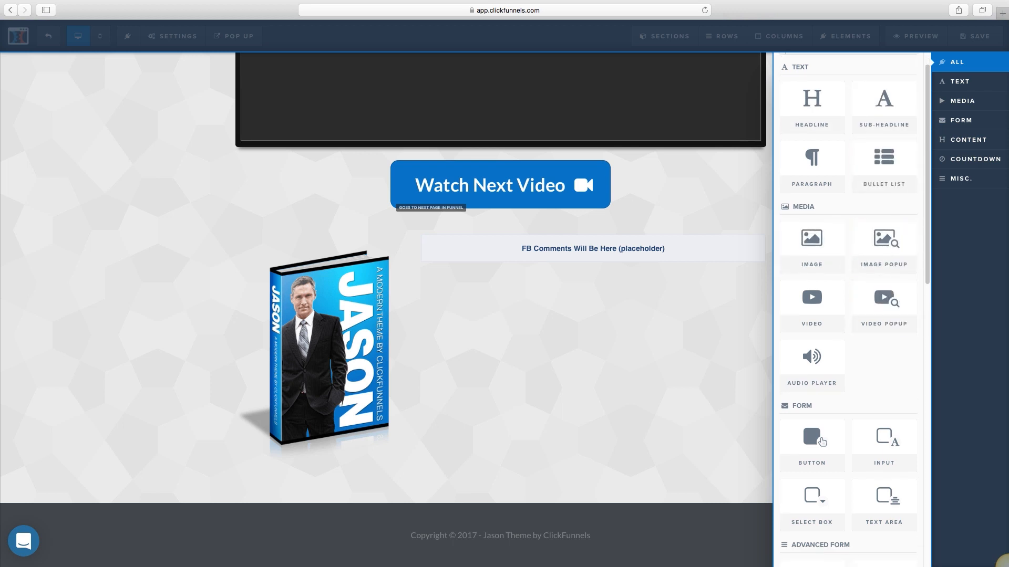
pyautogui.scroll(-5, 847, 344)
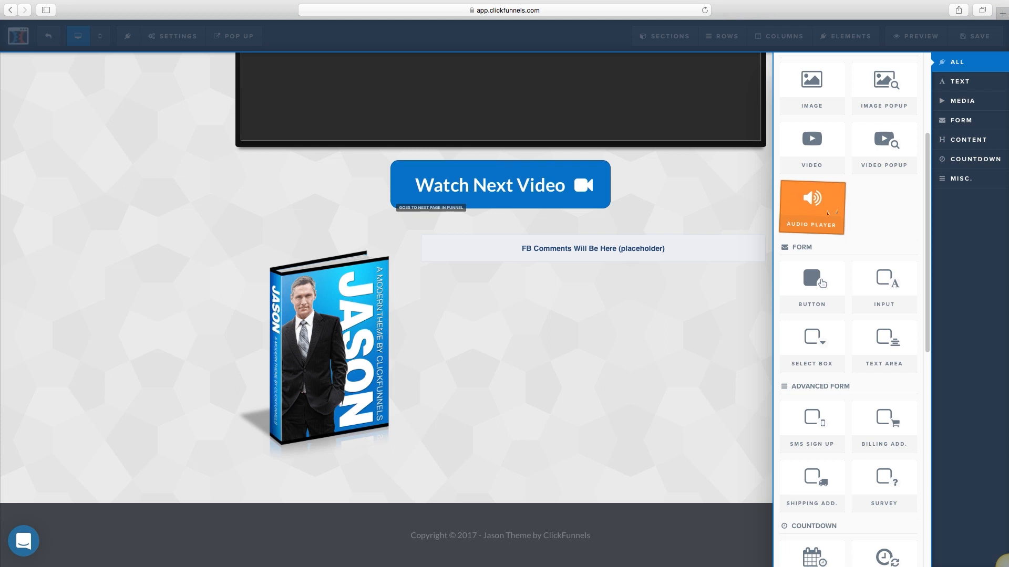
pyautogui.scroll(-1, 822, 283)
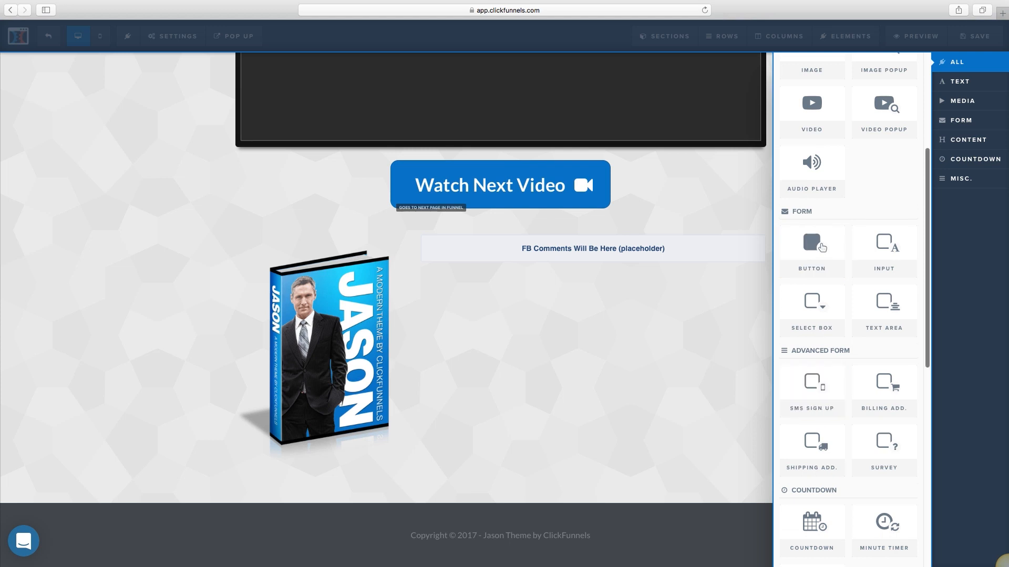
pyautogui.scroll(-5, 822, 247)
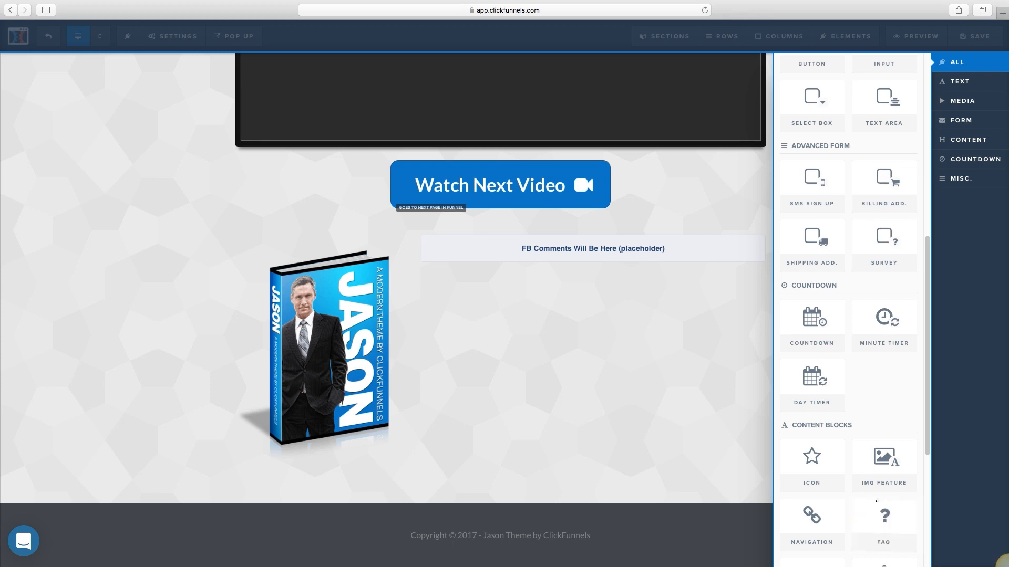
pyautogui.moveTo(882, 317)
pyautogui.mouseDown()
pyautogui.moveTo(397, 421)
pyautogui.moveTo(513, 477)
pyautogui.moveTo(490, 207)
pyautogui.moveTo(490, 244)
pyautogui.mouseUp()
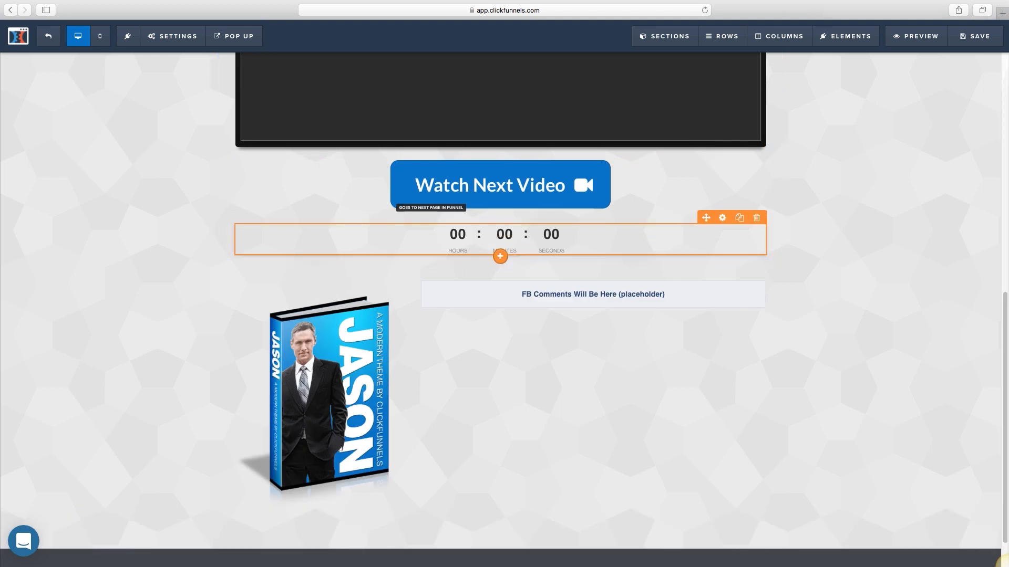
# Step: Set the countdown to 3 hours, 30 minutes and 10 seconds
pyautogui.press('Tab')
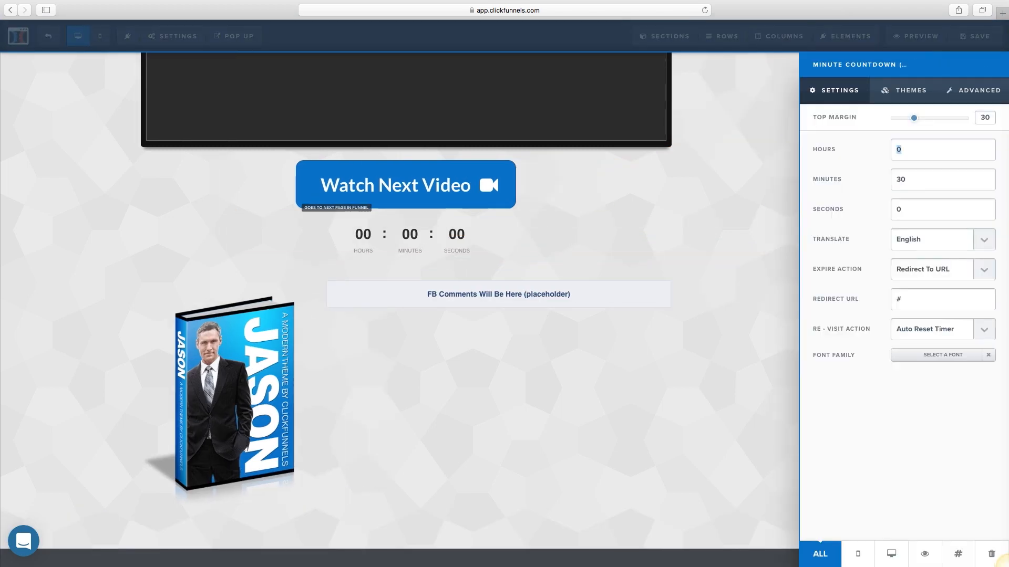
pyautogui.write('3')
pyautogui.press('super+a')
pyautogui.write('10')
pyautogui.click(740, 325)
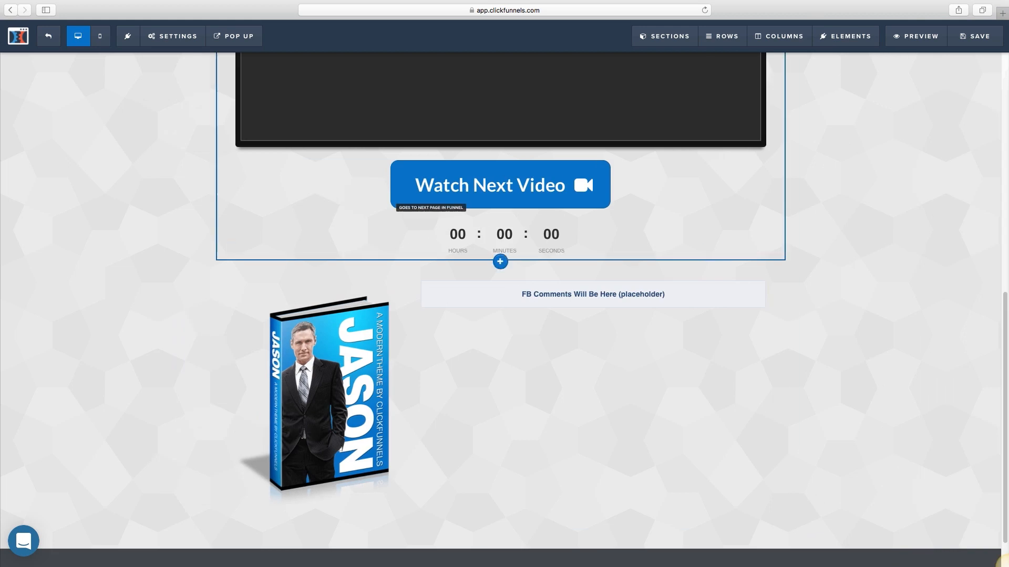
# Step: Save the launch page and preview it live in a new tab, scrolling through it
pyautogui.click(974, 37)
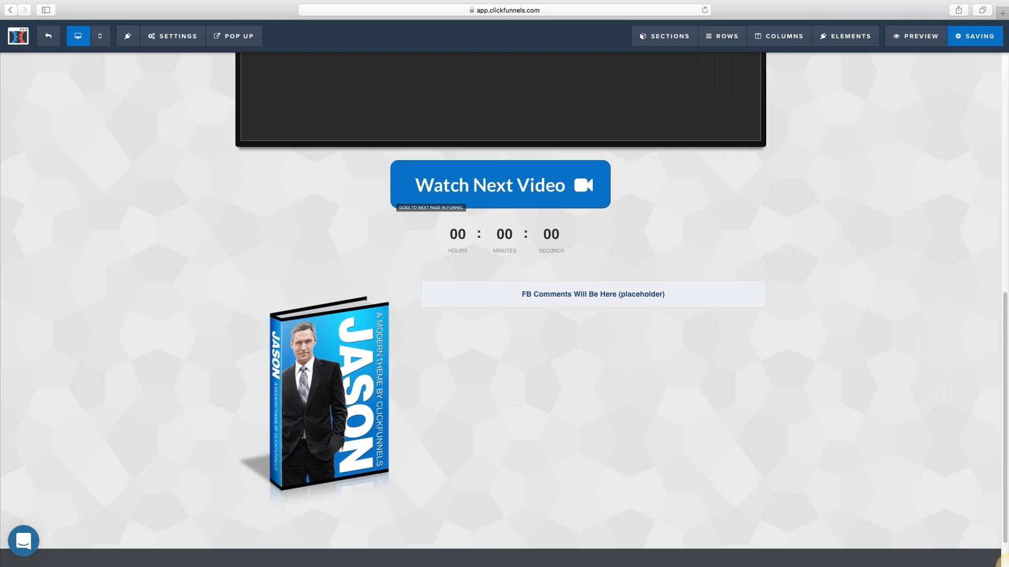
pyautogui.click(915, 36)
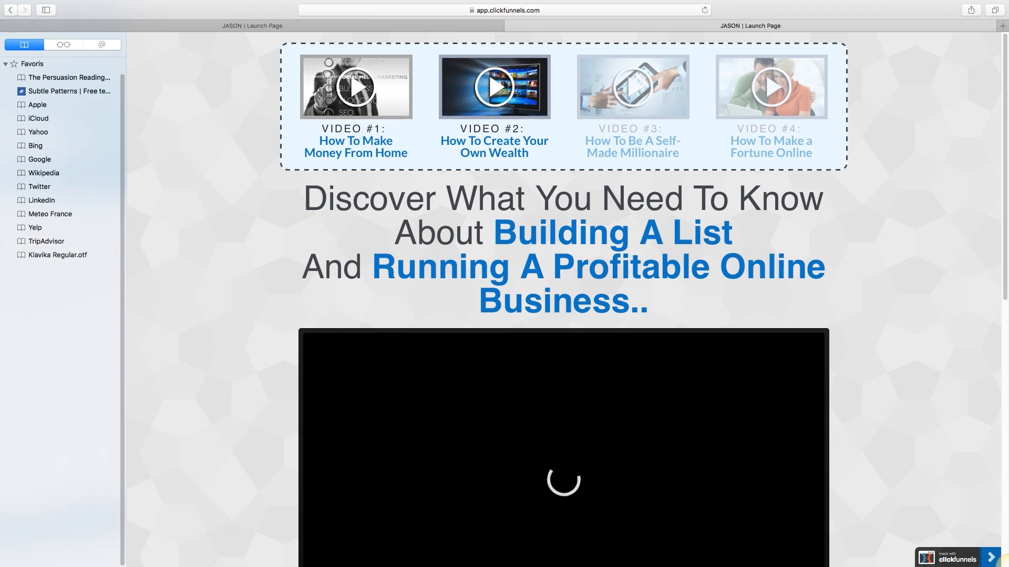
pyautogui.scroll(-2, 1007, 566)
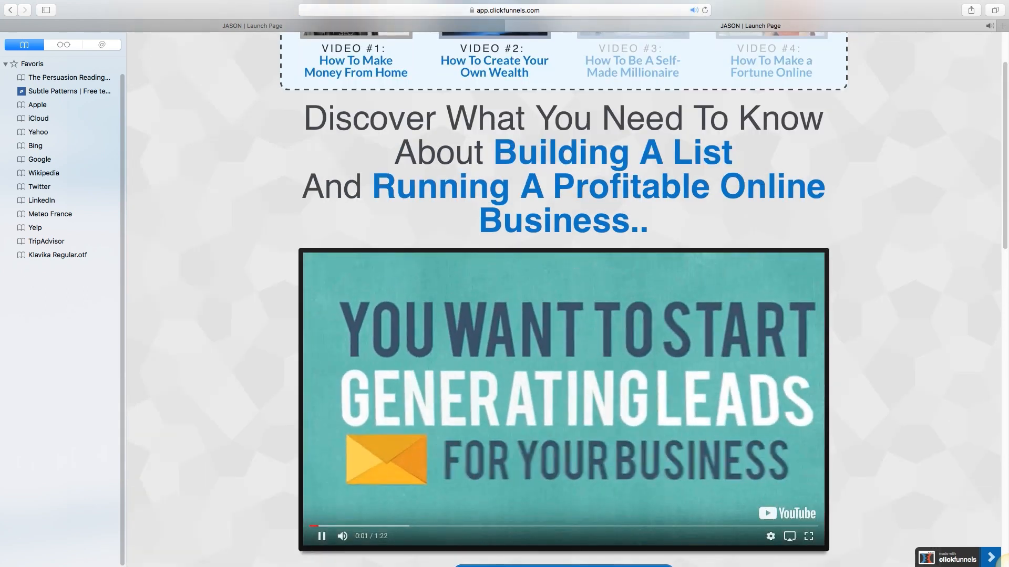
pyautogui.press('space')
pyautogui.scroll(-16, 1008, 566)
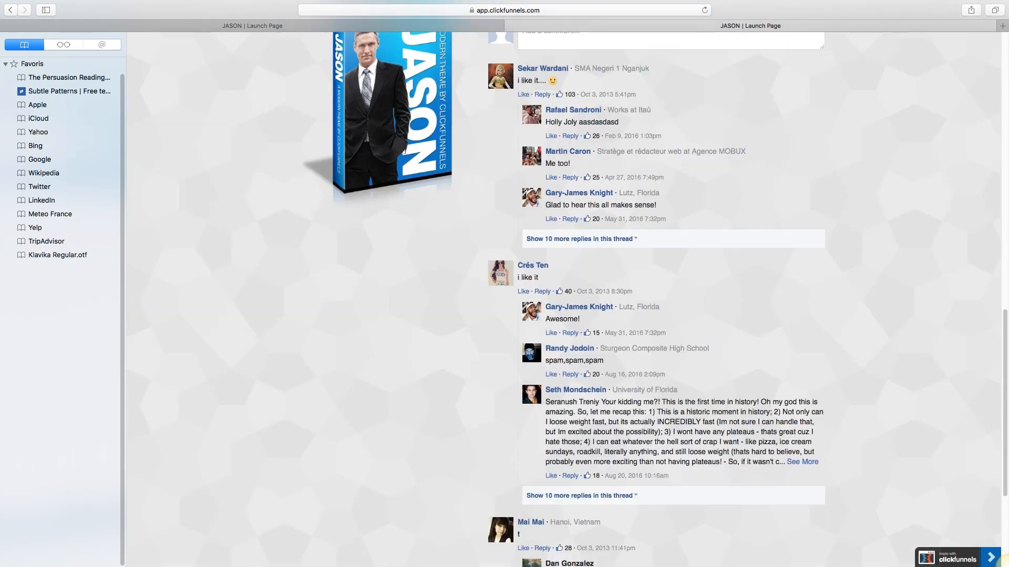
pyautogui.scroll(13, 1007, 566)
pyautogui.scroll(-2, 564, 283)
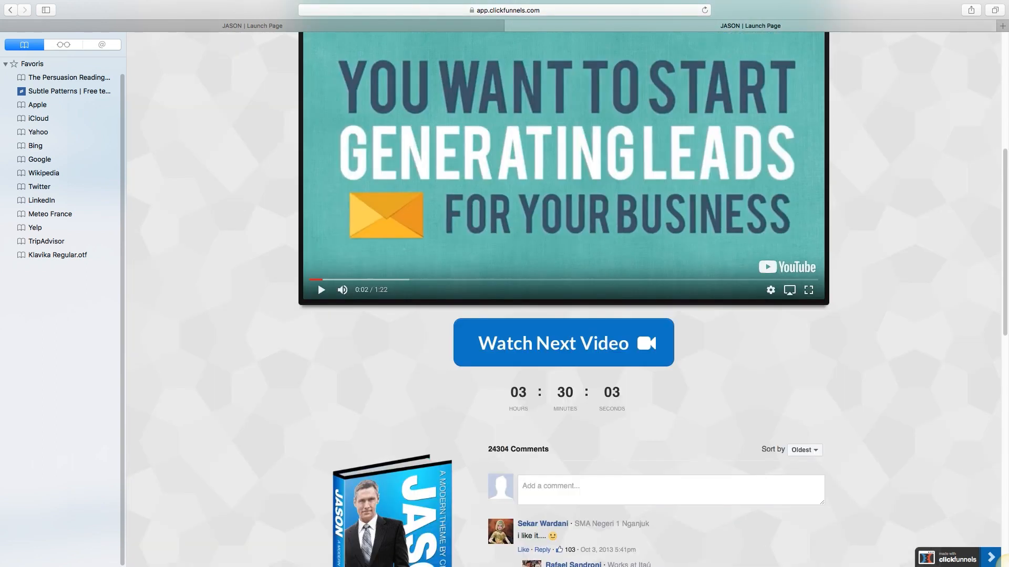
pyautogui.scroll(-7, 563, 284)
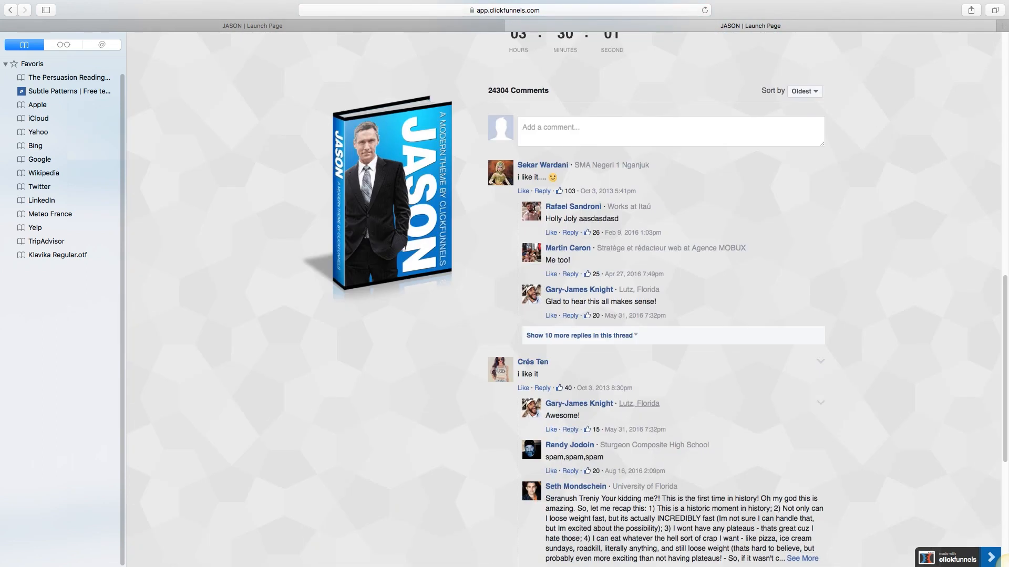
pyautogui.scroll(2, 568, 284)
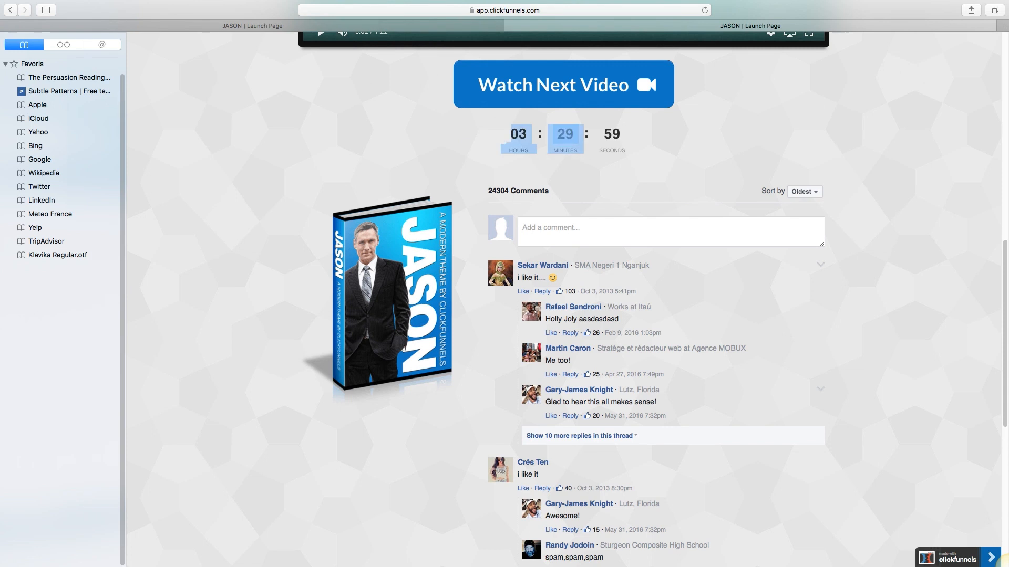
pyautogui.scroll(10, 563, 284)
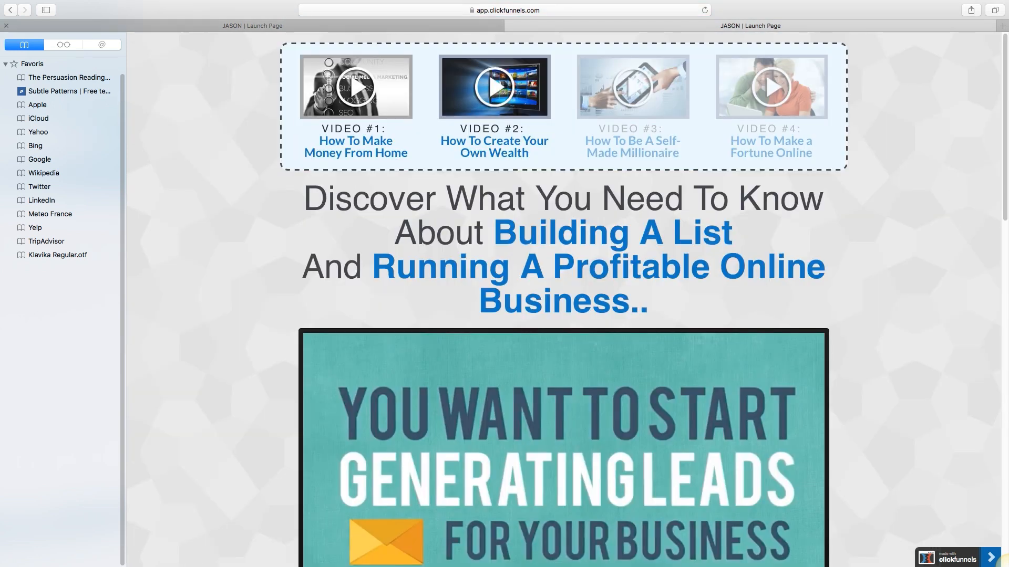
# Step: Return to the launch page editor and scroll down to the footer and back
pyautogui.click(252, 26)
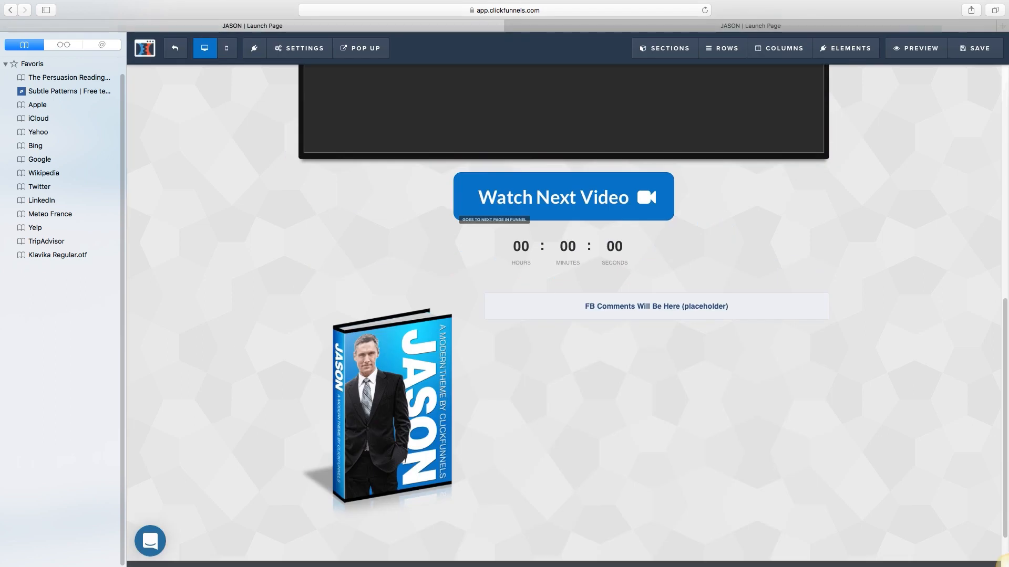
pyautogui.scroll(9, 564, 315)
pyautogui.scroll(-5, 564, 315)
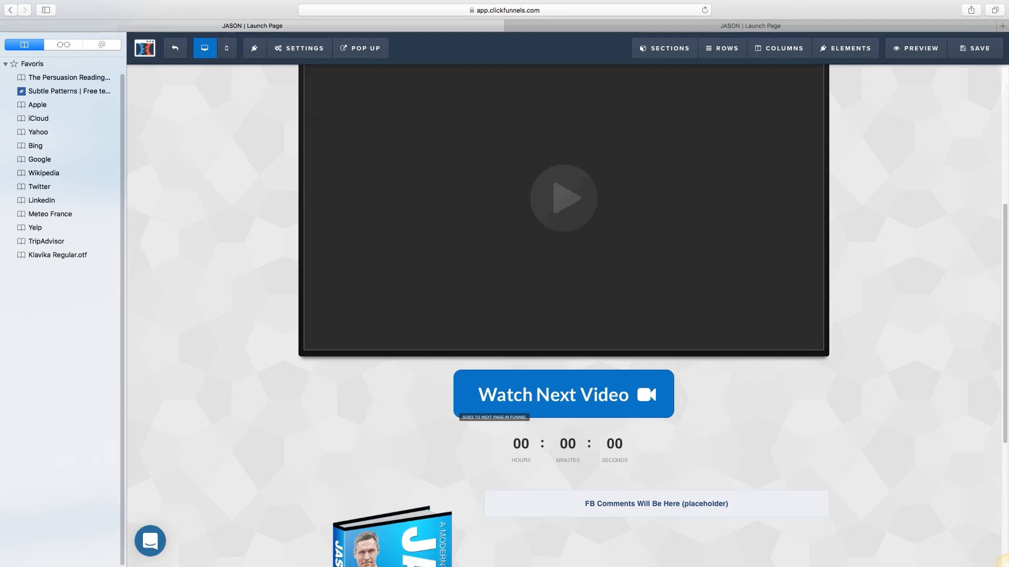
pyautogui.scroll(-5, 564, 315)
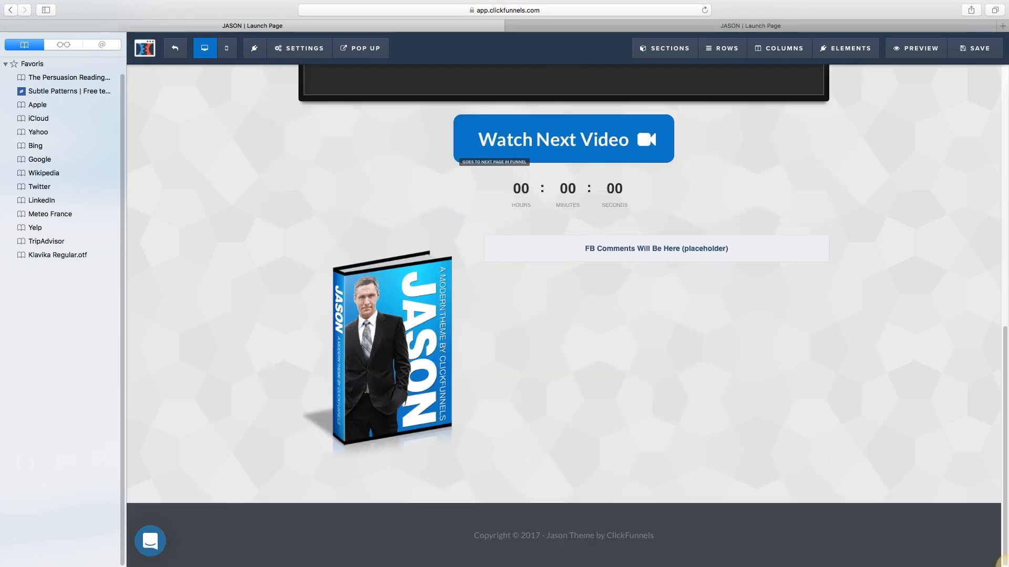
pyautogui.scroll(10, 564, 315)
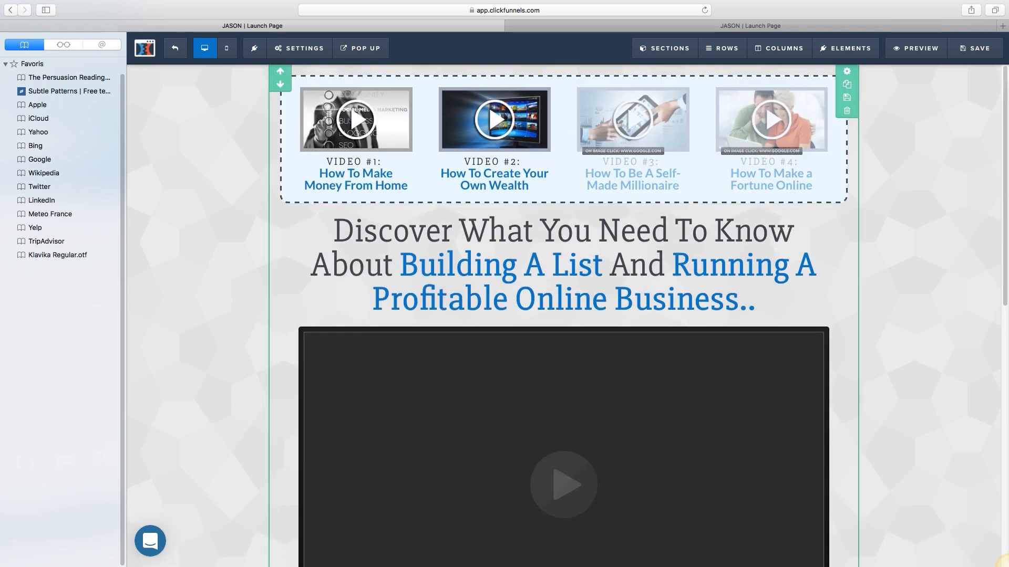
pyautogui.click(730, 6)
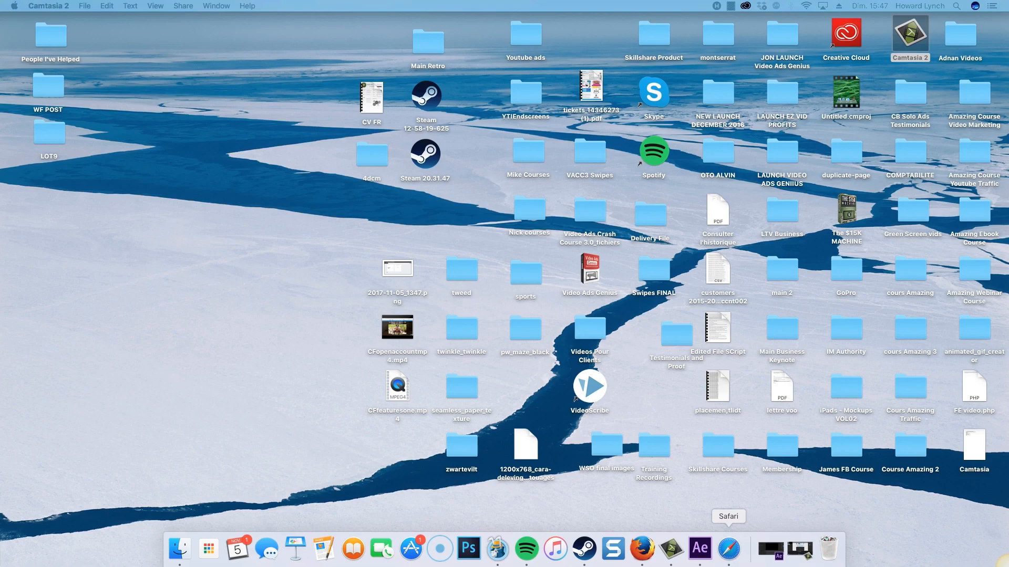
# Step: Bring the browser forward and open the variation page in the editor
pyautogui.click(729, 549)
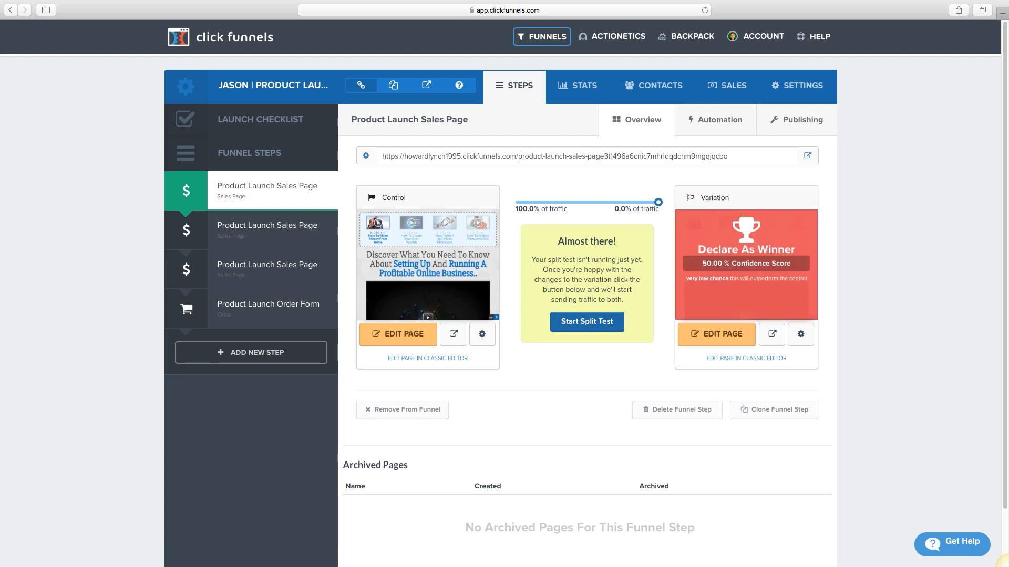
pyautogui.click(716, 334)
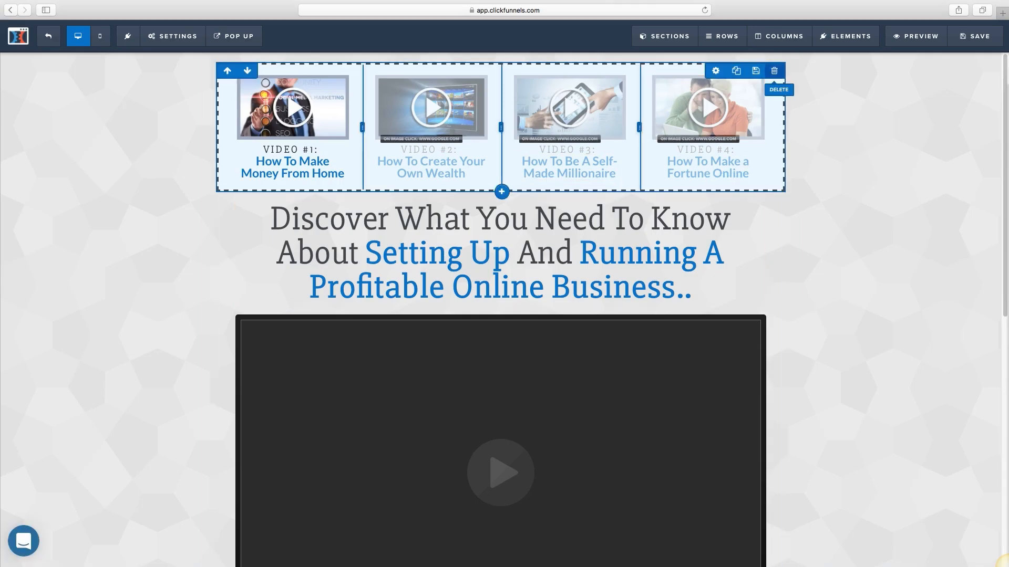
# Step: Delete the four-video thumbnail row, save the variation, and exit to the step overview
pyautogui.click(774, 70)
pyautogui.press('Return')
pyautogui.click(975, 36)
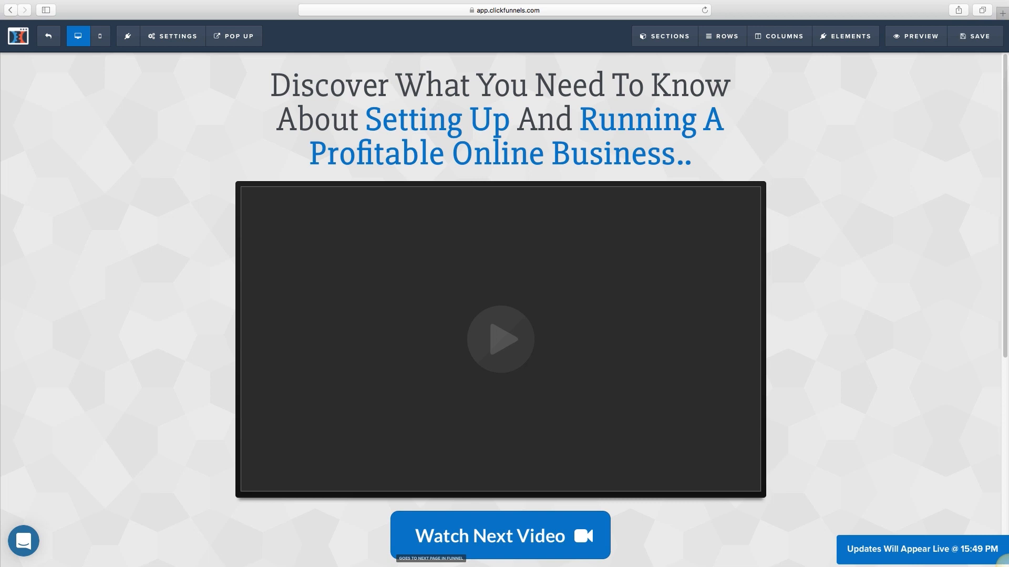
pyautogui.click(48, 36)
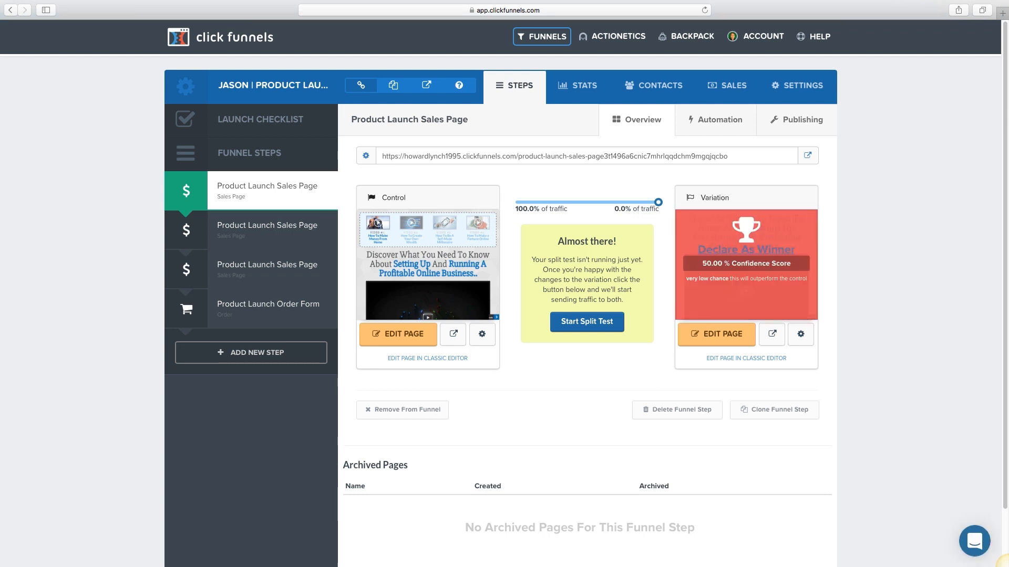
# Step: Apply a 50/50 traffic split, then load the live page's URL in a new tab
pyautogui.moveTo(658, 203); pyautogui.dragTo(586, 202)
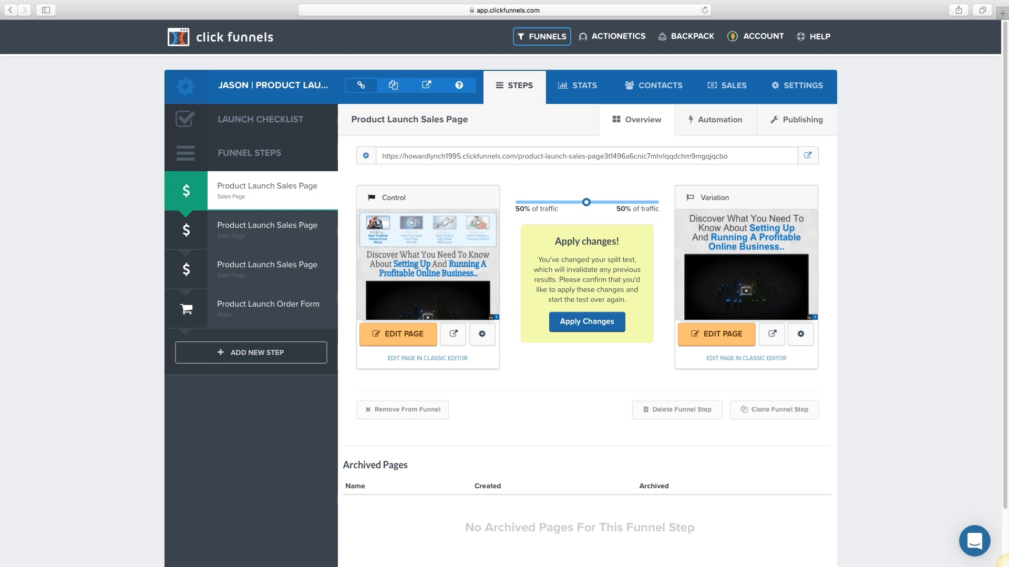
pyautogui.click(587, 322)
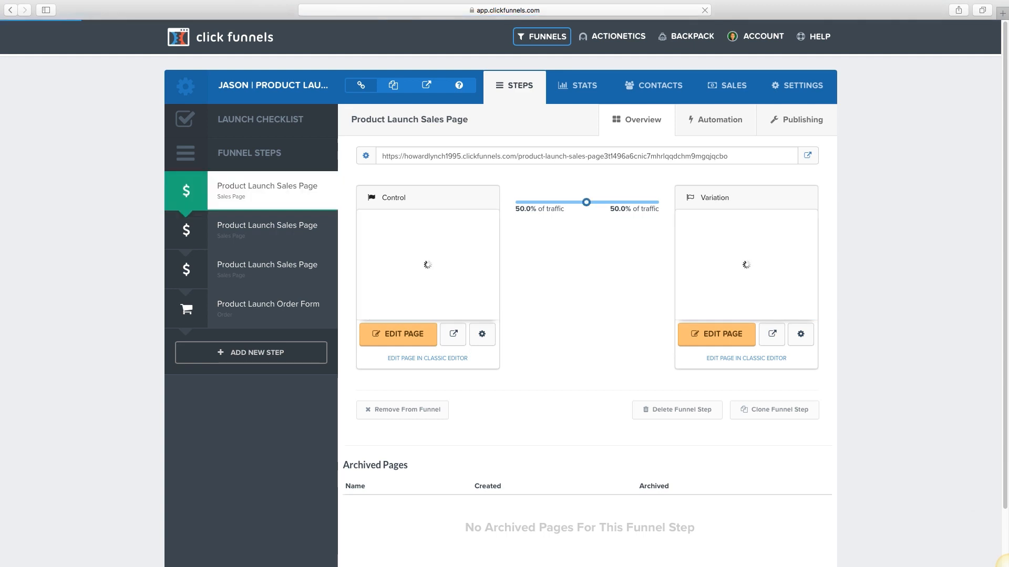
pyautogui.moveTo(587, 174); pyautogui.dragTo(587, 156)
pyautogui.click(588, 157)
pyautogui.moveTo(382, 156); pyautogui.dragTo(729, 156)
pyautogui.press('super+c')
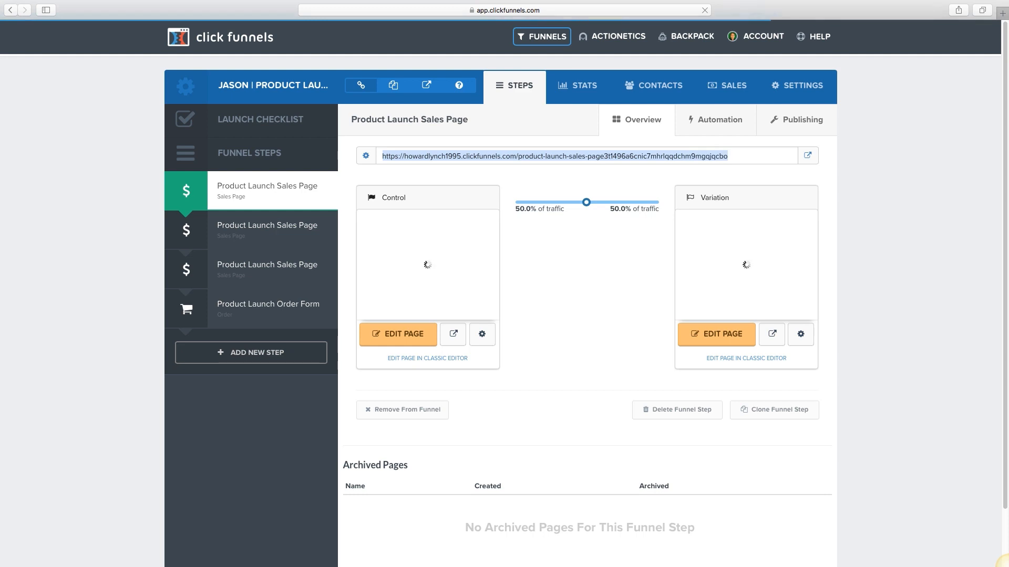
pyautogui.press('super+t')
pyautogui.press('super+v')
pyautogui.press('Return')
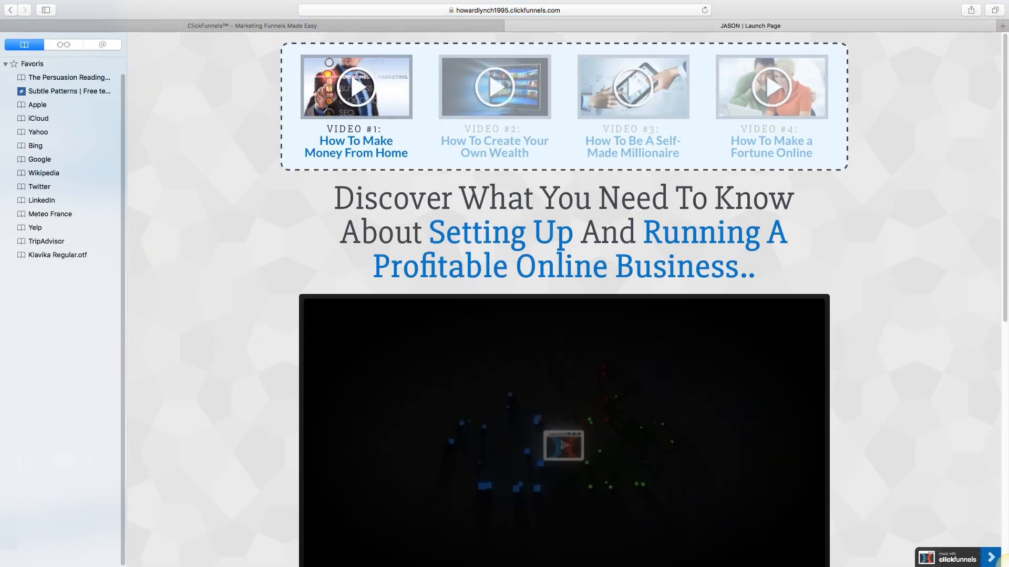
# Step: Reload the live sales page URL in fresh tabs, then switch back to the funnel overview tab
pyautogui.click(1002, 25)
pyautogui.press('super+v')
pyautogui.press('Return')
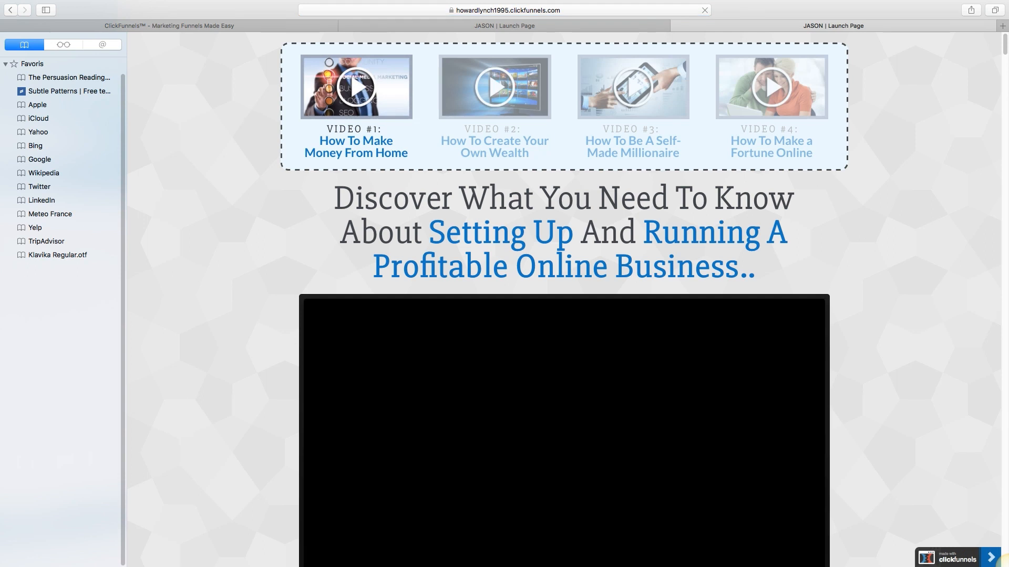
pyautogui.press('super+w')
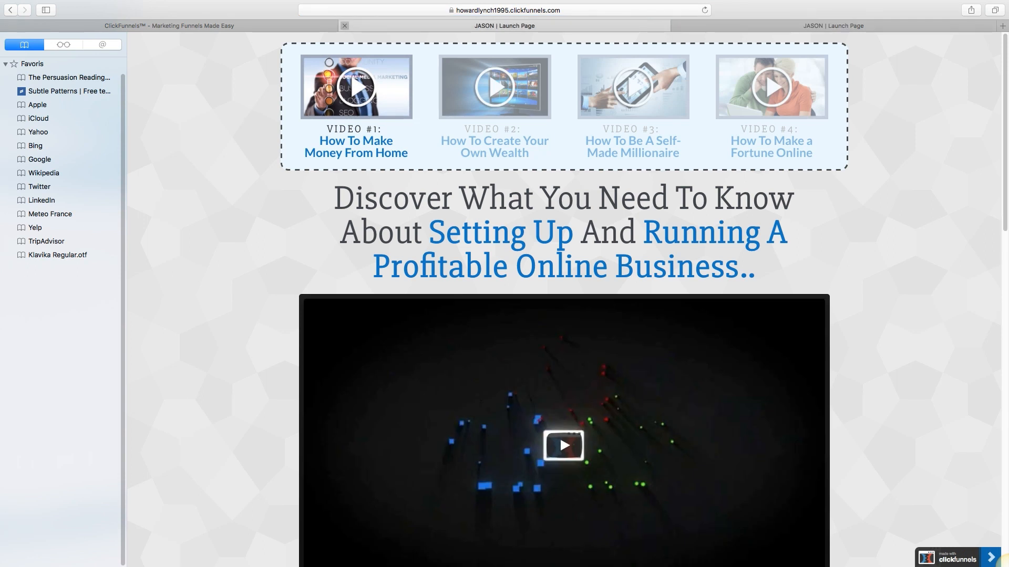
pyautogui.press('super+t')
pyautogui.press('super+v')
pyautogui.press('Return')
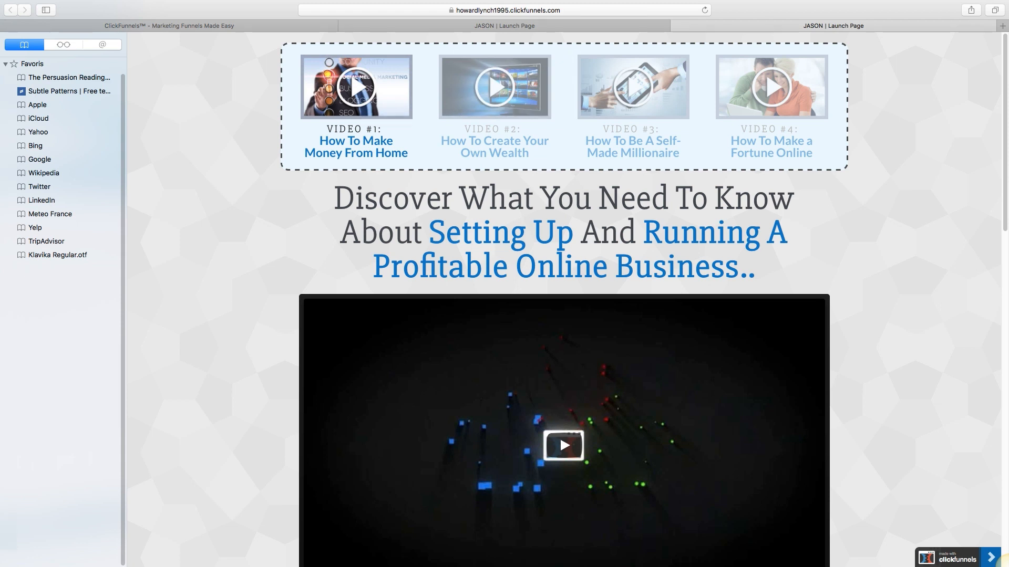
pyautogui.hotkey('ctrl', 'Tab')
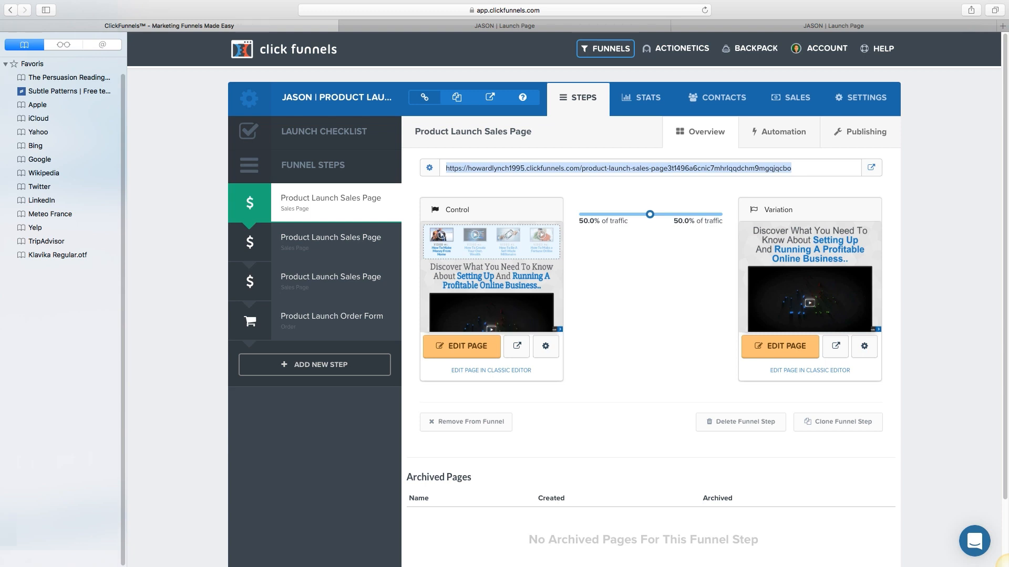
# Step: Open the second funnel step, then its Product Launch Order Form step
pyautogui.scroll(-3, 562, 284)
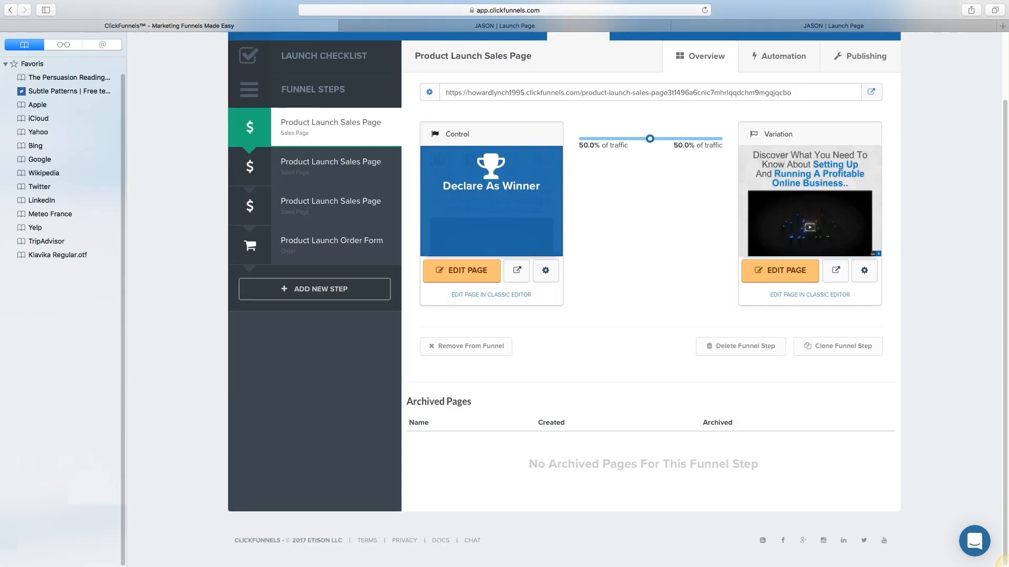
pyautogui.scroll(3, 782, 132)
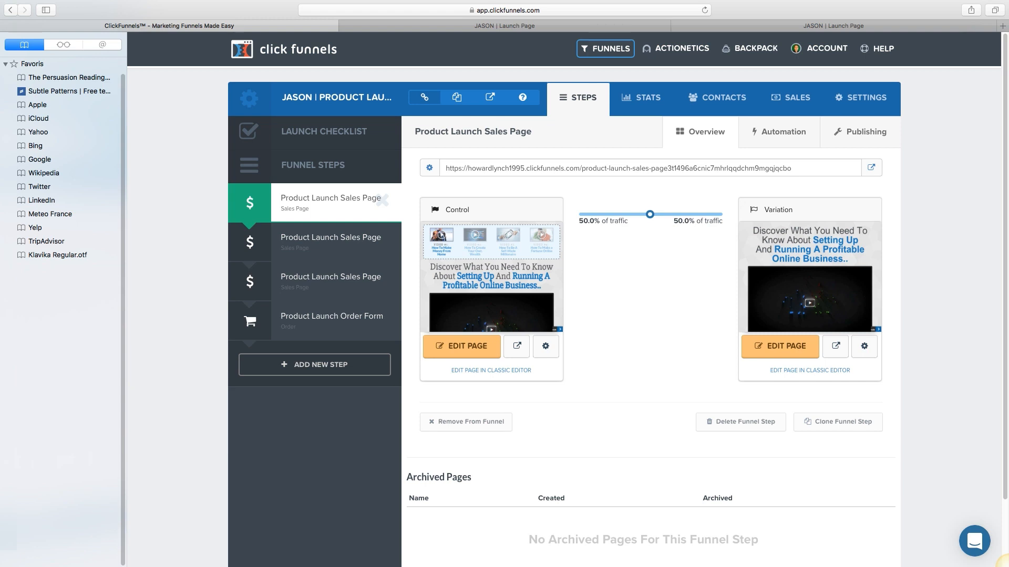
pyautogui.click(330, 240)
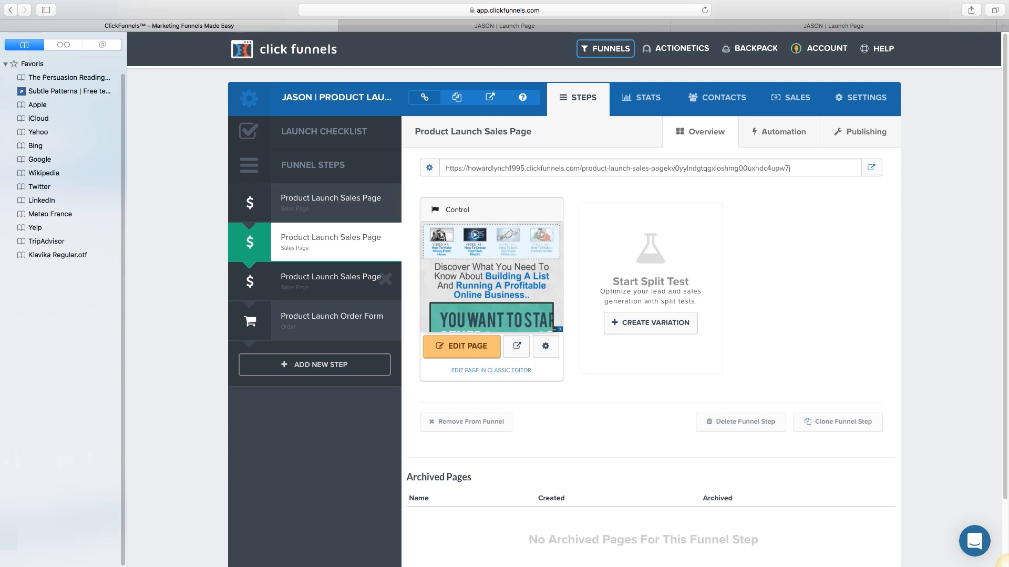
pyautogui.click(331, 317)
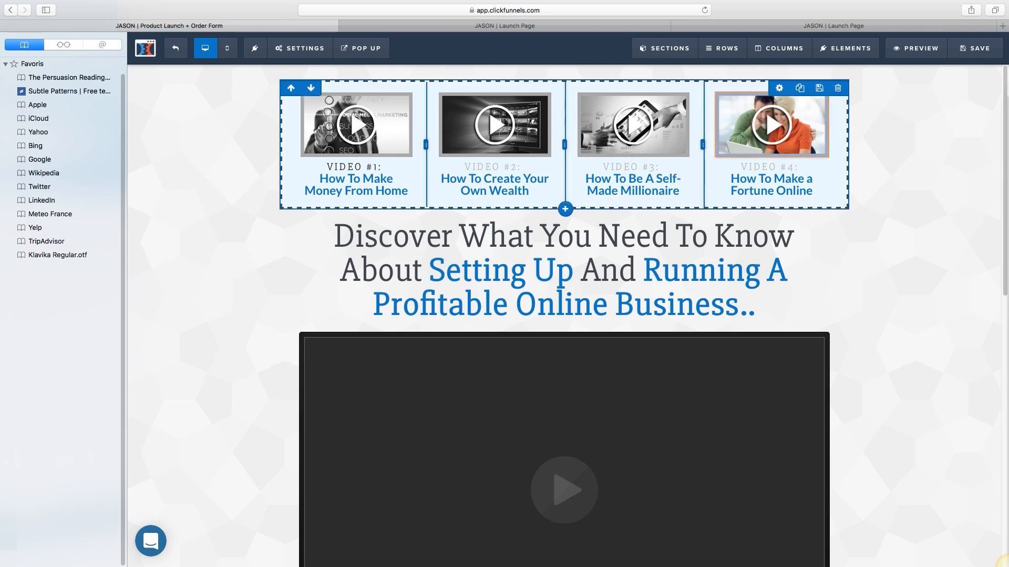
# Step: Hide the bookmarks sidebar and place the Add To Cart button beneath the video, above 'Get It Now Below'
pyautogui.scroll(-10, 563, 315)
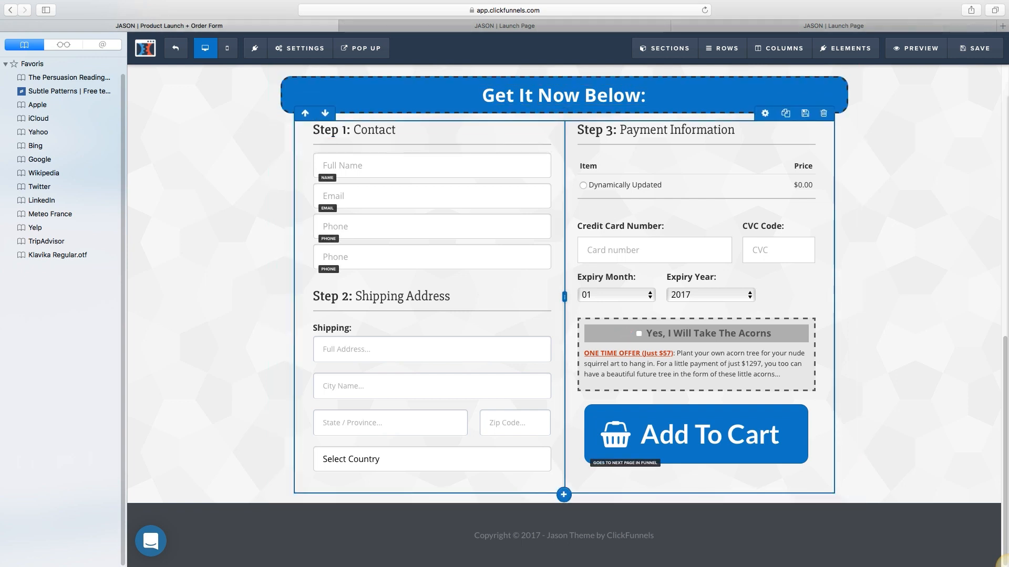
pyautogui.scroll(5, 564, 316)
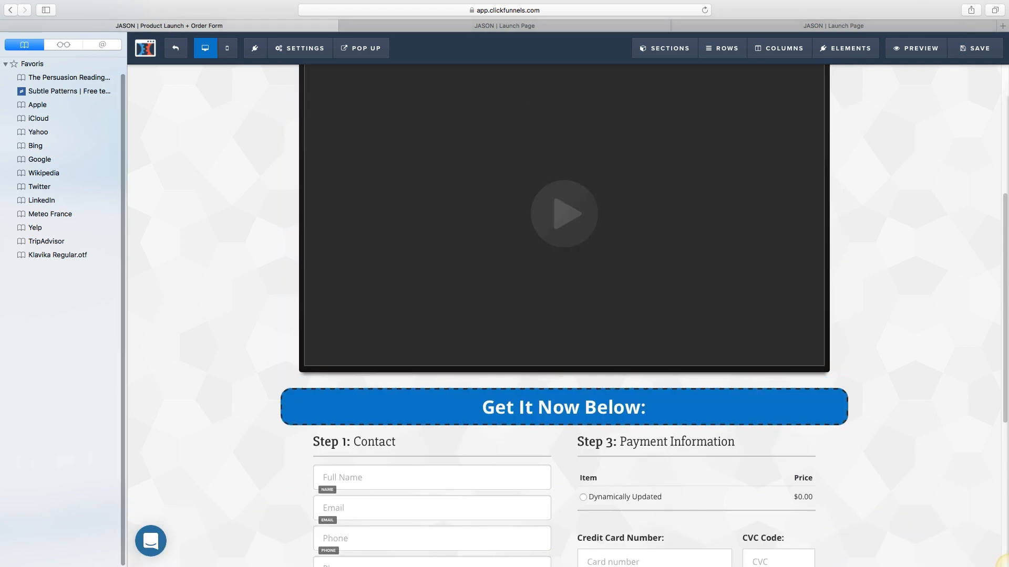
pyautogui.moveTo(127, 315); pyautogui.dragTo(126, 315)
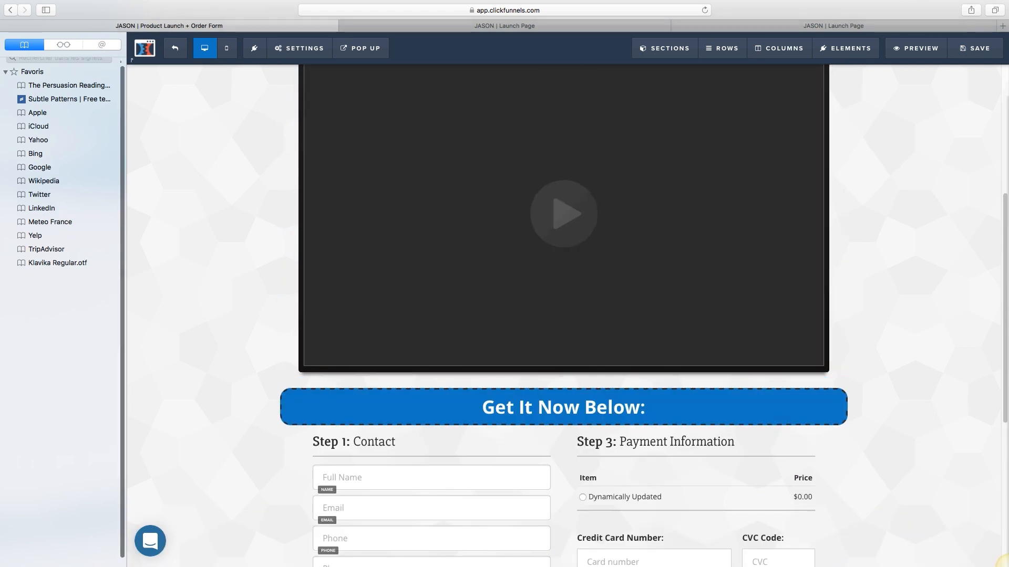
pyautogui.click(46, 10)
pyautogui.scroll(-4, 500, 210)
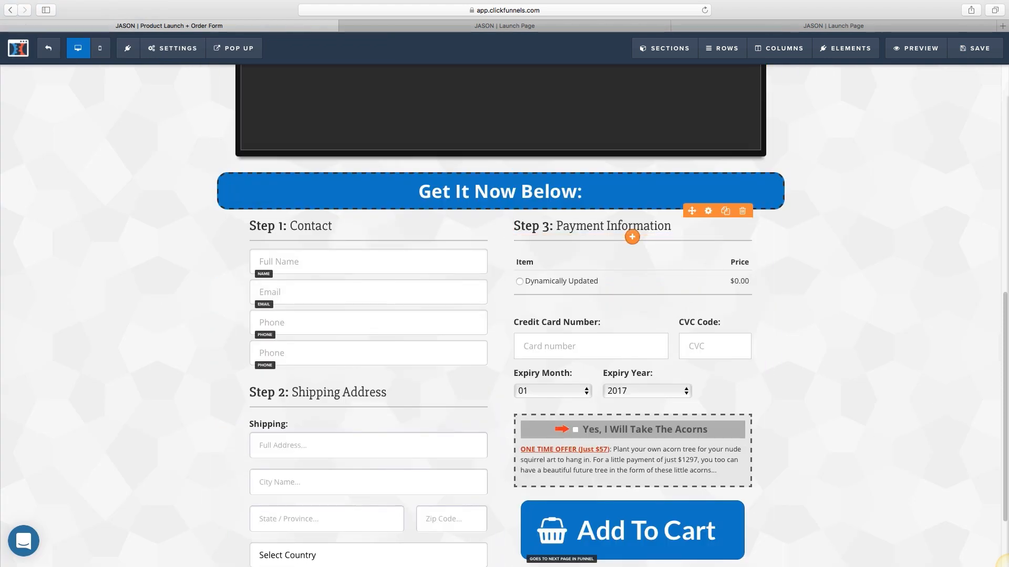
pyautogui.scroll(-2, 630, 231)
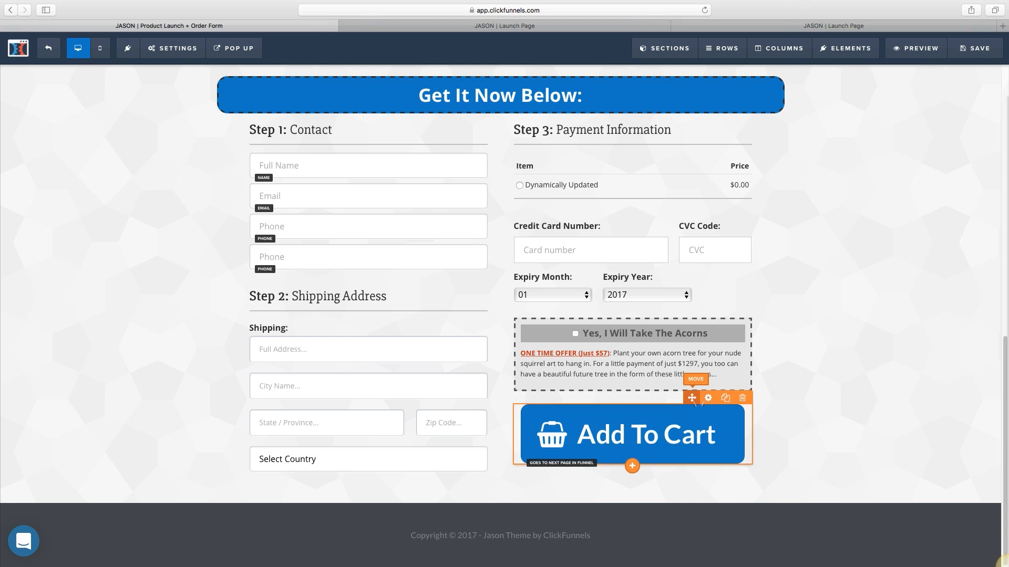
pyautogui.scroll(3, 502, 158)
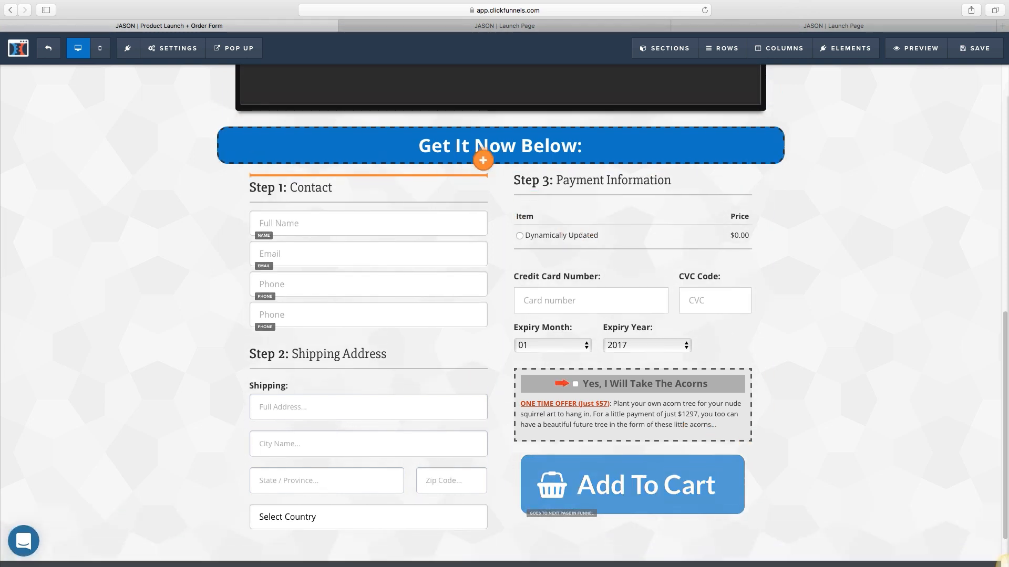
pyautogui.moveTo(501, 150); pyautogui.dragTo(495, 212)
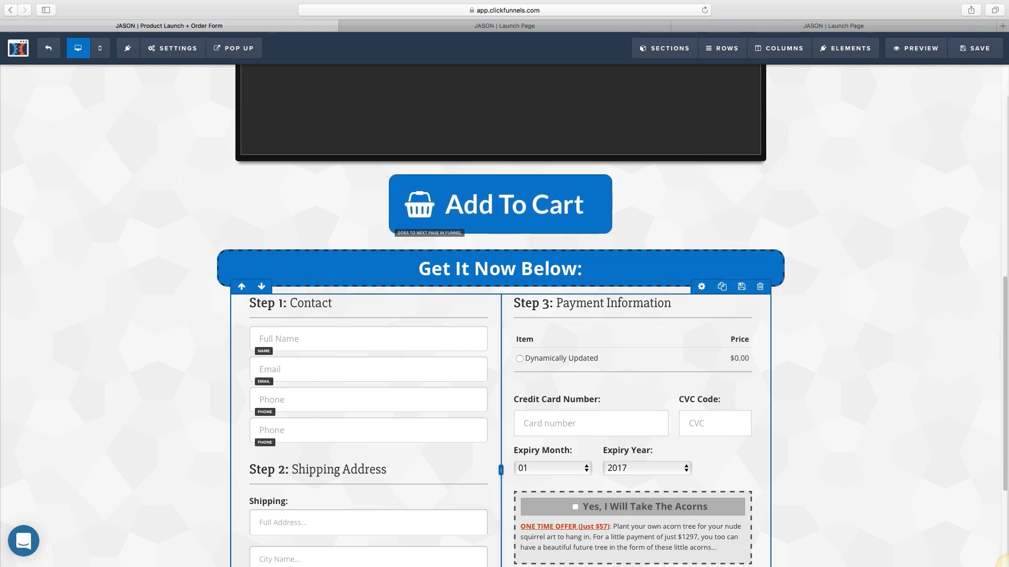
pyautogui.scroll(-3, 505, 315)
pyautogui.scroll(-3, 504, 315)
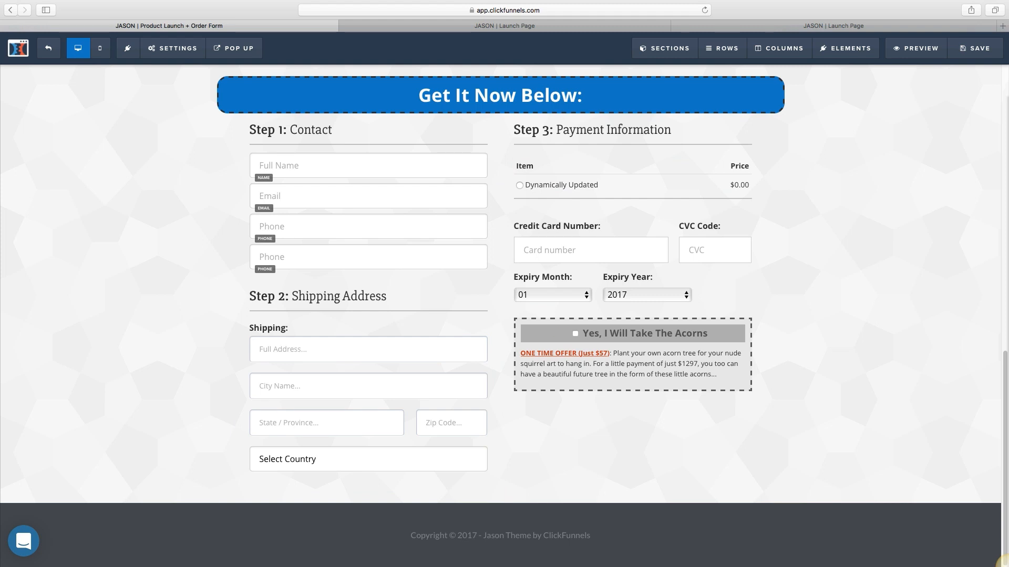
pyautogui.scroll(12, 1007, 565)
pyautogui.scroll(2, 1005, 563)
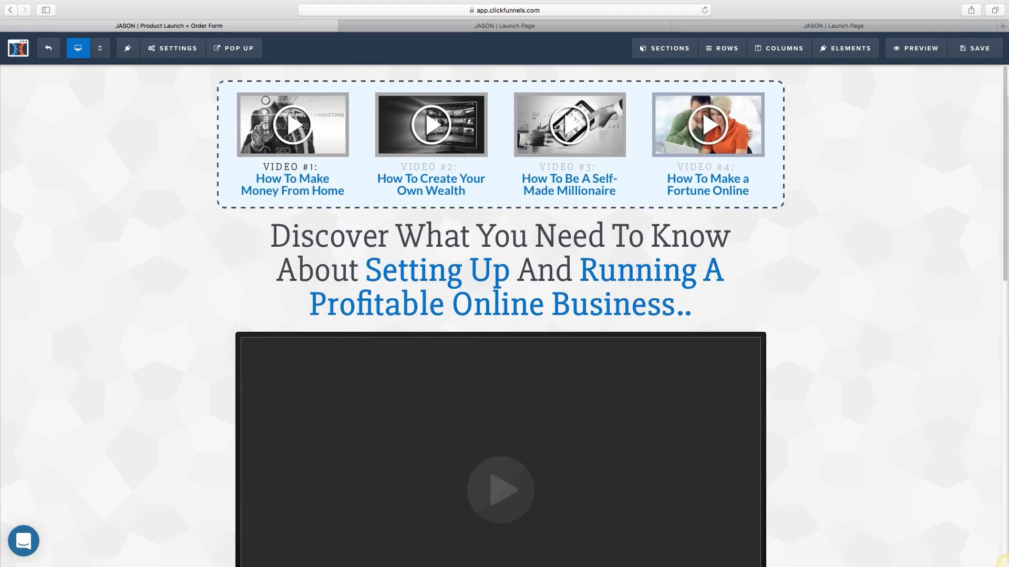
# Step: Exit the editor and review the Product Launch Order Form step's publishing options and path
pyautogui.click(48, 48)
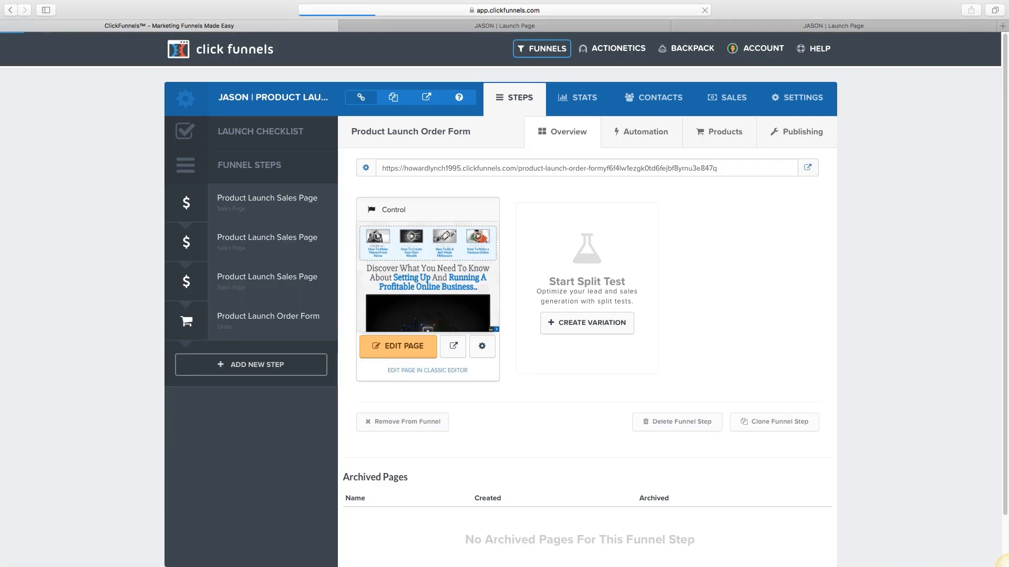
pyautogui.click(803, 131)
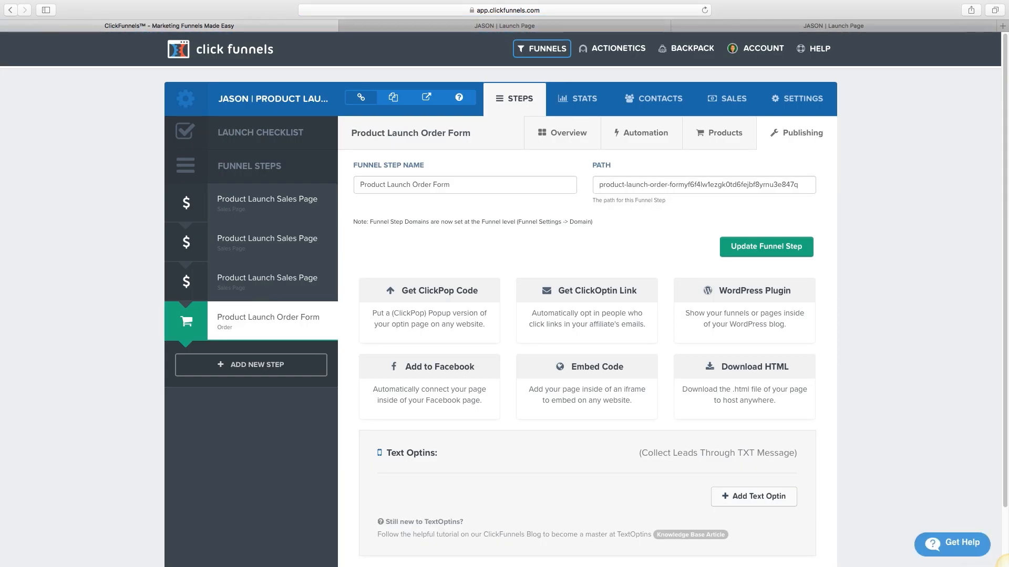
pyautogui.click(799, 185)
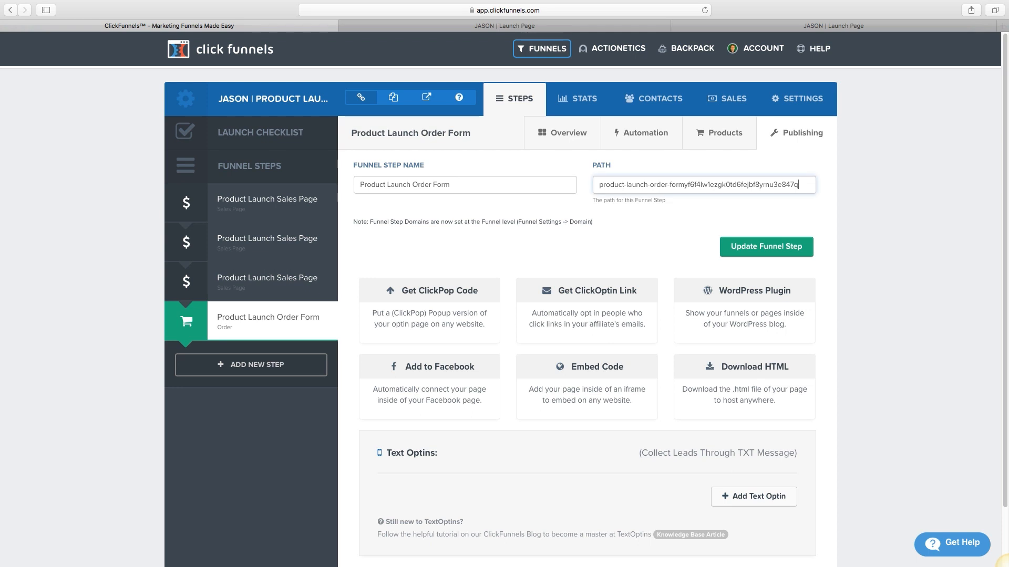
pyautogui.moveTo(800, 185); pyautogui.dragTo(599, 185)
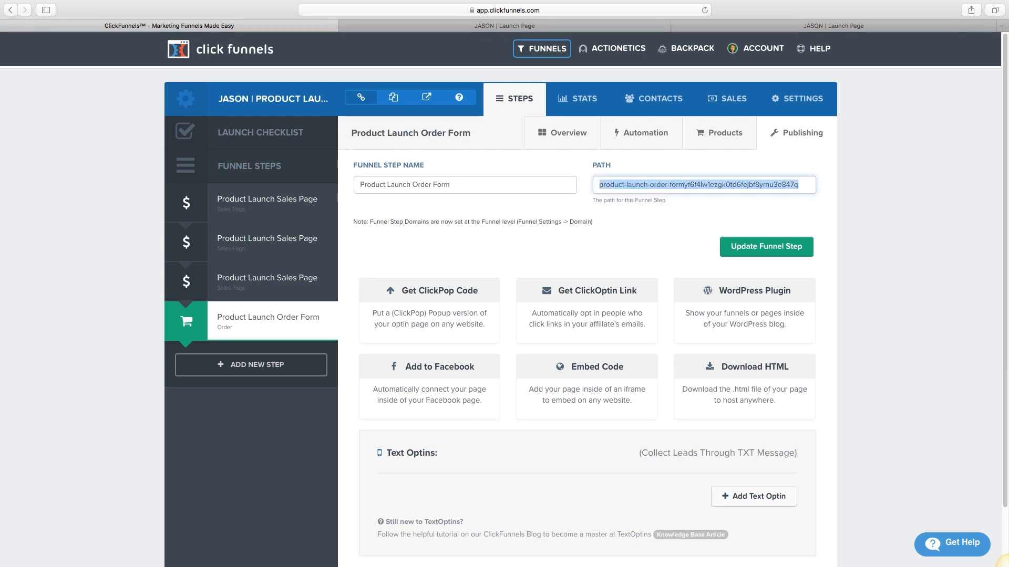
pyautogui.click(610, 236)
pyautogui.scroll(-3, 504, 315)
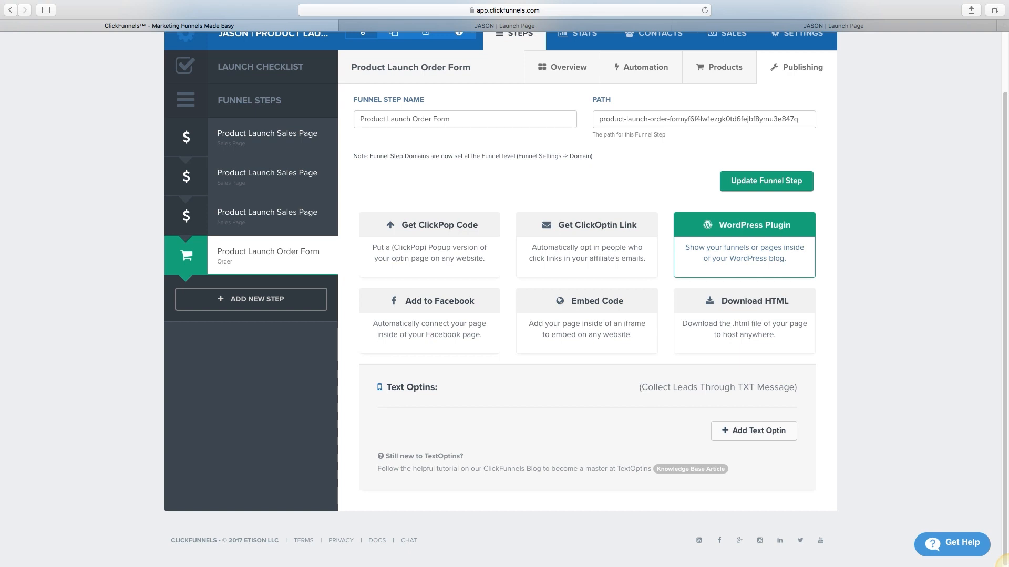
pyautogui.scroll(3, 744, 245)
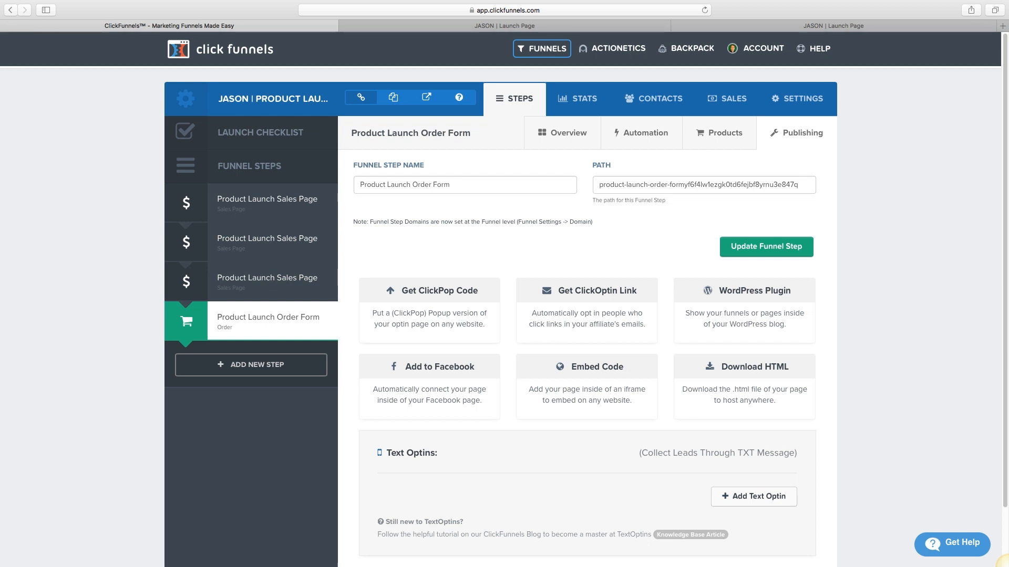
# Step: Switch to Firefox, make Market Hero full screen, and show its six streams
pyautogui.click(731, 6)
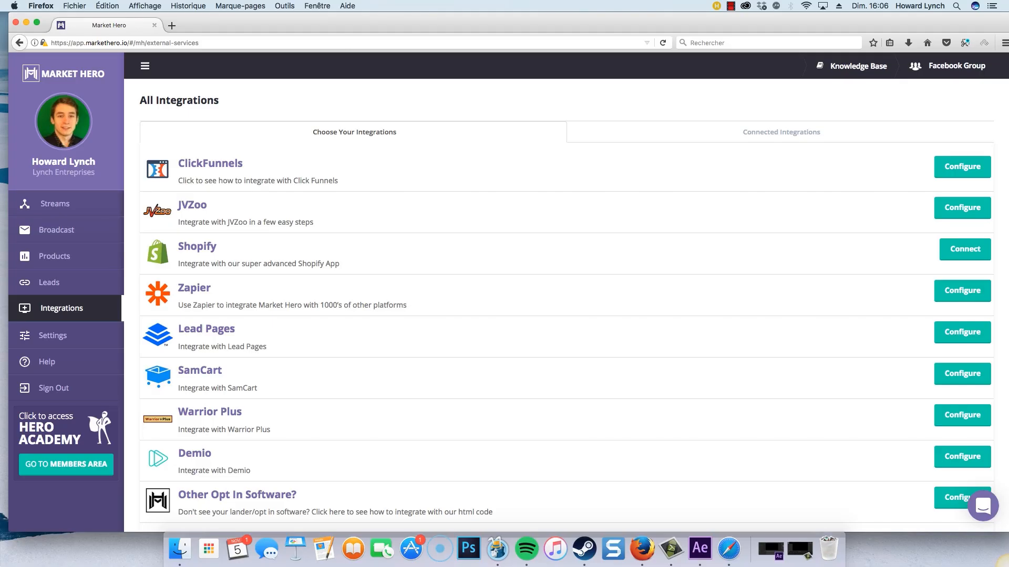
pyautogui.click(36, 22)
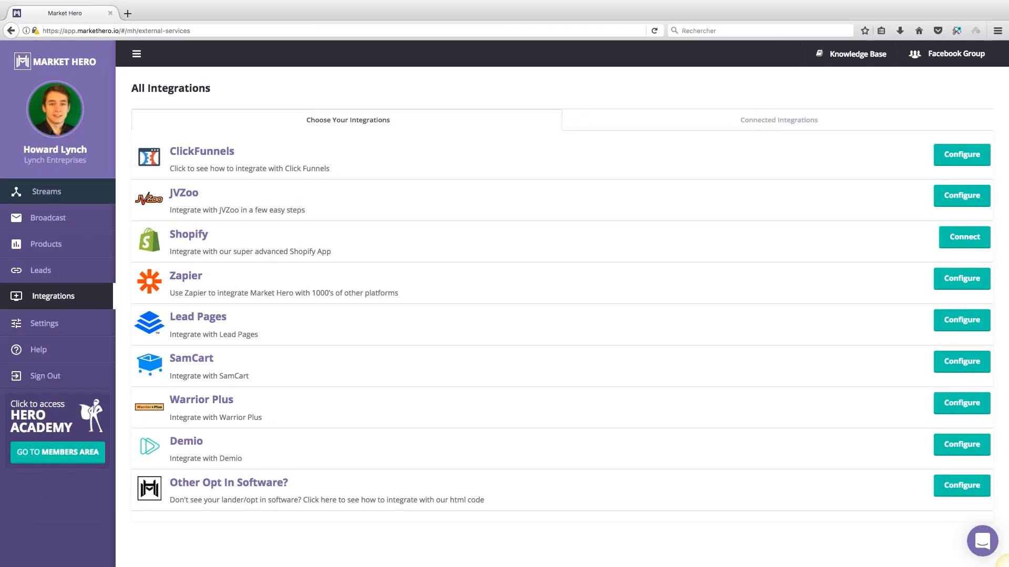
pyautogui.click(46, 192)
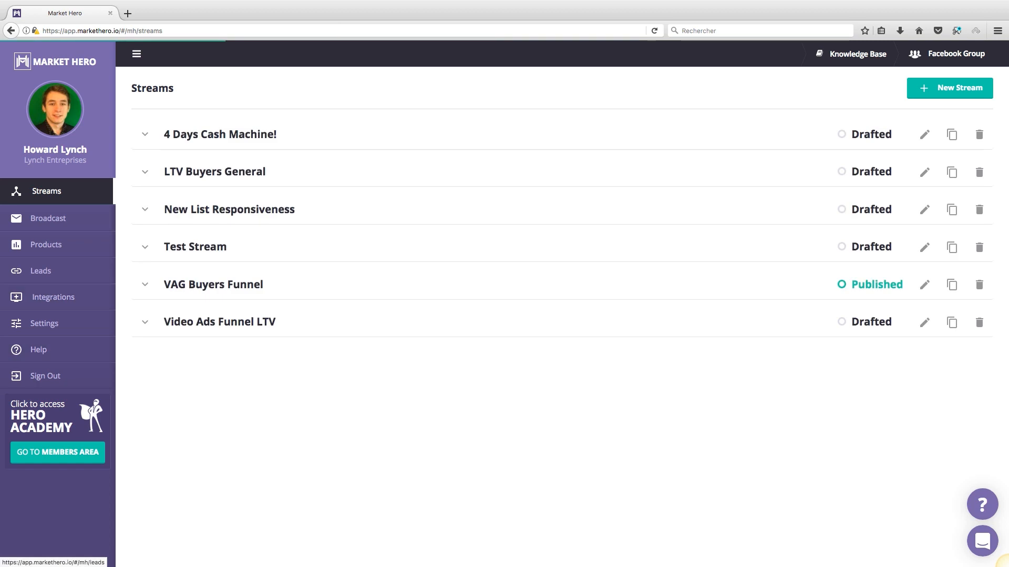
# Step: Review the Market Hero leads table, then go back to the Integrations page
pyautogui.click(41, 270)
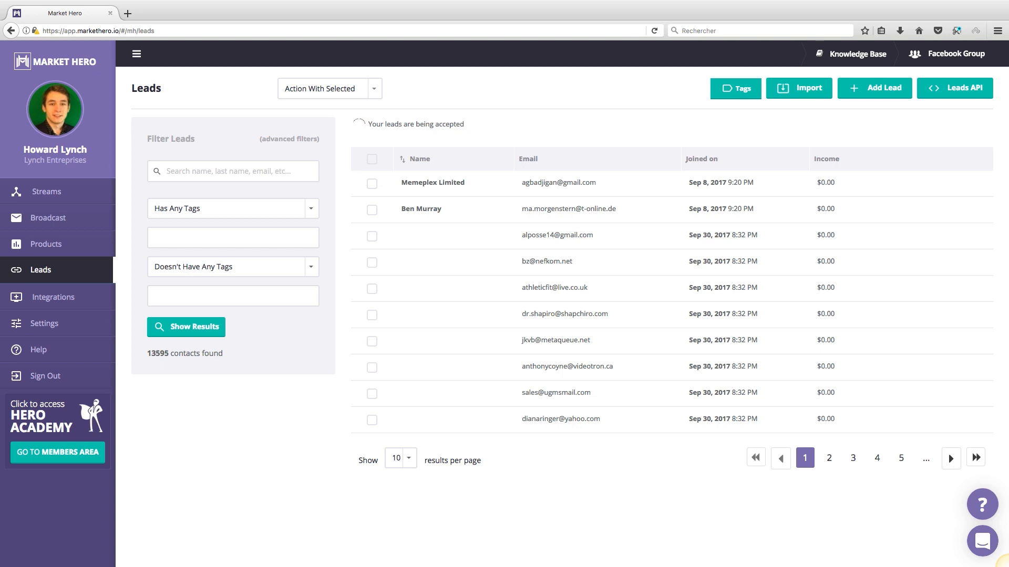
pyautogui.moveTo(132, 88)
pyautogui.mouseDown()
pyautogui.moveTo(149, 88)
pyautogui.moveTo(131, 88)
pyautogui.mouseUp()
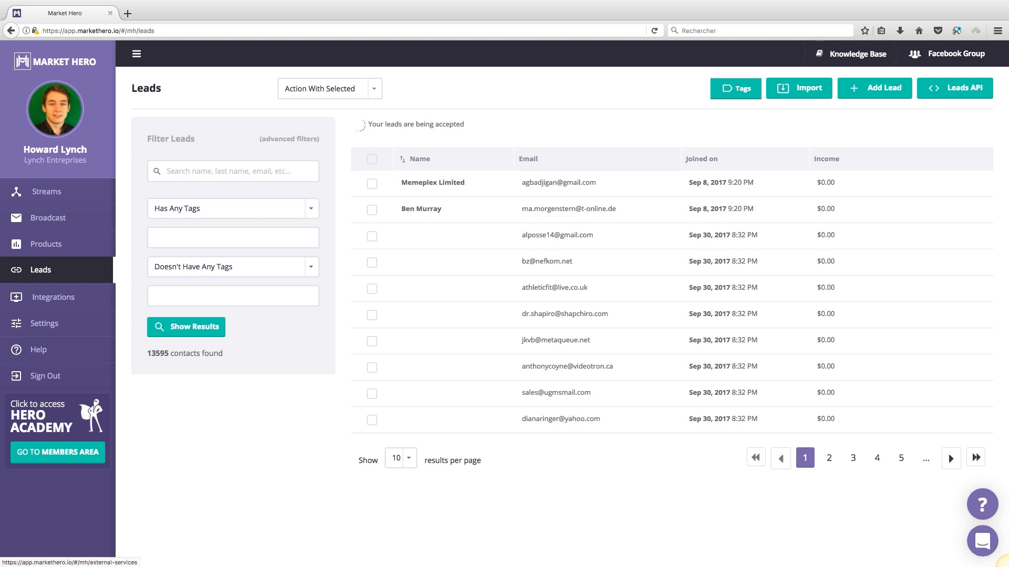
pyautogui.click(53, 297)
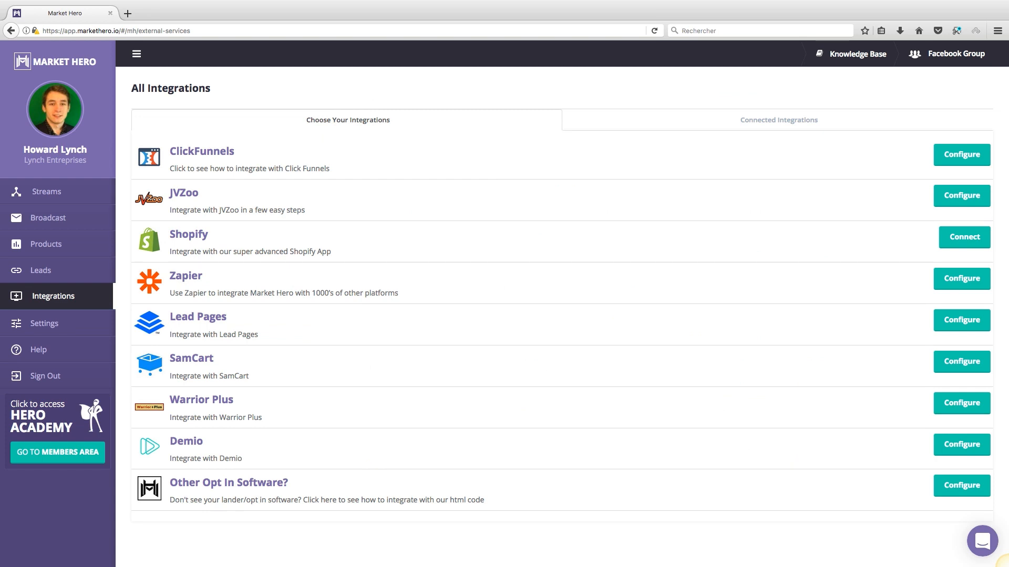
# Step: Open the ClickFunnels integration guide and start its tutorial video
pyautogui.moveTo(235, 152); pyautogui.dragTo(169, 152)
pyautogui.click(169, 152)
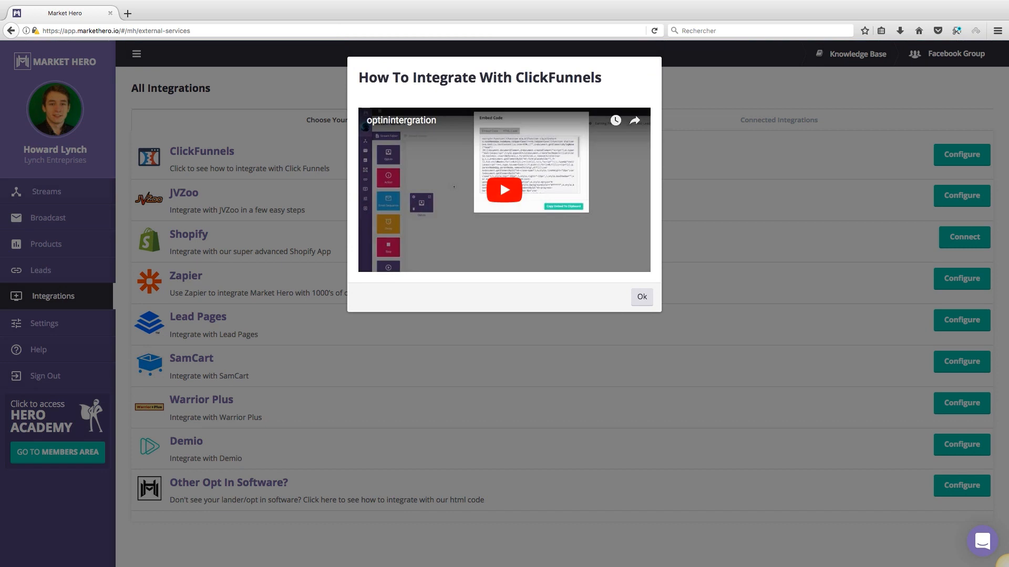
pyautogui.click(509, 175)
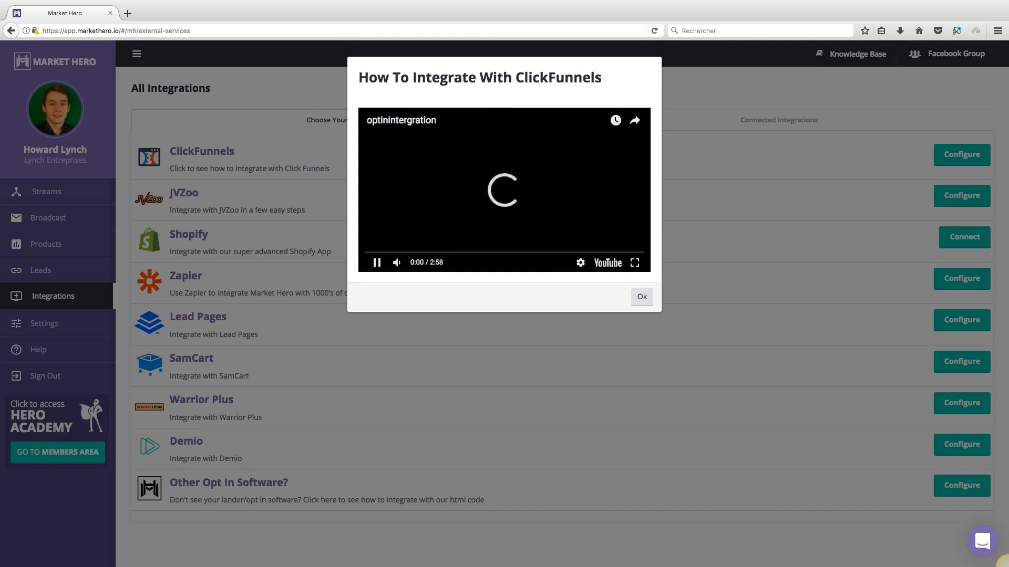
pyautogui.press('super+shift+f')
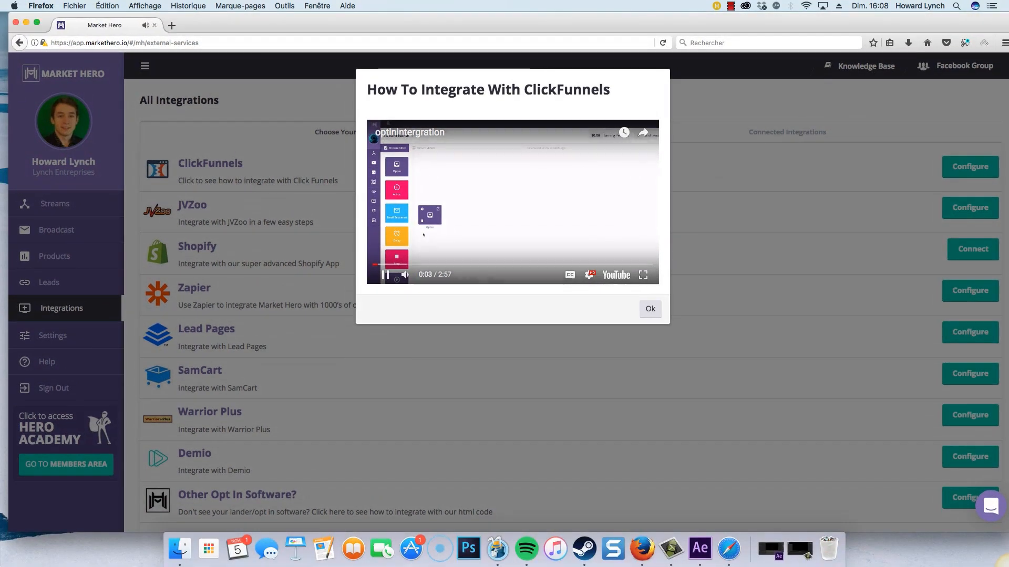
# Step: Take ClickFunnels out of full screen, move it aside, and raise the video volume
pyautogui.click(729, 549)
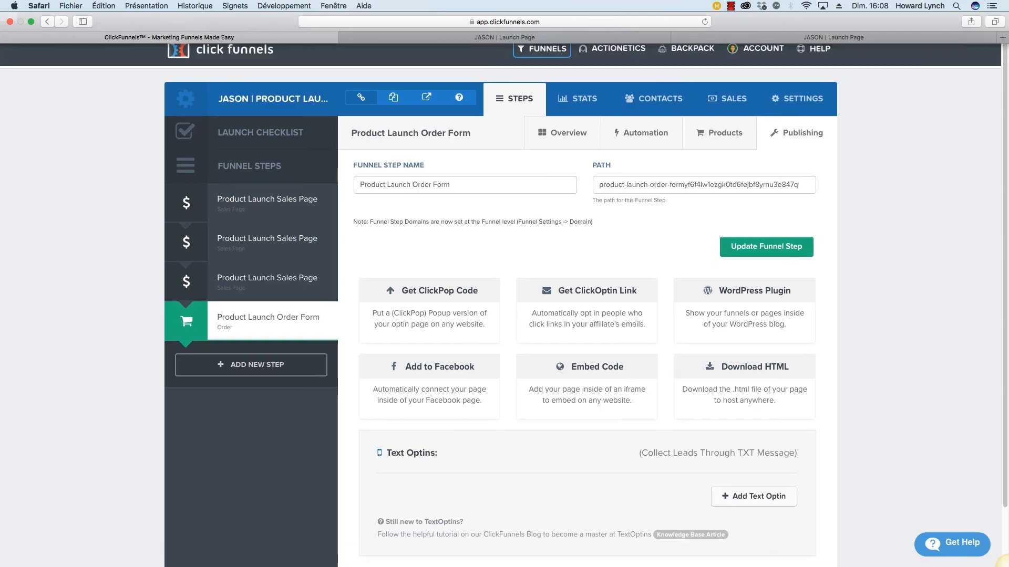
pyautogui.click(31, 22)
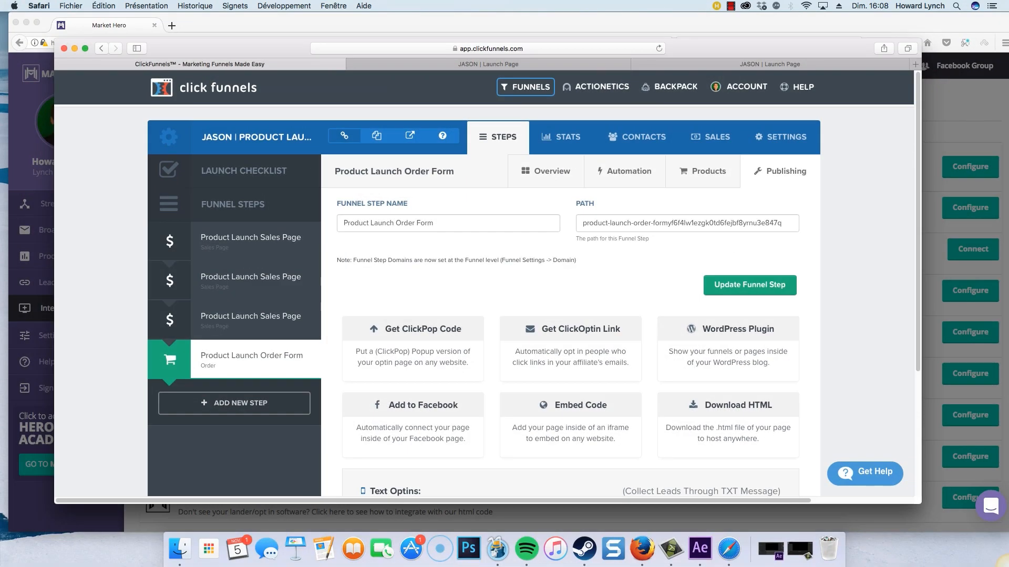
pyautogui.moveTo(237, 49); pyautogui.dragTo(222, 99)
pyautogui.click(273, 25)
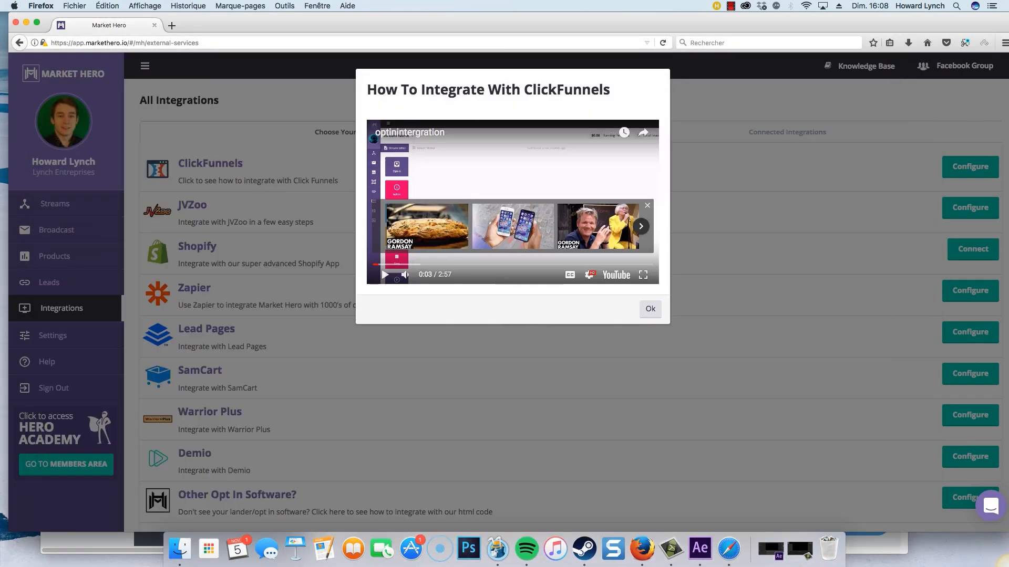
pyautogui.press('XF86AudioRaiseVolume')
pyautogui.press('XF86AudioRaiseVolume')
pyautogui.press('XF86AudioRaiseVolume')
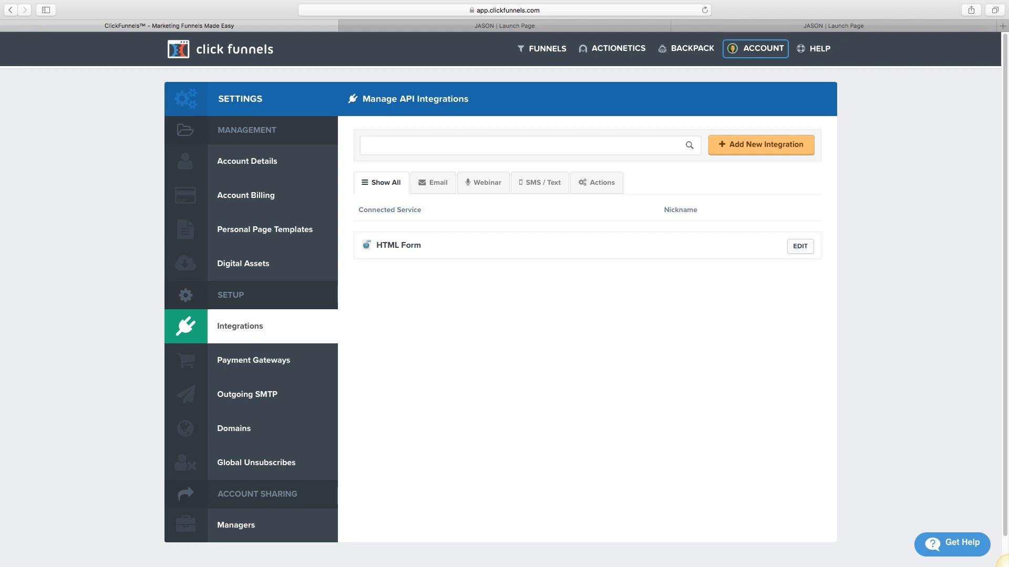
# Step: Search the integrations list and filter it to Aweber
pyautogui.write('awe')
pyautogui.write('mail')
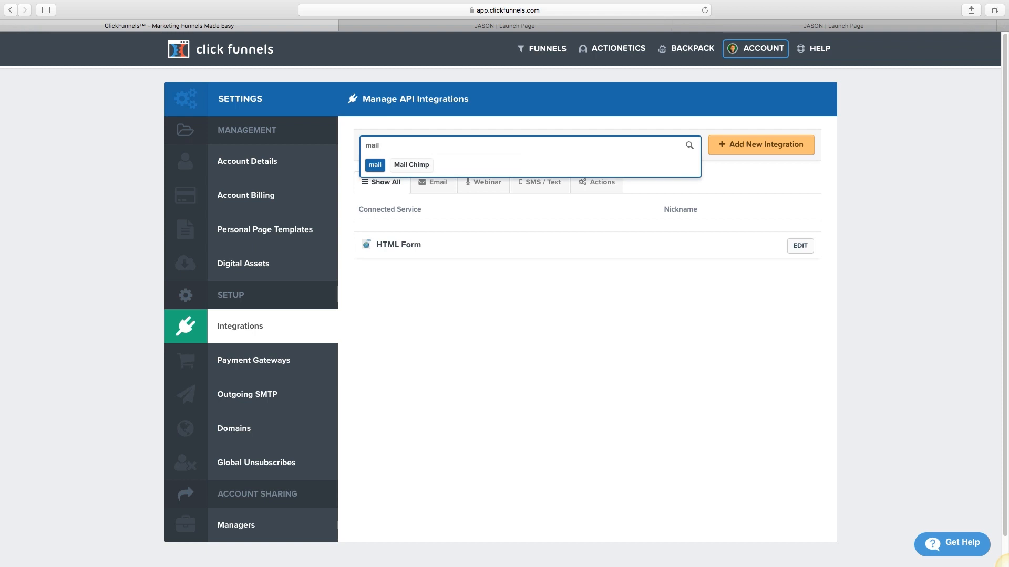
pyautogui.press('BackSpace')
pyautogui.press('BackSpace')
pyautogui.press('BackSpace')
pyautogui.press('BackSpace')
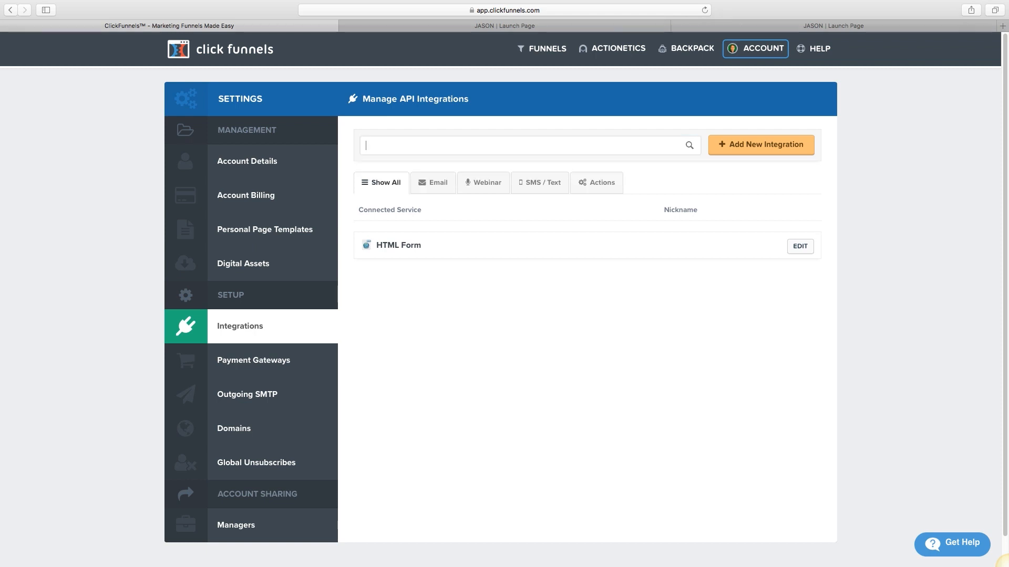
pyautogui.write('getr')
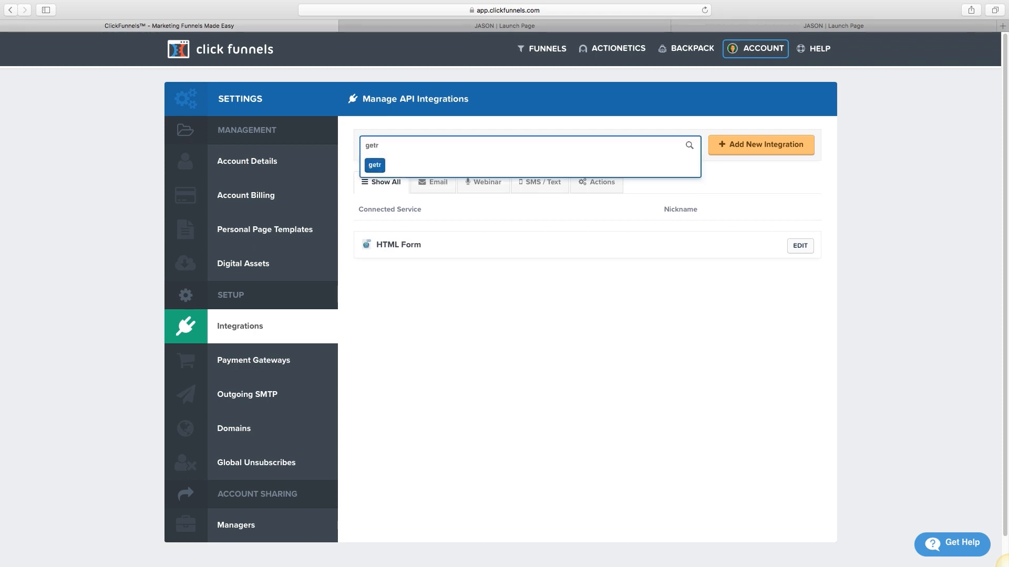
pyautogui.press('BackSpace')
pyautogui.press('BackSpace')
pyautogui.press('BackSpace')
pyautogui.press('BackSpace')
pyautogui.write('aweber')
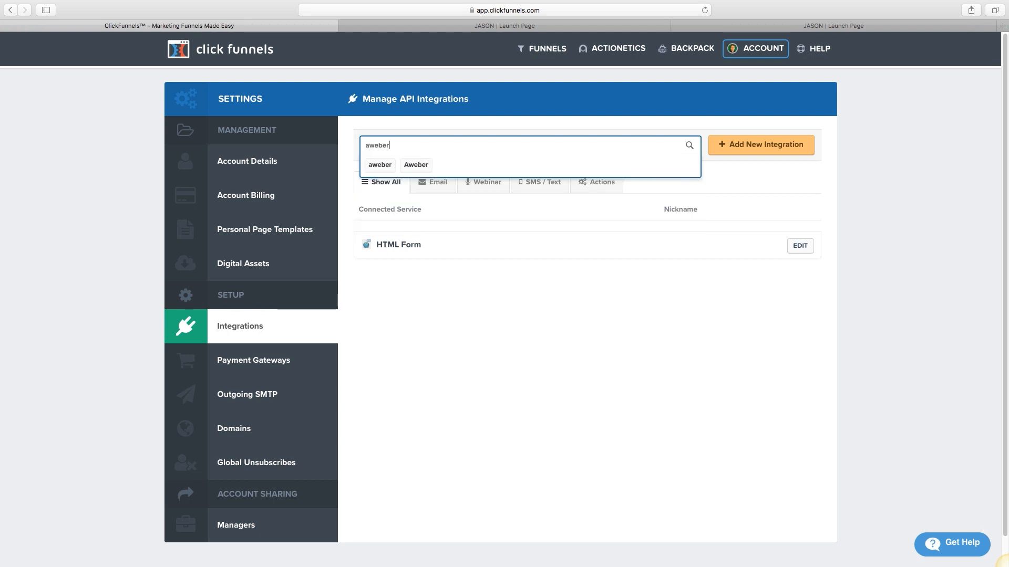
pyautogui.click(416, 165)
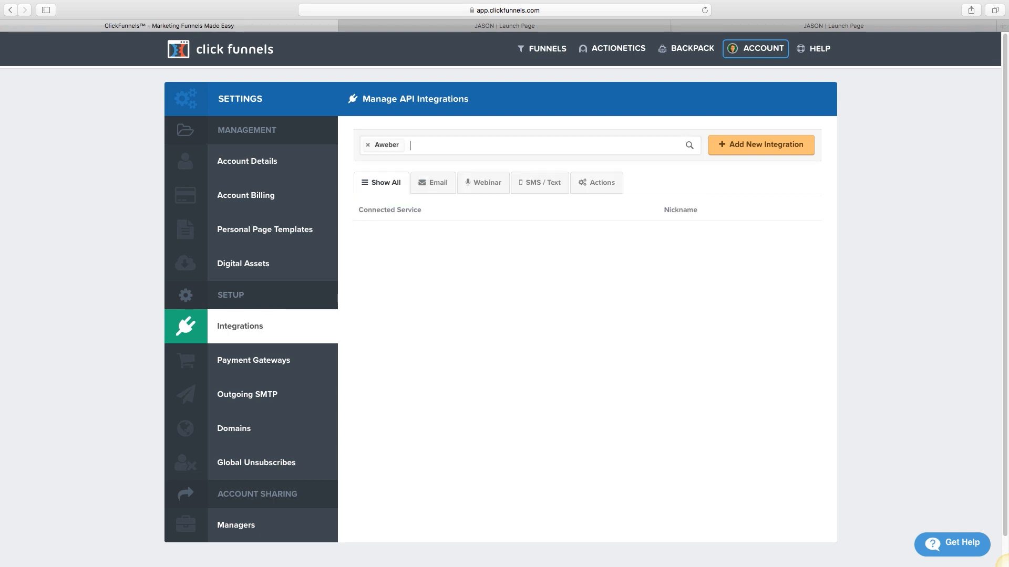
# Step: Add a new API integration with Aweber as the service and nickname 'Aweber account'
pyautogui.click(760, 145)
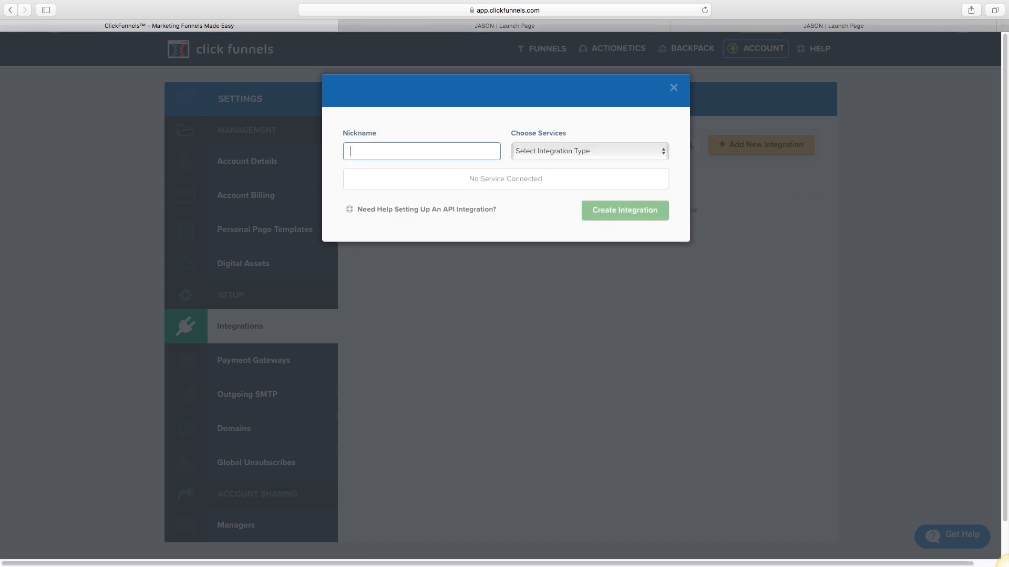
pyautogui.click(589, 151)
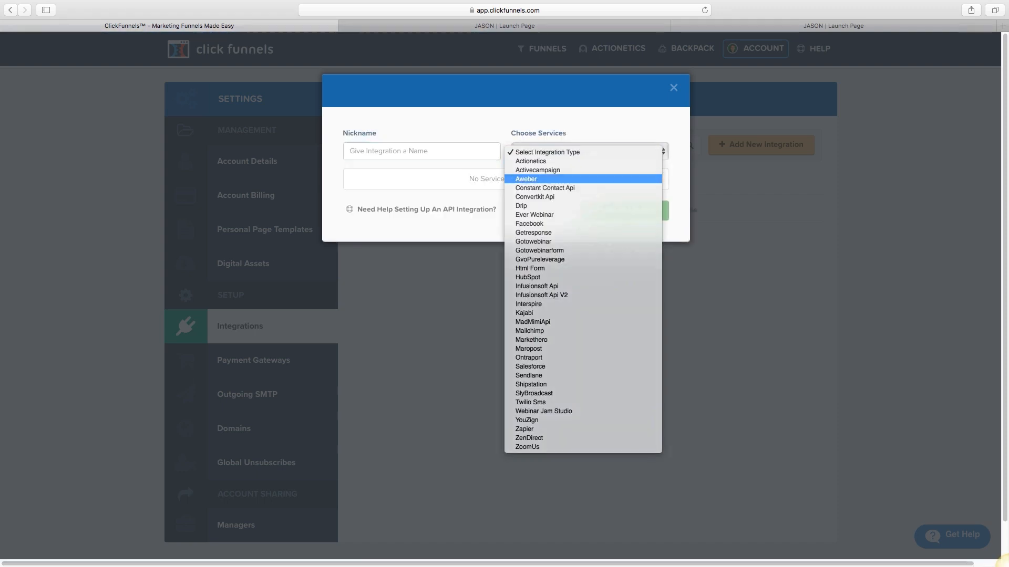
pyautogui.press('Return')
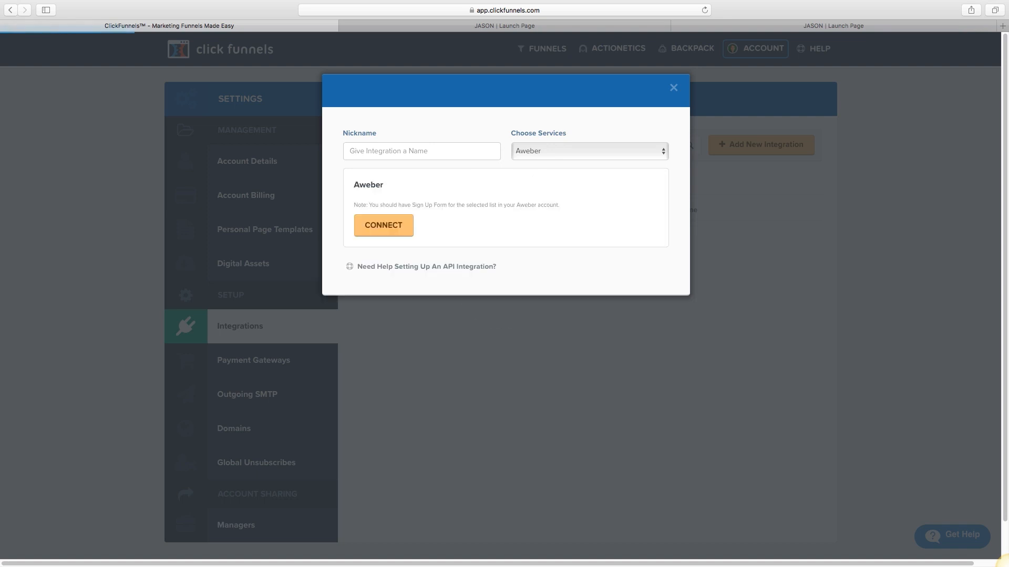
pyautogui.hotkey('shift', 'Tab')
pyautogui.write('Awebe')
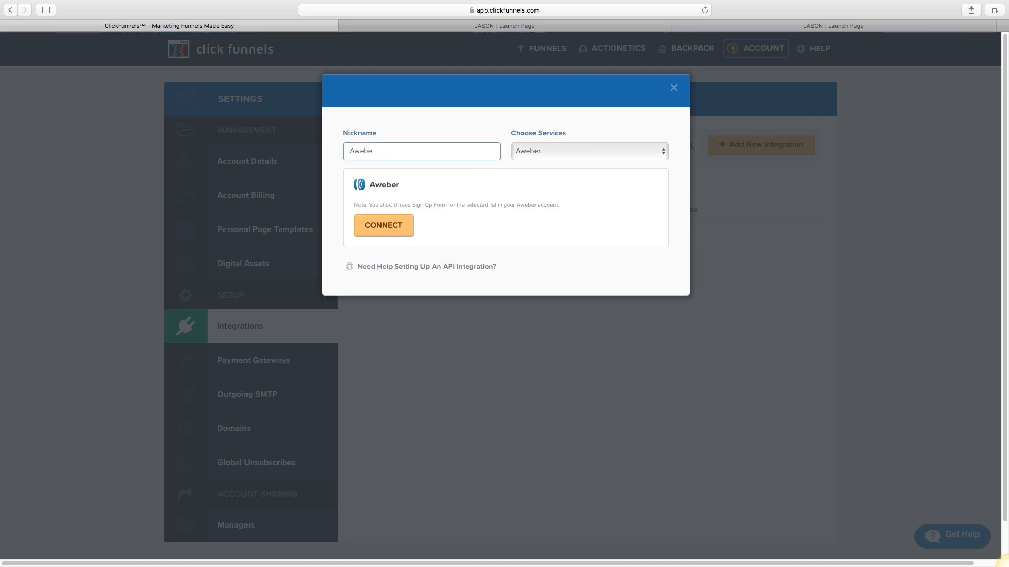
pyautogui.write('r na')
pyautogui.press('BackSpace')
pyautogui.press('BackSpace')
pyautogui.write('account')
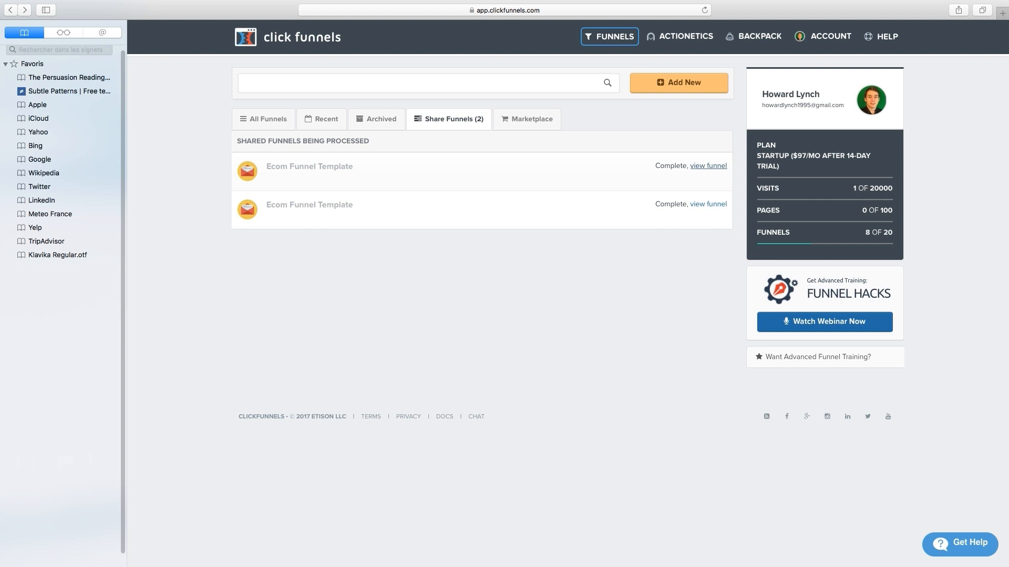
# Step: Reload to bring up the shared Ecom Funnel Template funnel with its sales page step
pyautogui.tripleClick(303, 140)
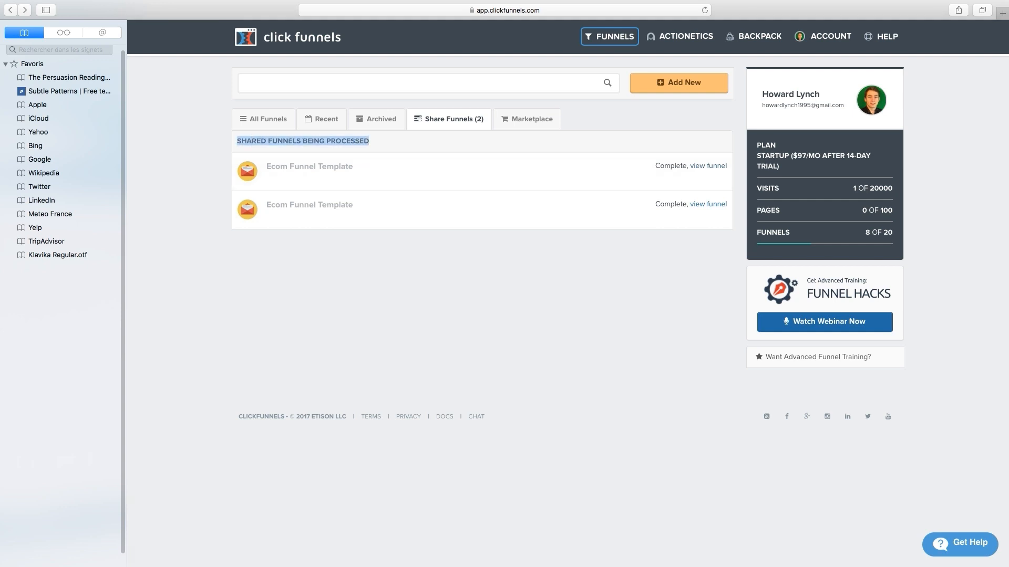
pyautogui.click(302, 140)
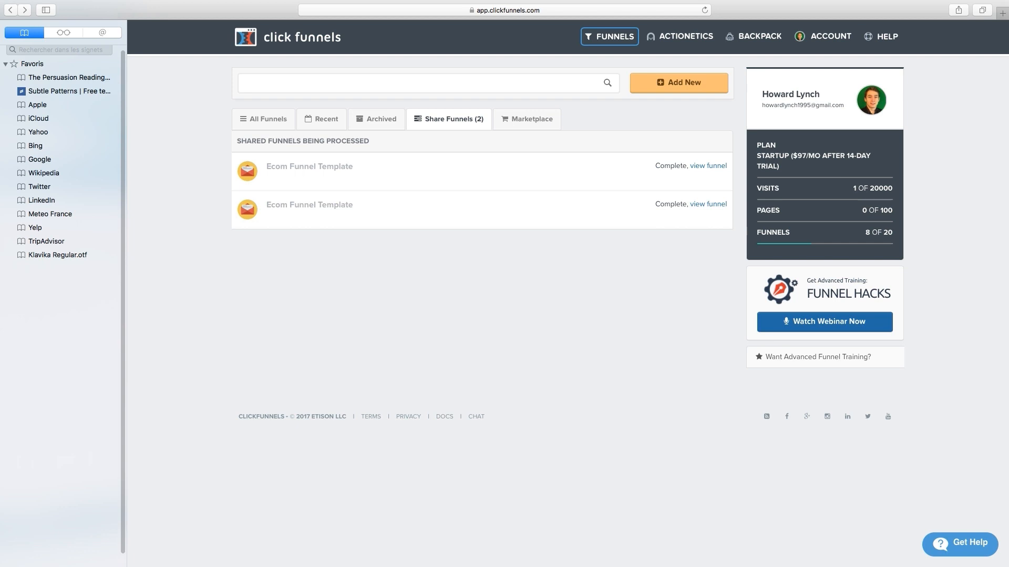
pyautogui.press('super+r')
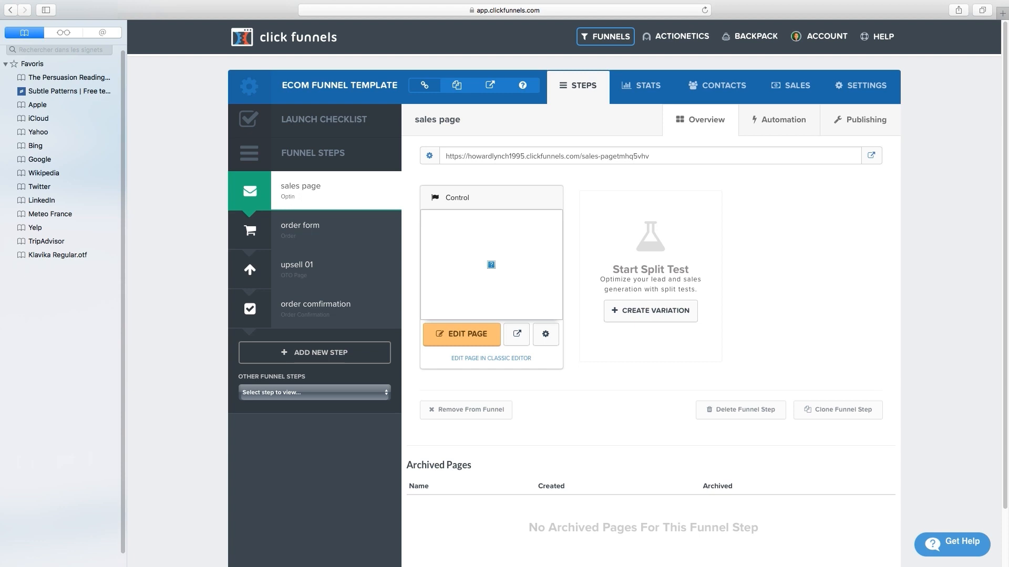
pyautogui.click(461, 335)
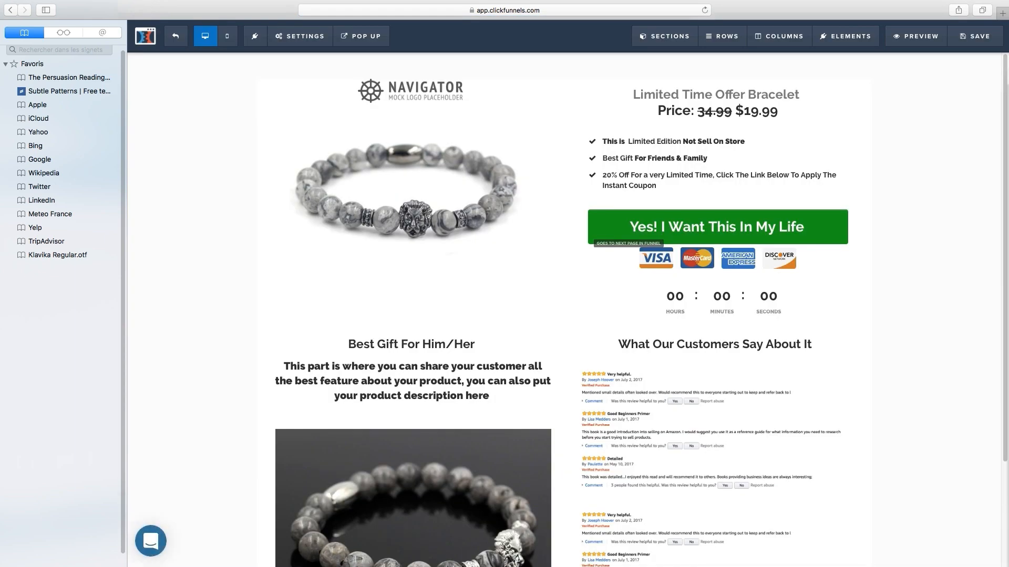
pyautogui.scroll(-3, 564, 310)
pyautogui.scroll(3, 564, 310)
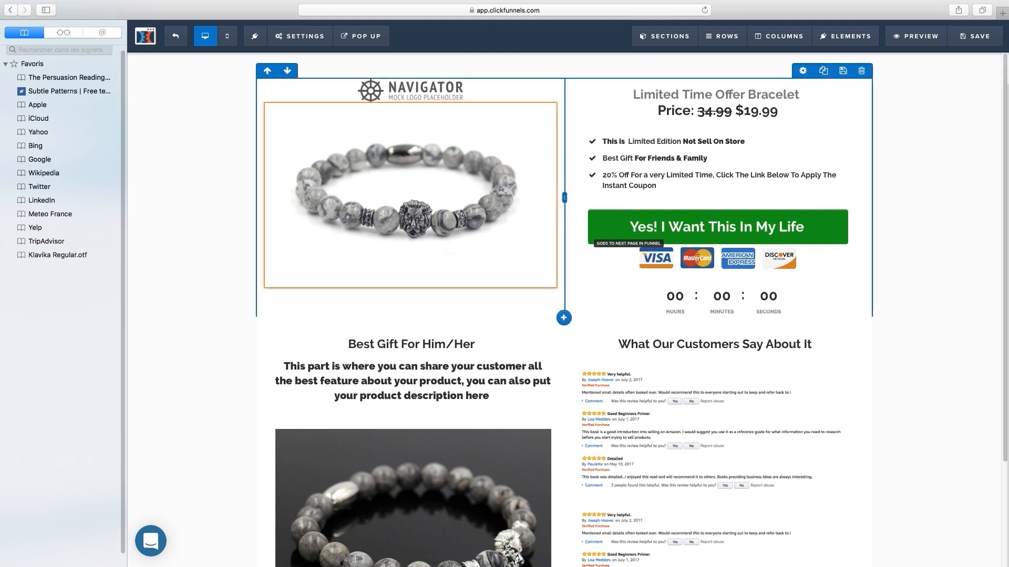
pyautogui.click(410, 195)
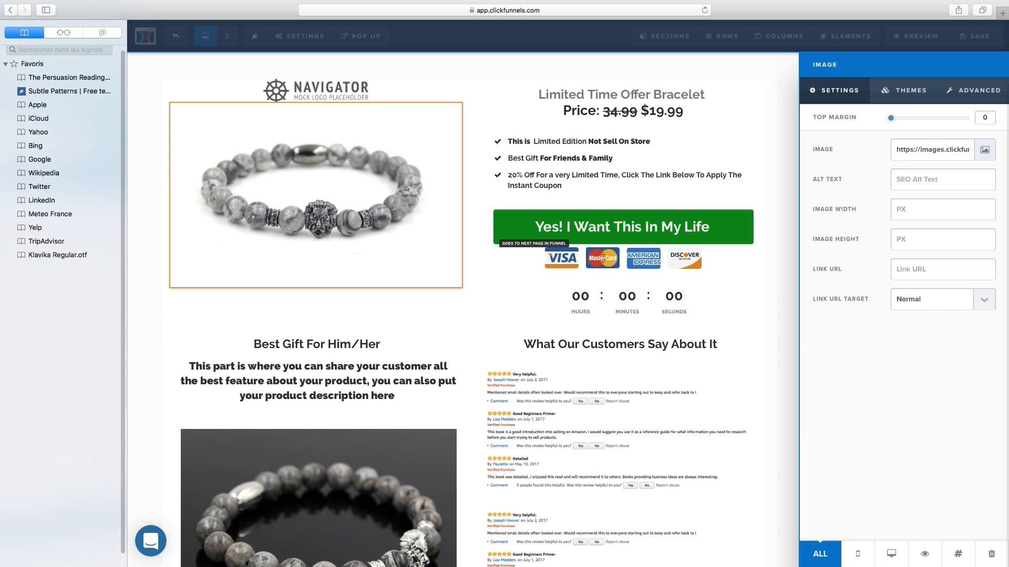
pyautogui.click(985, 150)
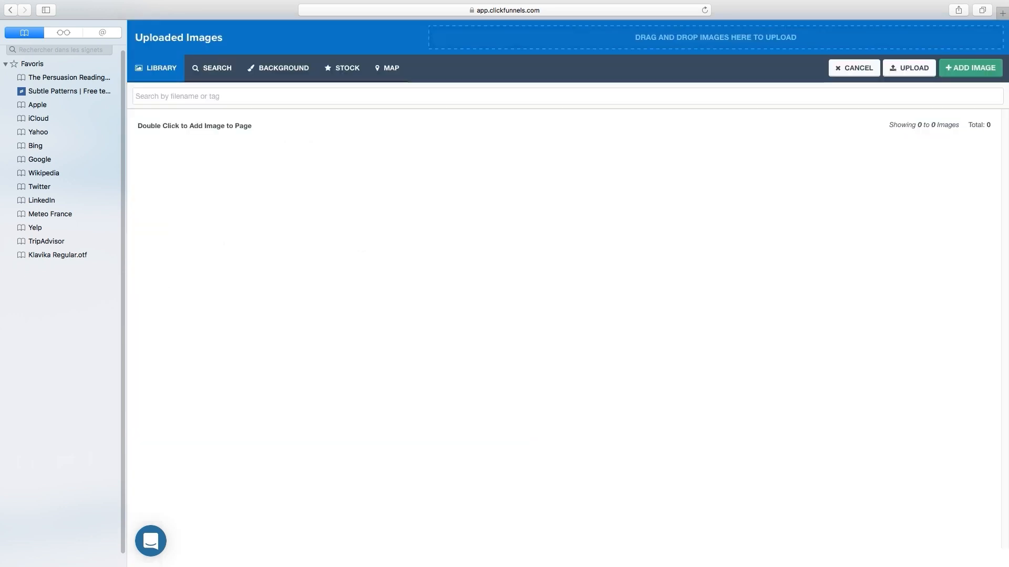
pyautogui.click(11, 10)
pyautogui.press('Return')
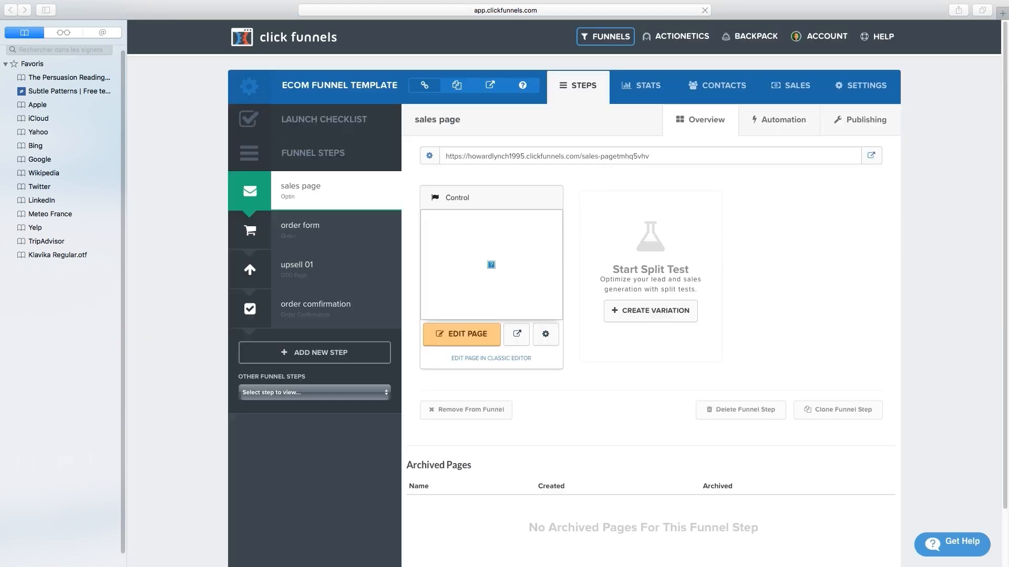
# Step: Replace 'Bracelet' with 'Mouse Pad' in the sales page headline
pyautogui.click(461, 335)
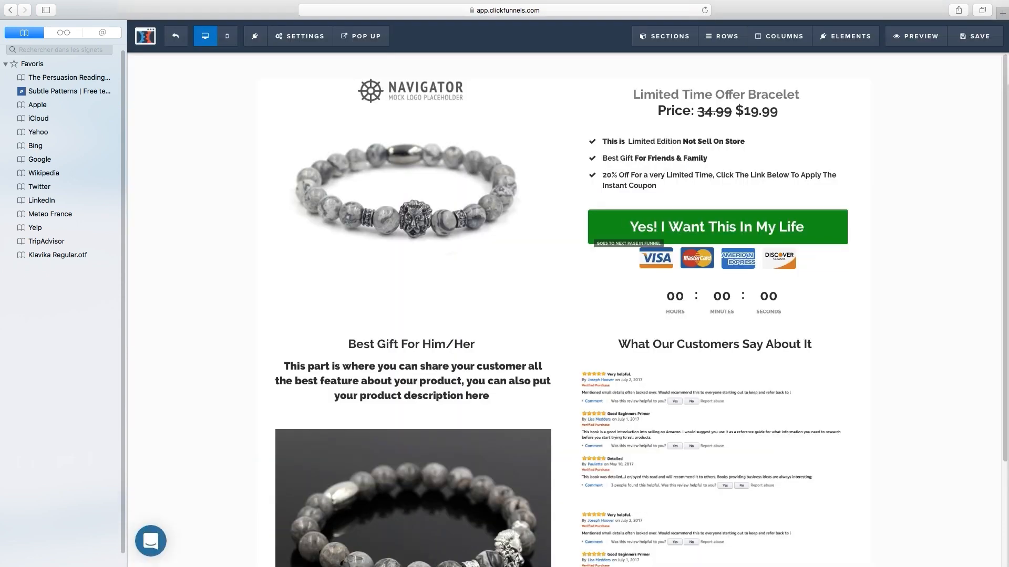
pyautogui.doubleClick(732, 95)
pyautogui.click(763, 95)
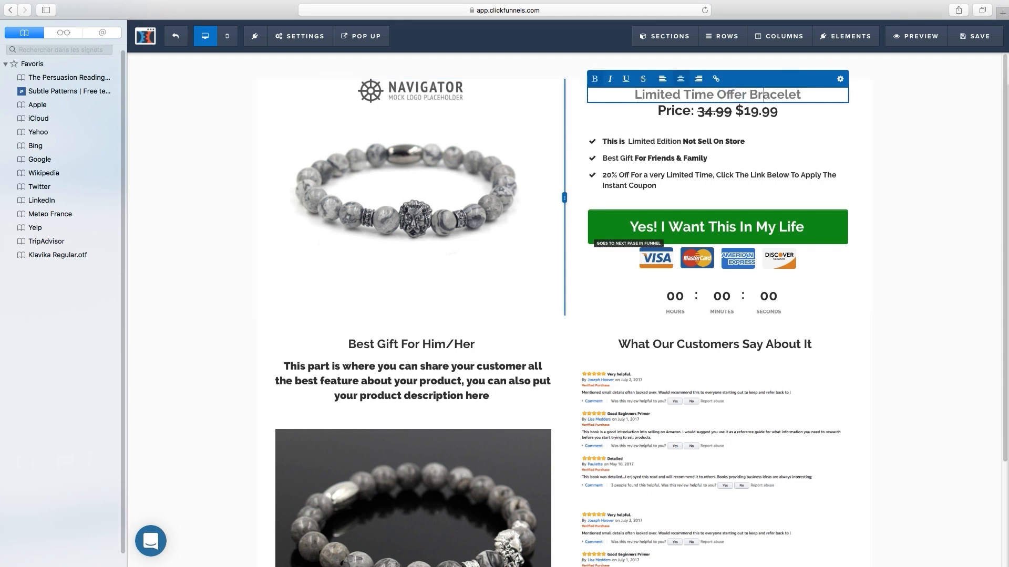
pyautogui.moveTo(804, 95); pyautogui.dragTo(747, 95)
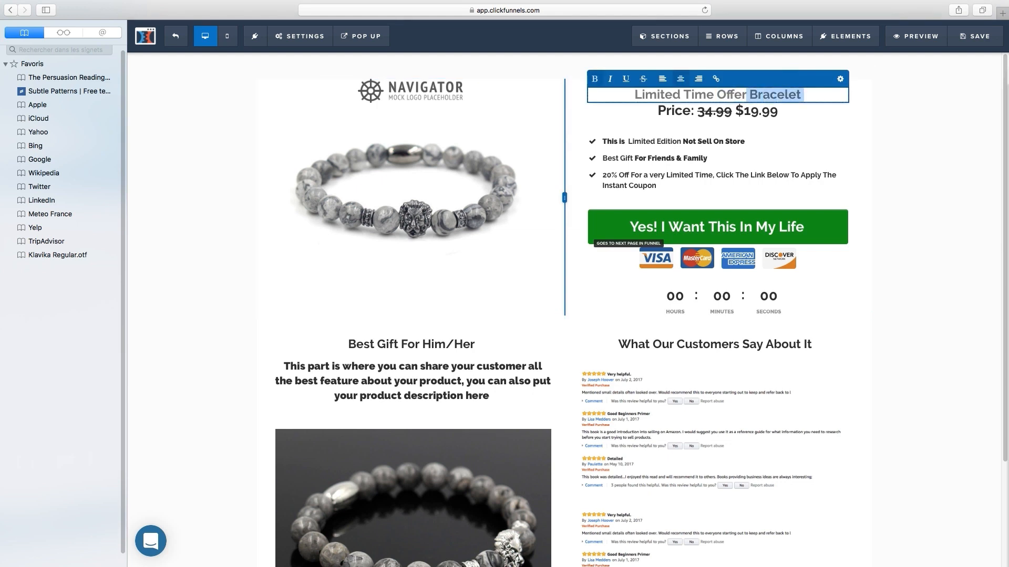
pyautogui.write('n')
pyautogui.press('BackSpace')
pyautogui.write('Mouse Pa')
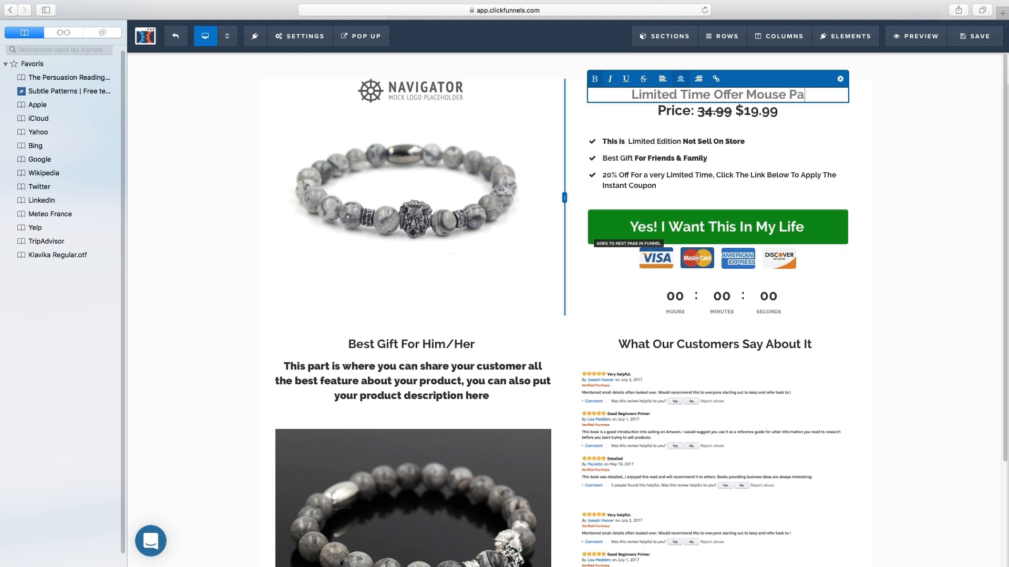
pyautogui.write('d')
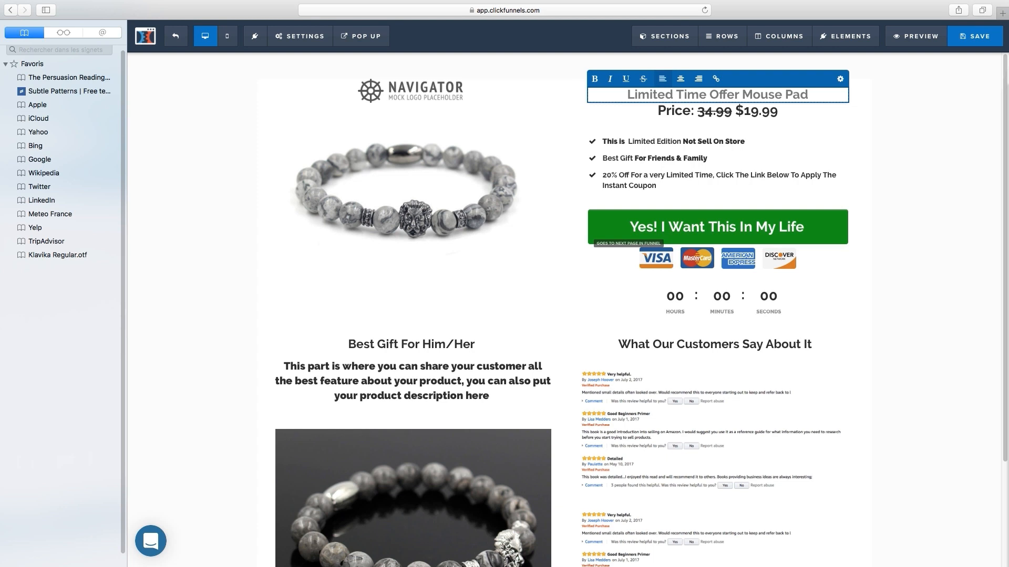
# Step: Save the sales page, return to the funnel steps, and open a new browser tab
pyautogui.click(975, 36)
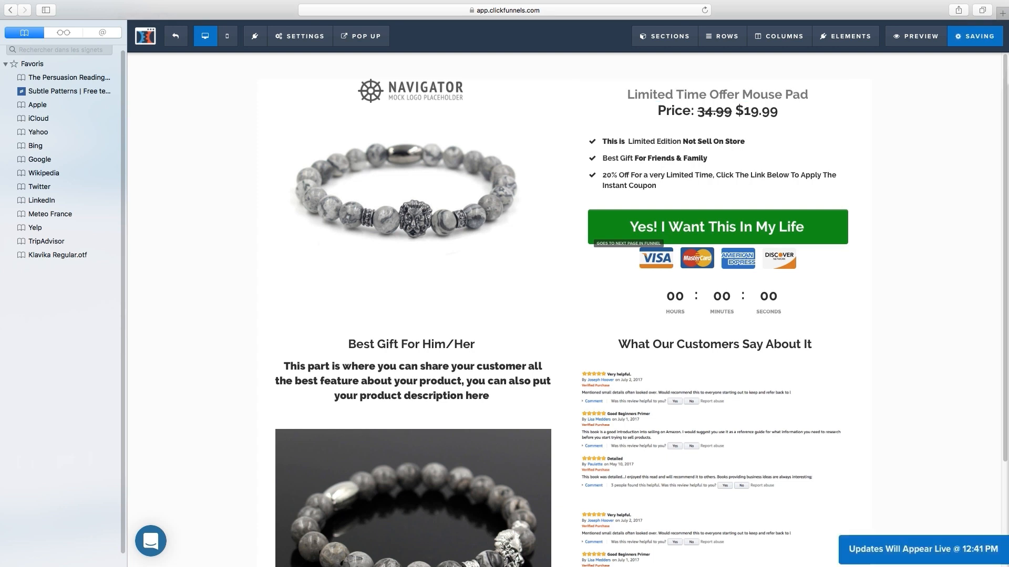
pyautogui.click(176, 36)
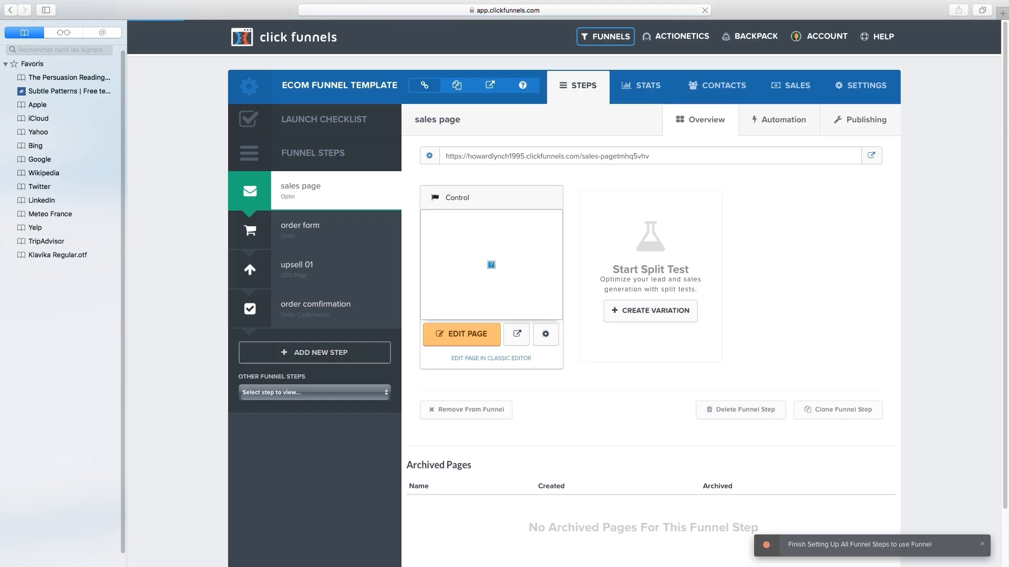
pyautogui.moveTo(651, 156); pyautogui.dragTo(439, 156)
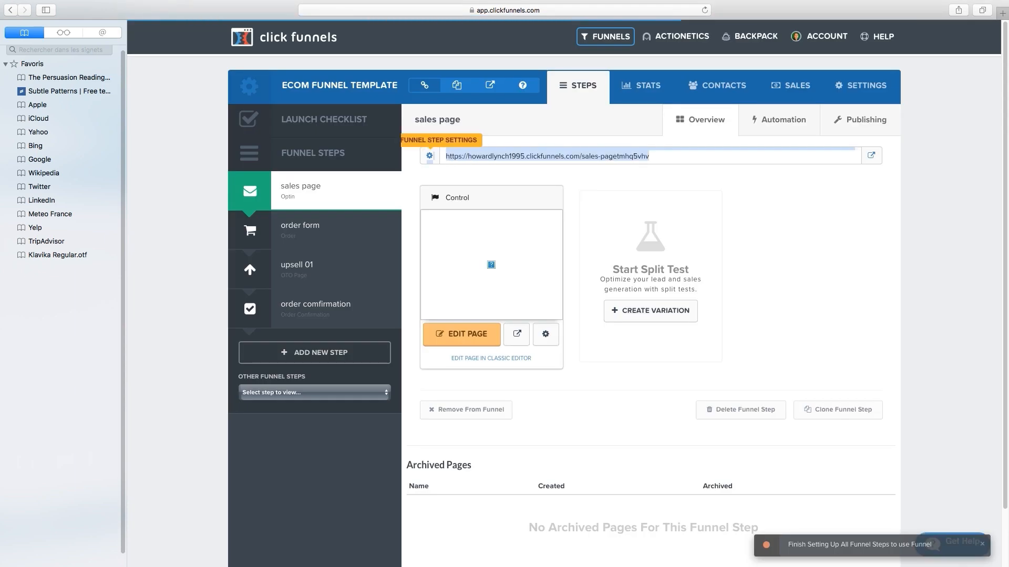
pyautogui.click(431, 169)
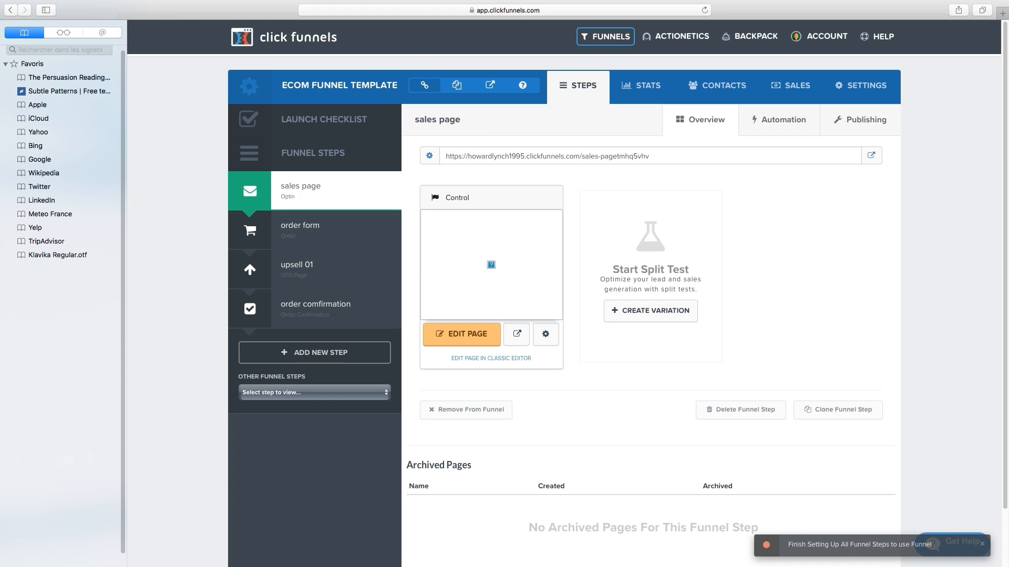
pyautogui.moveTo(504, 0)
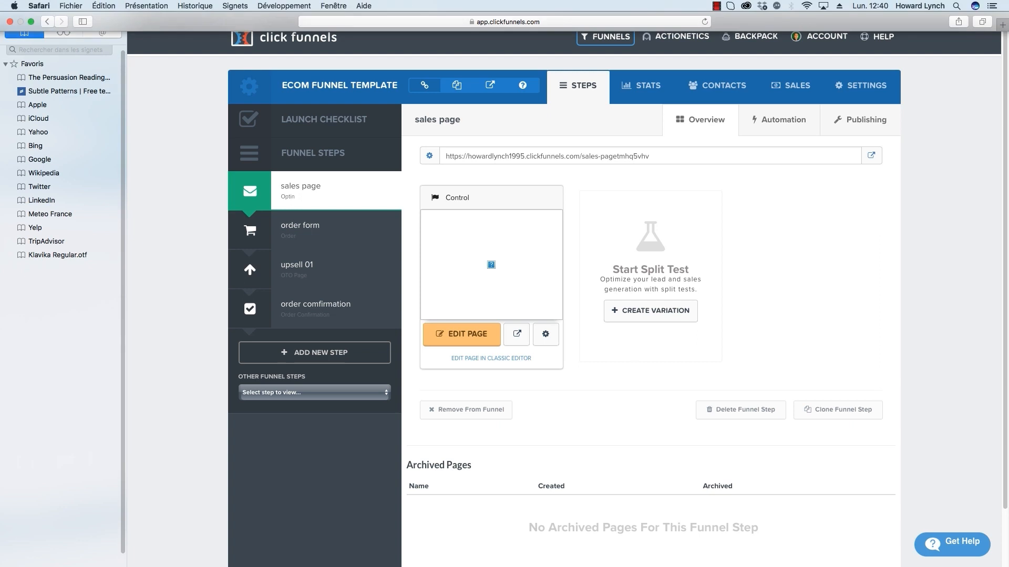
pyautogui.click(717, 6)
pyautogui.click(749, 19)
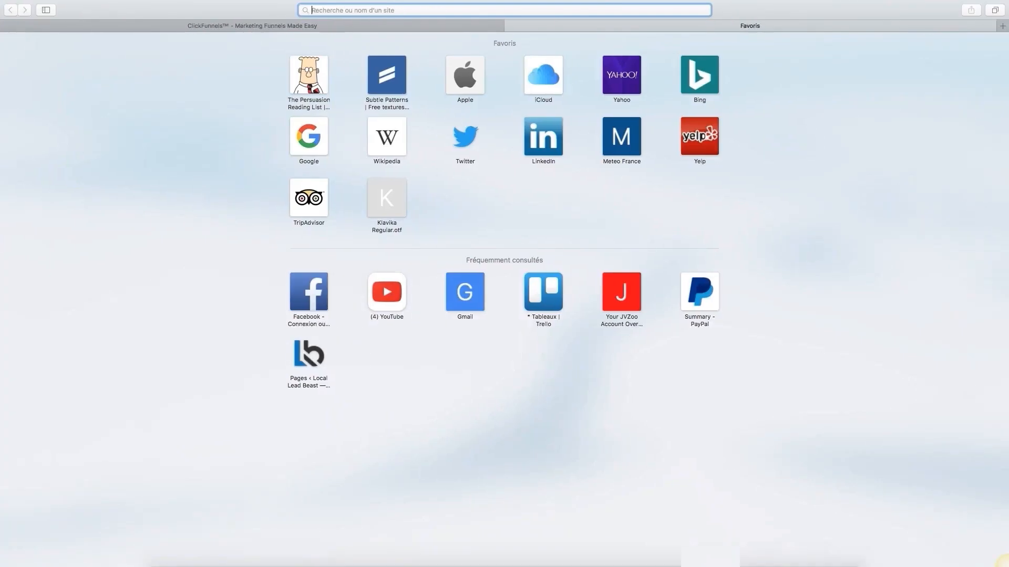
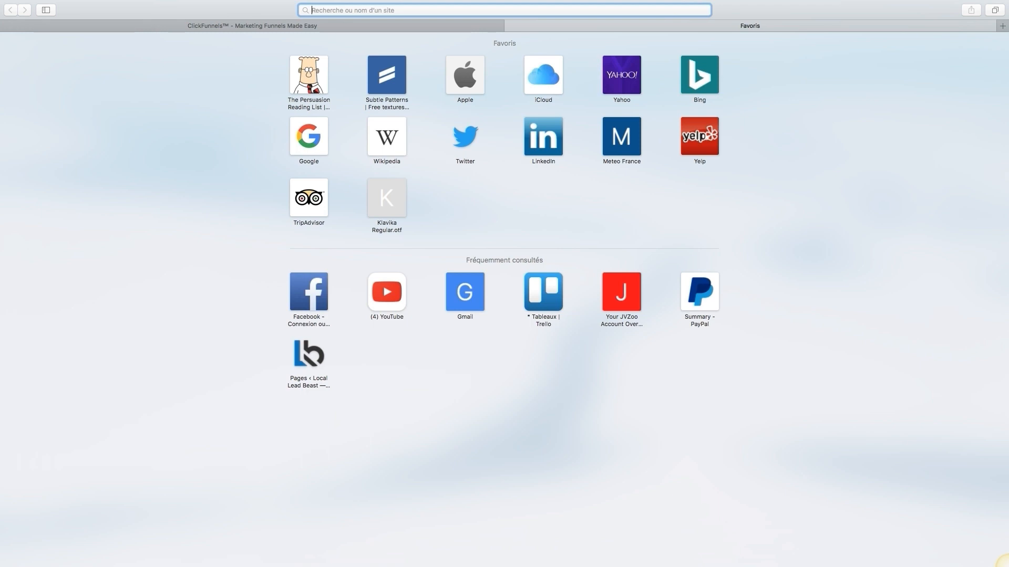
# Step: Load nicktsai.com/funnel01/ in Safari to queue another Ecom Funnel Template clone
pyautogui.write('nicktsai')
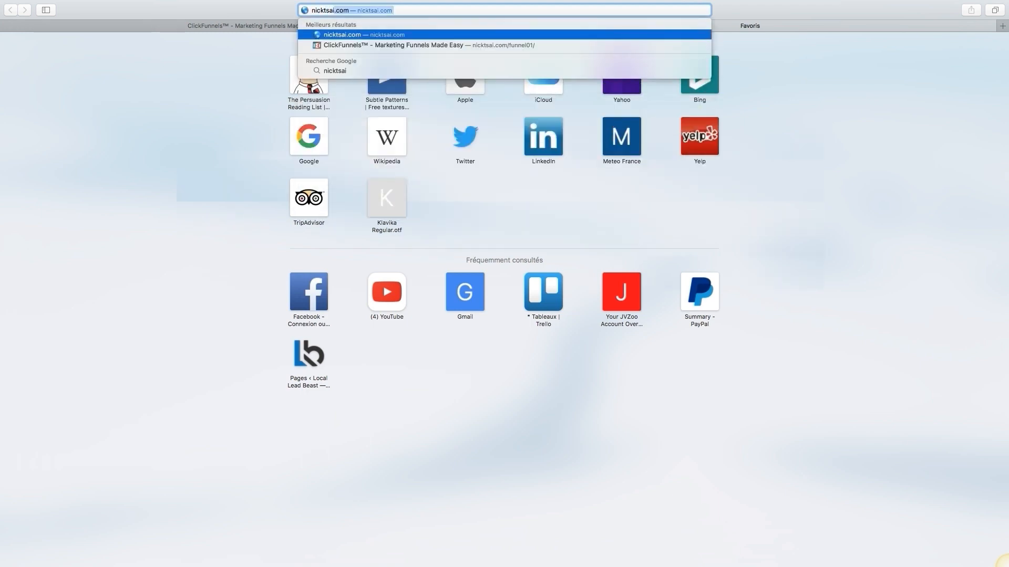
pyautogui.press('BackSpace')
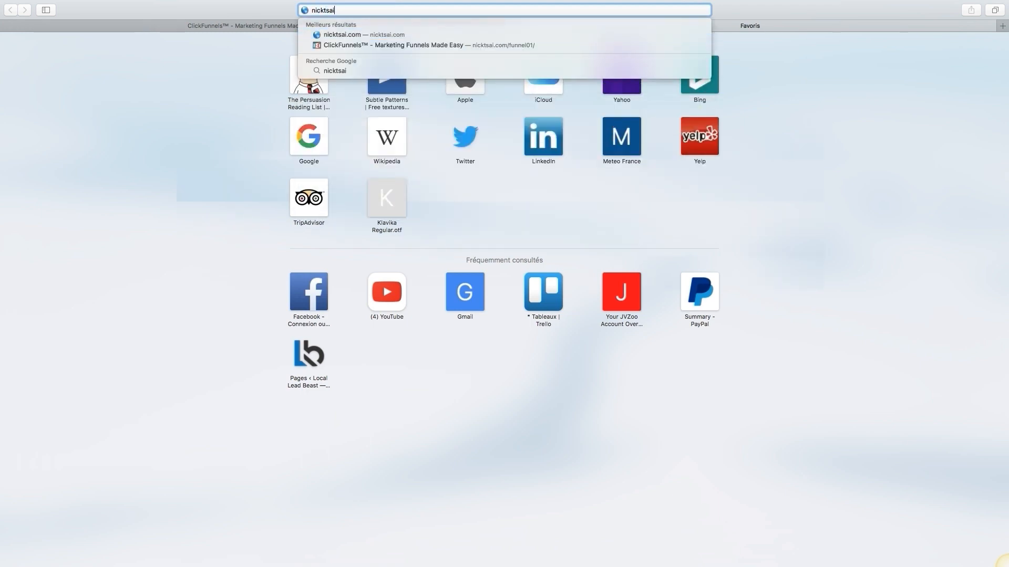
pyautogui.write('.com')
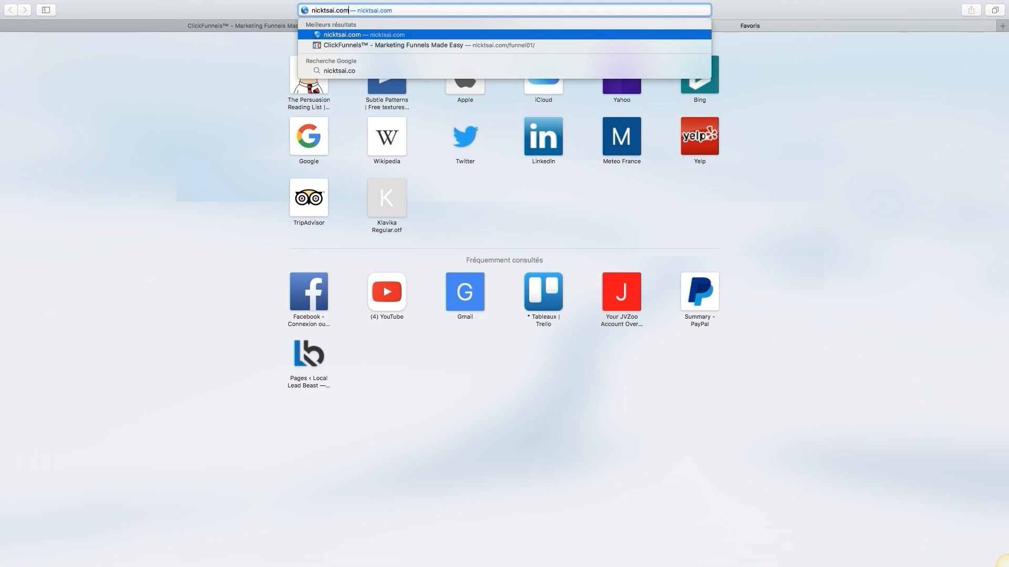
pyautogui.write('/funnel0')
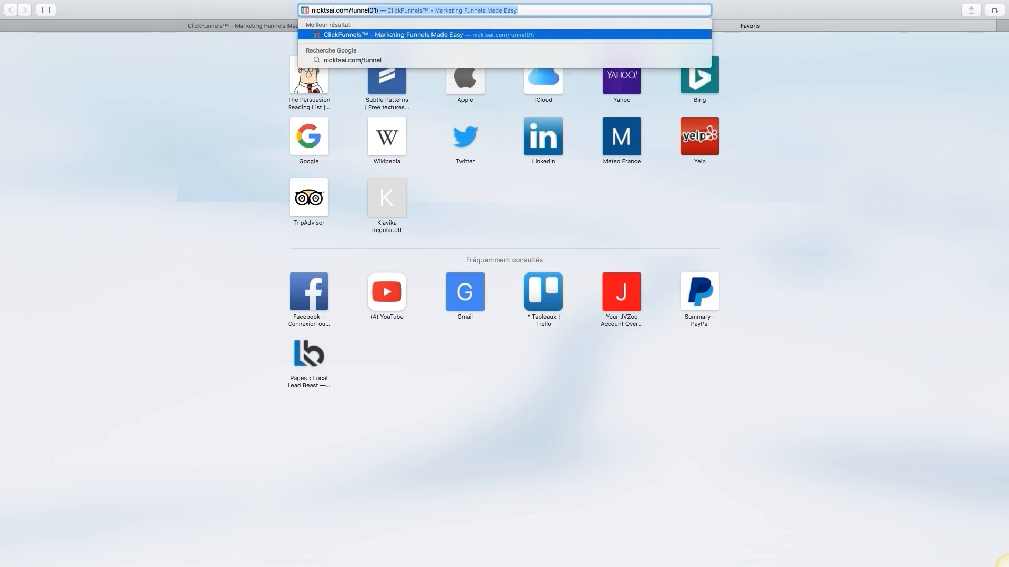
pyautogui.write('1/')
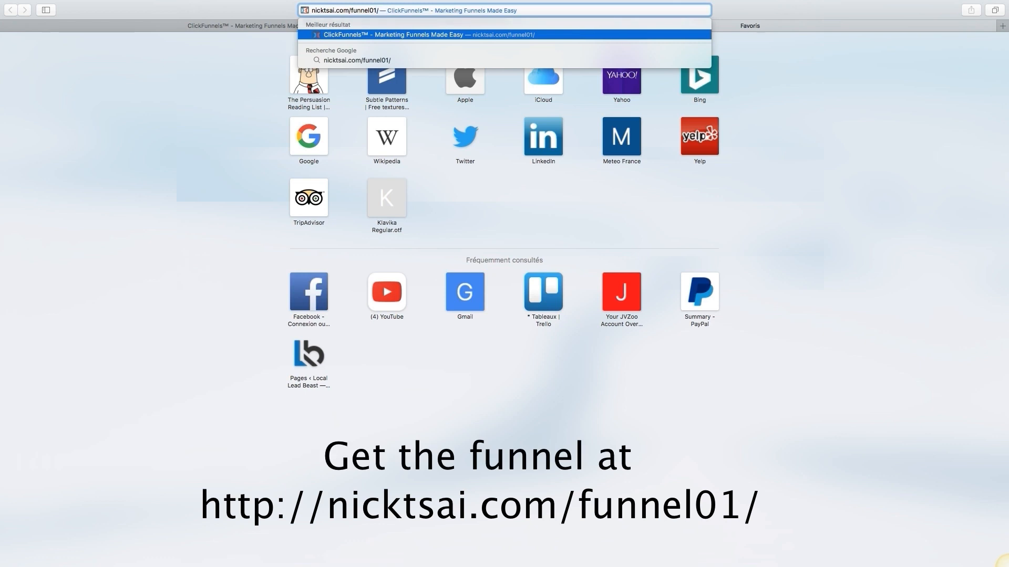
pyautogui.press('Return')
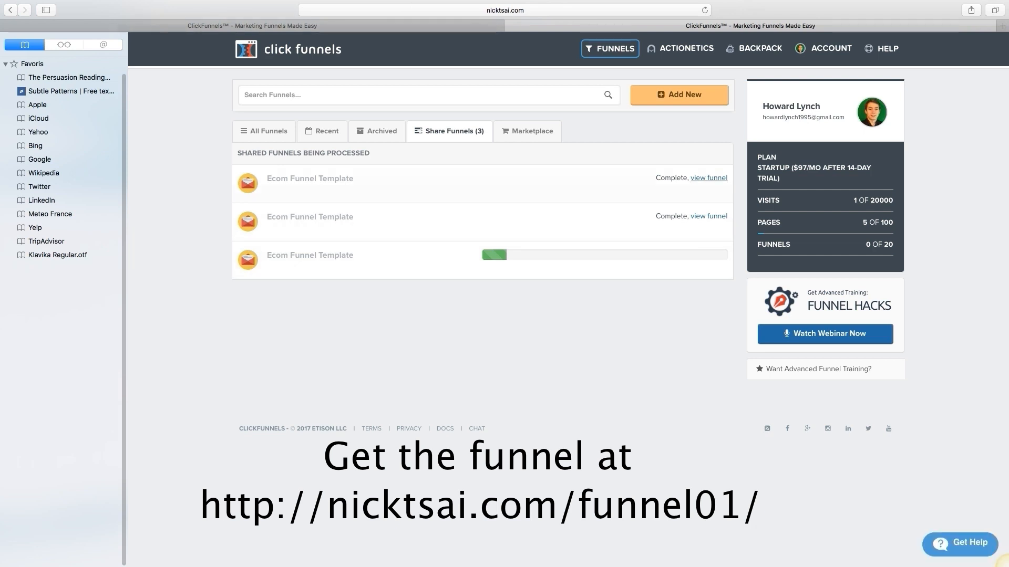
# Step: View the cloned Ecom Funnel Template, hide the Safari sidebar, and open its sales page in the editor
pyautogui.click(709, 178)
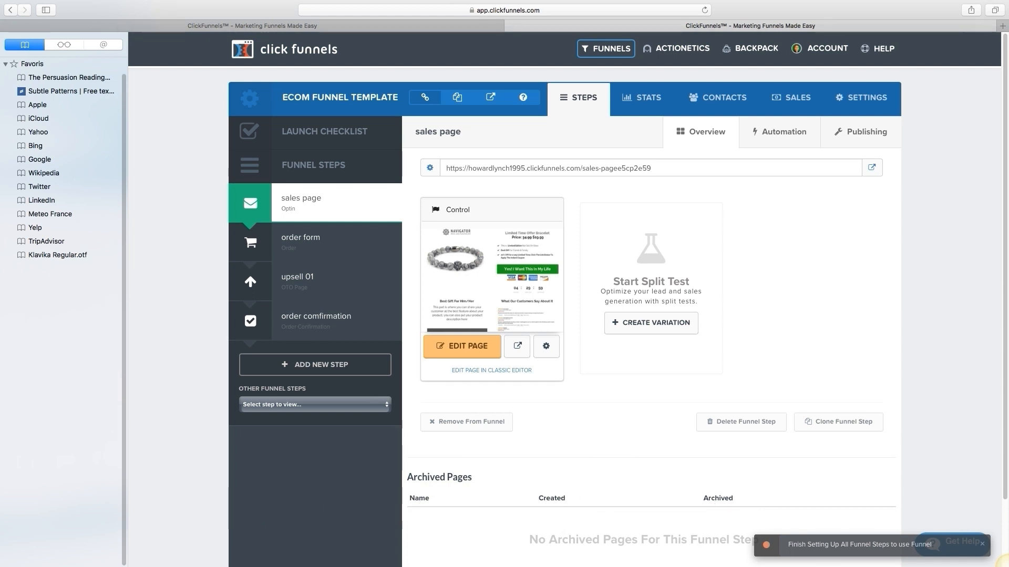
pyautogui.moveTo(129, 315); pyautogui.dragTo(126, 315)
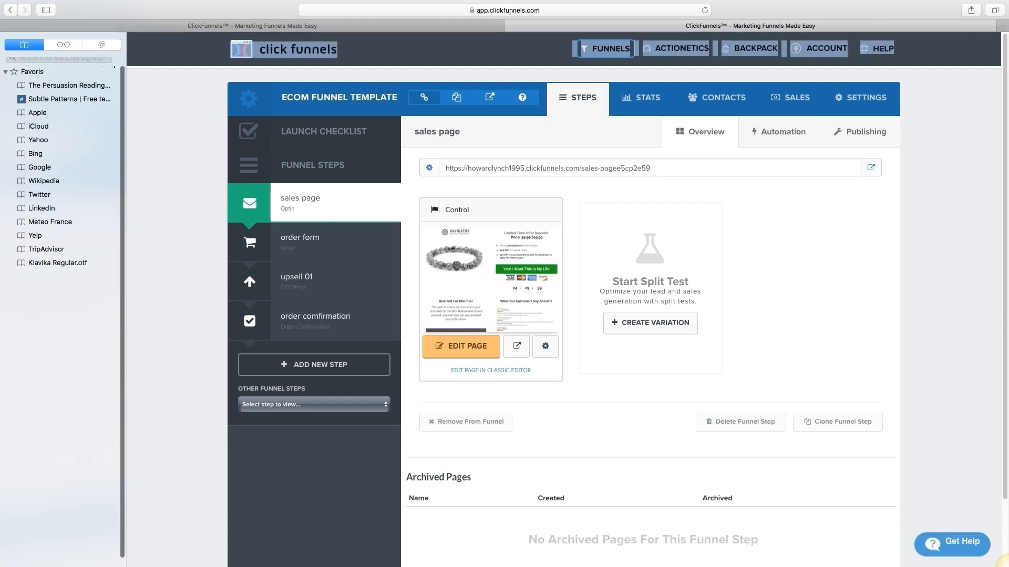
pyautogui.press('shift+super+l')
pyautogui.click(105, 105)
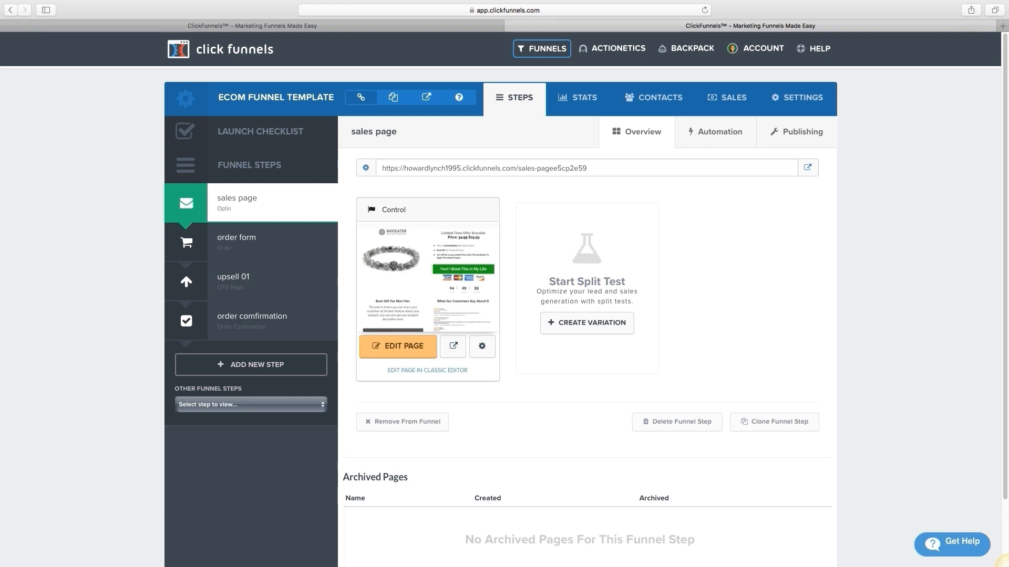
pyautogui.moveTo(620, 169); pyautogui.dragTo(366, 168)
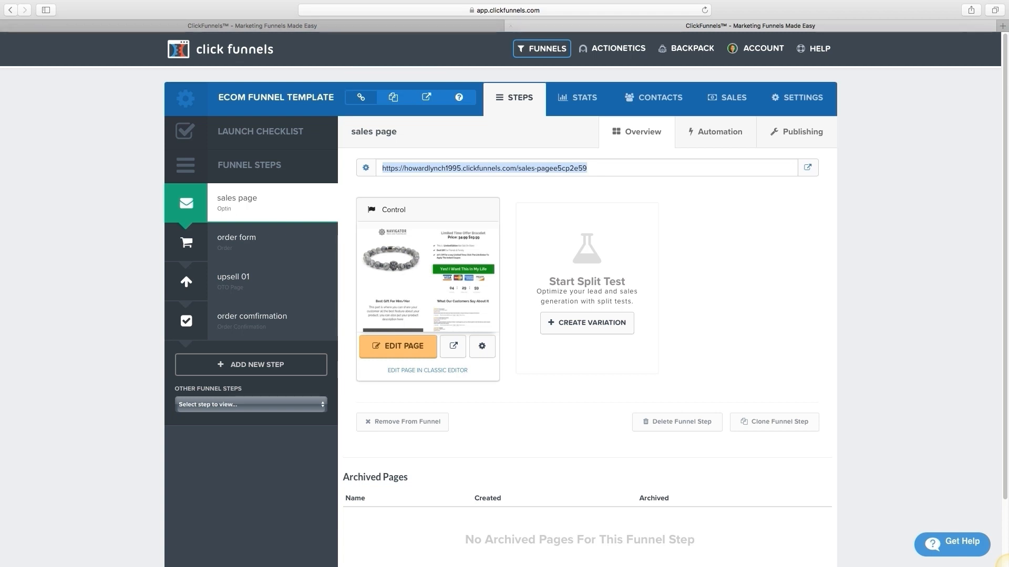
pyautogui.click(398, 347)
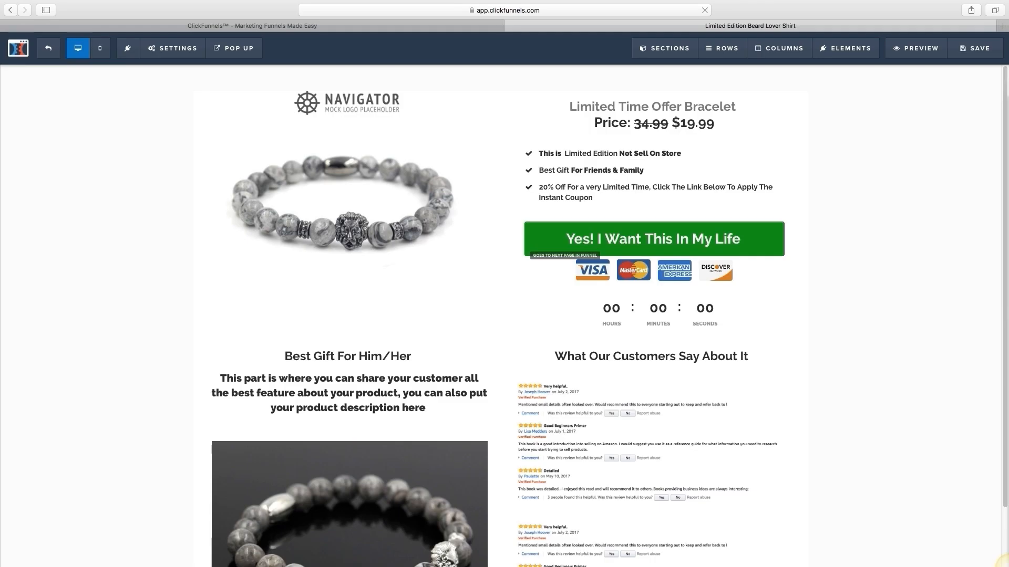
pyautogui.scroll(-3, 500, 252)
pyautogui.scroll(3, 500, 252)
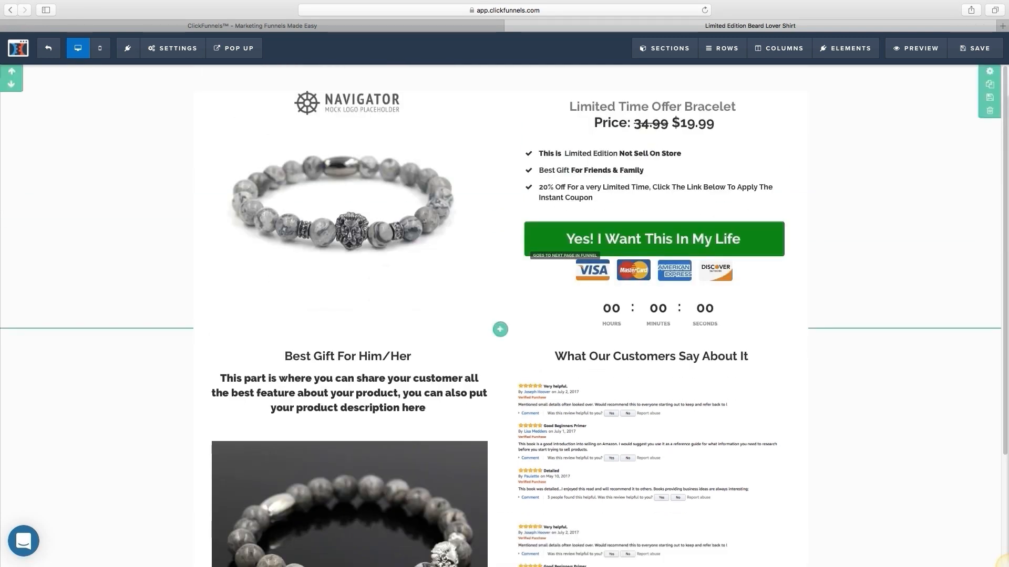
pyautogui.scroll(-3, 500, 367)
pyautogui.scroll(3, 500, 368)
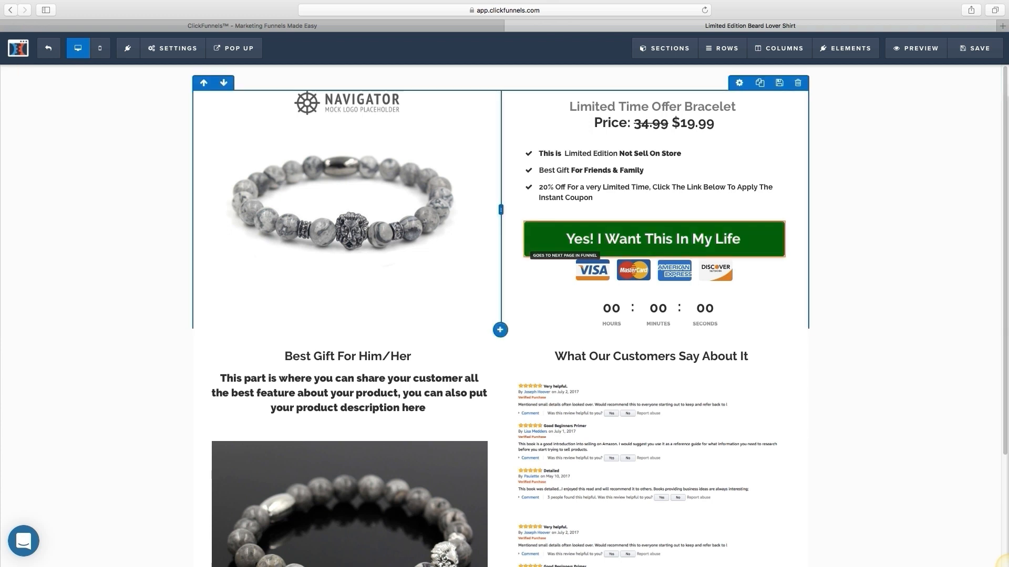
pyautogui.scroll(-3, 504, 315)
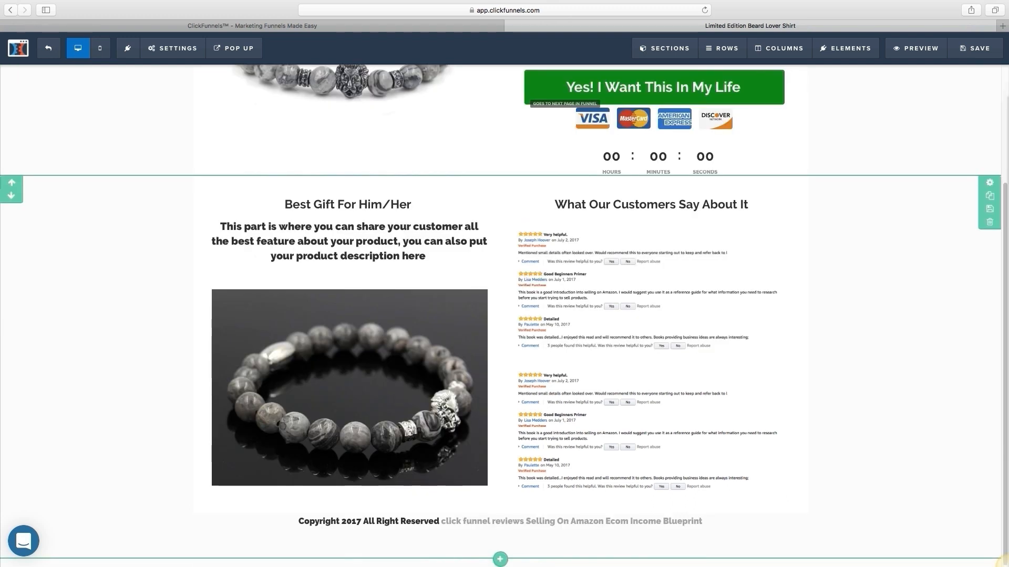
pyautogui.scroll(3, 505, 315)
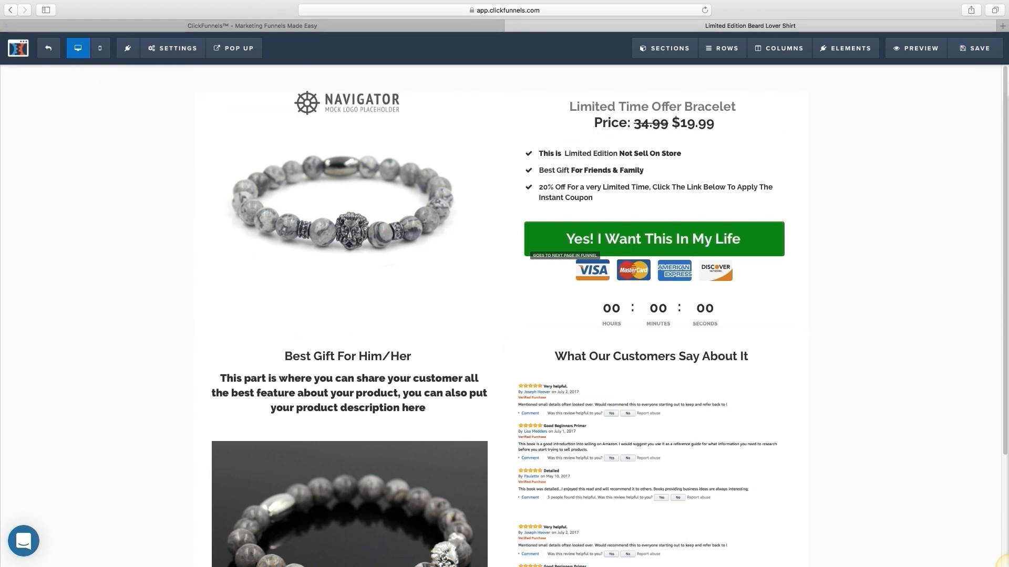
pyautogui.scroll(-3, 504, 316)
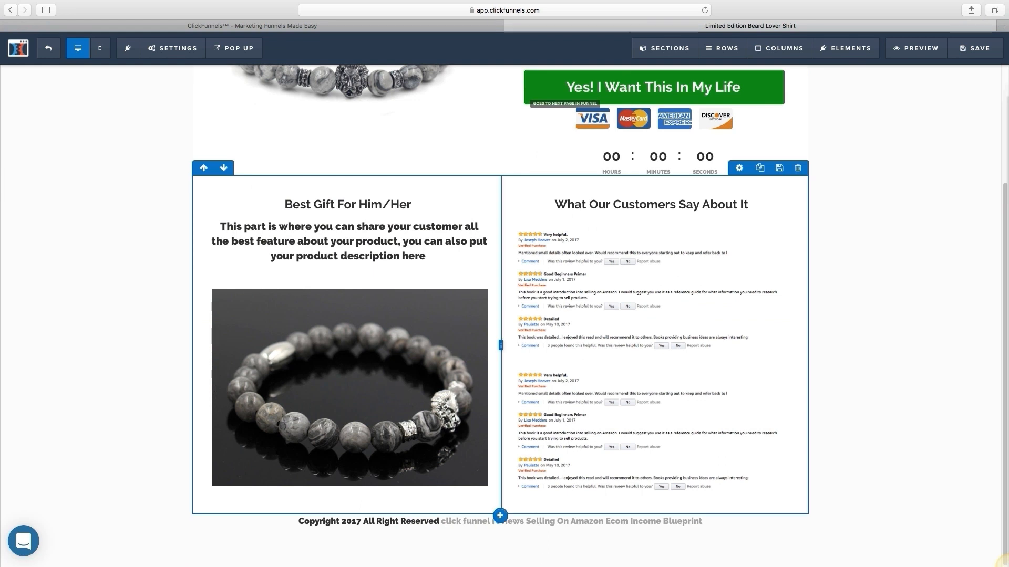
pyautogui.scroll(1, 504, 316)
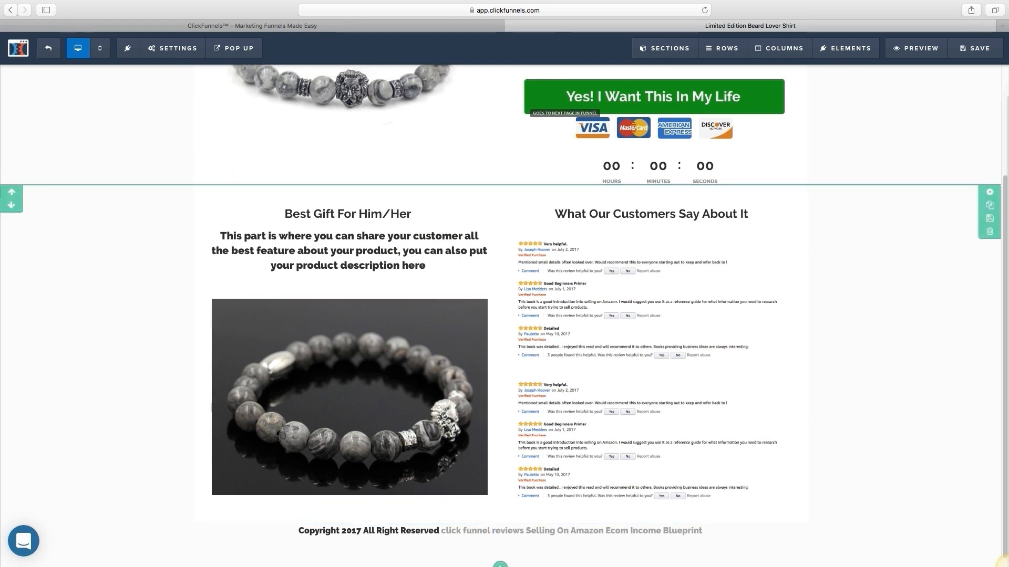
pyautogui.scroll(3, 504, 315)
pyautogui.scroll(-3, 504, 315)
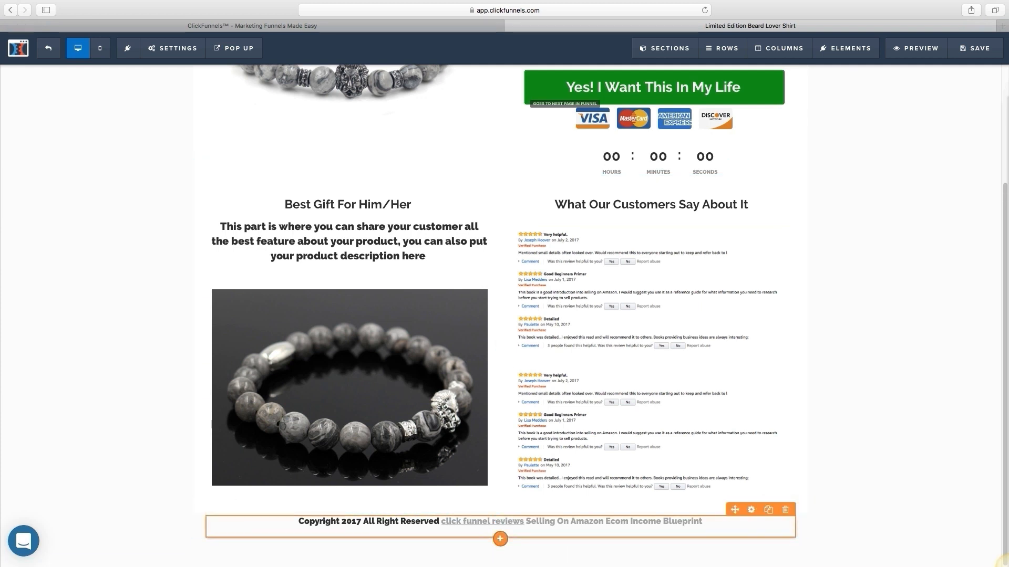
pyautogui.scroll(1, 504, 315)
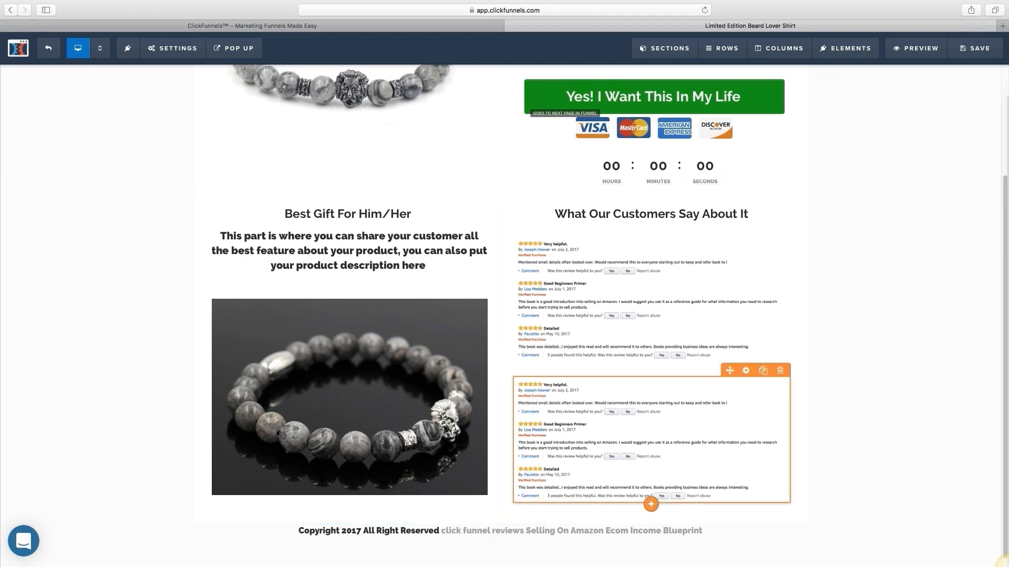
pyautogui.scroll(-1, 504, 315)
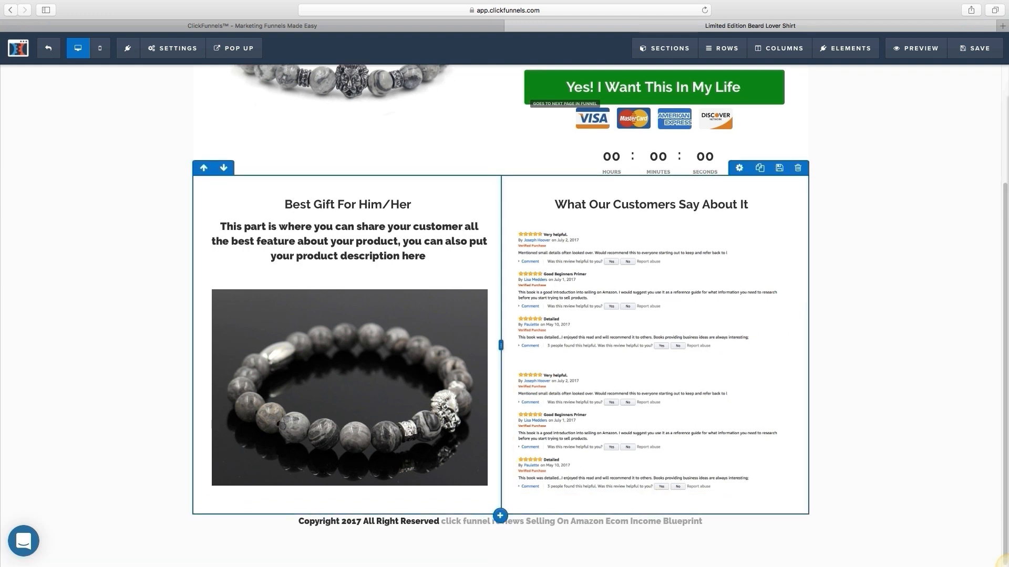
pyautogui.scroll(3, 505, 315)
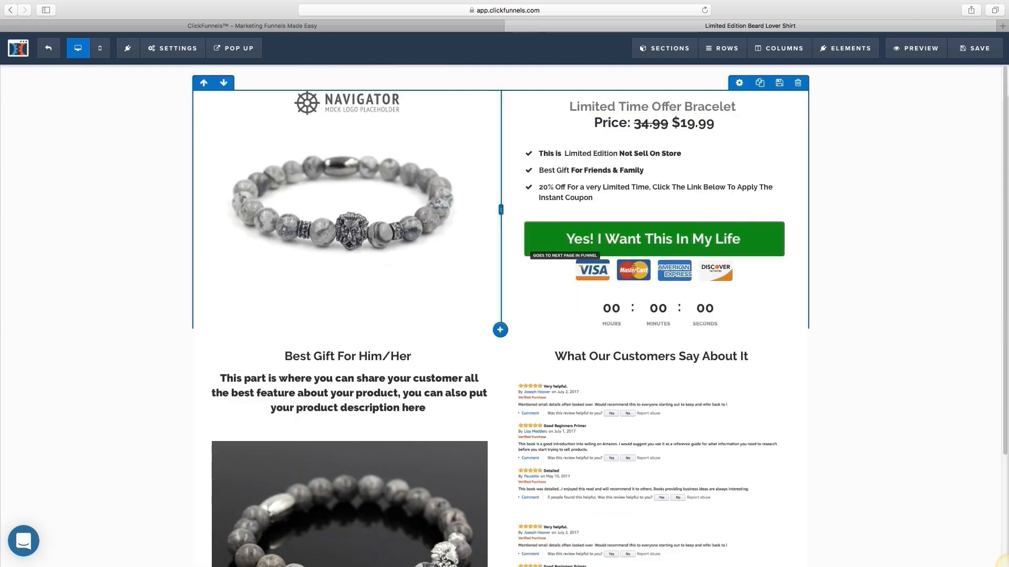
pyautogui.scroll(-3, 504, 315)
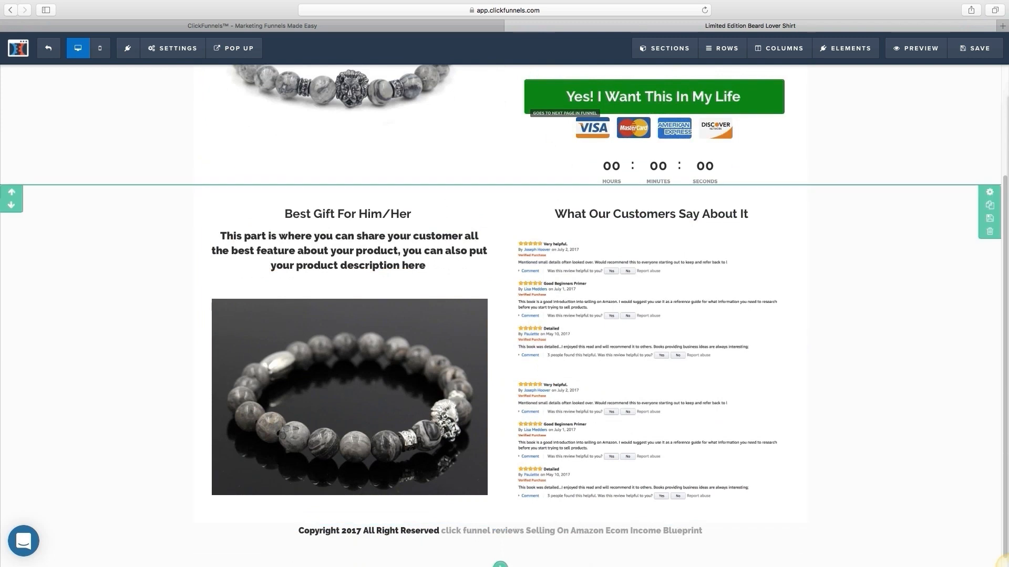
pyautogui.scroll(3, 504, 315)
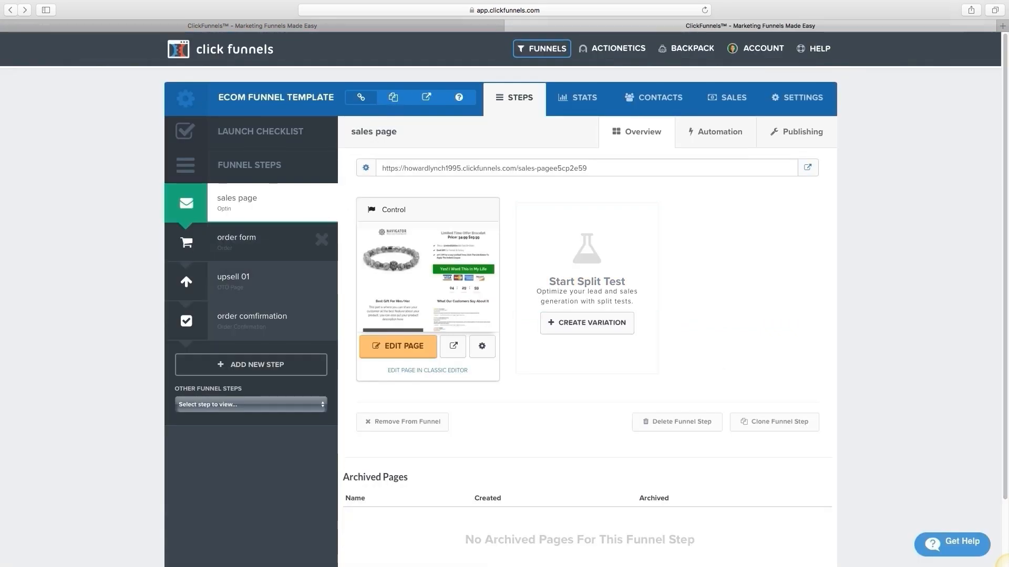
# Step: Open the 'order form' funnel step in the page editor
pyautogui.click(237, 238)
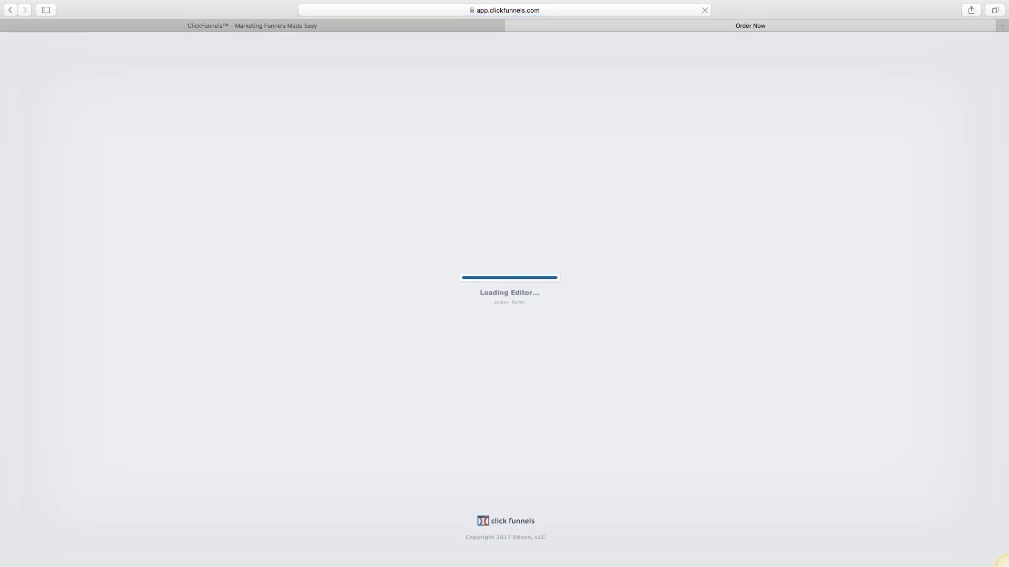
# Step: Scroll through the order form's coupon headline, shipping form, button and countdown timer
pyautogui.scroll(-5, 1001, 561)
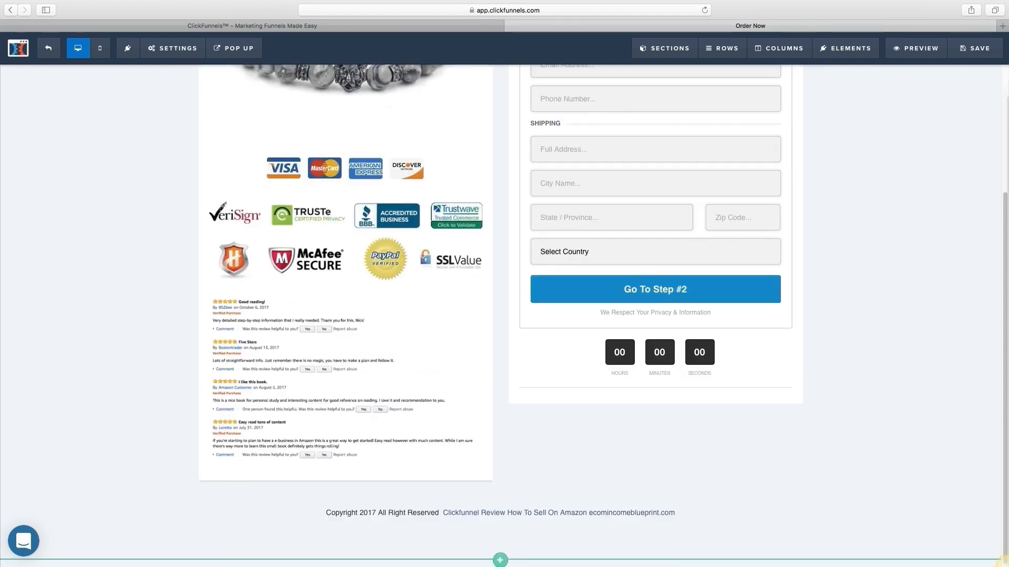
pyautogui.scroll(3, 501, 315)
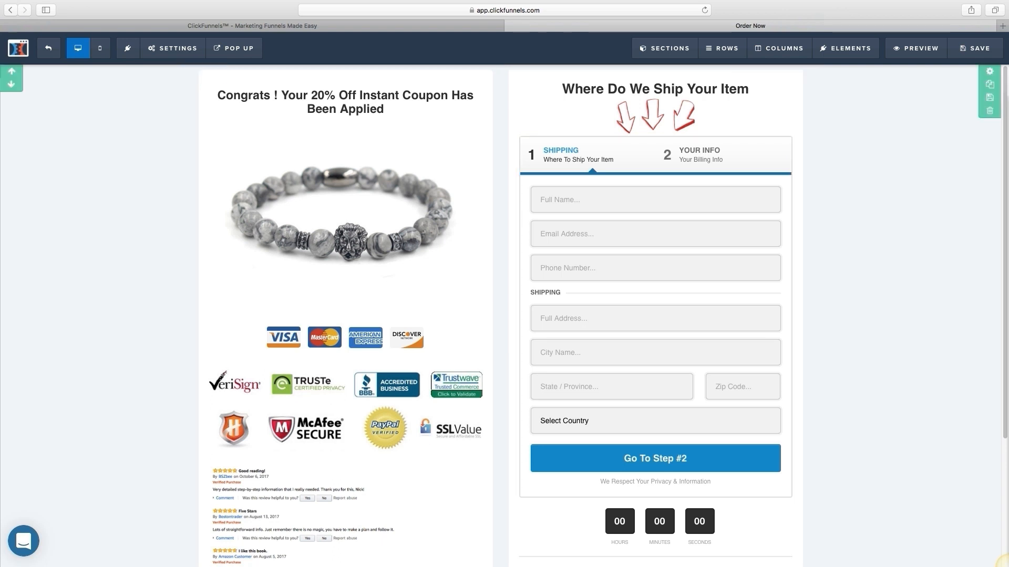
pyautogui.scroll(-3, 501, 315)
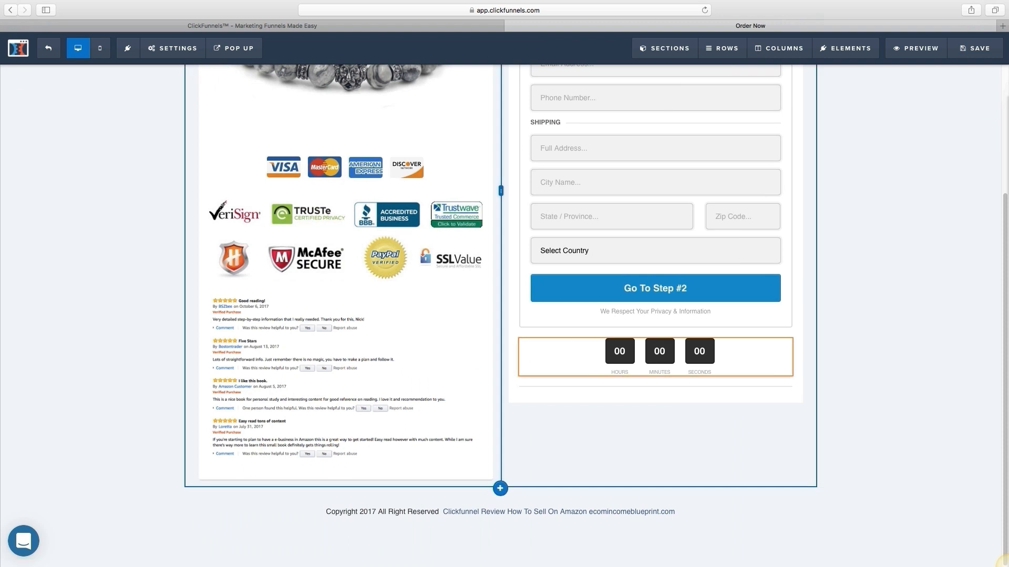
pyautogui.scroll(3, 500, 315)
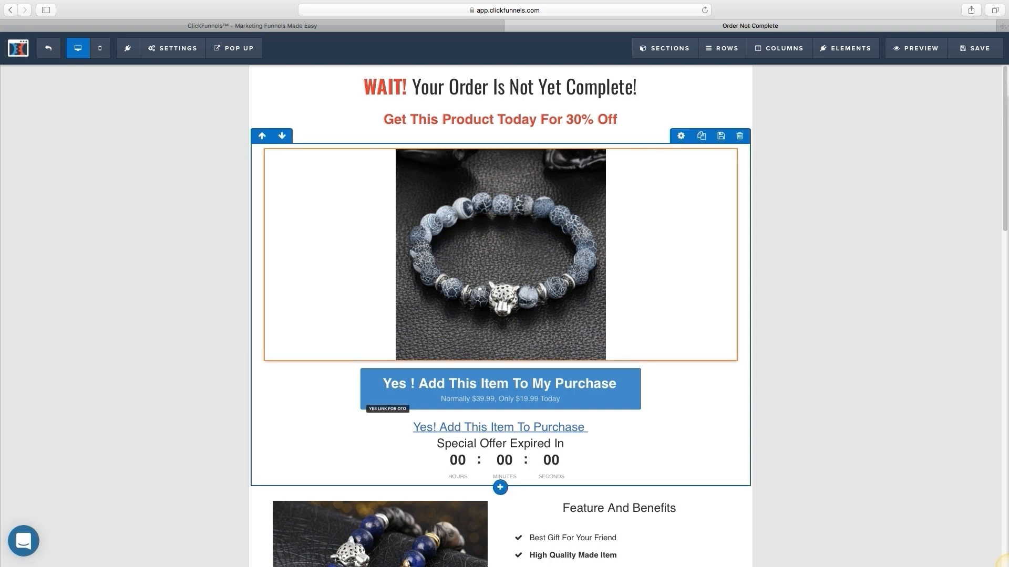
# Step: Scroll through the upsell page, then go back to the upsell 01 step overview
pyautogui.scroll(-5, 501, 316)
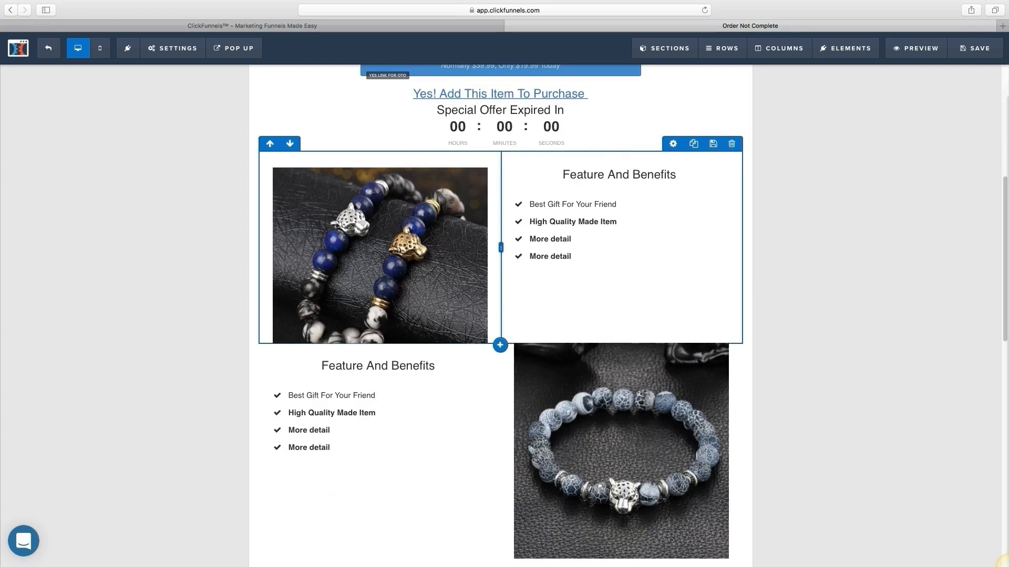
pyautogui.scroll(-10, 500, 315)
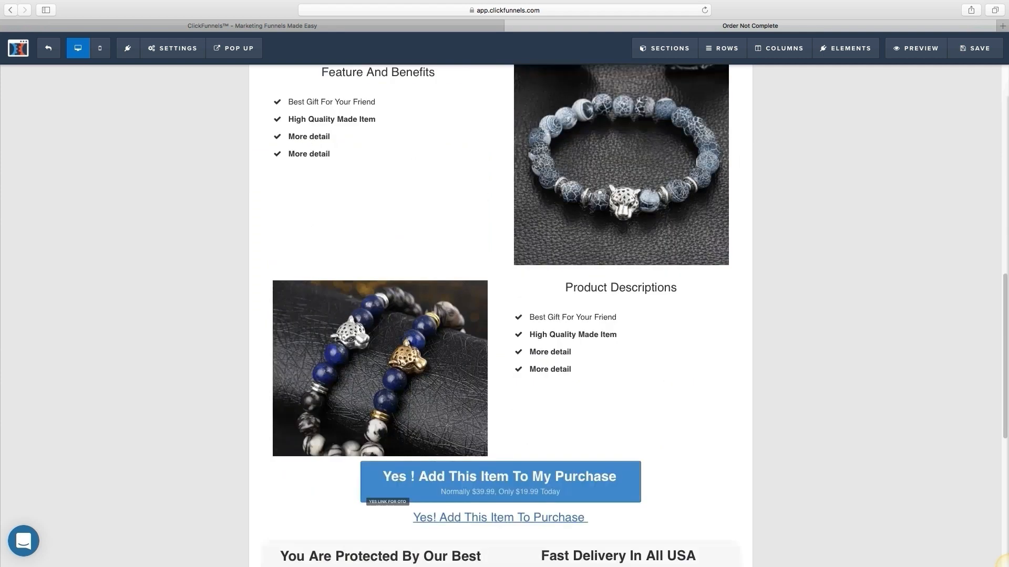
pyautogui.scroll(7, 500, 315)
pyautogui.scroll(11, 500, 315)
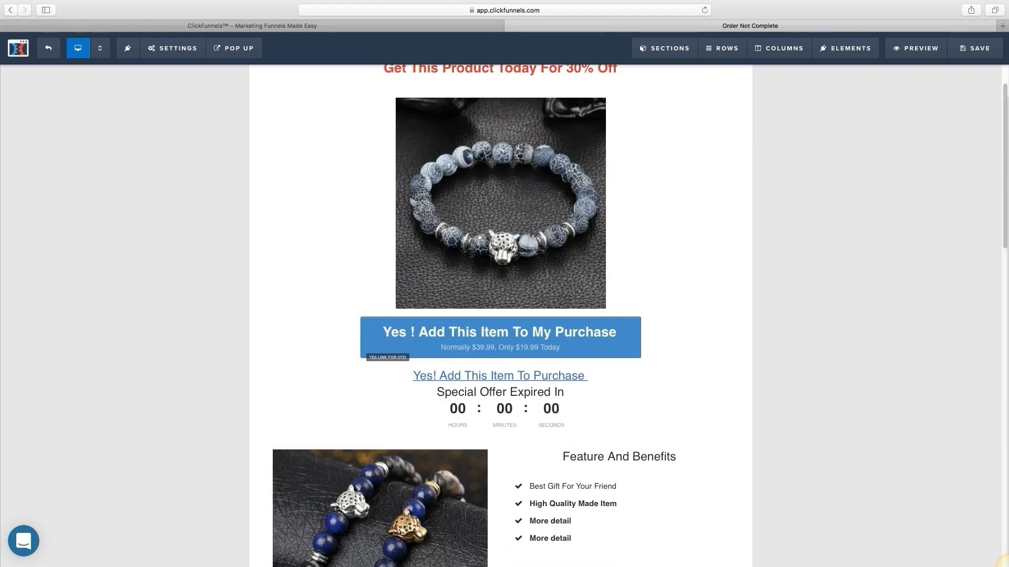
pyautogui.scroll(-7, 500, 315)
pyautogui.scroll(7, 500, 315)
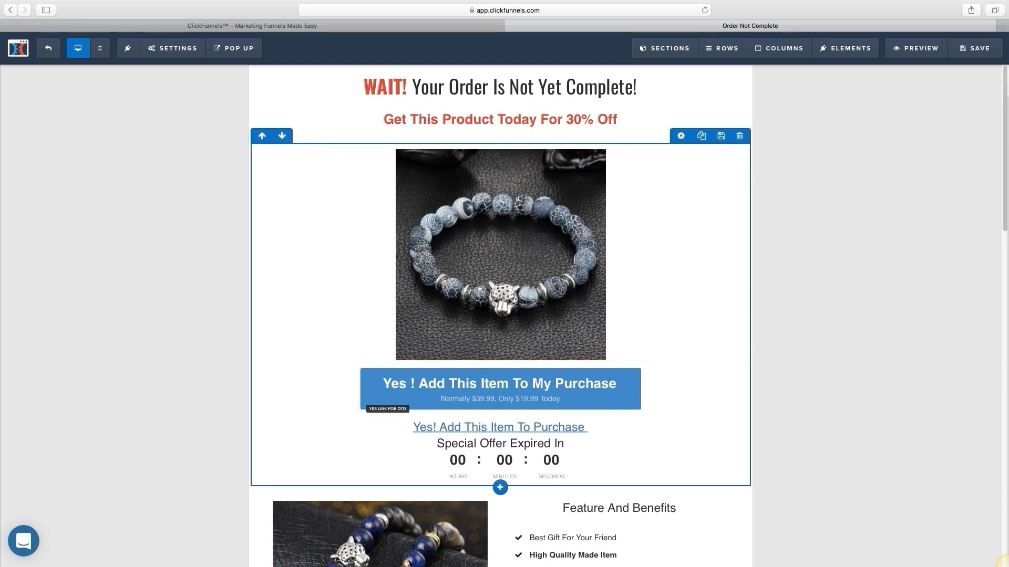
pyautogui.scroll(-20, 500, 315)
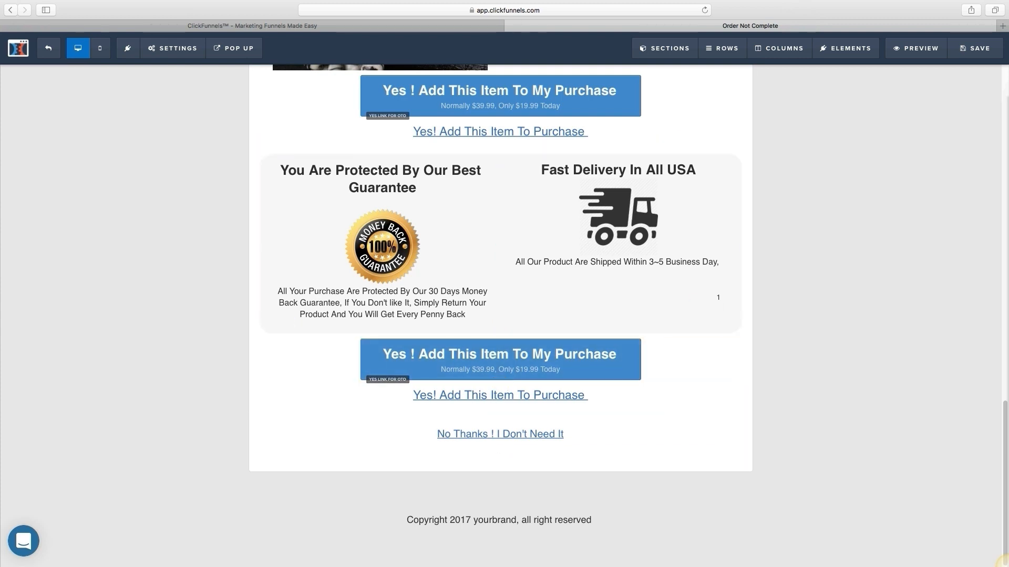
pyautogui.click(10, 10)
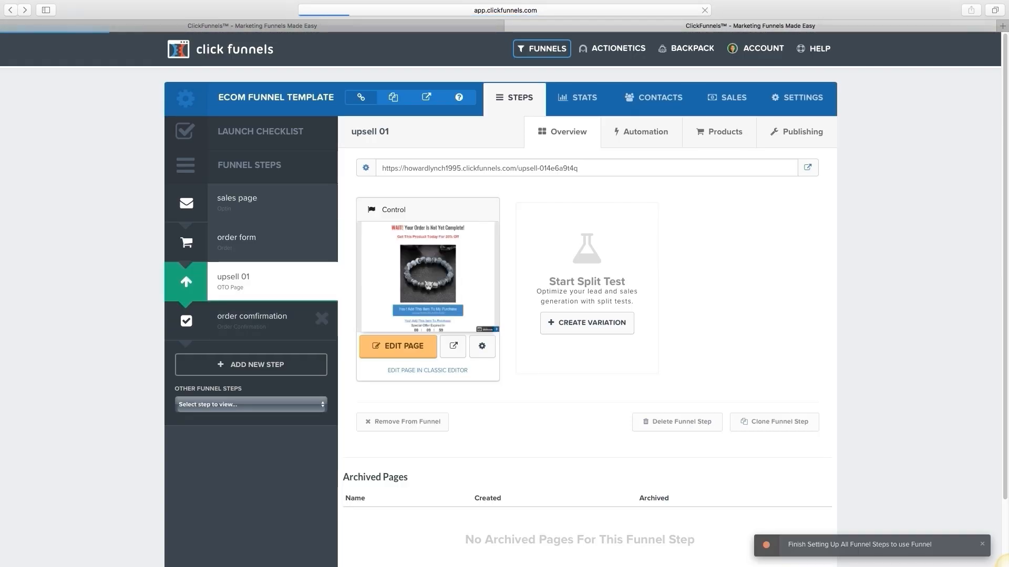
# Step: Open the order confirmation step, scroll through its page, then return to the funnel steps
pyautogui.click(253, 318)
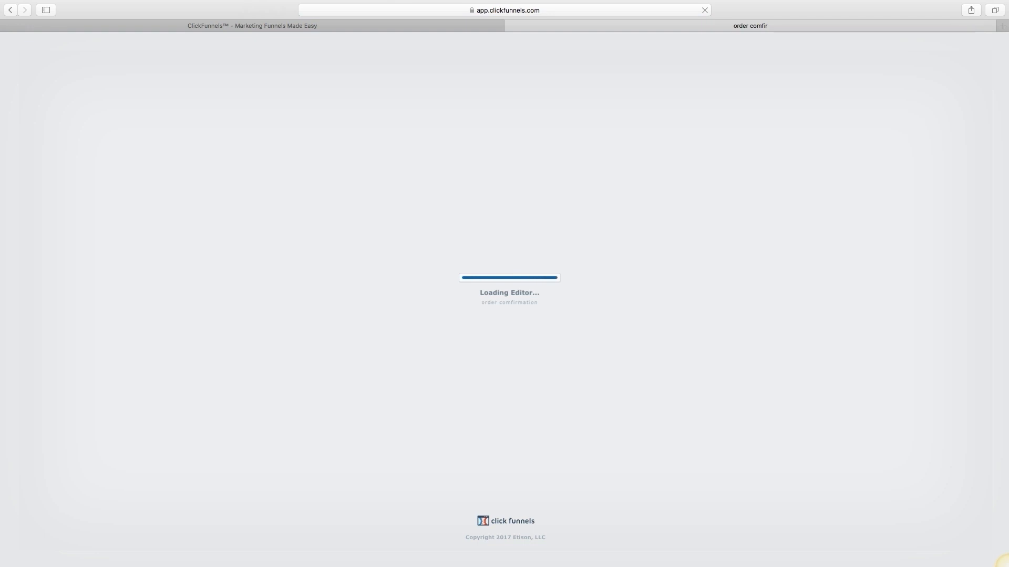
pyautogui.scroll(-3, 501, 342)
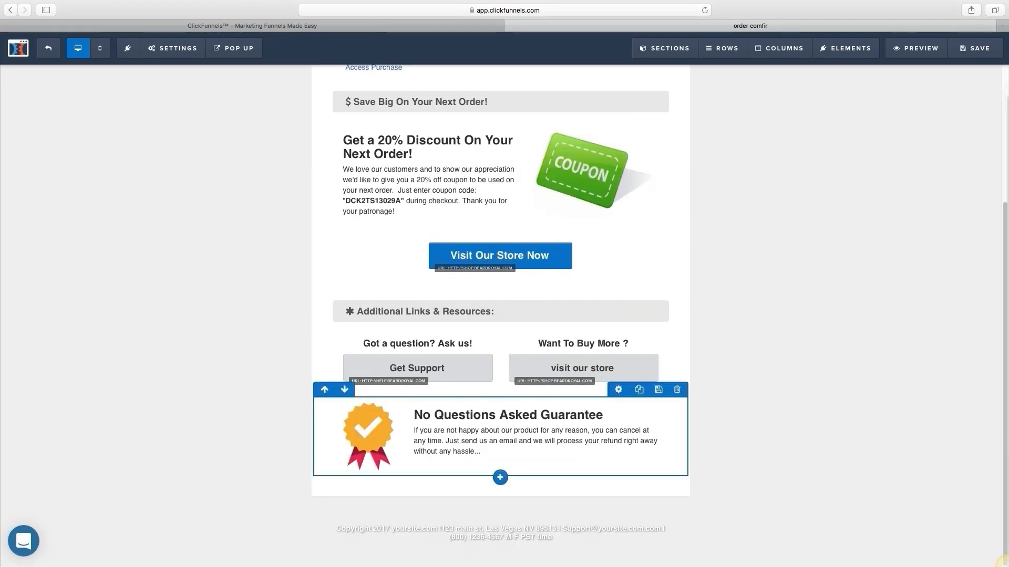
pyautogui.scroll(5, 500, 342)
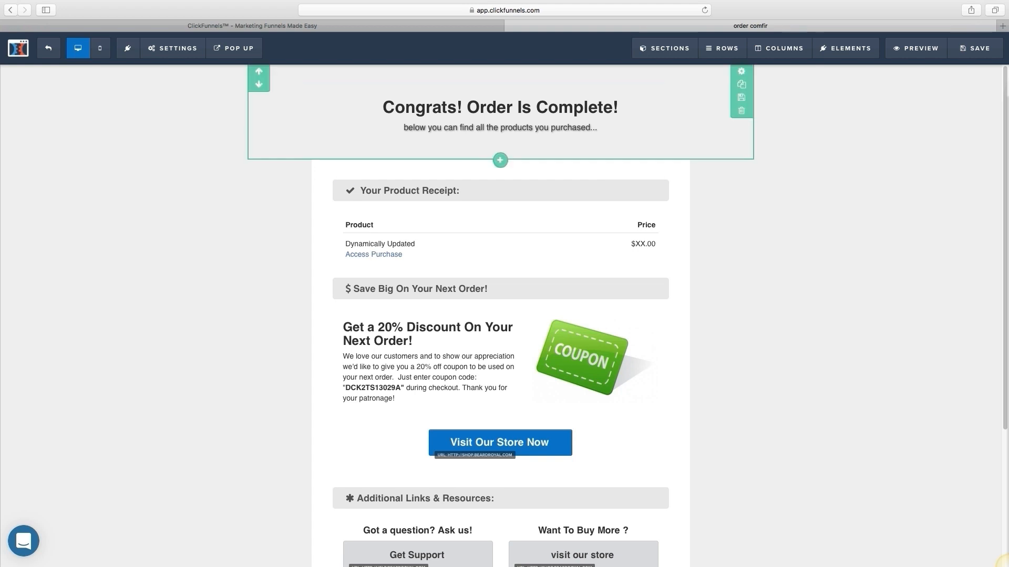
pyautogui.scroll(-3, 500, 131)
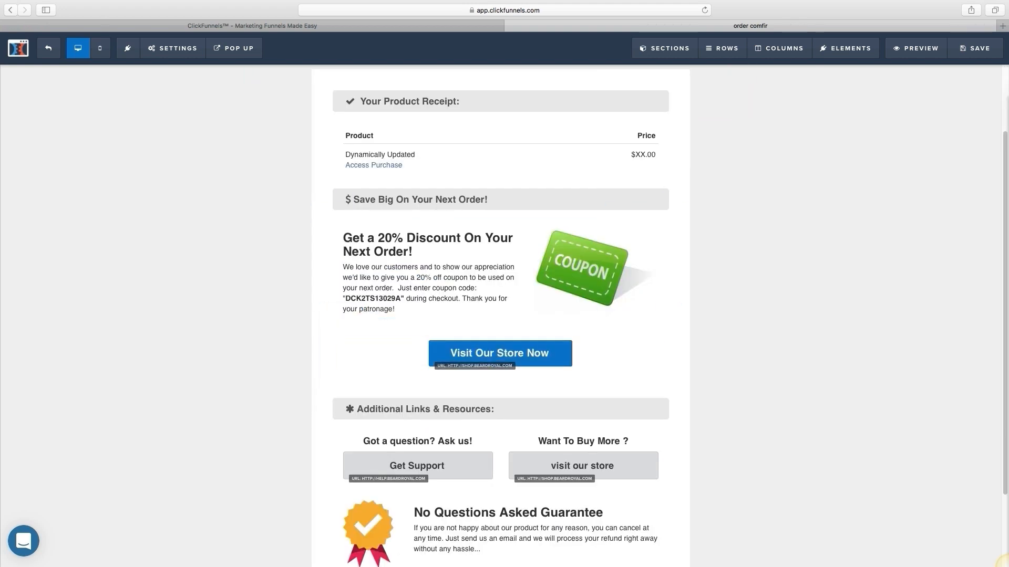
pyautogui.click(11, 10)
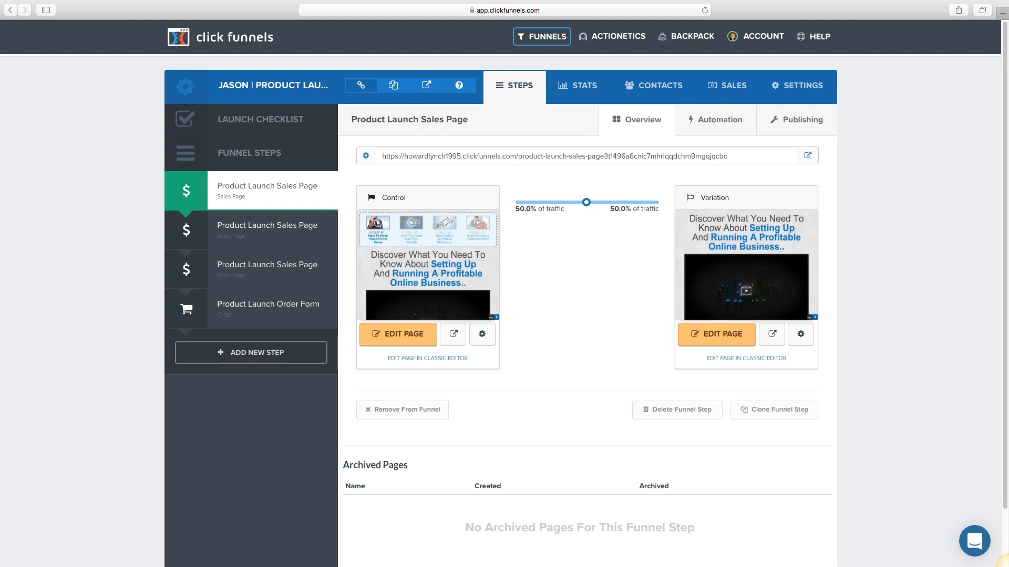
# Step: Copy the Product Launch Sales Page address and load it in a new browser tab
pyautogui.moveTo(381, 156); pyautogui.dragTo(728, 156)
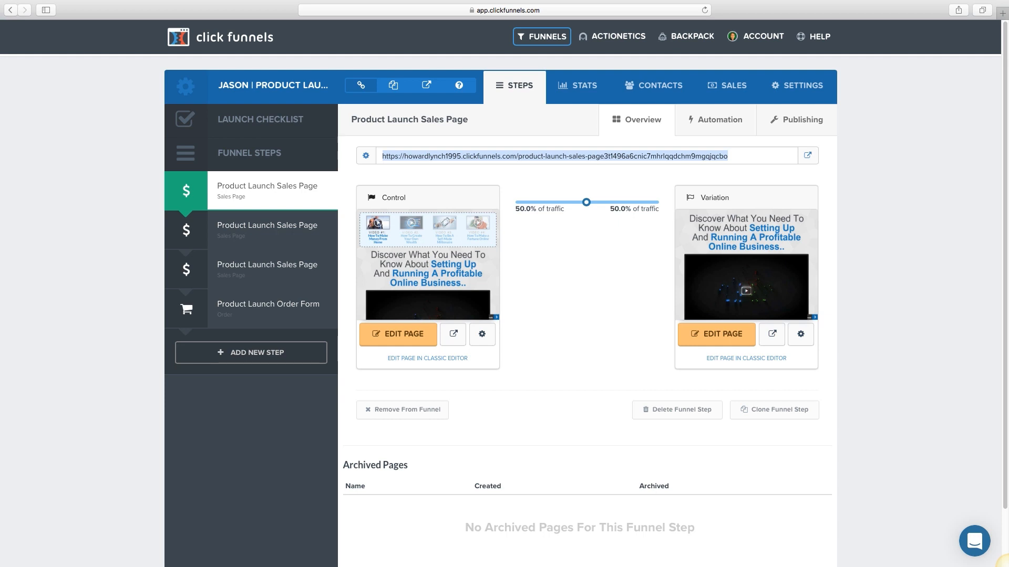
pyautogui.click(1008, 566)
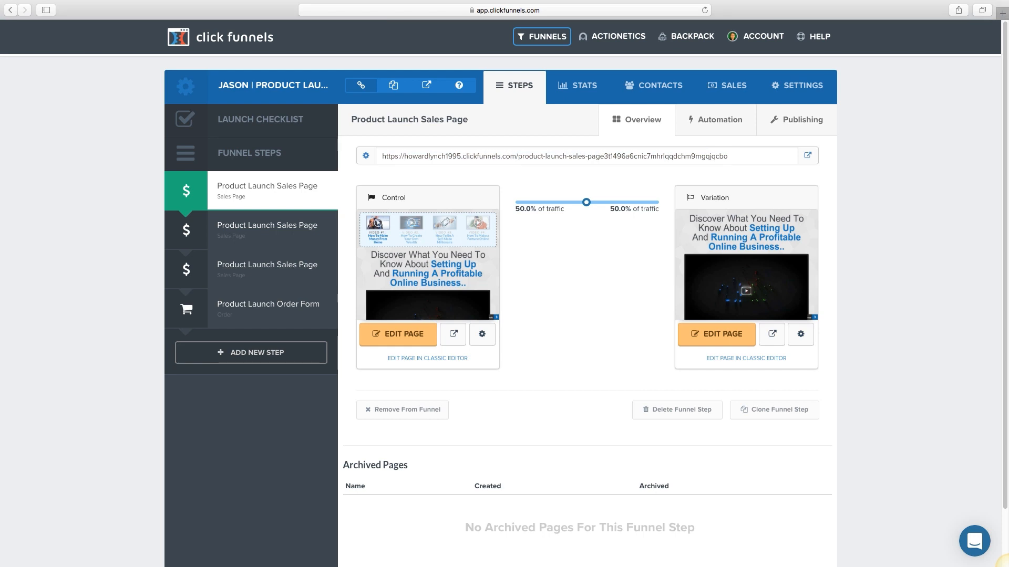
pyautogui.press('super+t')
pyautogui.press('super+v')
pyautogui.press('Return')
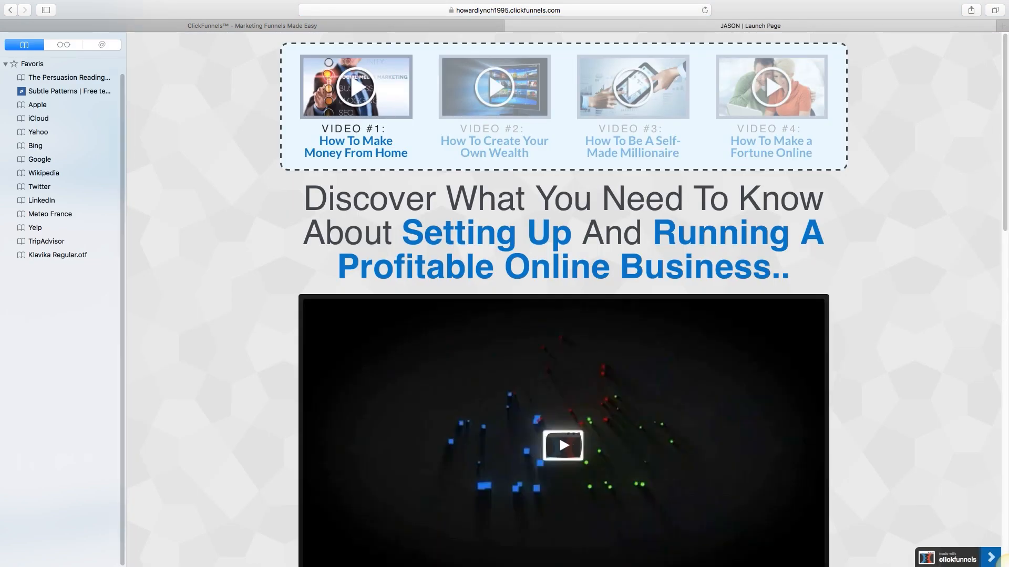
# Step: Hide the bookmarks sidebar and scroll through the live launch page
pyautogui.press('super+shift+l')
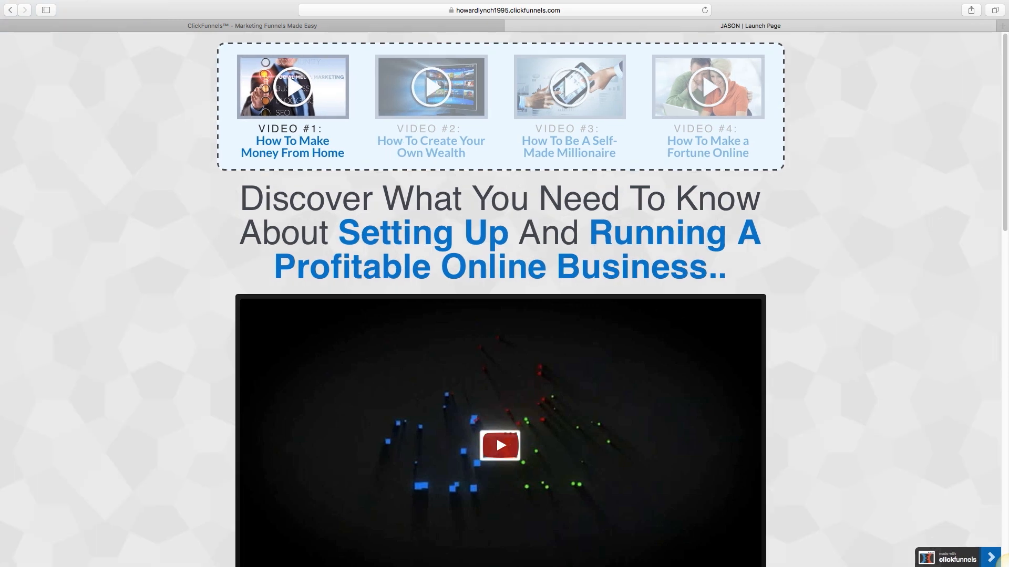
pyautogui.scroll(-3, 500, 368)
pyautogui.scroll(3, 500, 367)
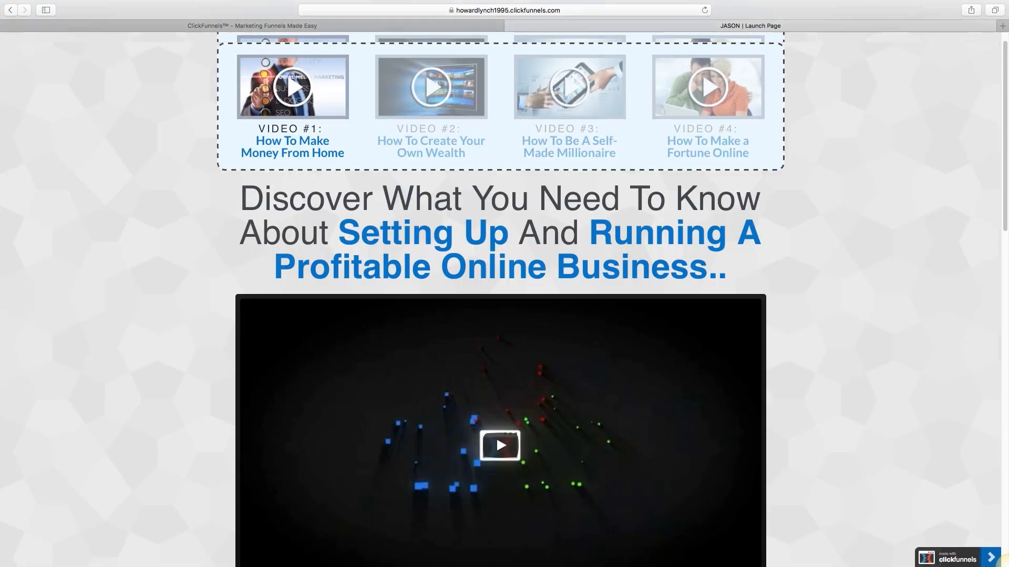
pyautogui.scroll(-6, 500, 368)
pyautogui.scroll(4, 500, 368)
pyautogui.scroll(-4, 496, 330)
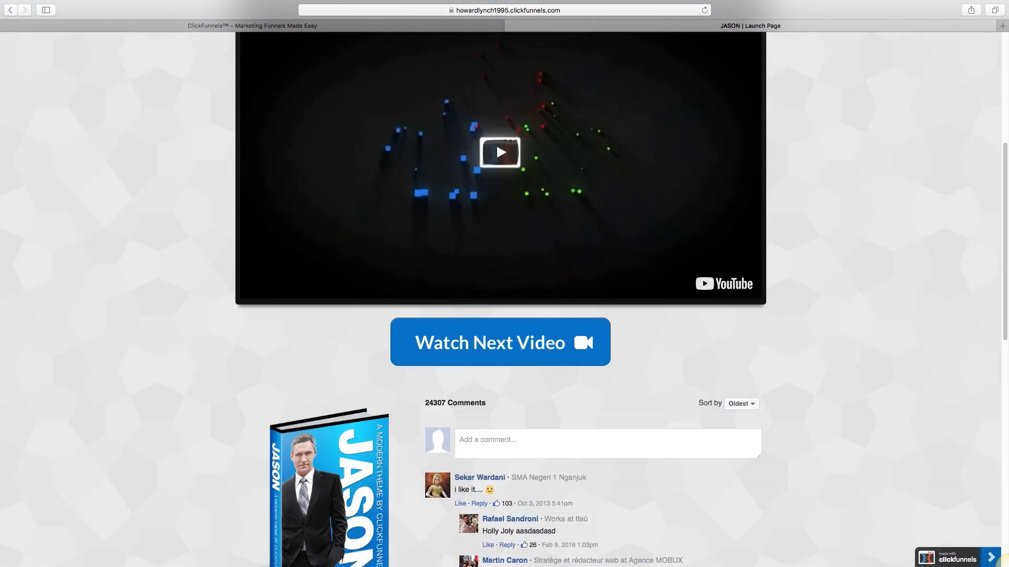
pyautogui.scroll(-4, 496, 329)
# Step: Try the Watch Next Video button and look over the book image section
pyautogui.click(496, 143)
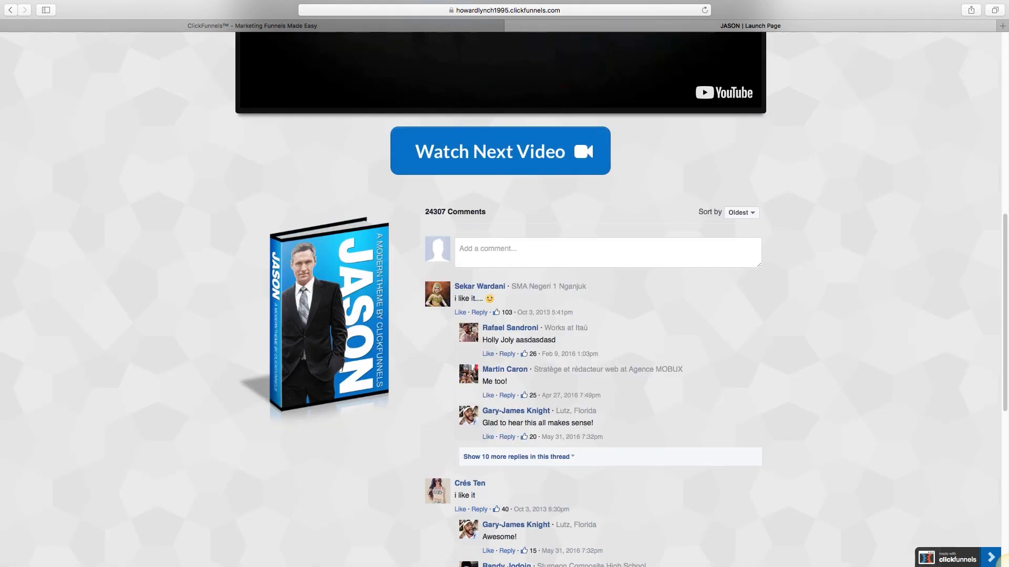
pyautogui.doubleClick(315, 322)
pyautogui.click(315, 322)
pyautogui.scroll(-8, 496, 322)
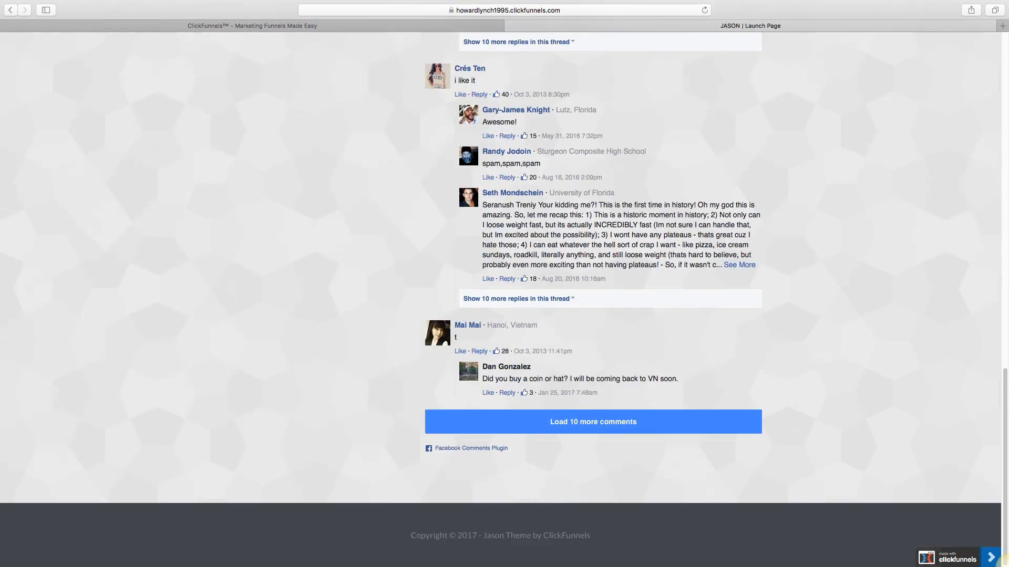
pyautogui.scroll(17, 496, 322)
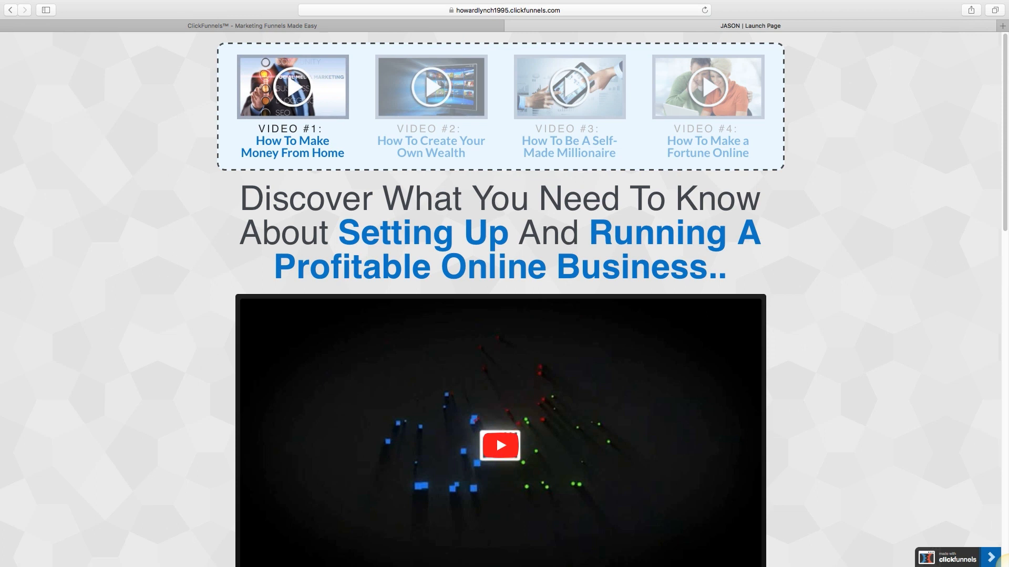
pyautogui.moveTo(368, 1)
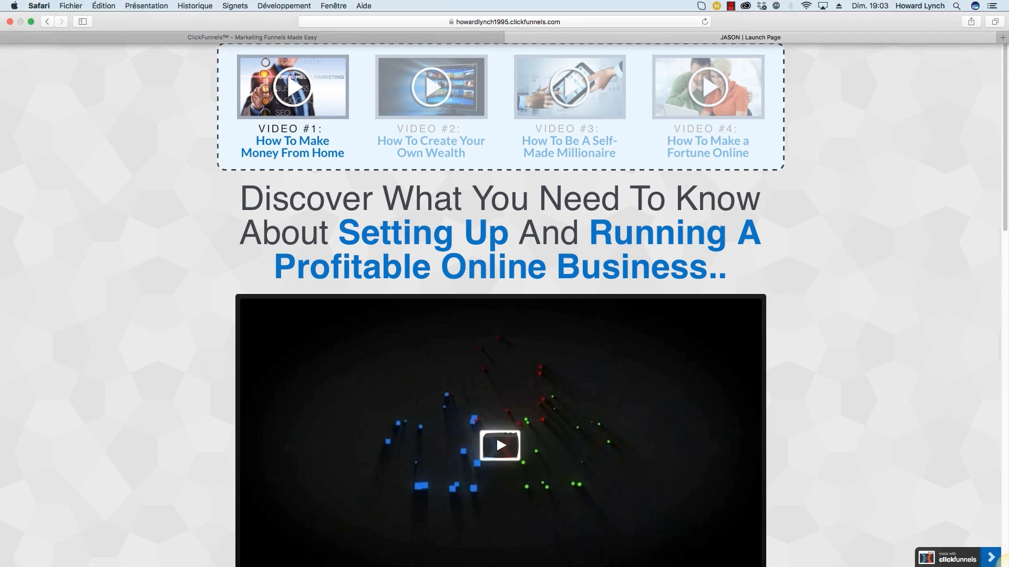
pyautogui.click(284, 6)
pyautogui.moveTo(295, 29)
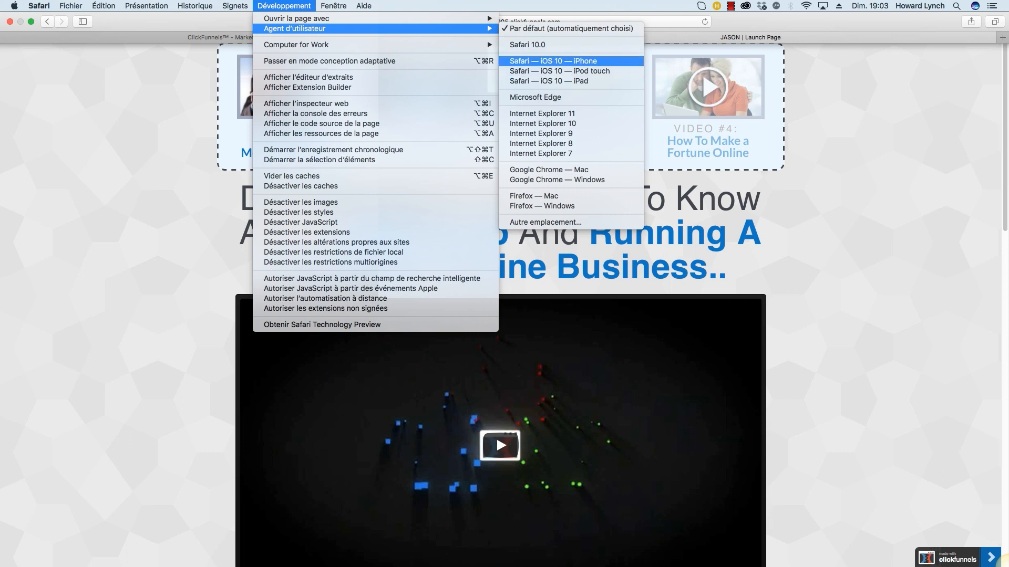
pyautogui.click(553, 61)
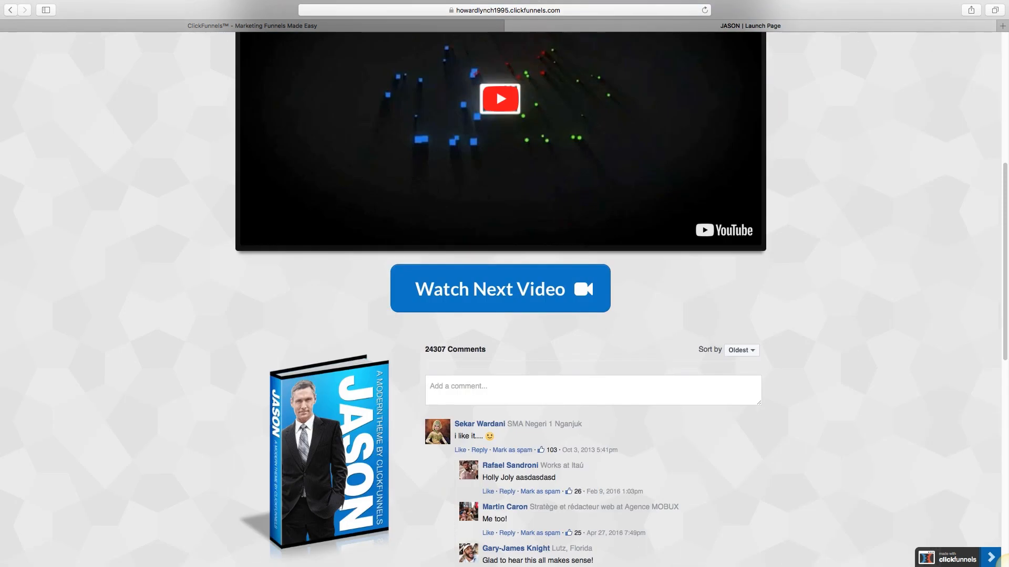
pyautogui.moveTo(31, 1)
pyautogui.click(30, 22)
pyautogui.moveTo(923, 493); pyautogui.dragTo(443, 494)
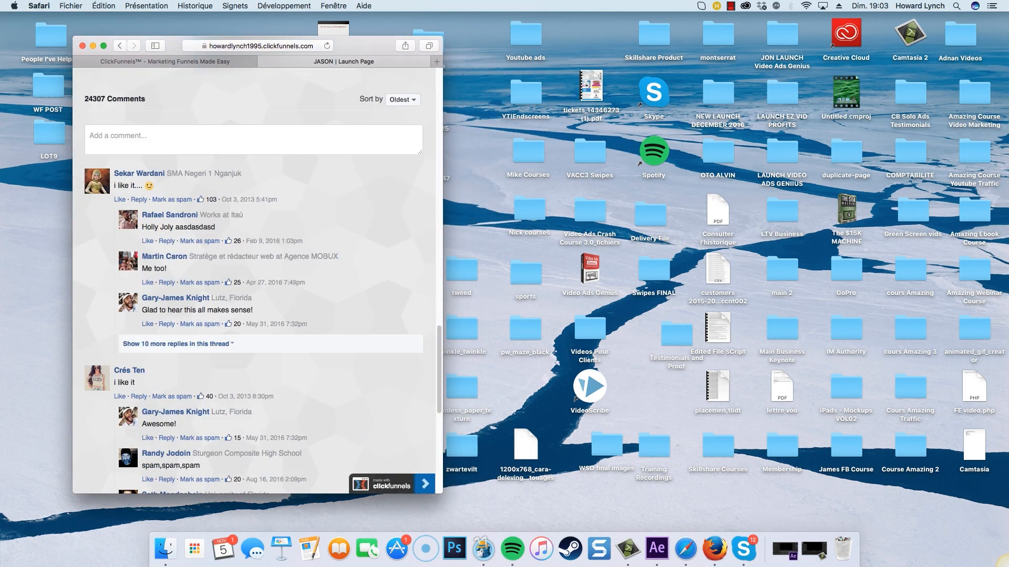
pyautogui.scroll(-5, 256, 279)
pyautogui.scroll(15, 256, 279)
pyautogui.click(104, 45)
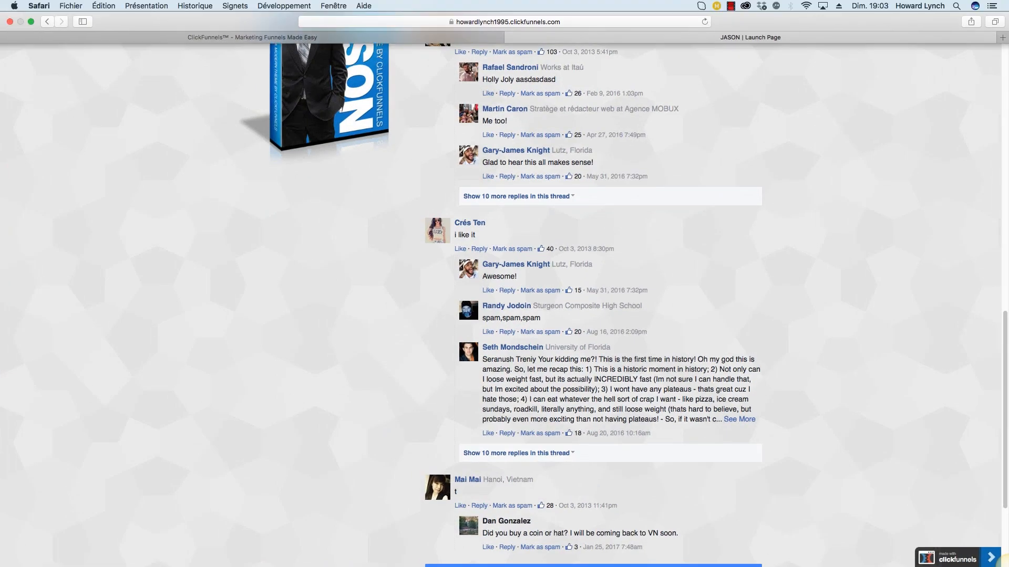
pyautogui.click(284, 6)
pyautogui.moveTo(294, 28)
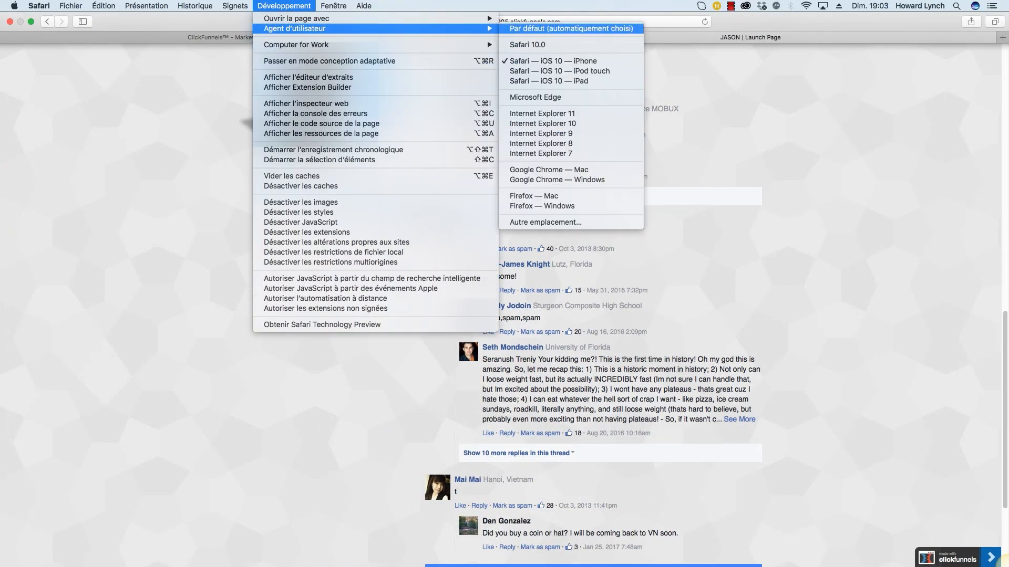
pyautogui.click(567, 29)
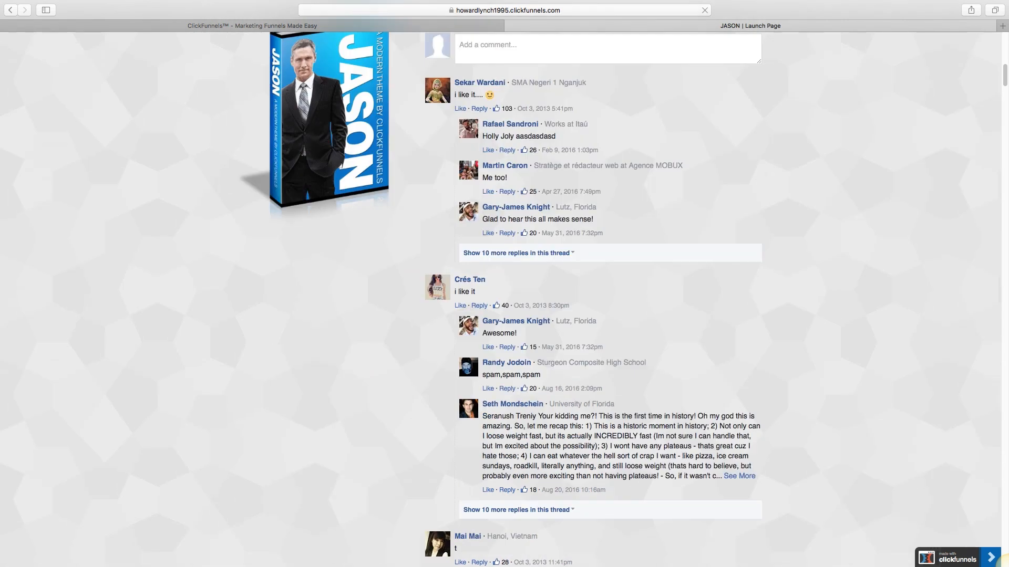
pyautogui.scroll(-7, 1007, 566)
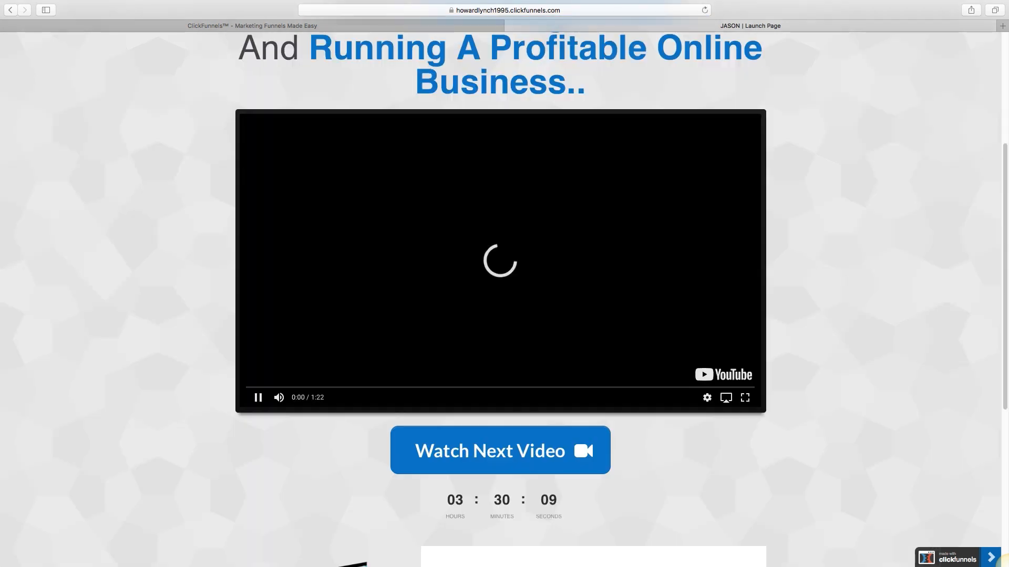
# Step: Follow the Watch Next Video button through to the Product Launch + Order Form page
pyautogui.scroll(-9, 501, 300)
pyautogui.moveTo(446, 40); pyautogui.dragTo(563, 55)
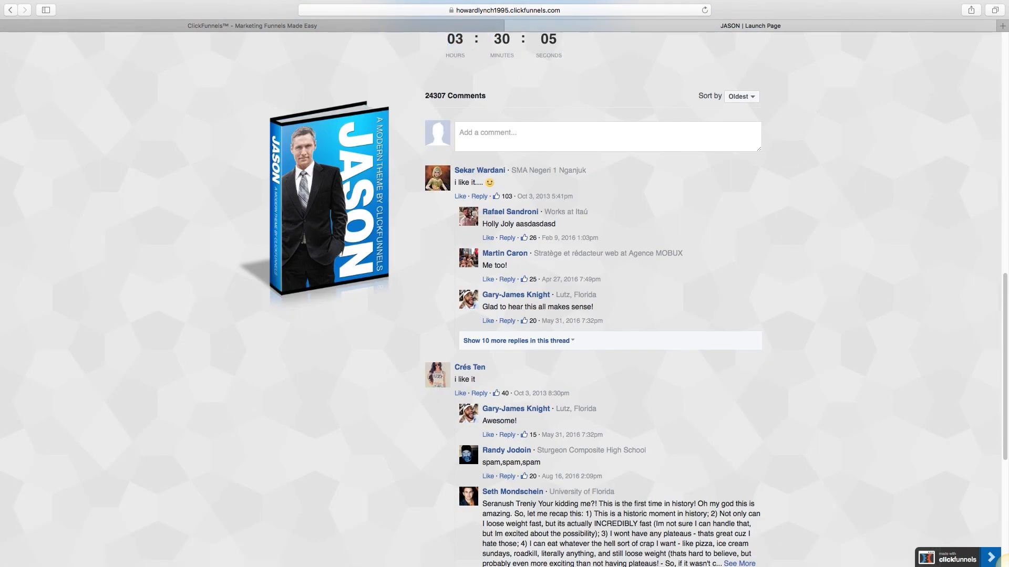
pyautogui.scroll(7, 500, 300)
pyautogui.click(500, 335)
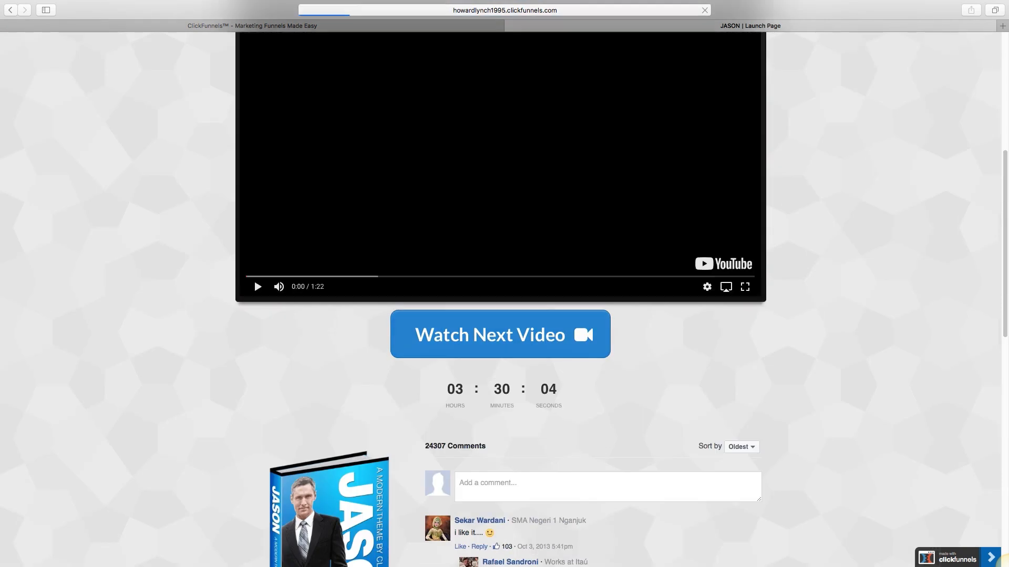
pyautogui.scroll(-2, 500, 299)
pyautogui.click(500, 529)
pyautogui.scroll(-6, 500, 299)
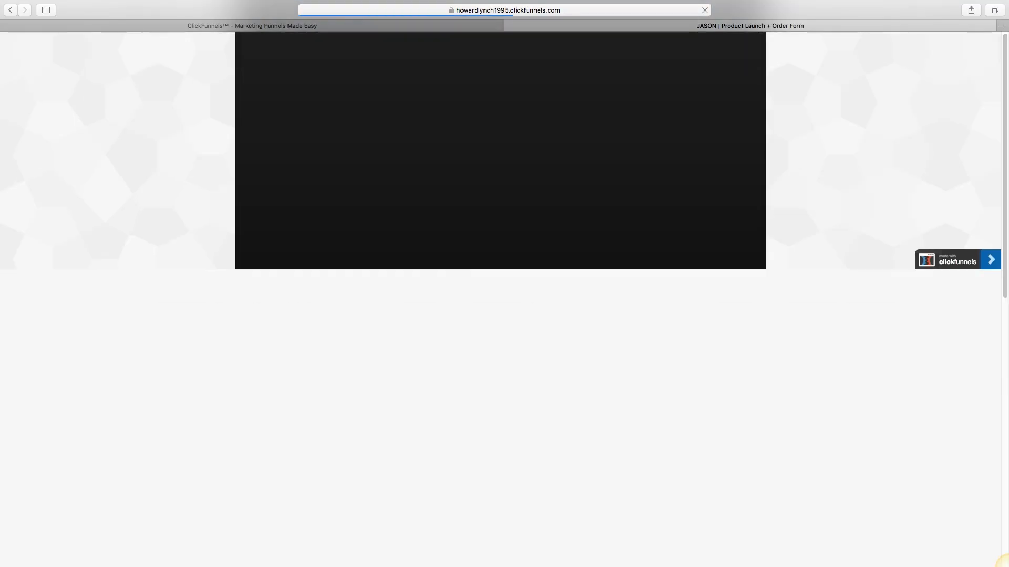
# Step: Scroll the order page and tab between the Full Name and Email fields
pyautogui.scroll(-5, 1007, 566)
pyautogui.scroll(4, 1007, 566)
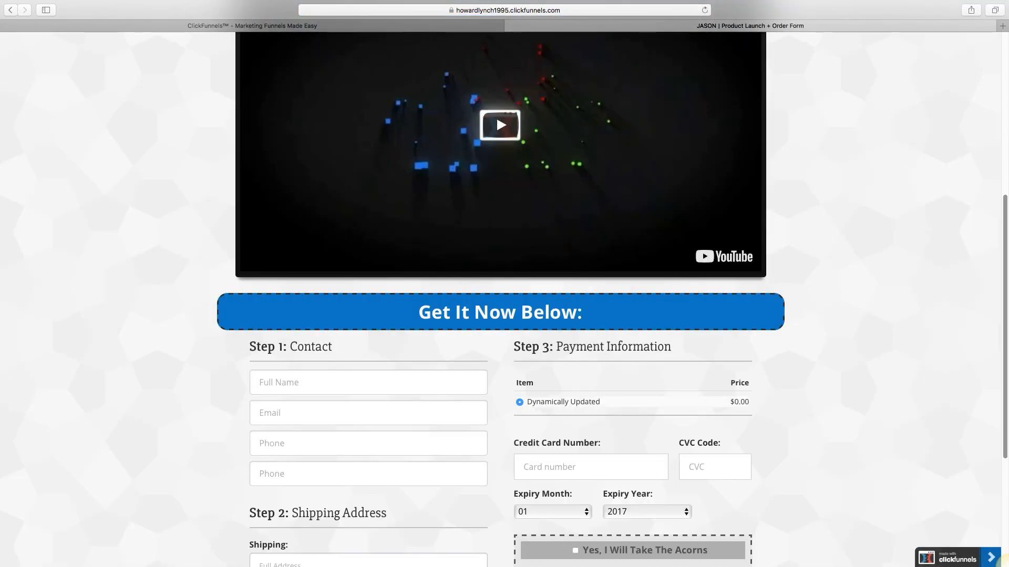
pyautogui.scroll(4, 500, 299)
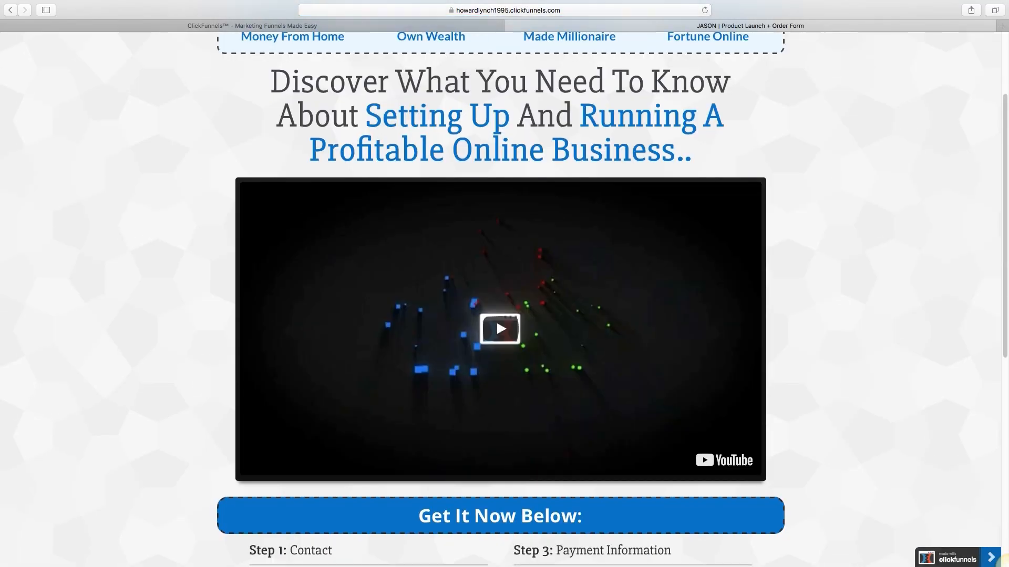
pyautogui.scroll(-8, 500, 299)
pyautogui.press('Tab')
pyautogui.press('Tab')
pyautogui.hotkey('shift', 'Tab')
pyautogui.press('Tab')
pyautogui.hotkey('shift', 'Tab')
pyautogui.press('Tab')
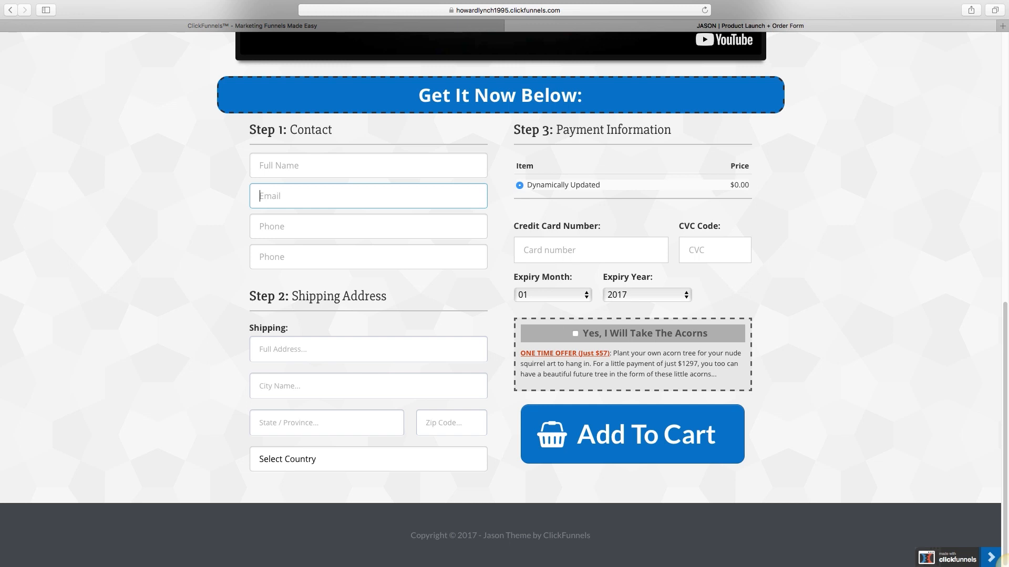
pyautogui.press('Tab')
# Step: Click into Card number and tick the 'Yes, I Will Take The Acorns' offer
pyautogui.click(591, 250)
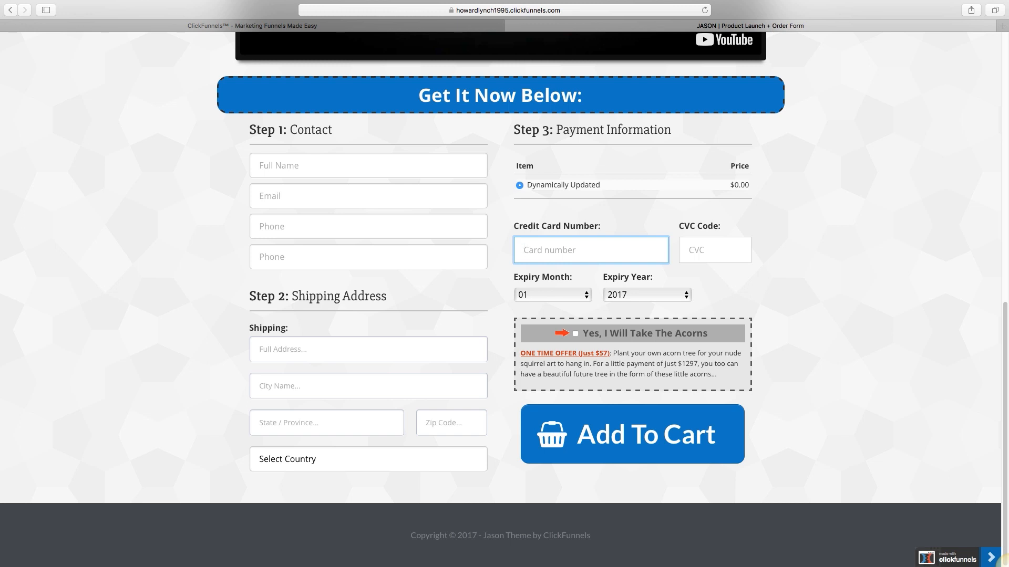
pyautogui.click(575, 334)
pyautogui.scroll(10, 1006, 564)
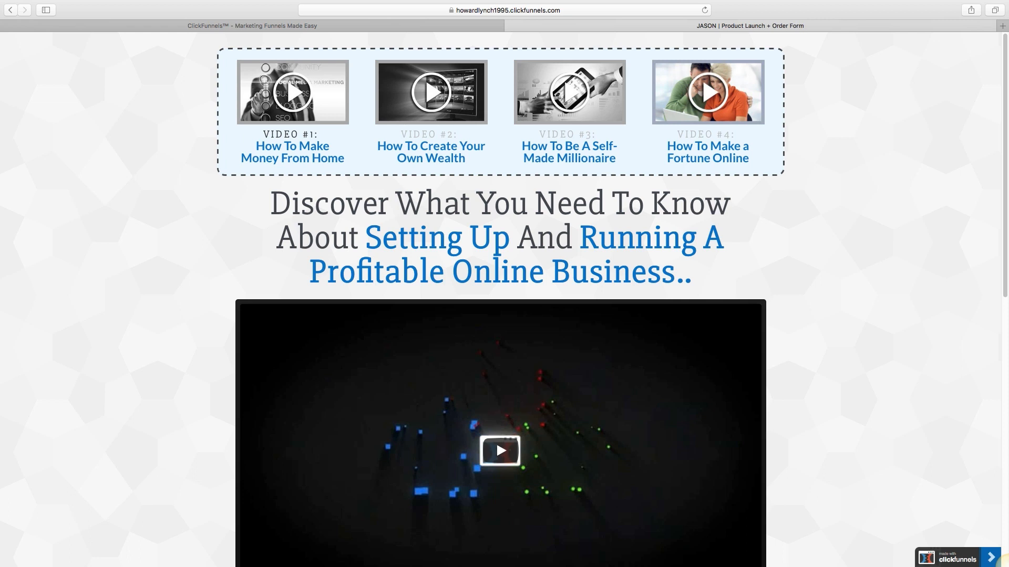
# Step: Switch from the Safari order page to Firefox showing the Facebook News Feed
pyautogui.click(731, 6)
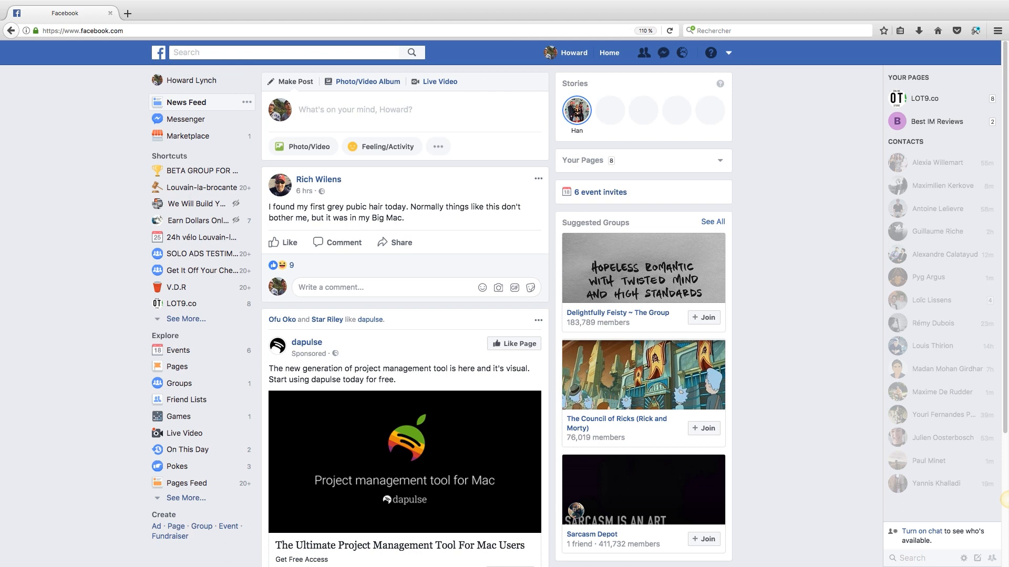
# Step: Reach Business Manager through Manage Ads, listing the MH Media, Digital Agency, Macromedia and Absence Media accounts
pyautogui.click(729, 52)
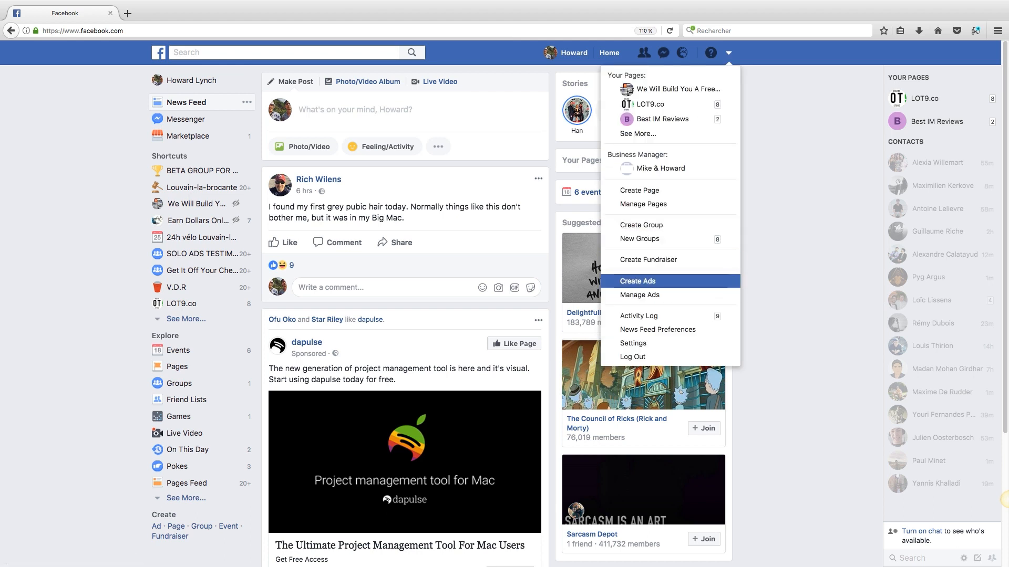
pyautogui.click(639, 296)
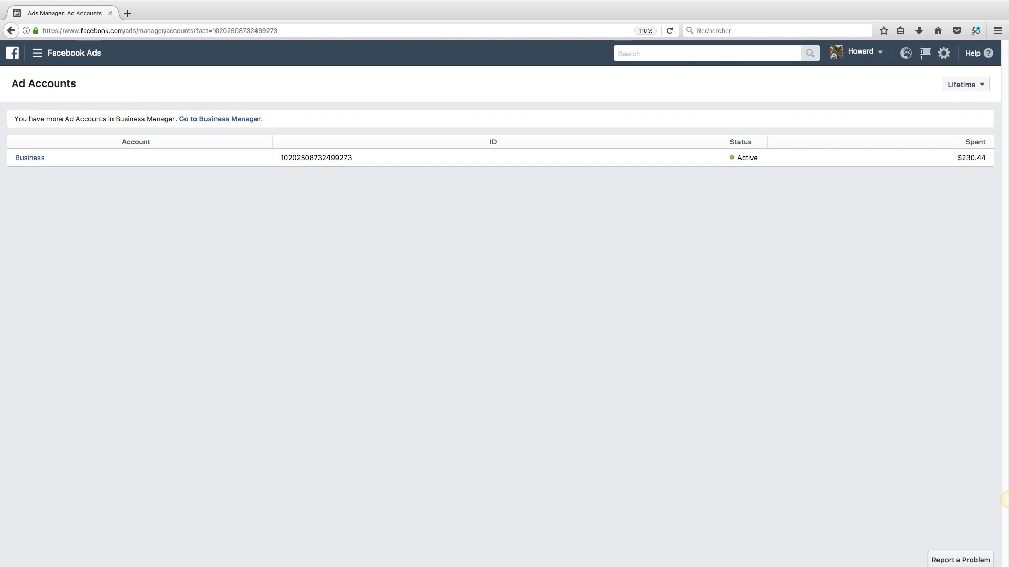
pyautogui.click(220, 118)
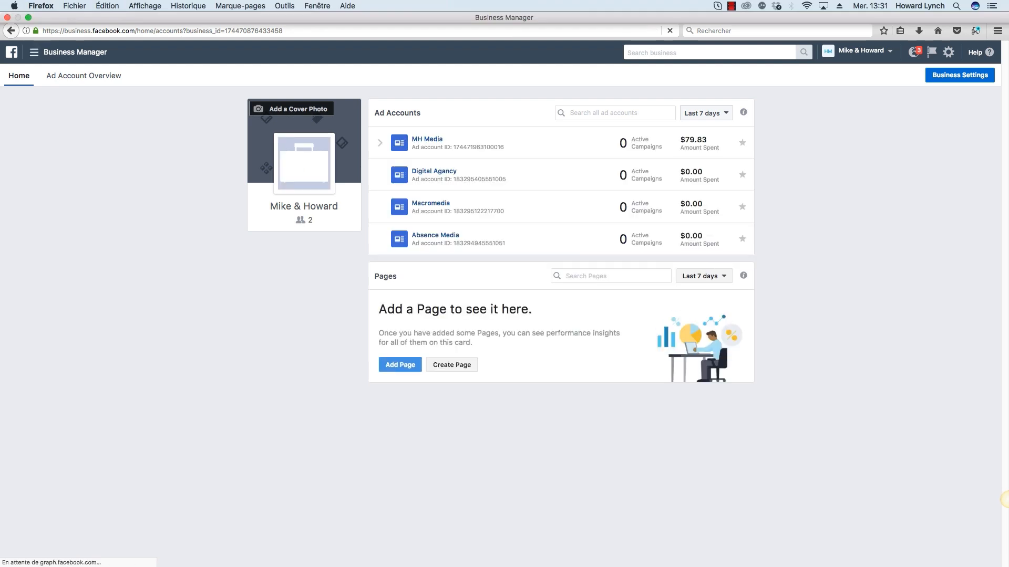
# Step: Open the MH Media ad account and start a new ad with Create Ad
pyautogui.click(427, 138)
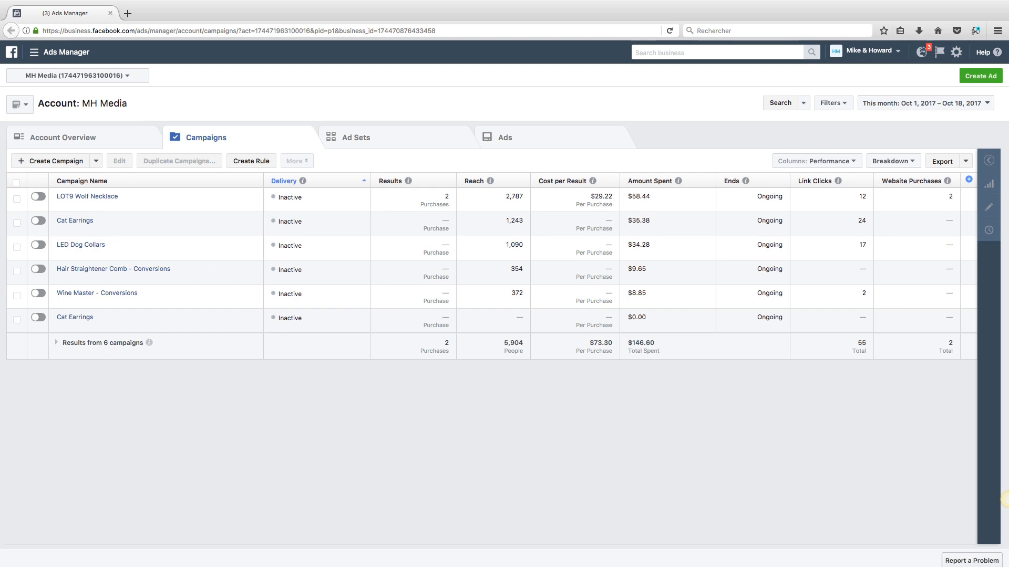
pyautogui.click(980, 76)
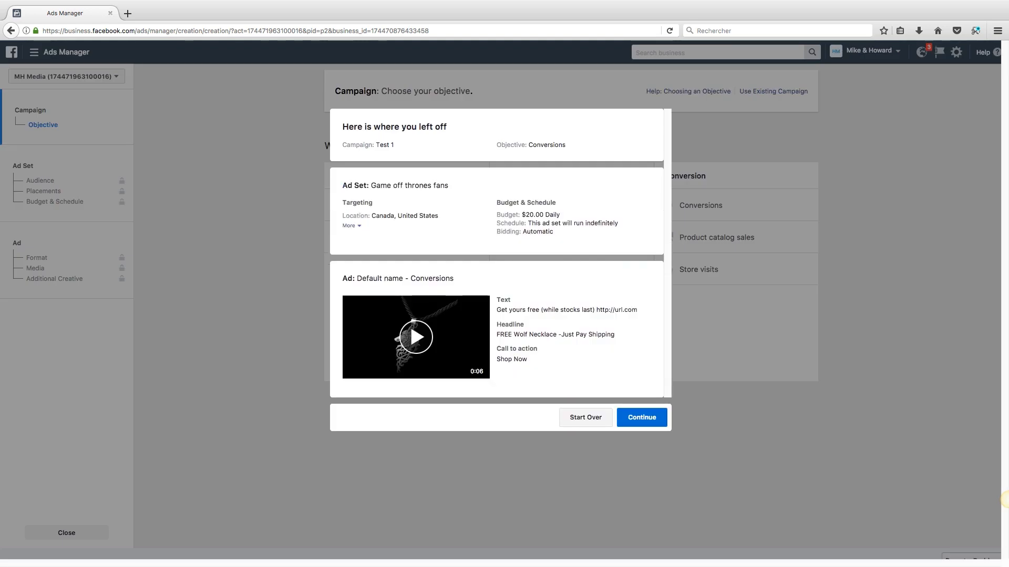
# Step: Start over with a Conversions campaign named 'List building efforts' and name its ad set 'US 25+'
pyautogui.click(609, 417)
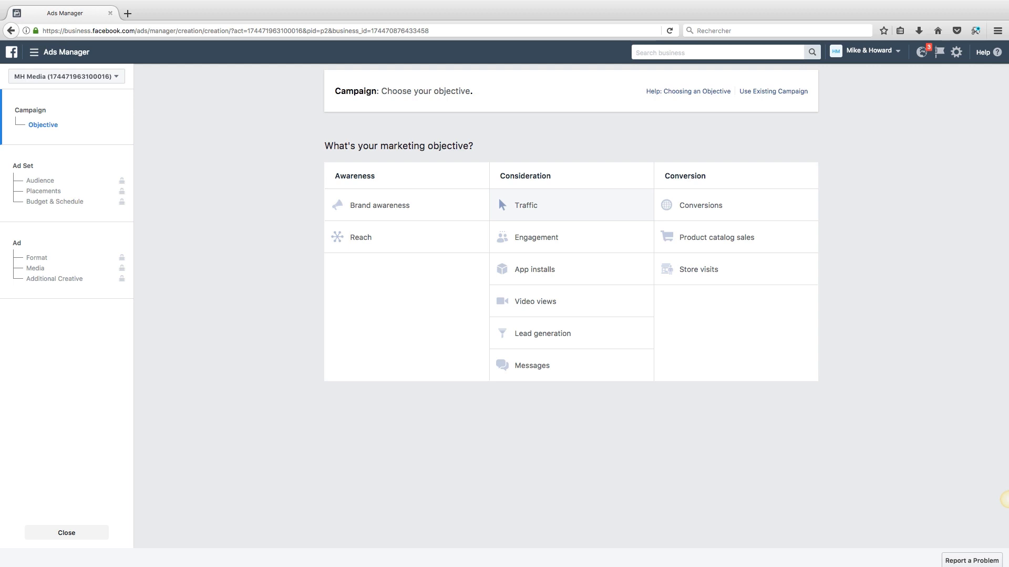
pyautogui.click(700, 205)
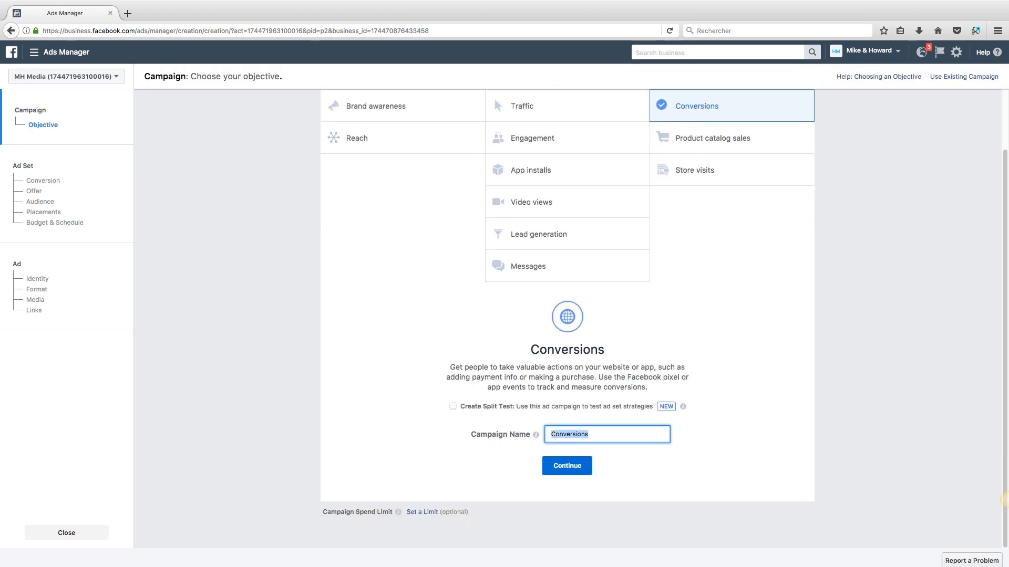
pyautogui.write('List builing')
pyautogui.press('BackSpace')
pyautogui.press('BackSpace')
pyautogui.press('BackSpace')
pyautogui.press('BackSpace')
pyautogui.write('ding efforts')
pyautogui.press('Return')
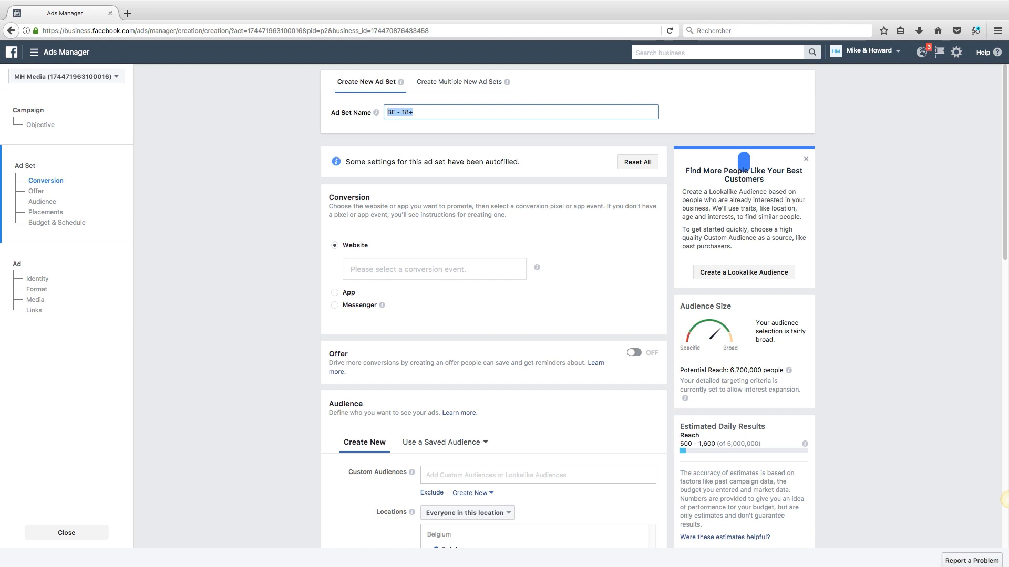
pyautogui.write('US 25+')
# Step: Choose Purchase as the website conversion event for the US 25+ ad set
pyautogui.scroll(-2, 567, 316)
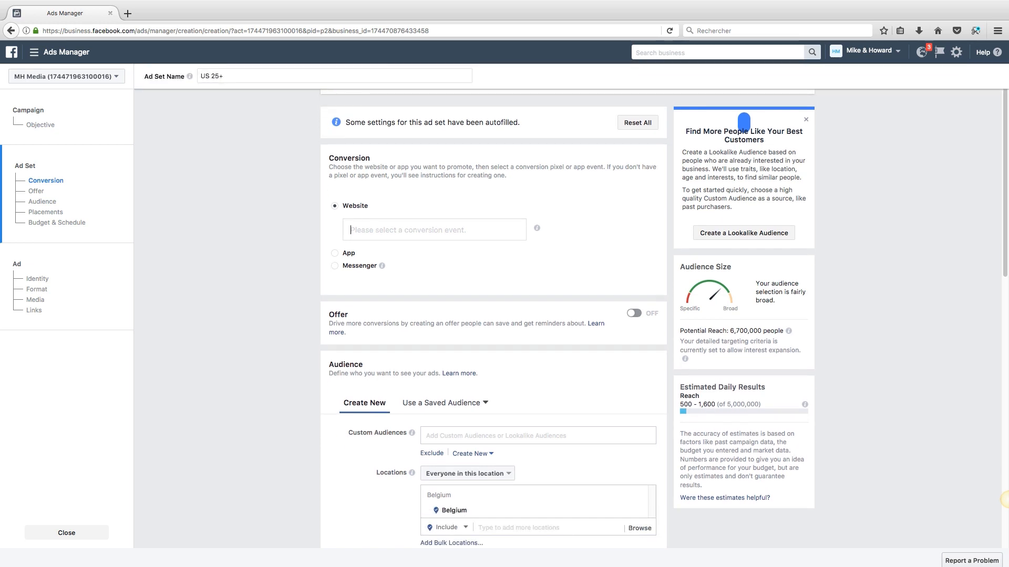
pyautogui.click(434, 231)
pyautogui.scroll(-6, 431, 315)
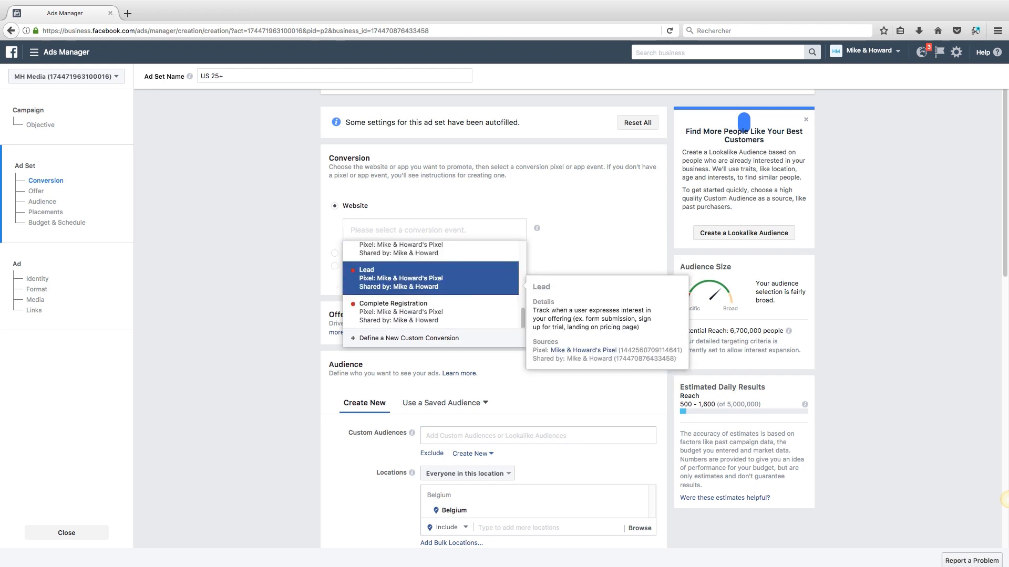
pyautogui.scroll(3, 431, 289)
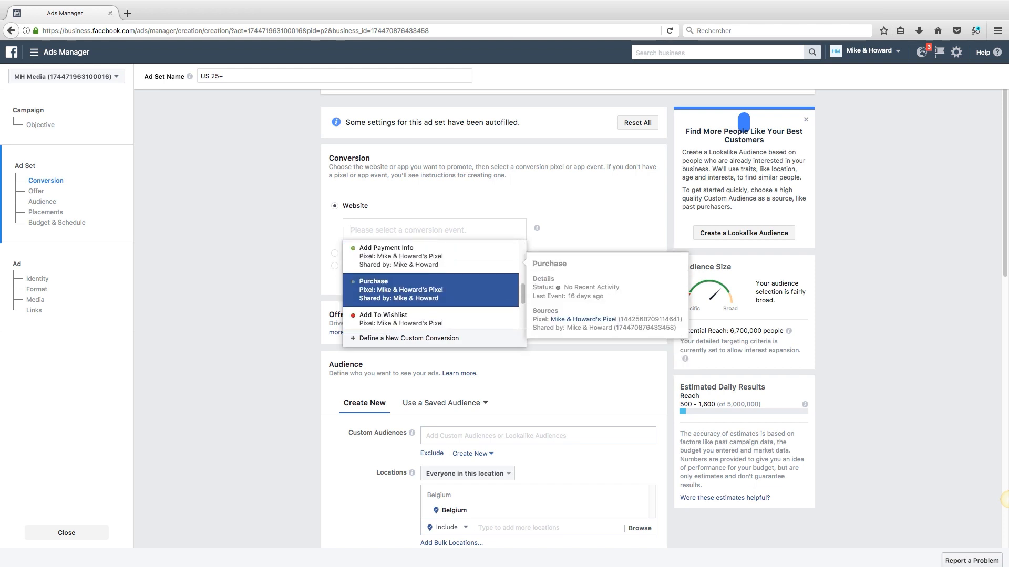
pyautogui.click(431, 290)
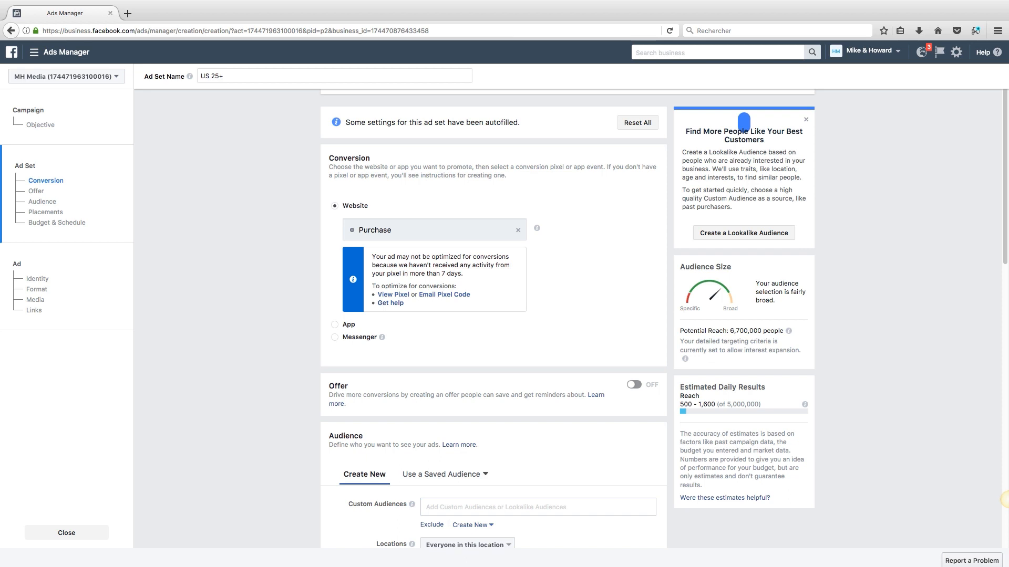
# Step: Remove Belgium from the ad set's target locations
pyautogui.scroll(-3, 1005, 499)
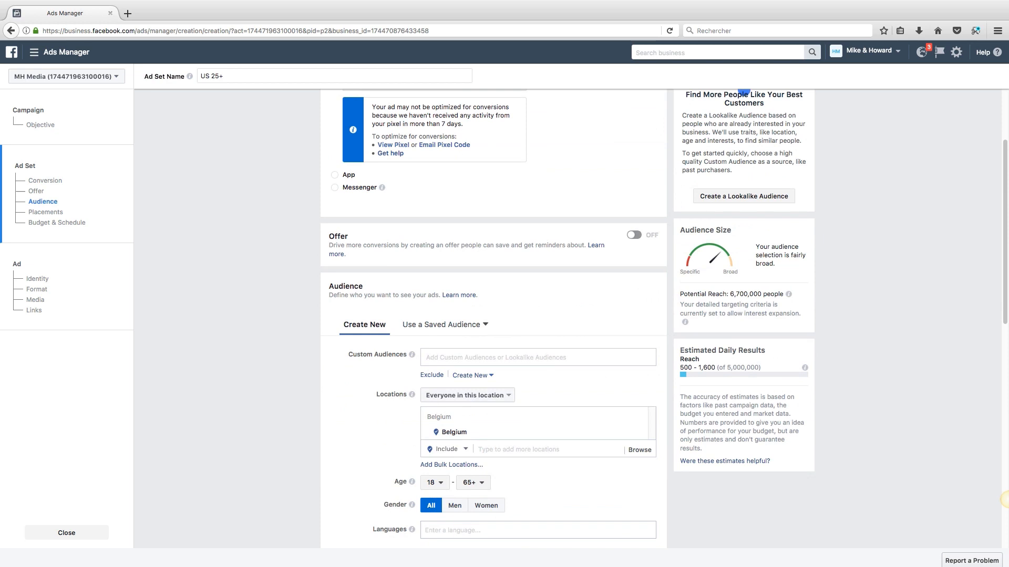
pyautogui.scroll(-2, 1004, 500)
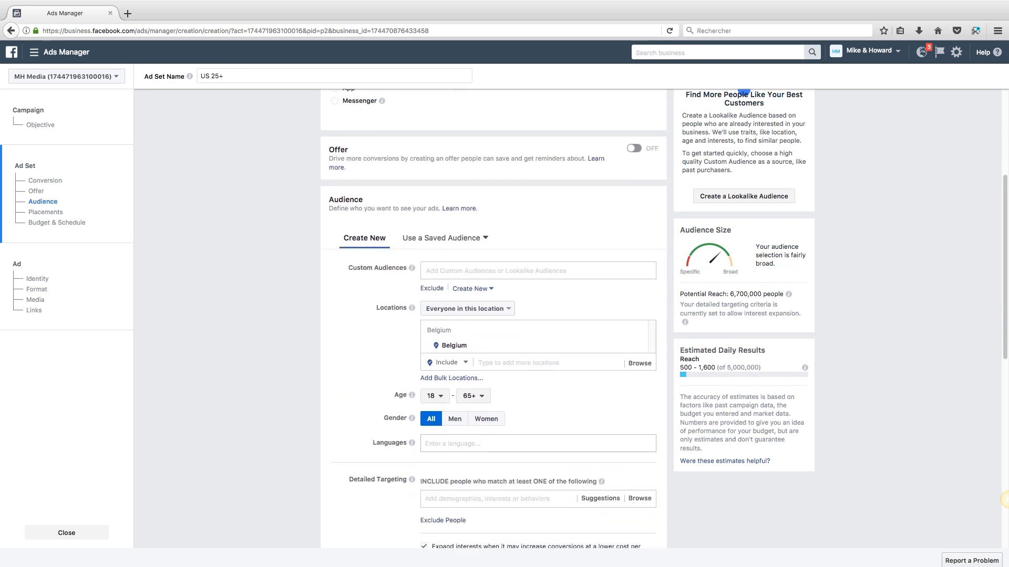
pyautogui.scroll(-1, 1005, 499)
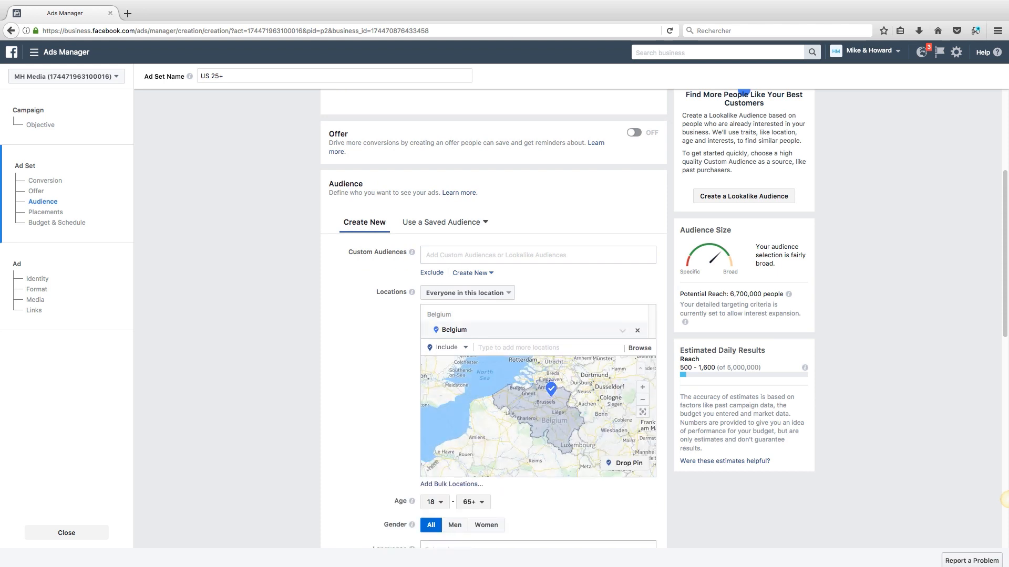
pyautogui.click(637, 330)
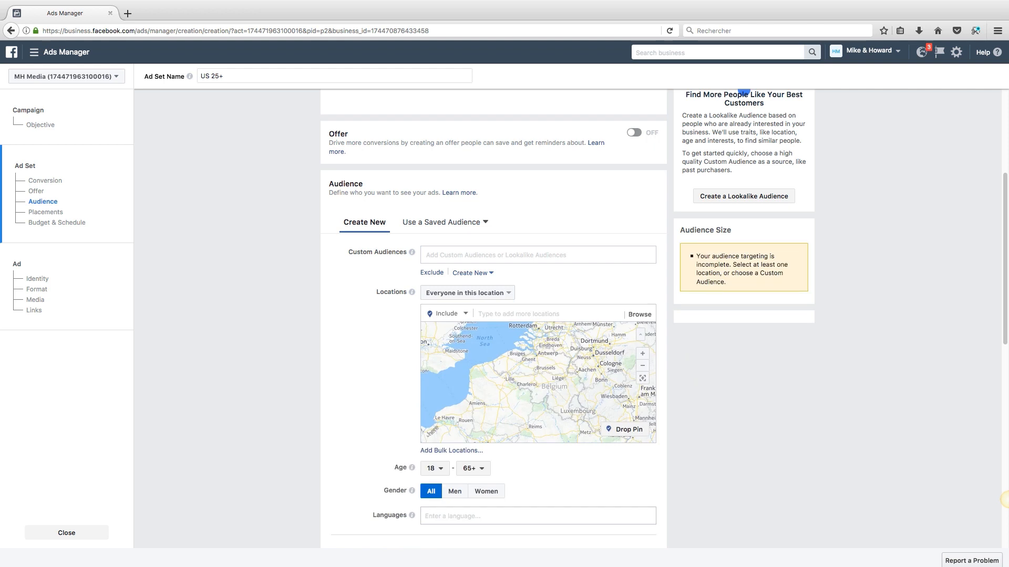
# Step: Add United States, United Kingdom and Canada as target locations
pyautogui.scroll(-2, 526, 315)
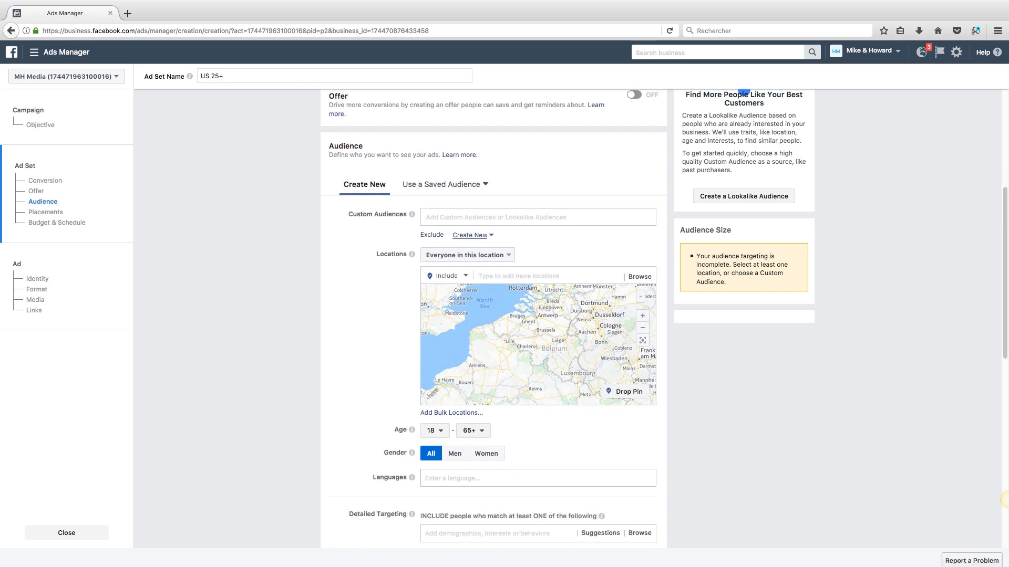
pyautogui.click(519, 267)
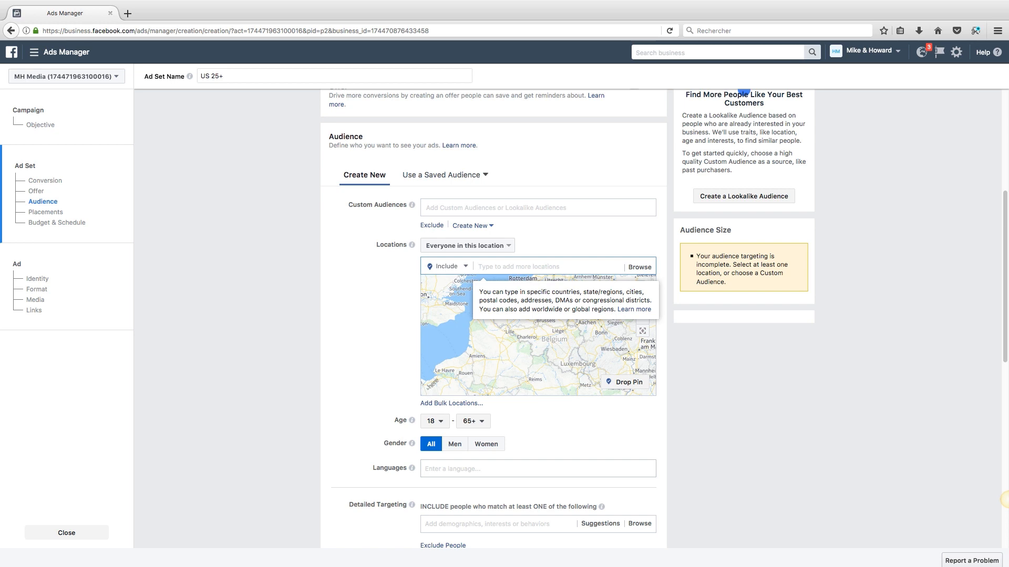
pyautogui.write('united')
pyautogui.press('Down')
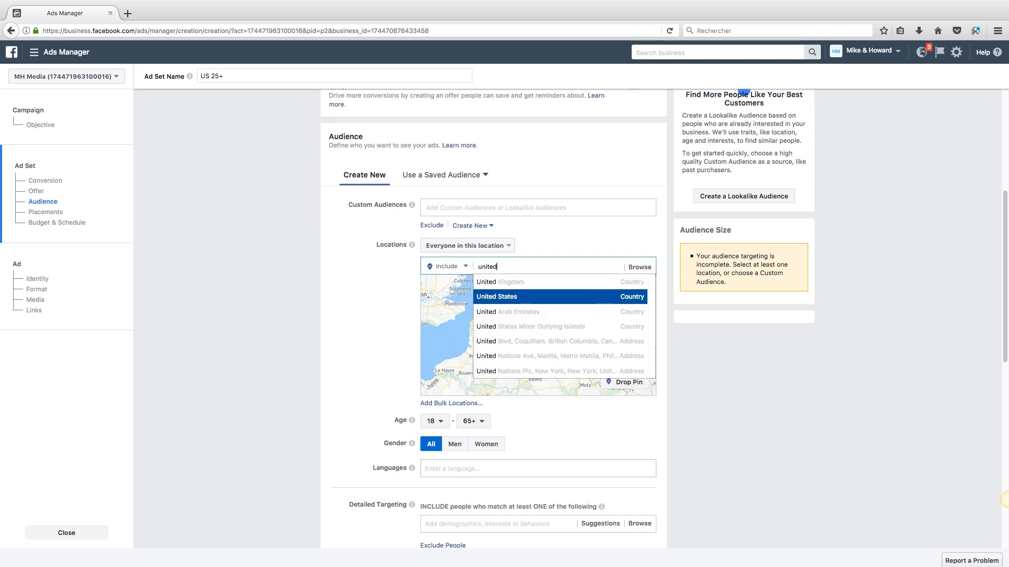
pyautogui.press('Return')
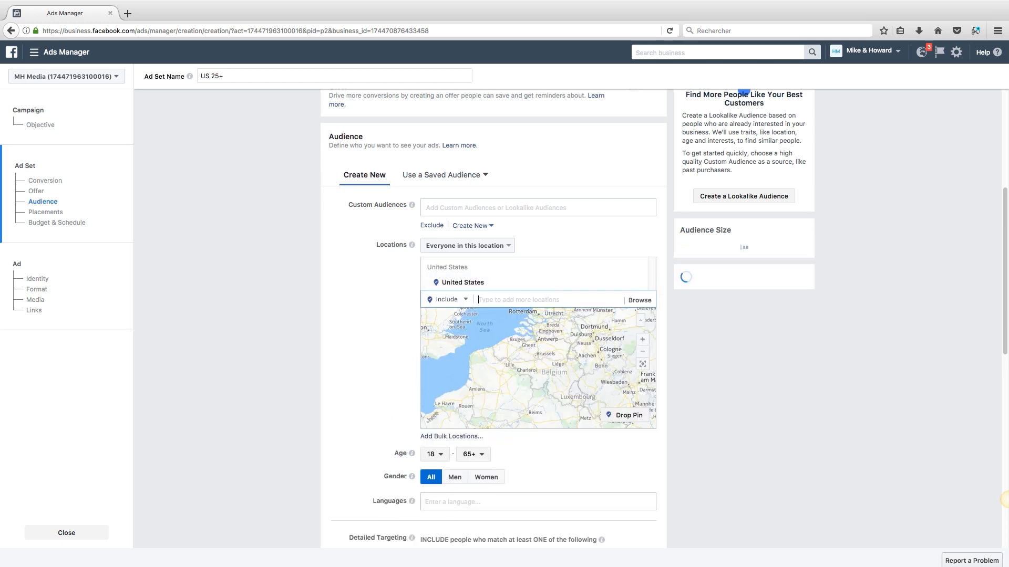
pyautogui.write('united')
pyautogui.press('Down')
pyautogui.press('Up')
pyautogui.press('Return')
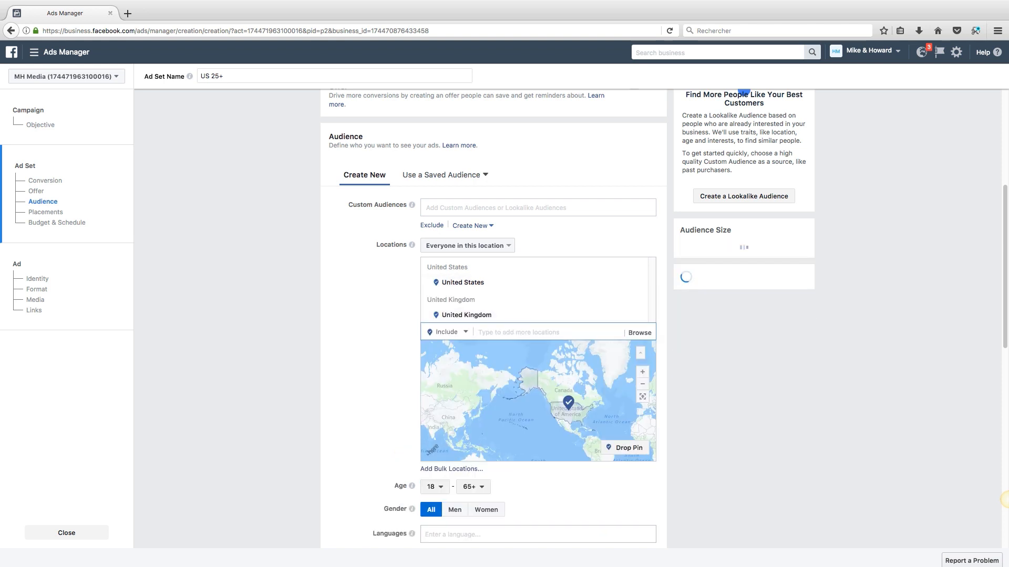
pyautogui.write('canada')
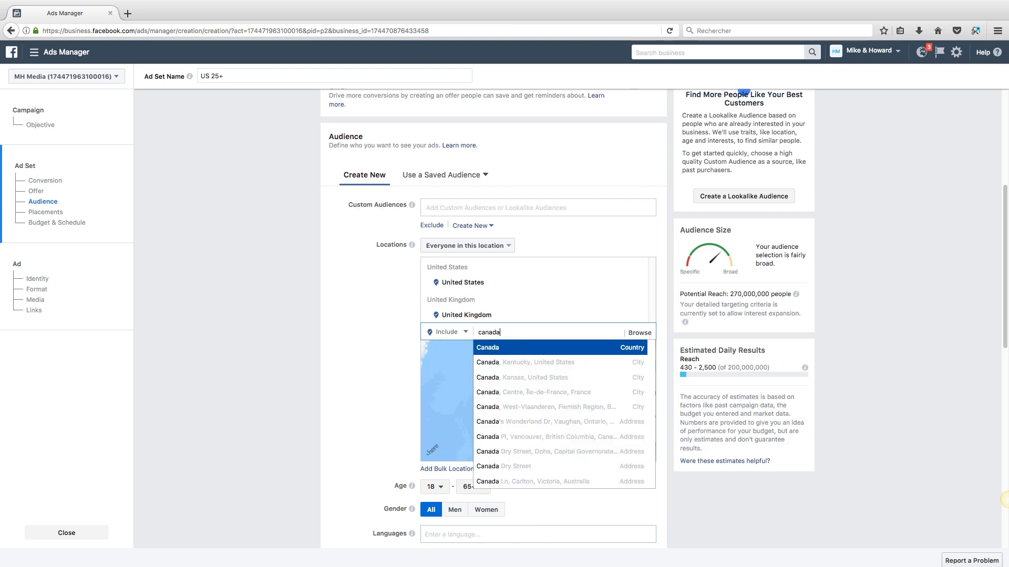
pyautogui.press('Return')
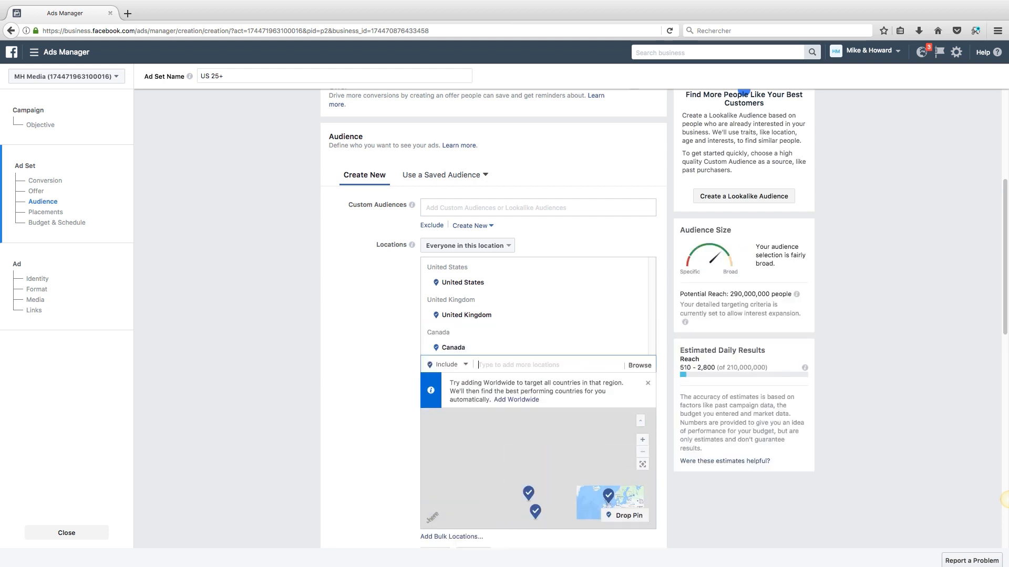
# Step: Raise the audience minimum age to 25
pyautogui.scroll(-2, 1008, 499)
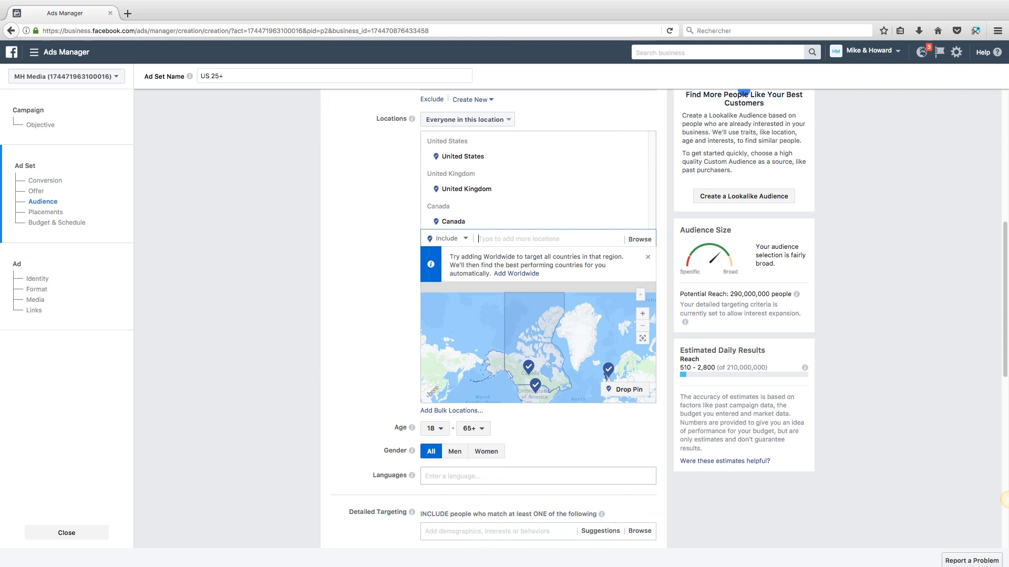
pyautogui.scroll(-2, 1007, 499)
pyautogui.click(435, 342)
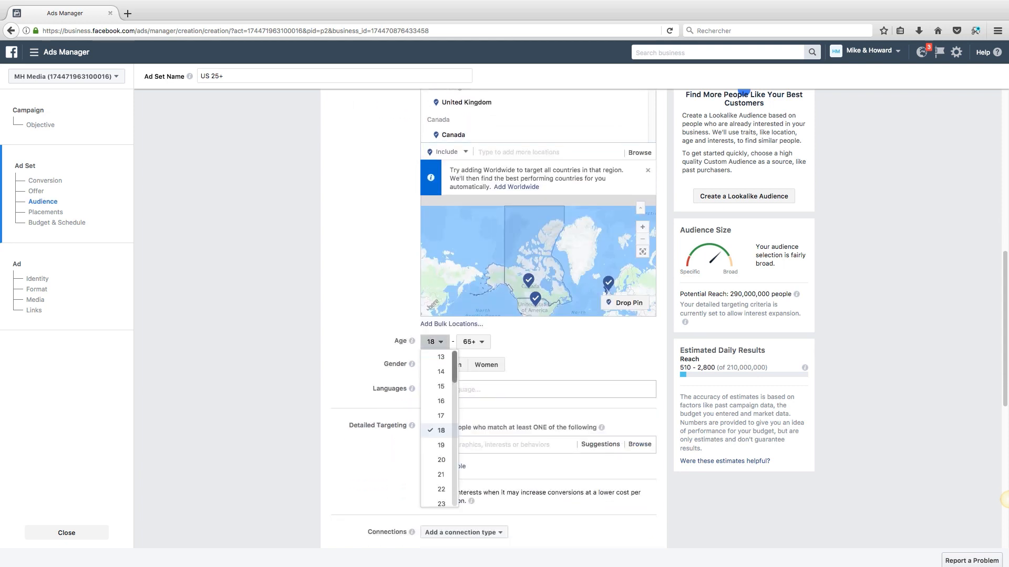
pyautogui.scroll(-2, 439, 428)
pyautogui.scroll(-1, 441, 447)
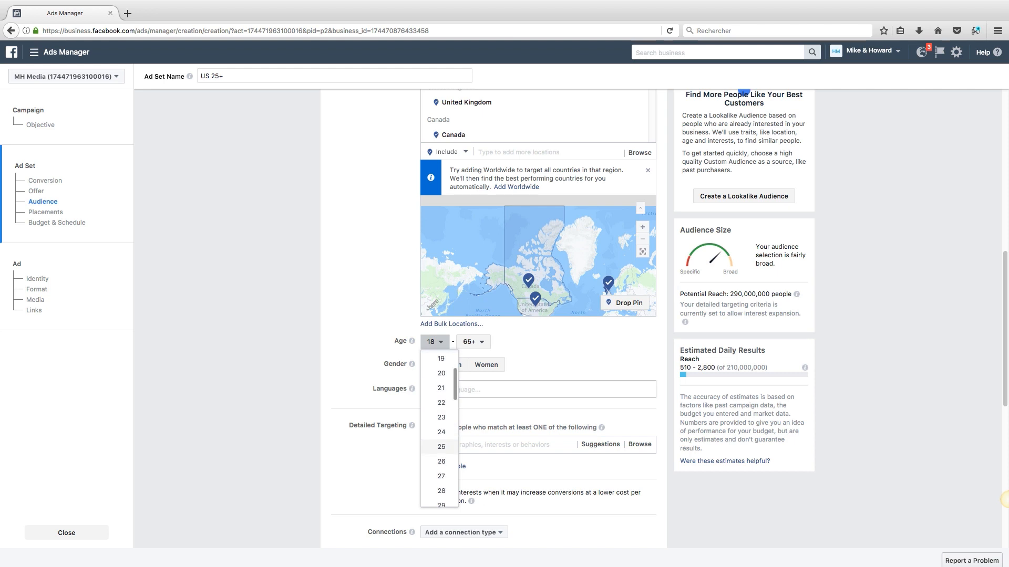
pyautogui.click(442, 447)
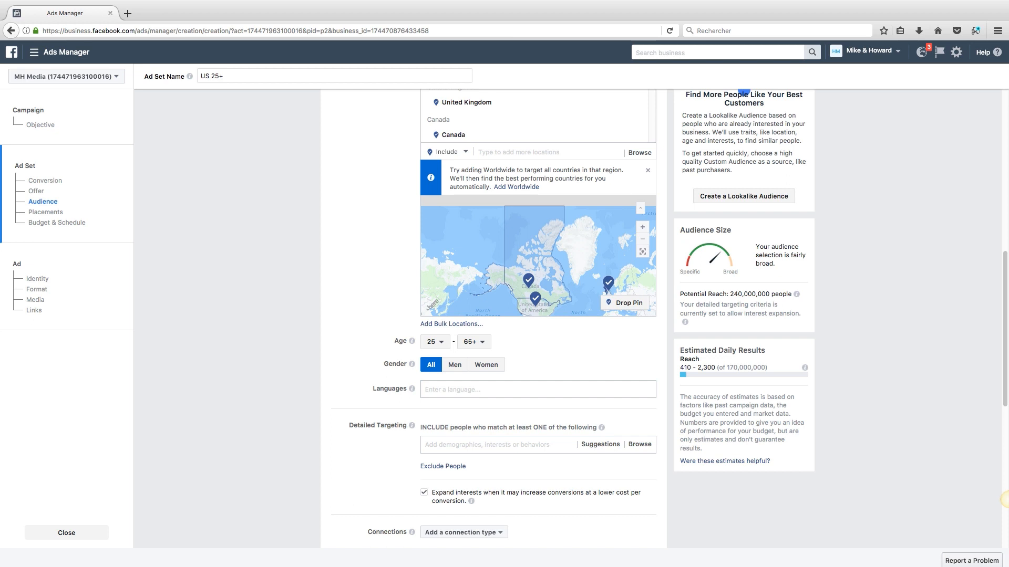
# Step: Set the audience language to English (All)
pyautogui.scroll(-3, 411, 273)
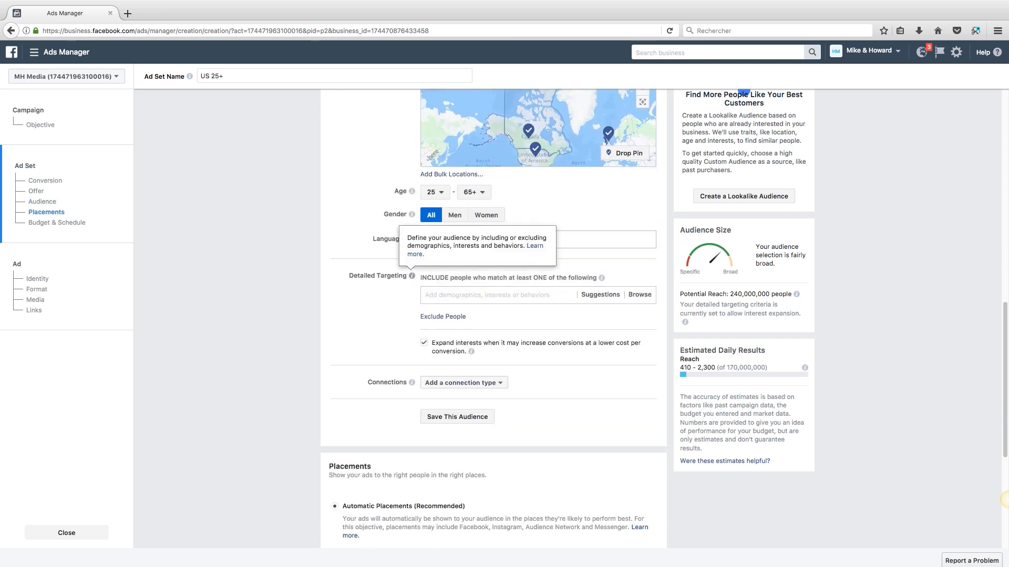
pyautogui.click(488, 240)
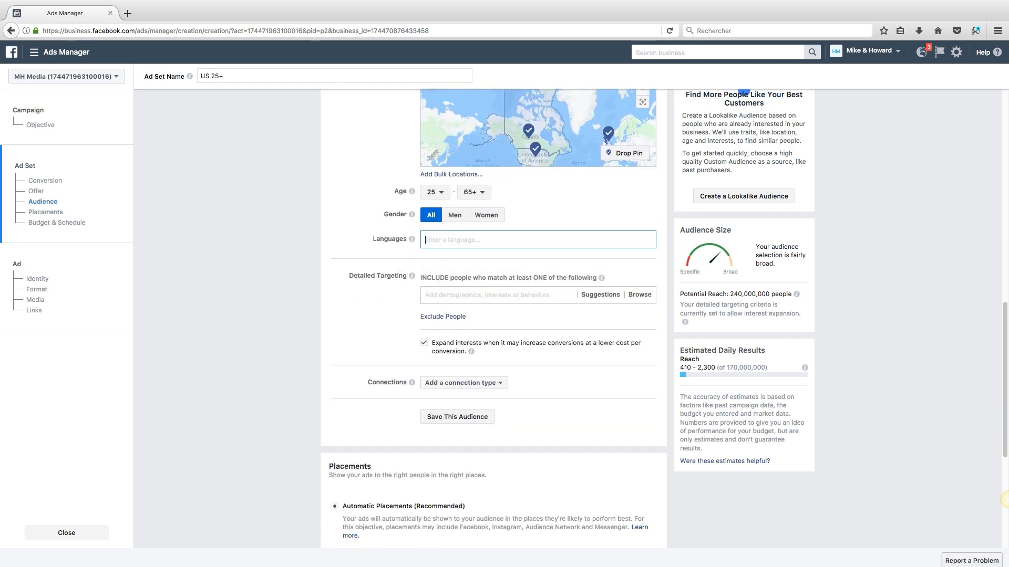
pyautogui.write('english')
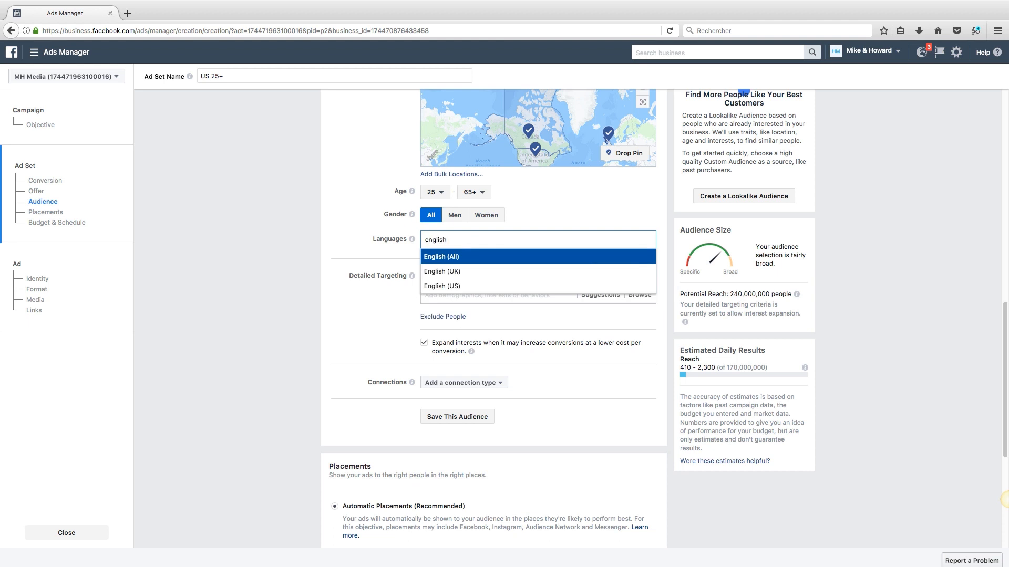
pyautogui.press('Return')
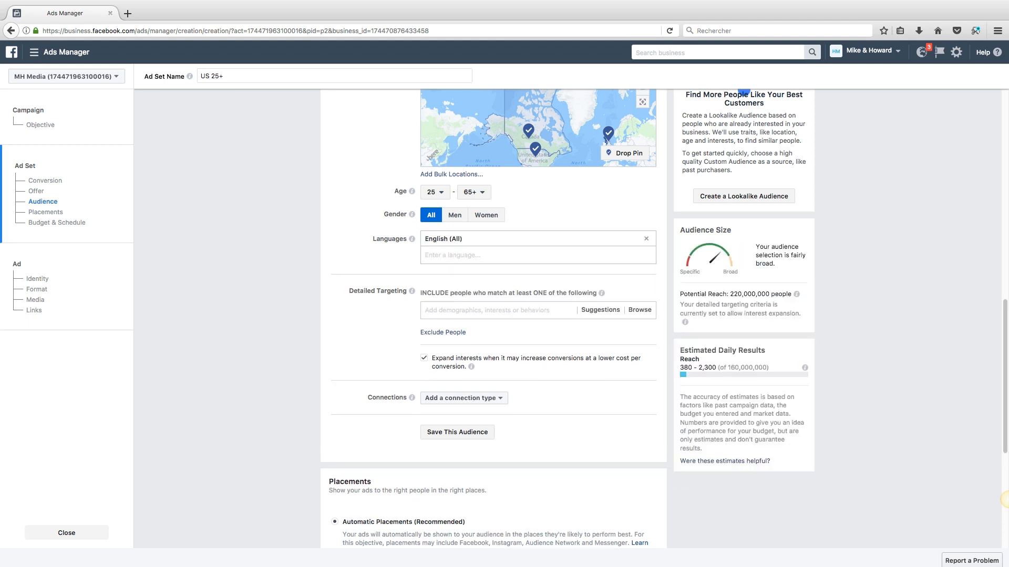
pyautogui.scroll(-2, 494, 316)
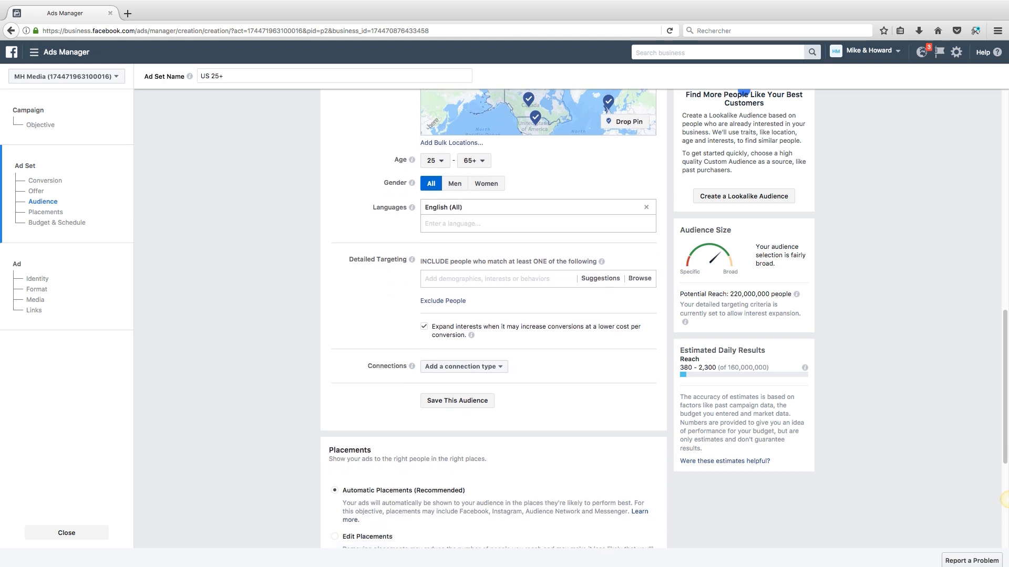
# Step: Add Tai Lopez as a detailed targeting interest
pyautogui.click(489, 263)
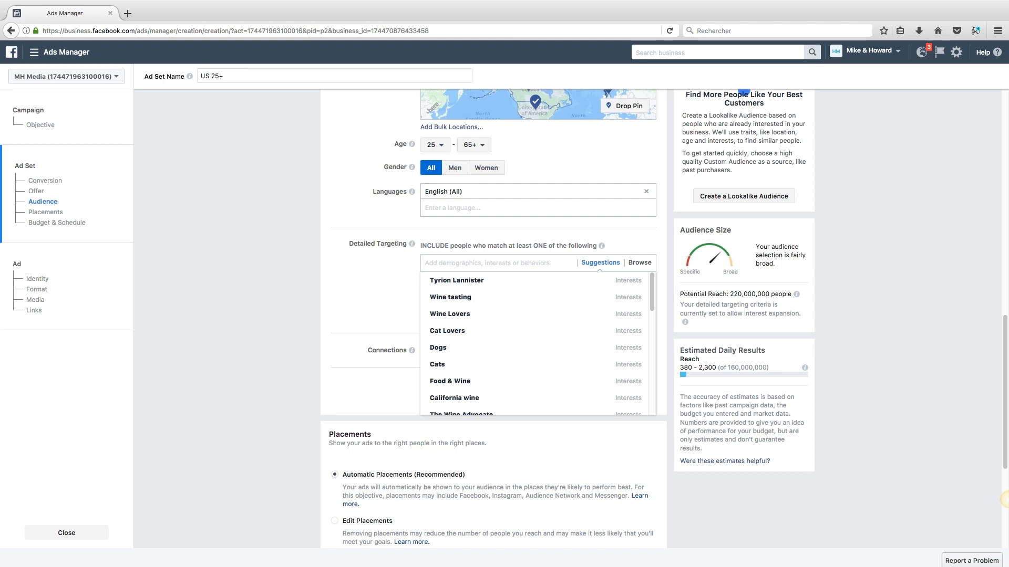
pyautogui.click(377, 269)
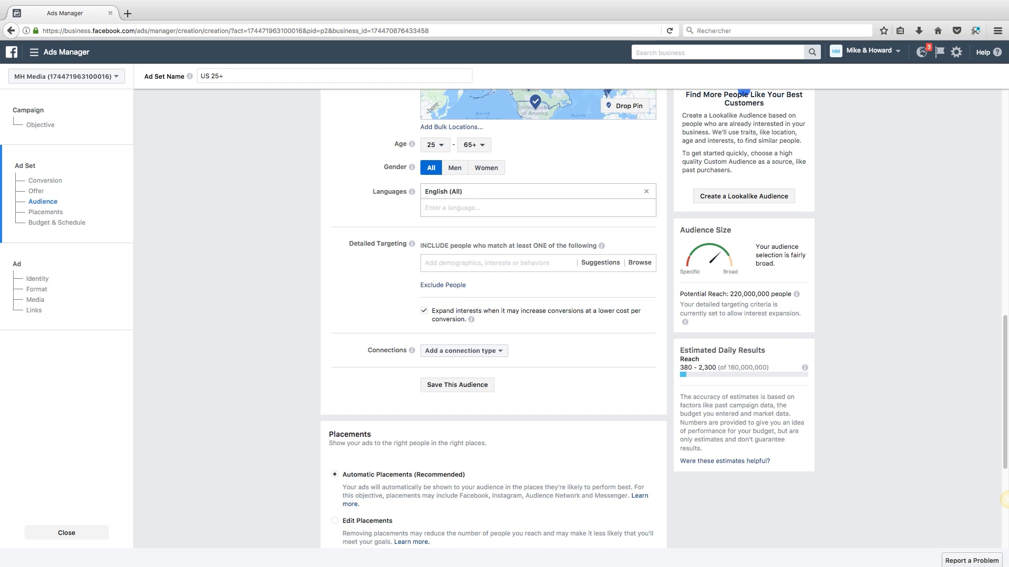
pyautogui.moveTo(797, 294)
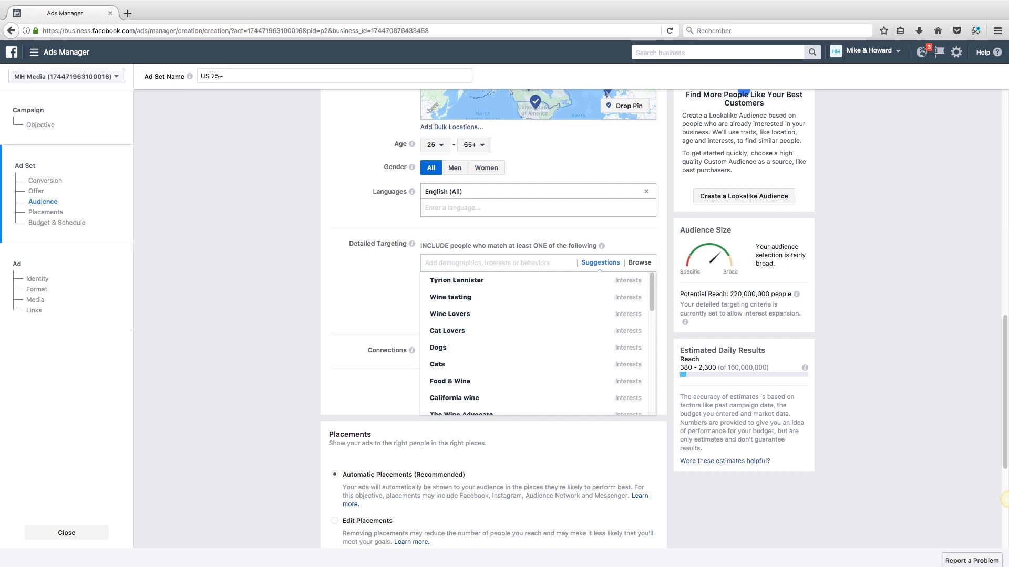
pyautogui.write('tai lope')
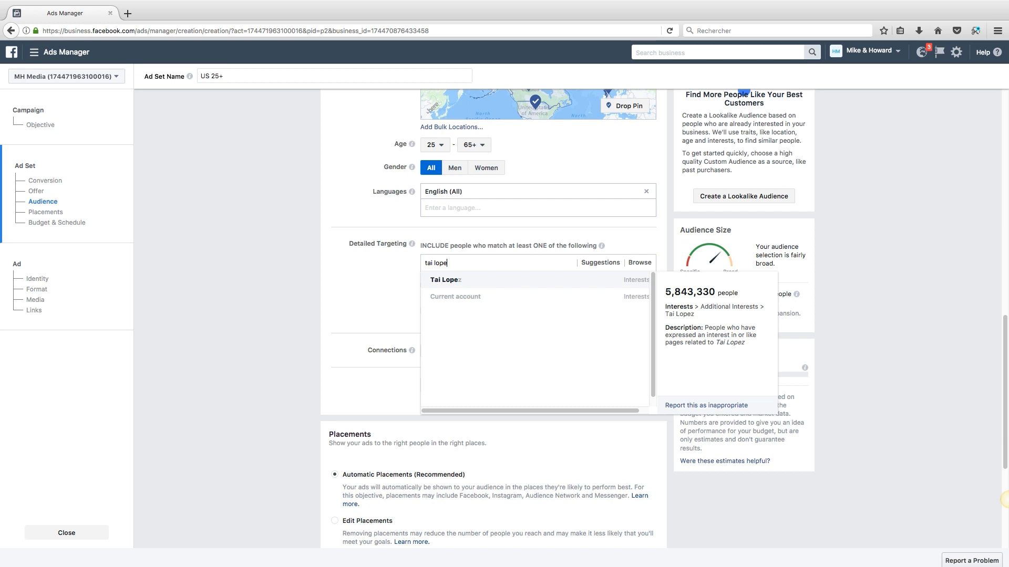
pyautogui.press('Return')
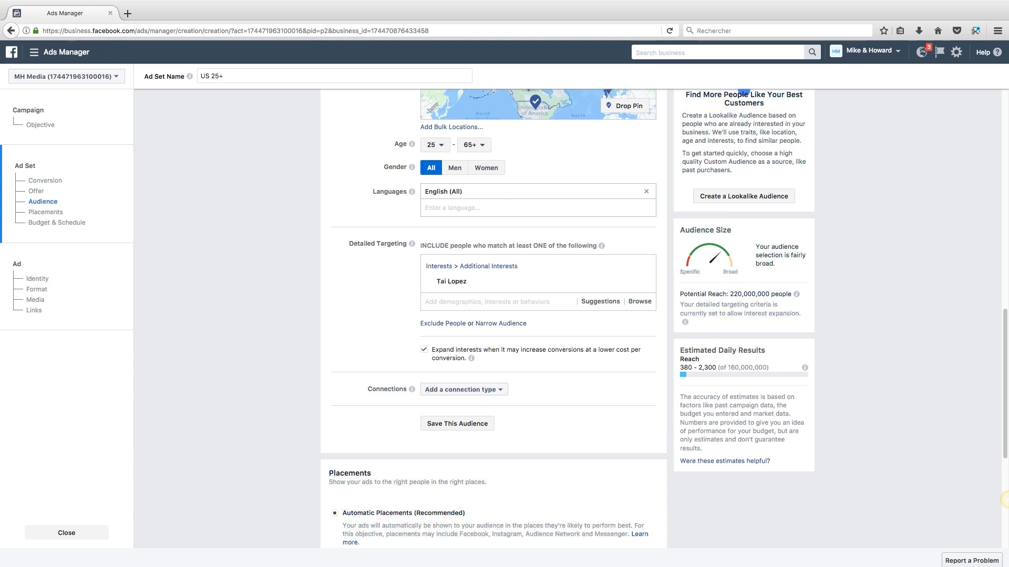
pyautogui.moveTo(730, 295); pyautogui.dragTo(791, 294)
pyautogui.click(791, 295)
# Step: Narrow the audience so people must also be interested in Frank Kern
pyautogui.click(501, 324)
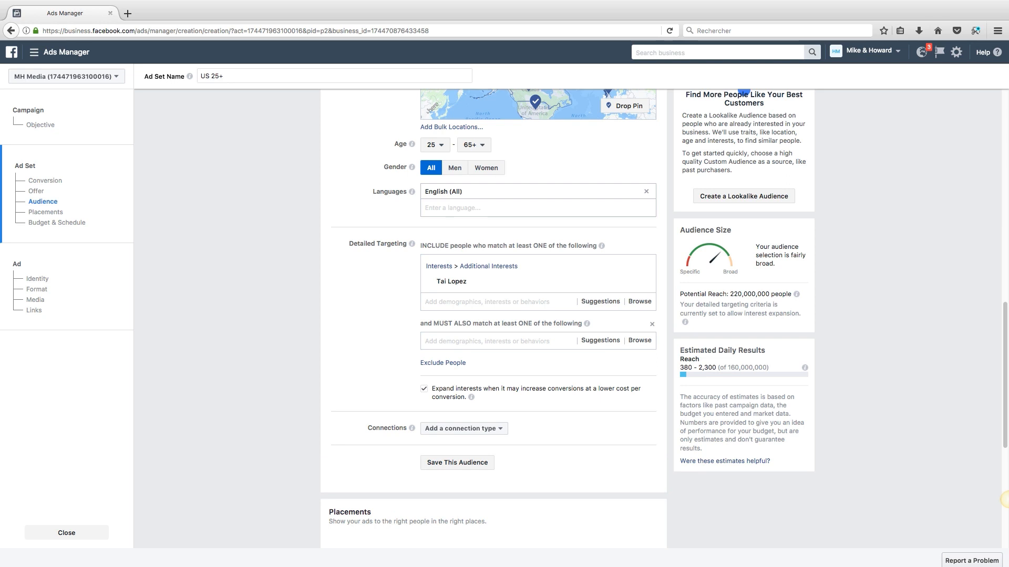
pyautogui.moveTo(484, 281)
pyautogui.click(488, 341)
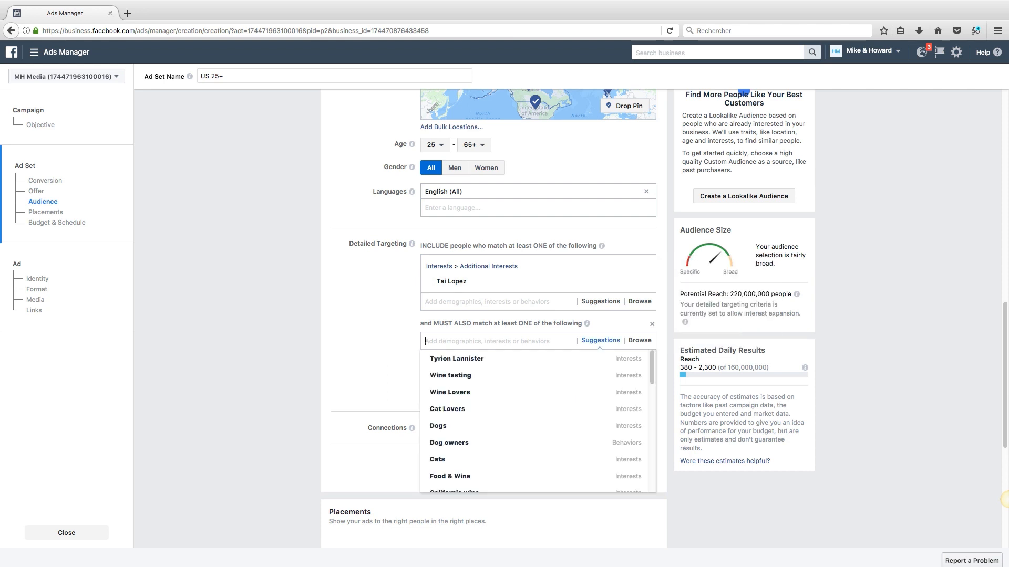
pyautogui.write('frank ,ke')
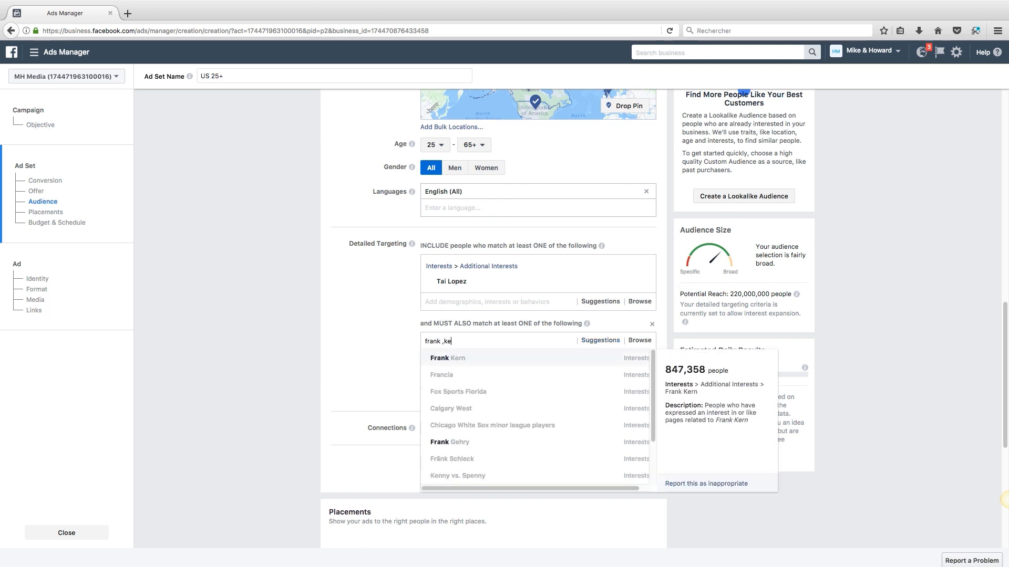
pyautogui.press('Return')
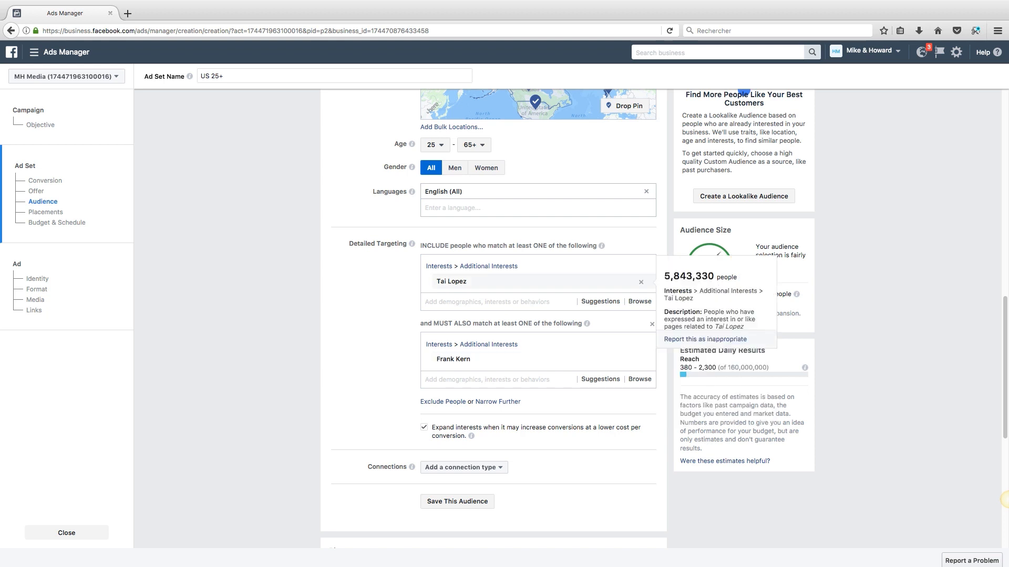
# Step: Lower the US 25+ daily budget from 20 to $10.00 and continue
pyautogui.scroll(-5, 1004, 499)
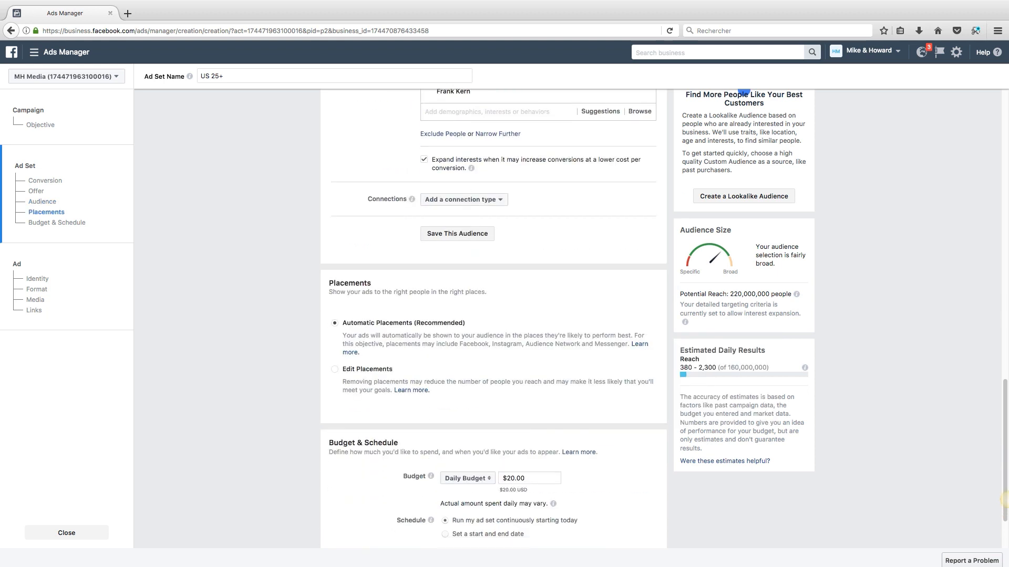
pyautogui.scroll(-2, 1003, 499)
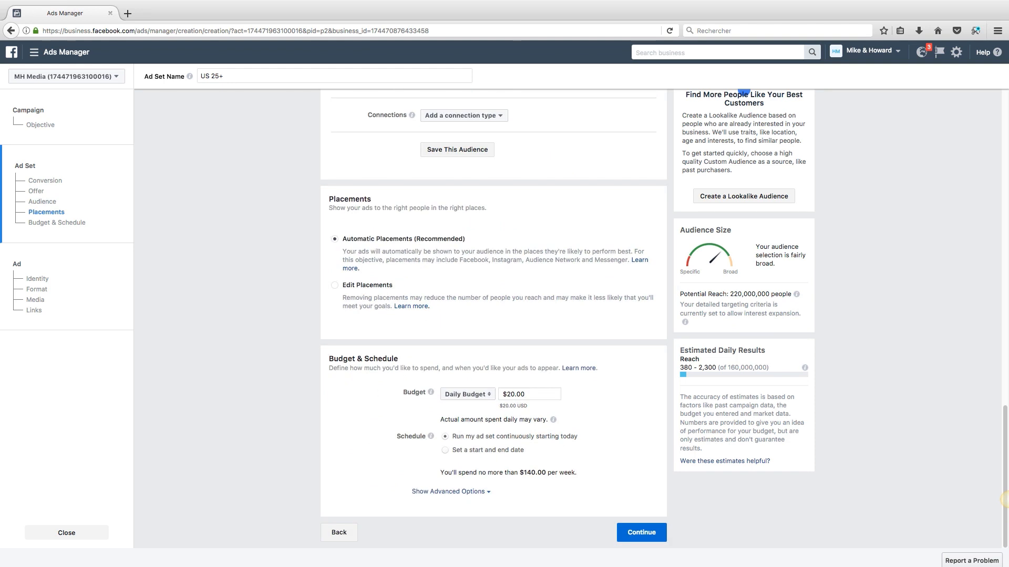
pyautogui.moveTo(506, 394); pyautogui.dragTo(515, 394)
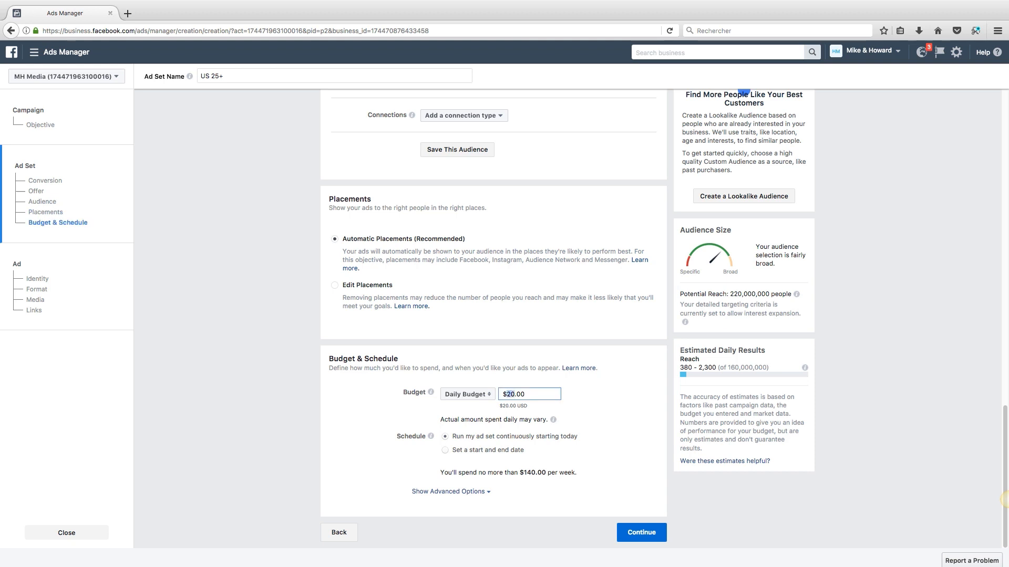
pyautogui.write('10')
pyautogui.press('Return')
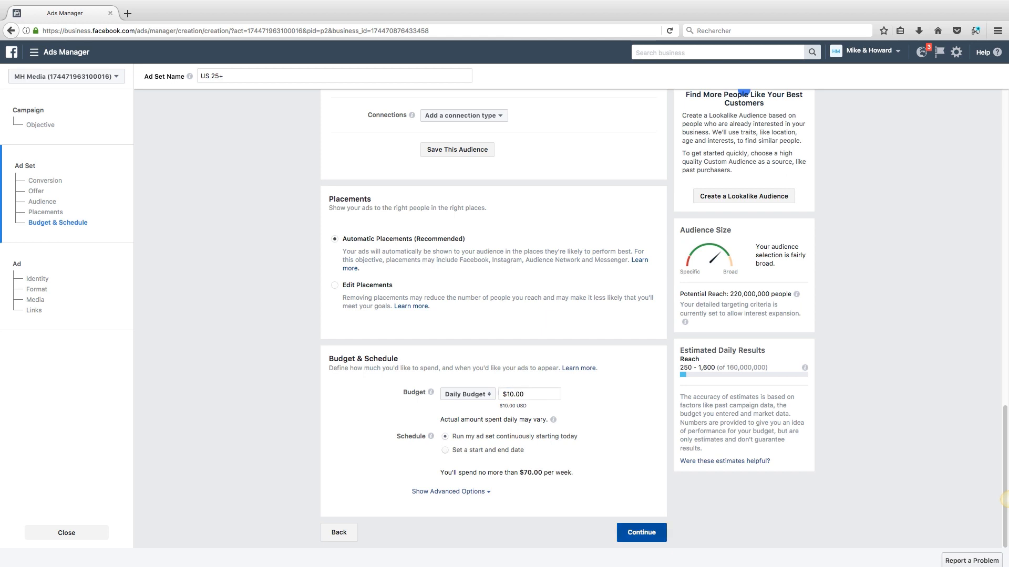
pyautogui.click(642, 532)
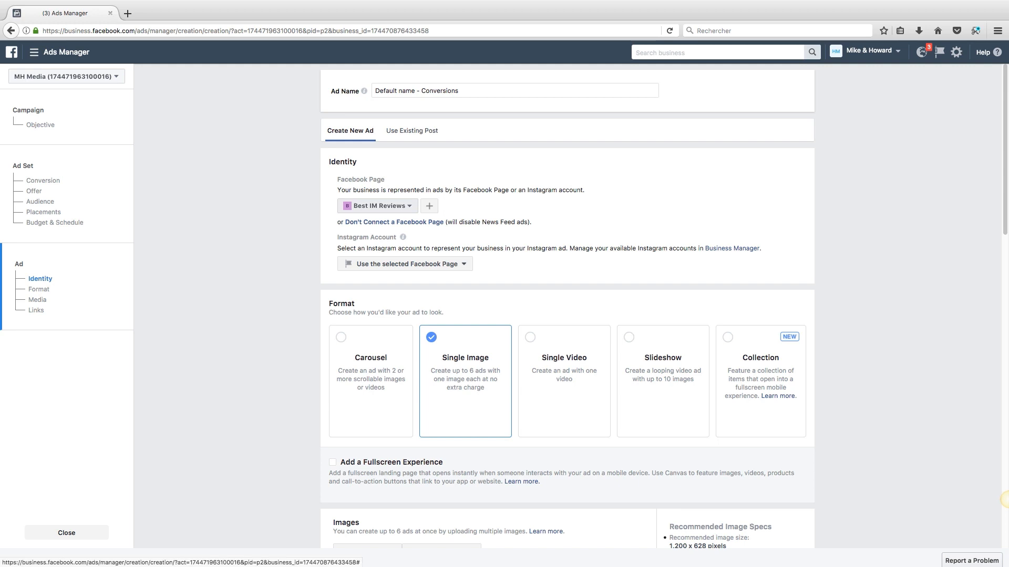
# Step: Choose LOT9.co instead of Best IM Reviews as the ad's Facebook Page, then scroll to Format
pyautogui.click(377, 205)
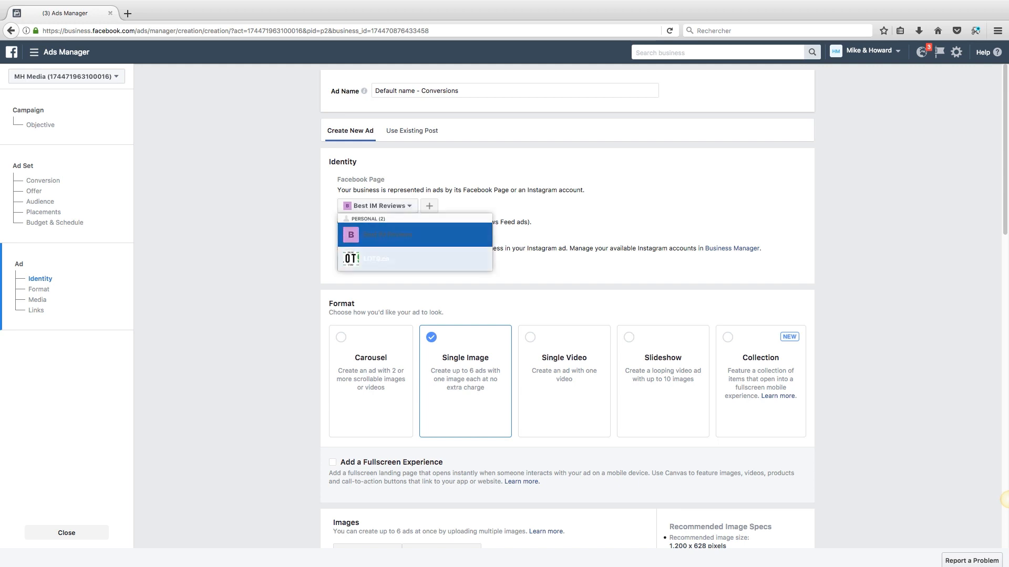
pyautogui.click(376, 259)
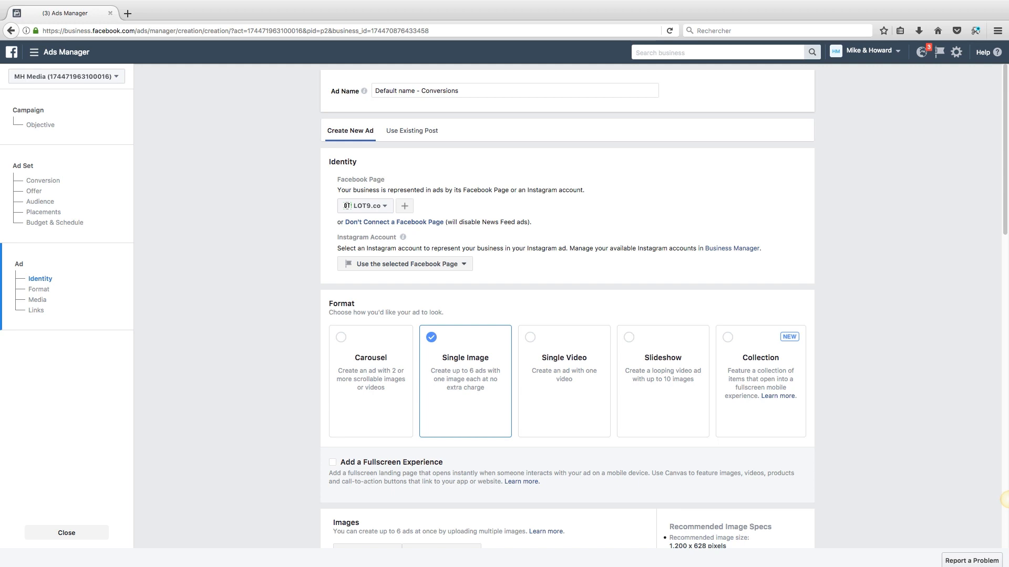
pyautogui.scroll(-3, 1005, 500)
pyautogui.scroll(-3, 1006, 500)
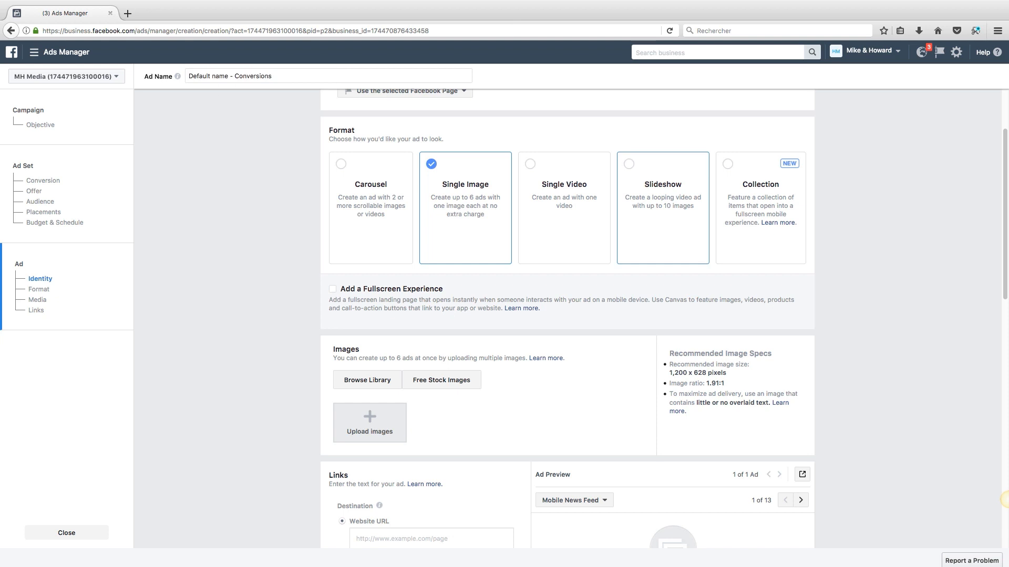
# Step: Switch the ad format to Slideshow and open Create Slideshow
pyautogui.click(662, 208)
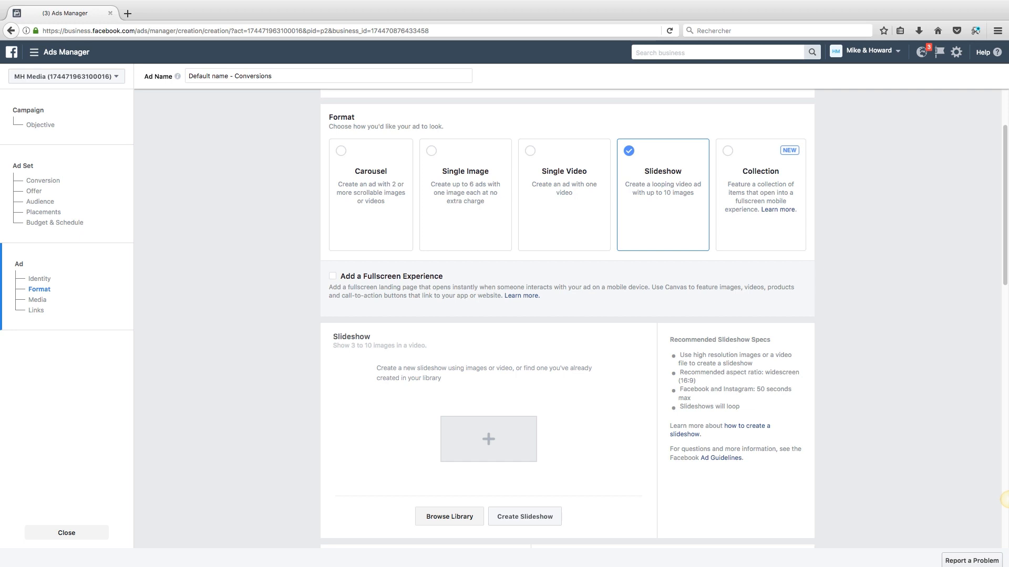
pyautogui.scroll(-3, 1005, 500)
pyautogui.scroll(5, 1004, 499)
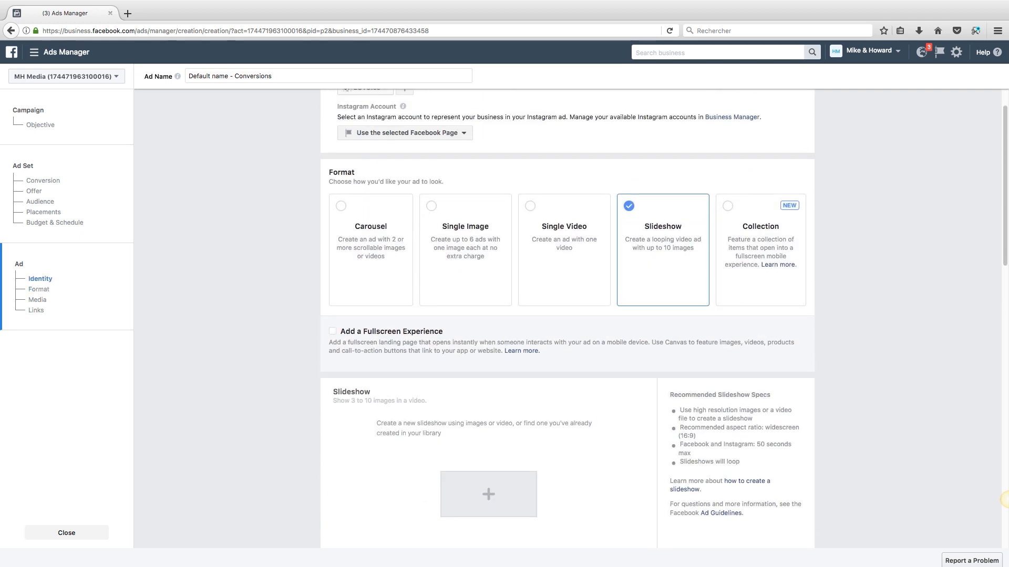
pyautogui.scroll(-3, 1004, 499)
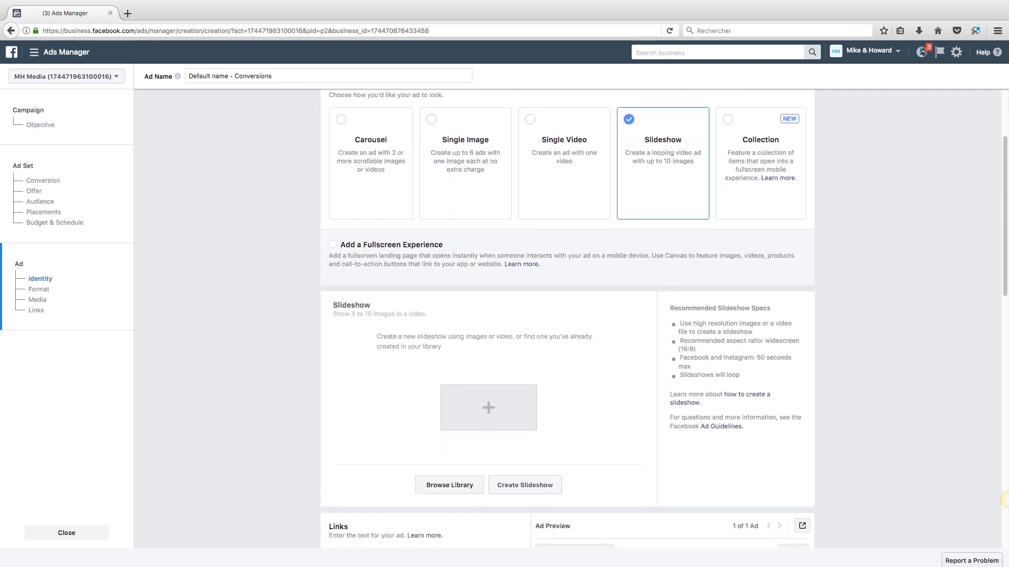
pyautogui.scroll(-6, 1005, 499)
pyautogui.click(524, 295)
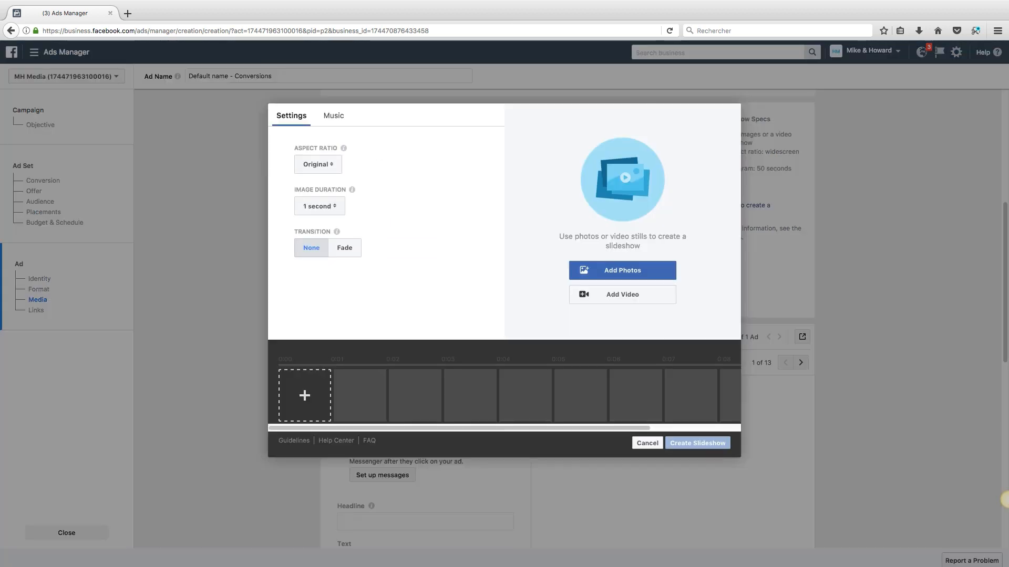
# Step: Keep image duration at 1 second, then search stock images for 'money'
pyautogui.click(320, 206)
pyautogui.click(415, 234)
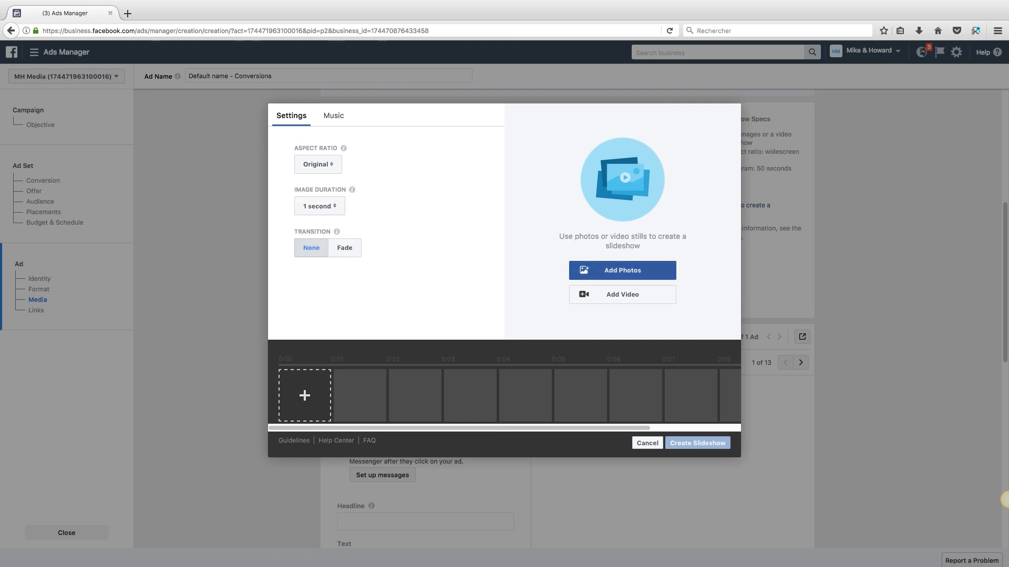
pyautogui.click(622, 270)
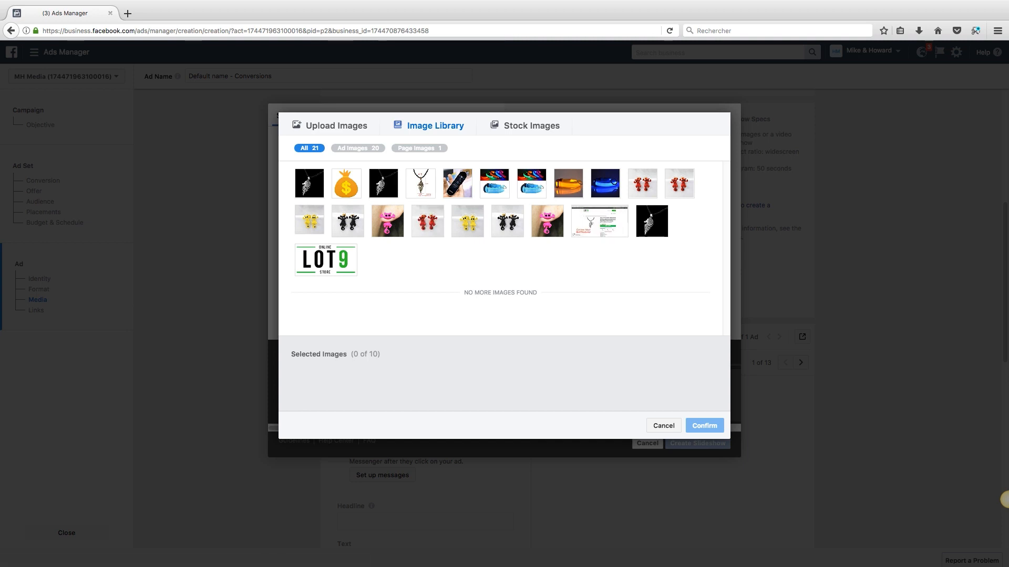
pyautogui.click(531, 126)
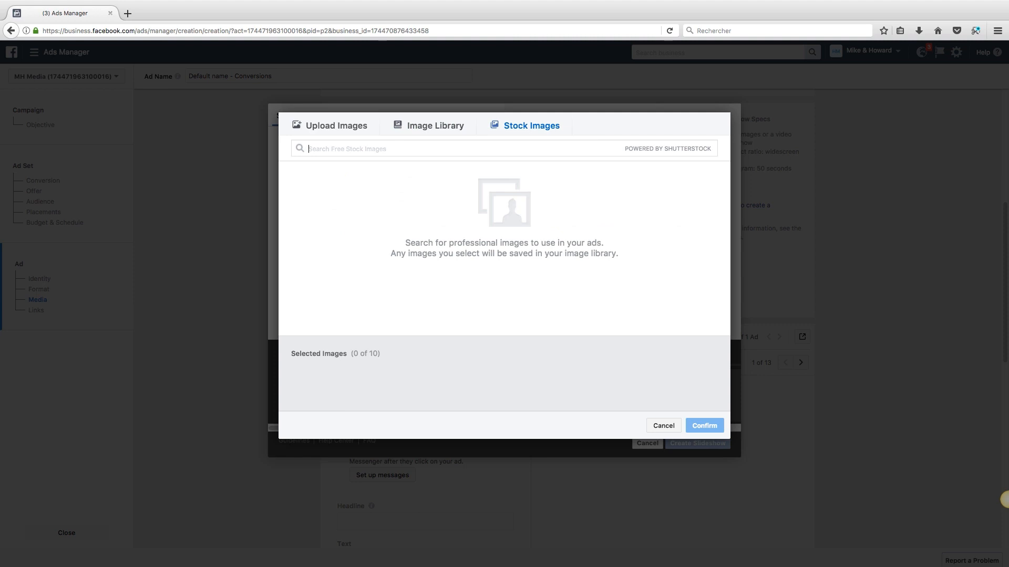
pyautogui.write('money')
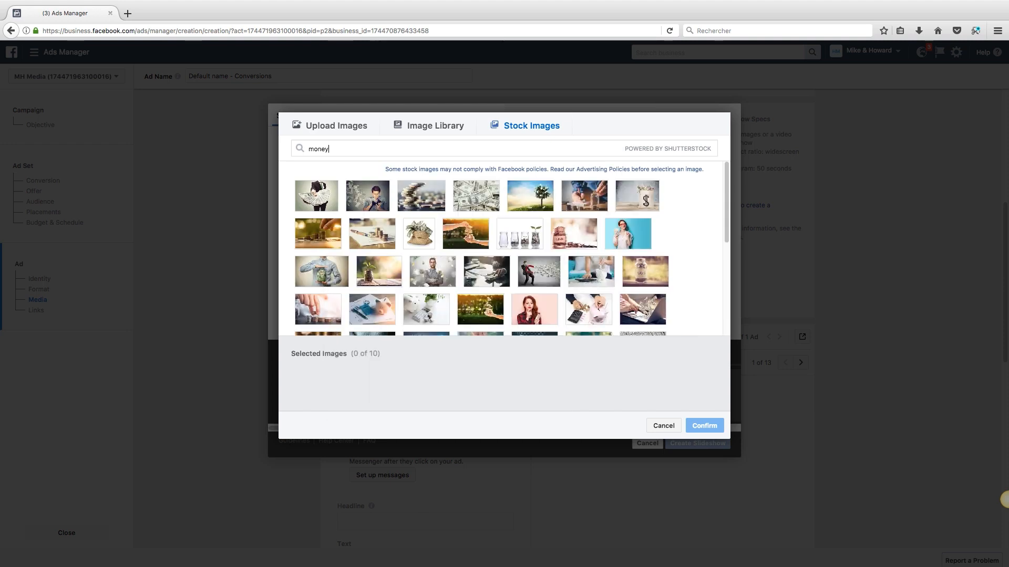
# Step: Choose the red, pink, yellow and black earring images from Image Library and create the slideshow
pyautogui.click(435, 125)
pyautogui.click(427, 221)
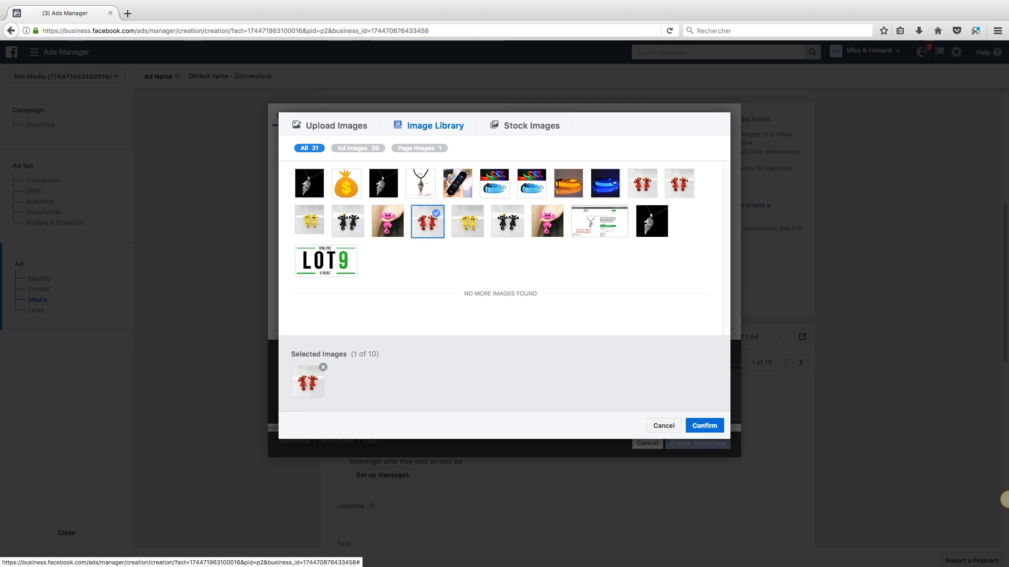
pyautogui.click(387, 221)
pyautogui.click(467, 221)
pyautogui.click(507, 222)
pyautogui.click(704, 426)
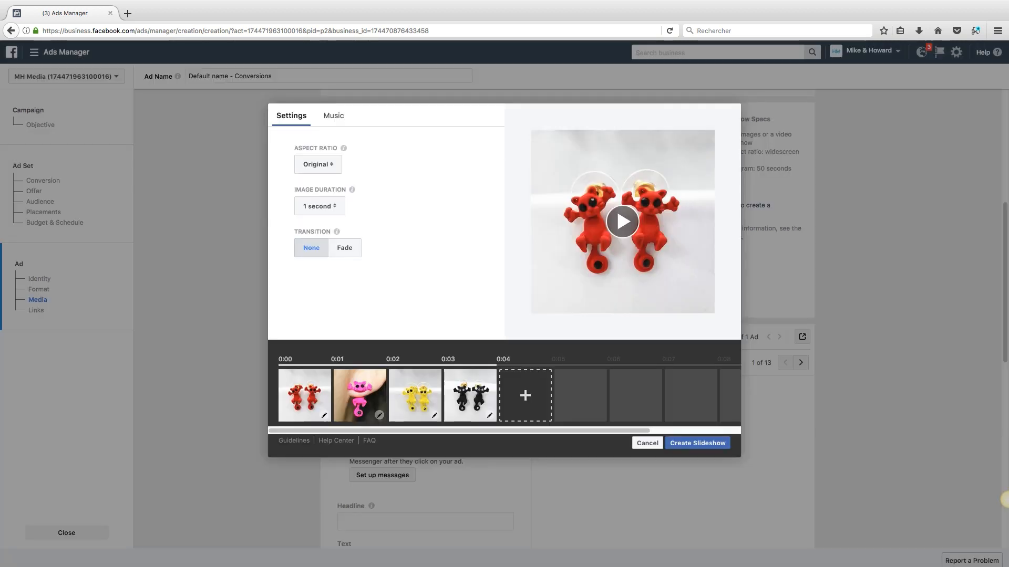
pyautogui.click(697, 443)
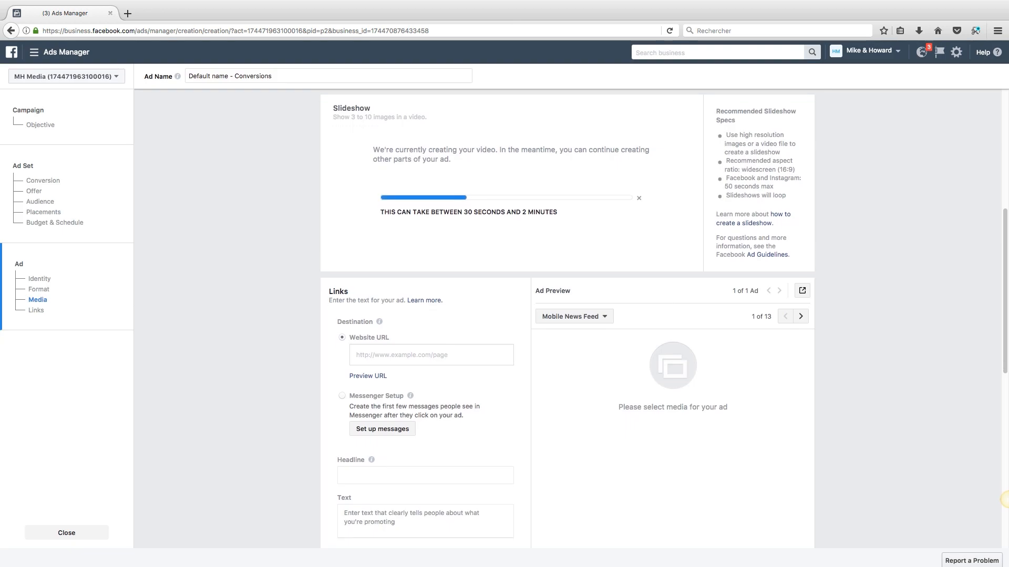
pyautogui.scroll(-3, 1006, 500)
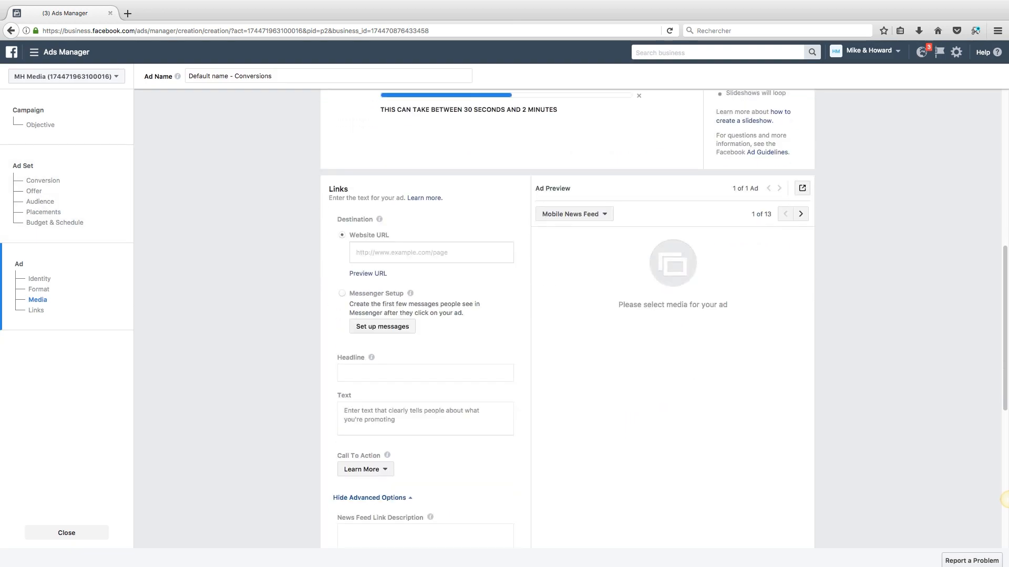
pyautogui.scroll(-3, 1005, 499)
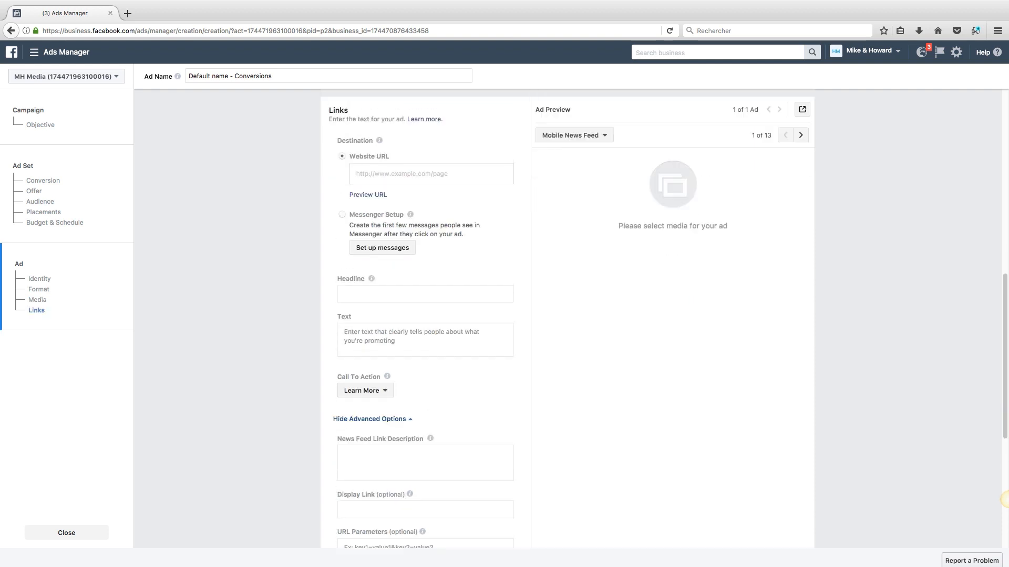
pyautogui.click(388, 173)
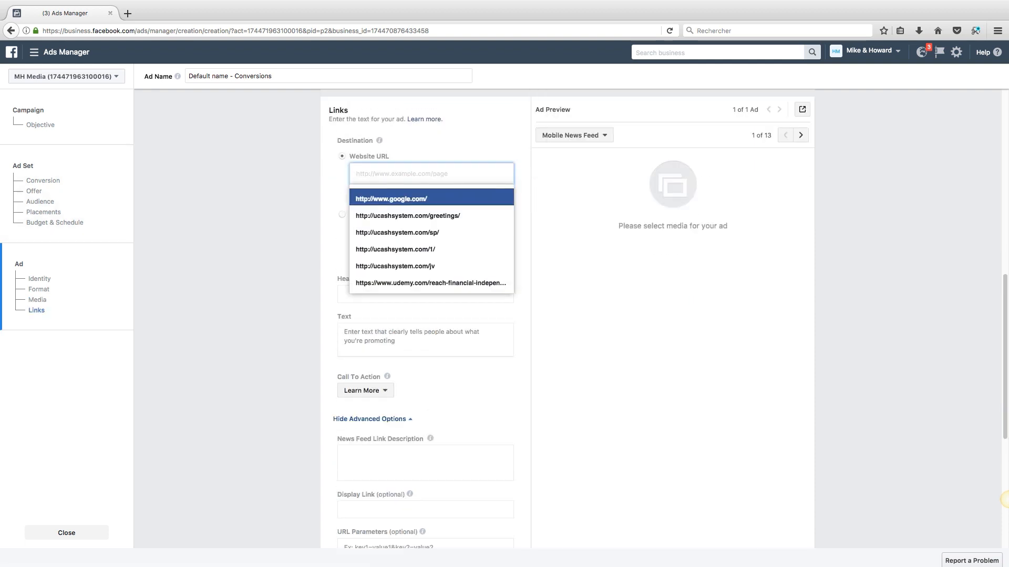
pyautogui.press('Up')
pyautogui.press('Return')
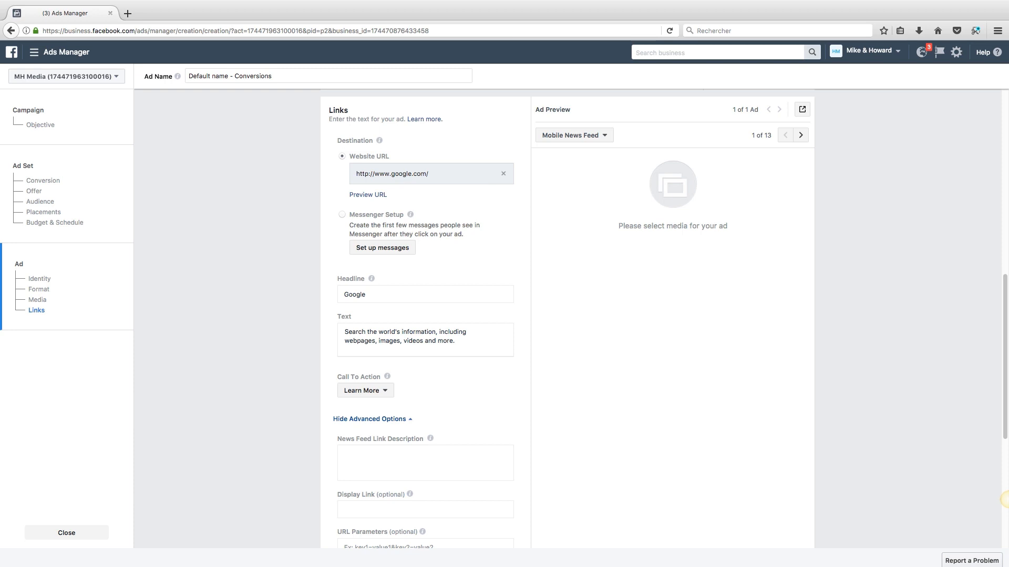
pyautogui.scroll(-5, 1004, 499)
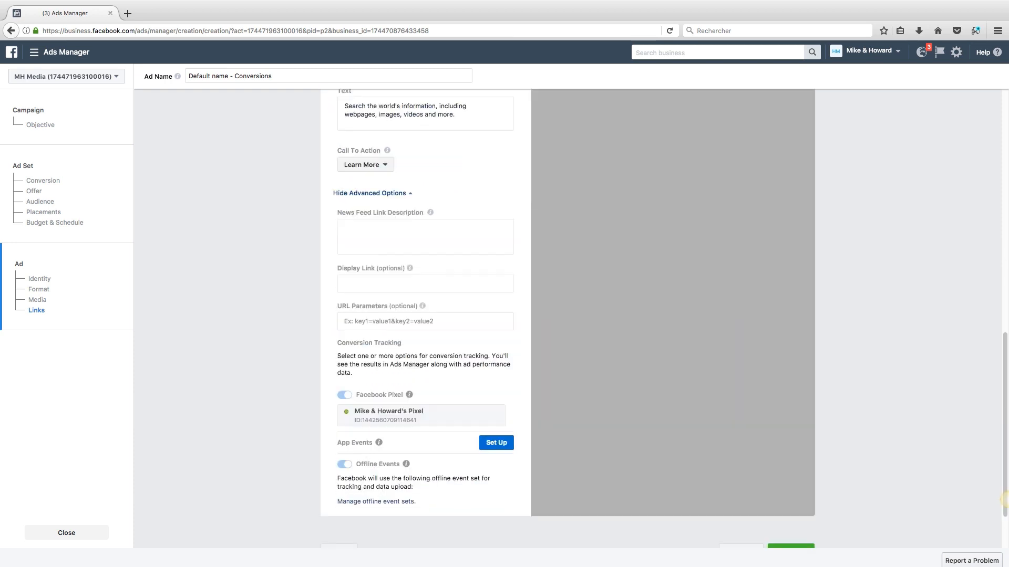
pyautogui.scroll(4, 1004, 499)
pyautogui.scroll(-2, 1004, 499)
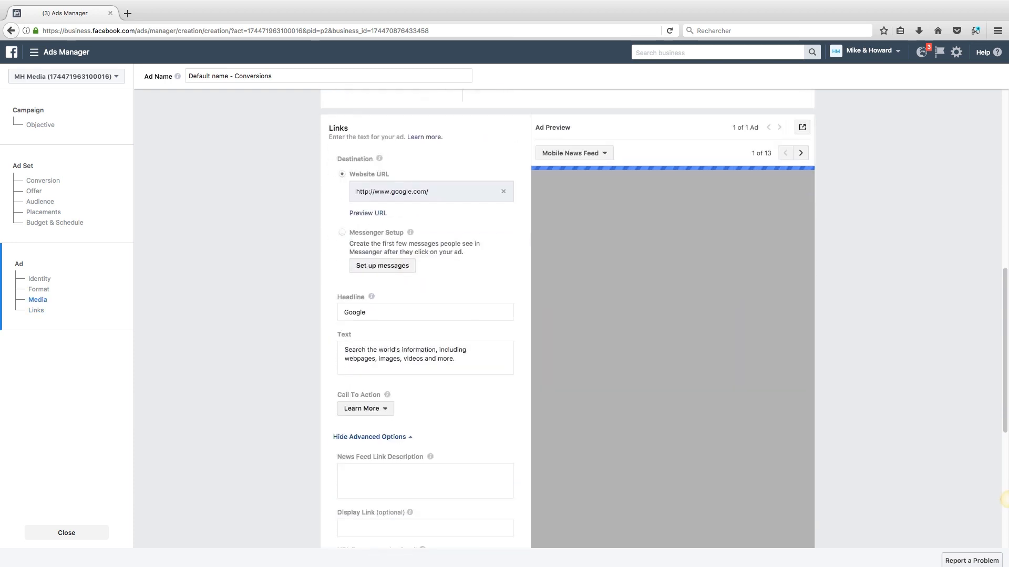
pyautogui.doubleClick(354, 313)
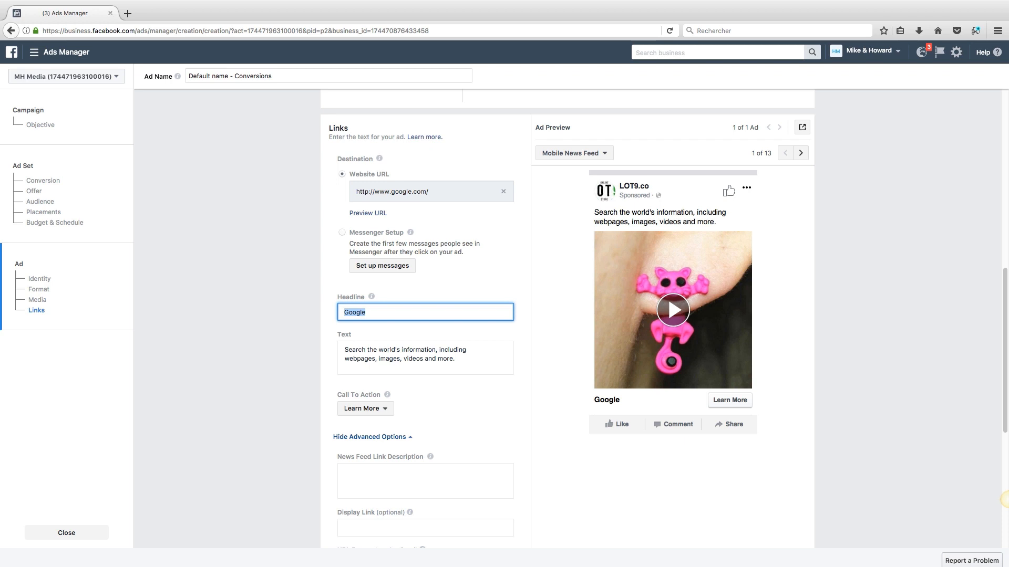
# Step: Replace the headline with 'Join our Entrepreneurship Newsletter!' and the text with 'Like minded marketers will share their secrets with you on a daily basis'
pyautogui.write('Join our ')
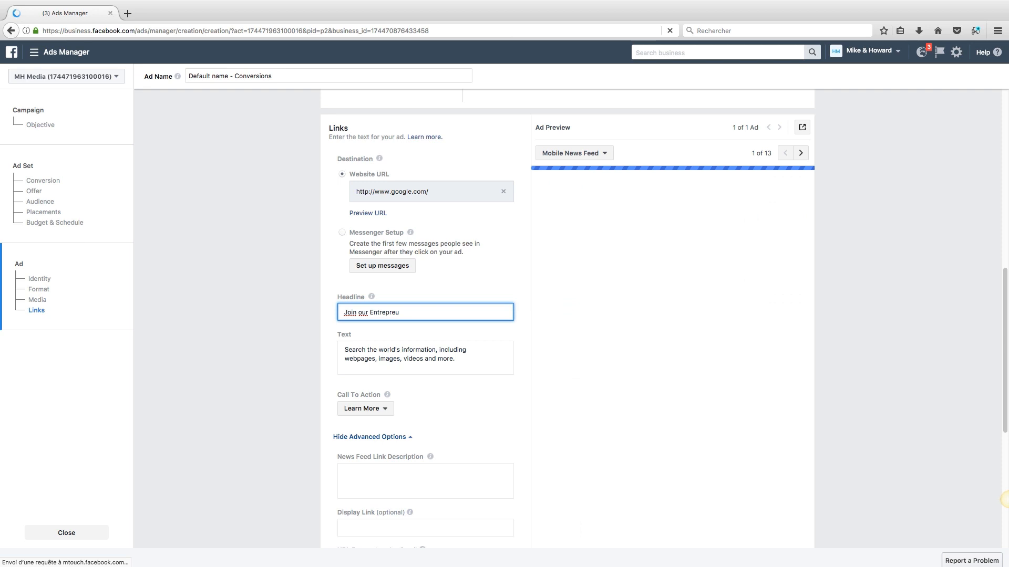
pyautogui.write('Entrepreneursh')
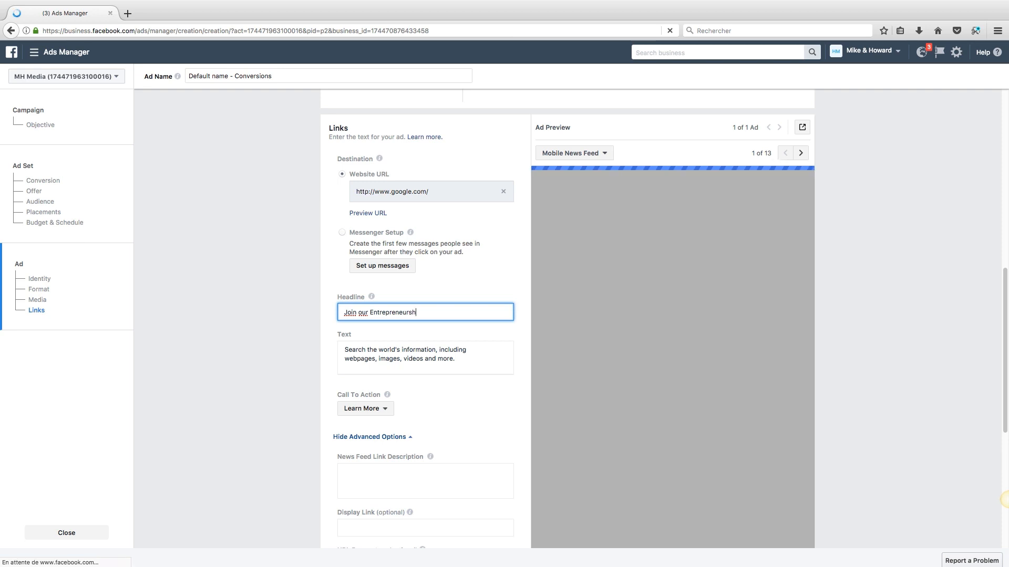
pyautogui.write('ip Newsletter!')
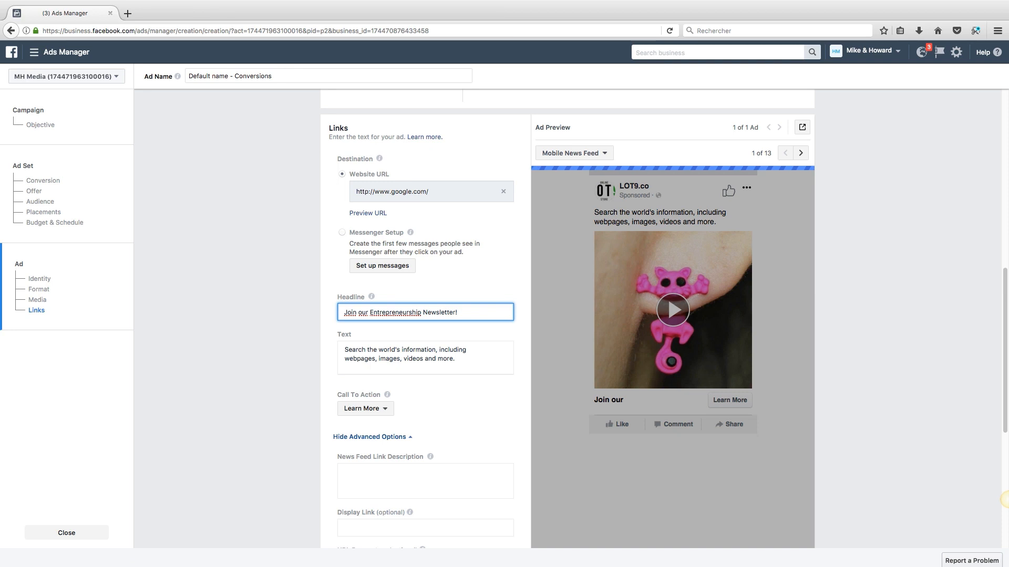
pyautogui.press('Tab')
pyautogui.press('super+a')
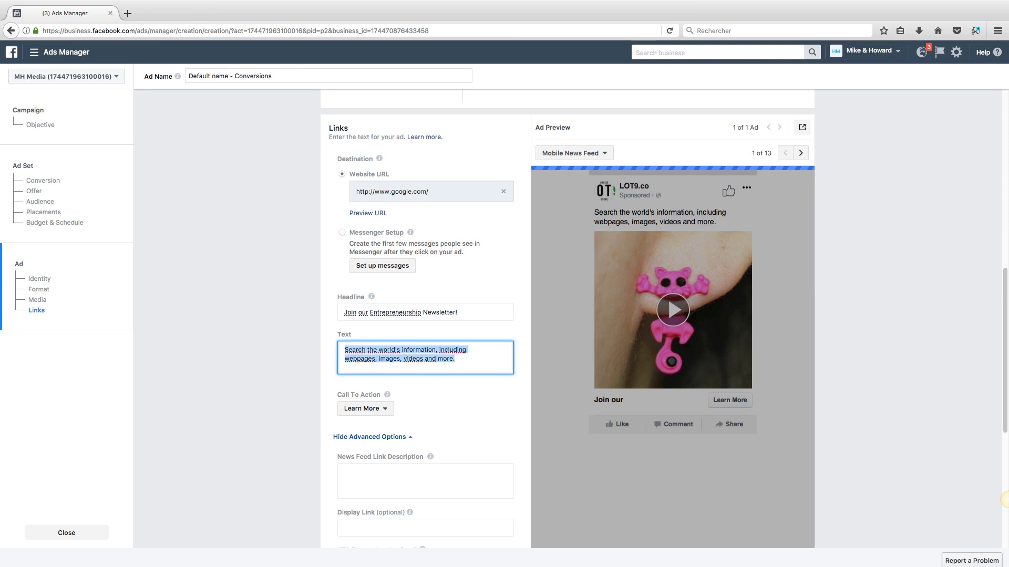
pyautogui.write('Like minded marke')
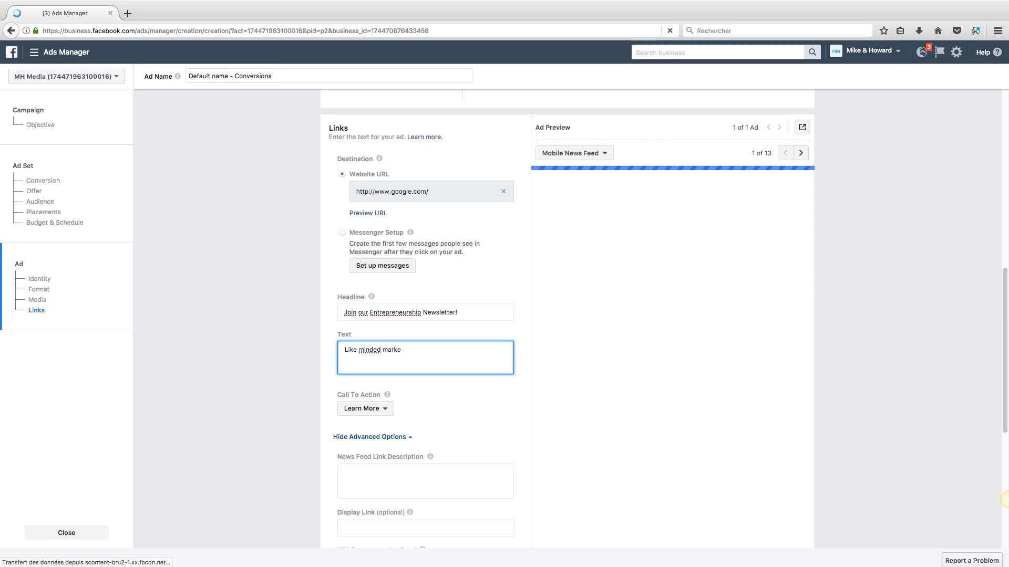
pyautogui.write('ters will share their secrets with you on a')
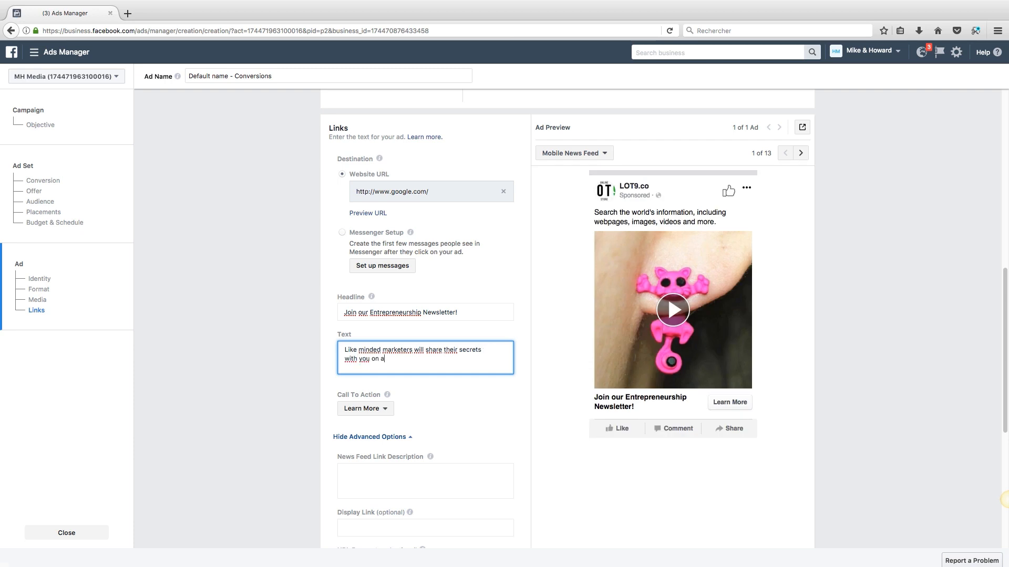
pyautogui.write(' daily basis')
pyautogui.click(1007, 499)
pyautogui.scroll(-1, 1007, 500)
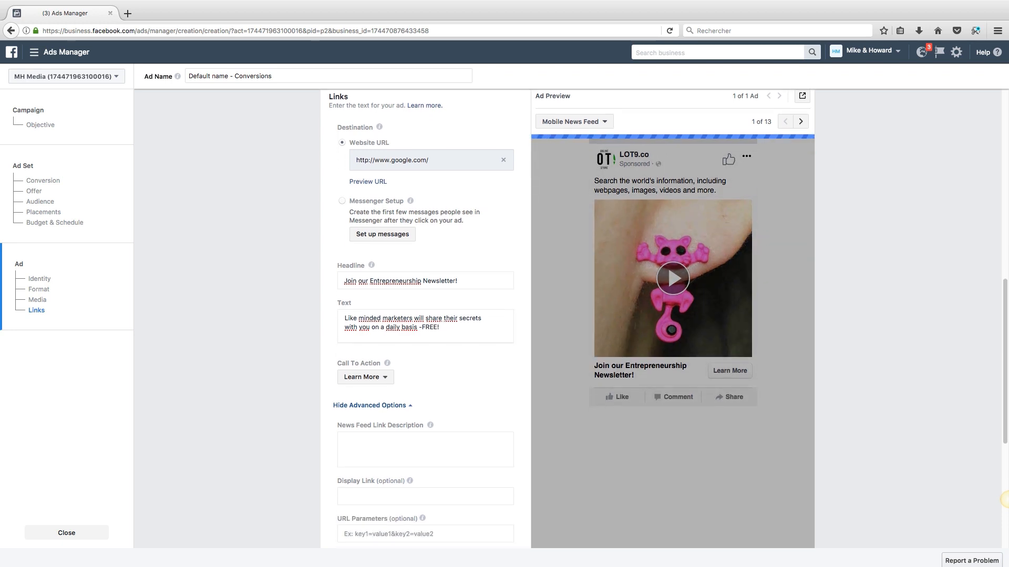
# Step: Change the call to action from Learn More to Sign Up, then scroll to Confirm
pyautogui.click(365, 377)
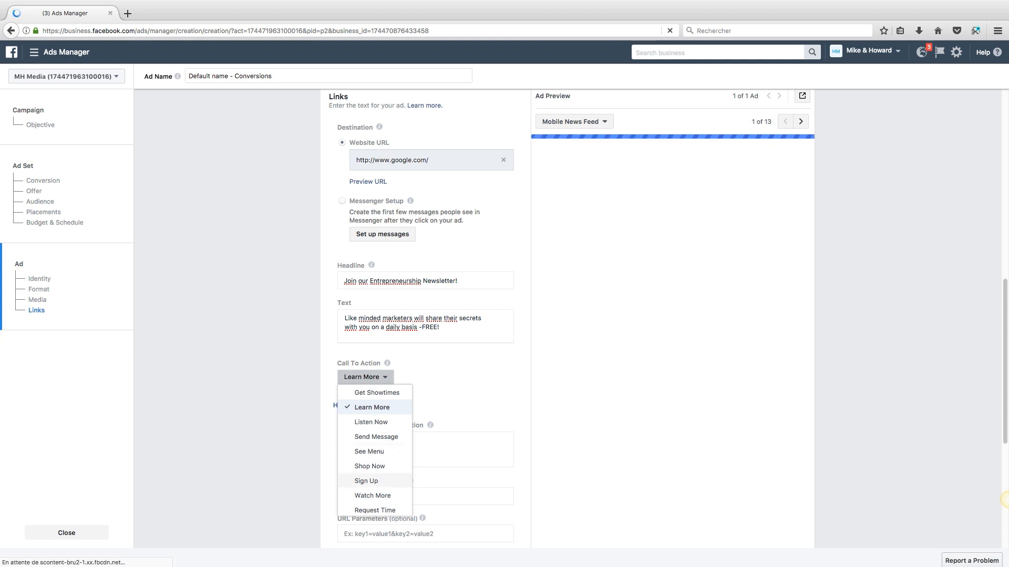
pyautogui.click(367, 481)
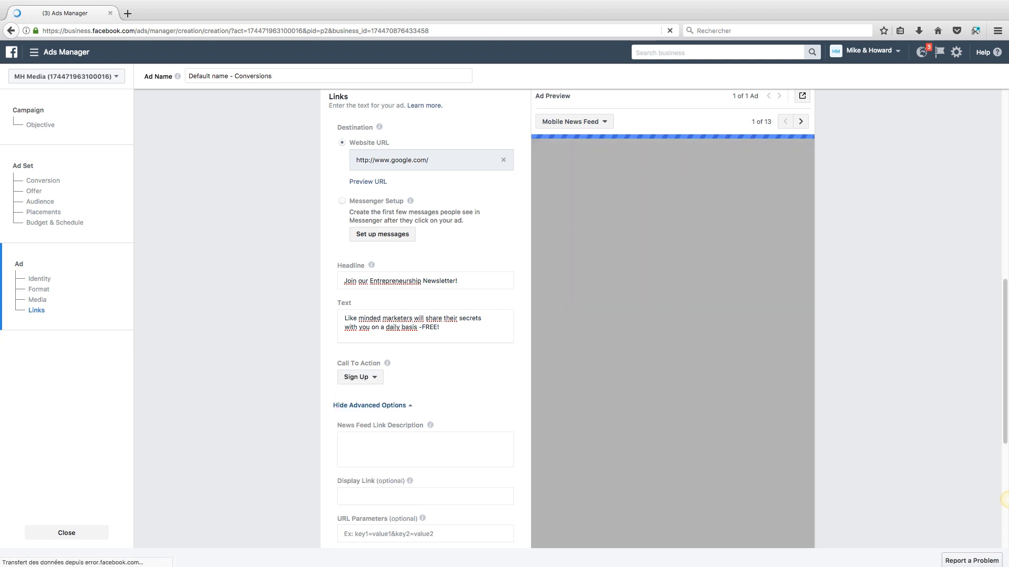
pyautogui.scroll(-3, 1004, 499)
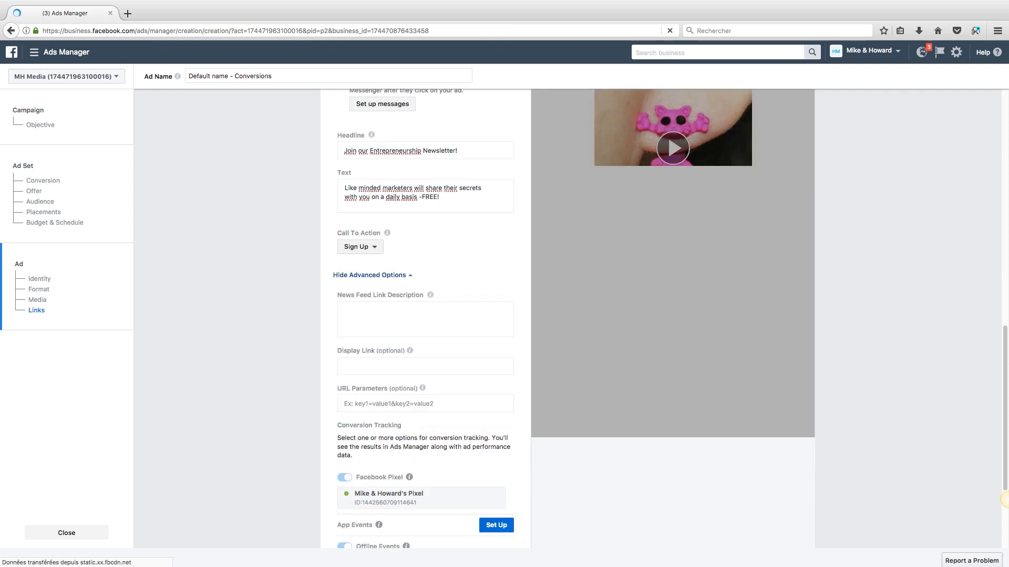
pyautogui.scroll(-3, 1004, 499)
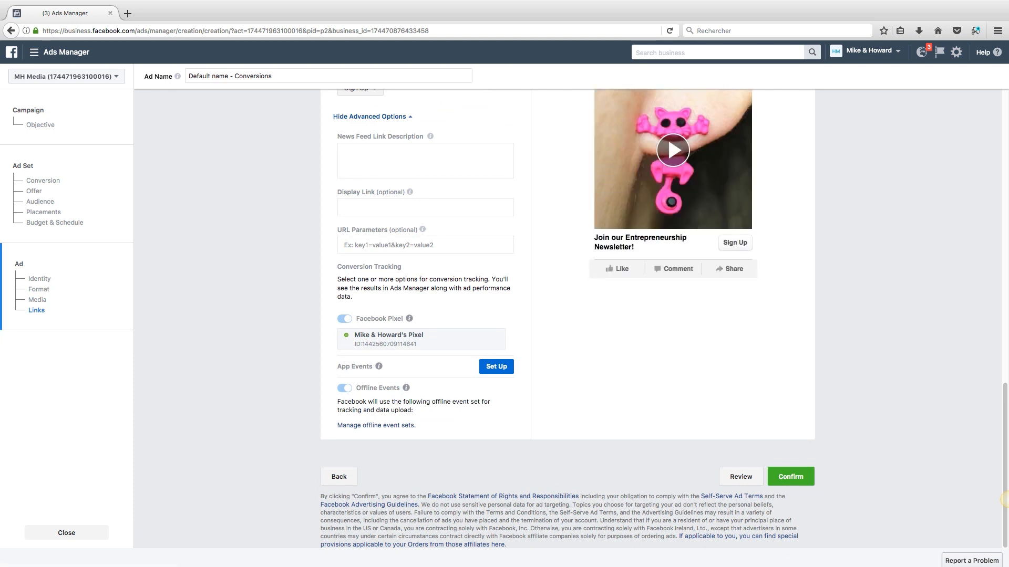
pyautogui.scroll(5, 667, 428)
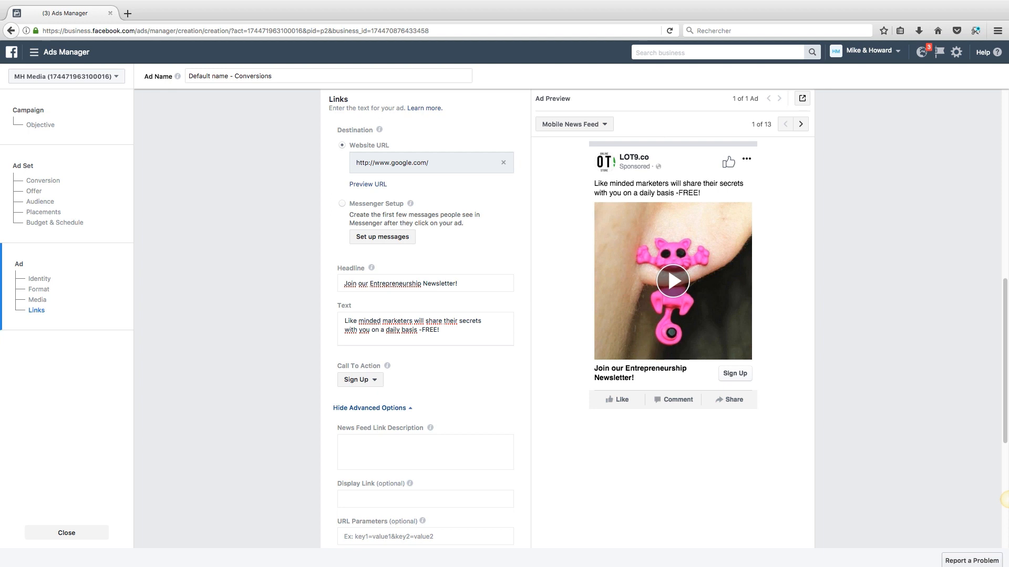
pyautogui.scroll(10, 567, 316)
pyautogui.scroll(-8, 568, 315)
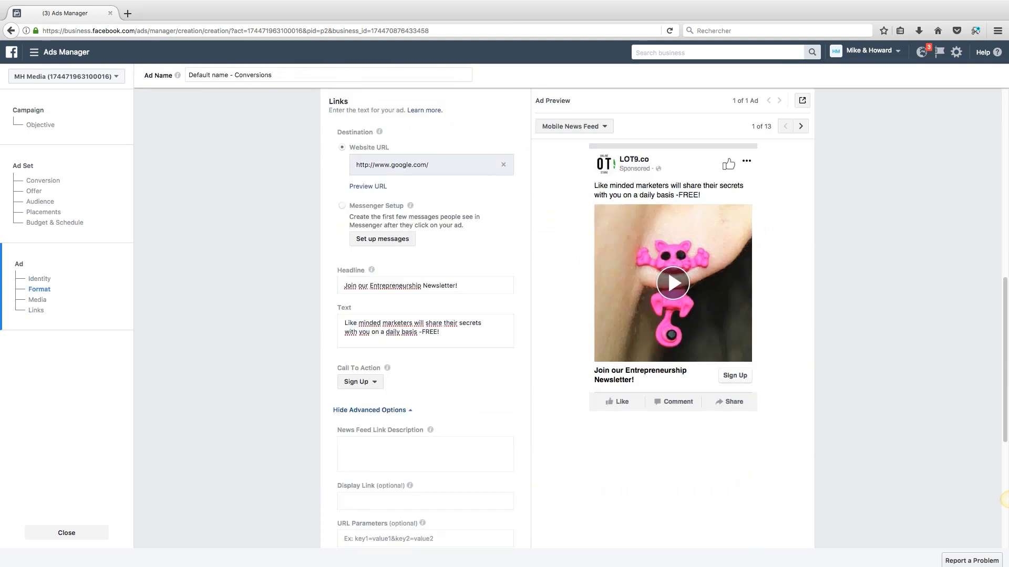
pyautogui.scroll(-8, 667, 136)
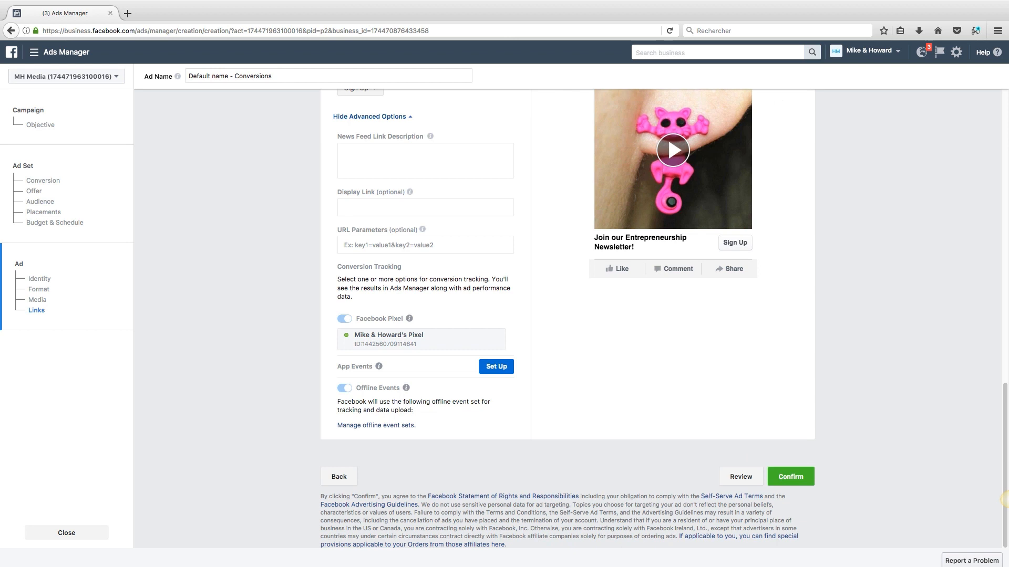